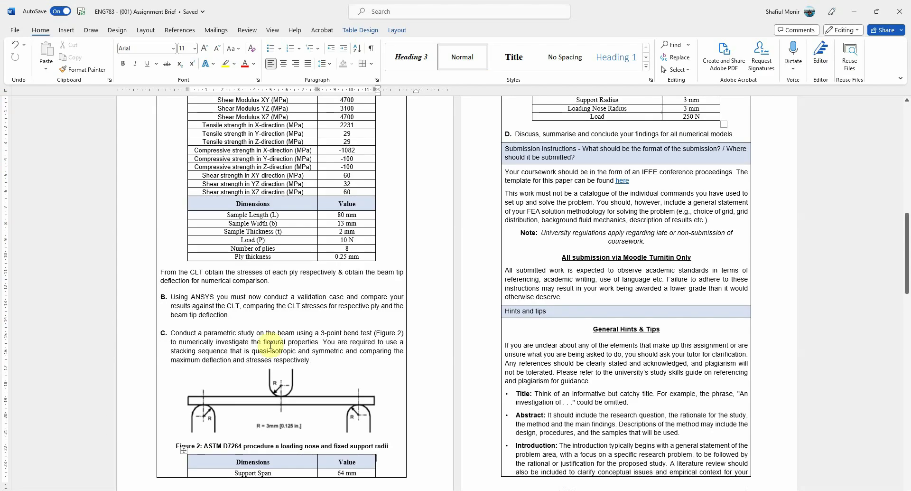
Review the assignment brief's cantilever bending task, its assumptions, the Carbon + Epoxy mechanical properties and the sample dimensions.
scroll(363, 369, down, 1)
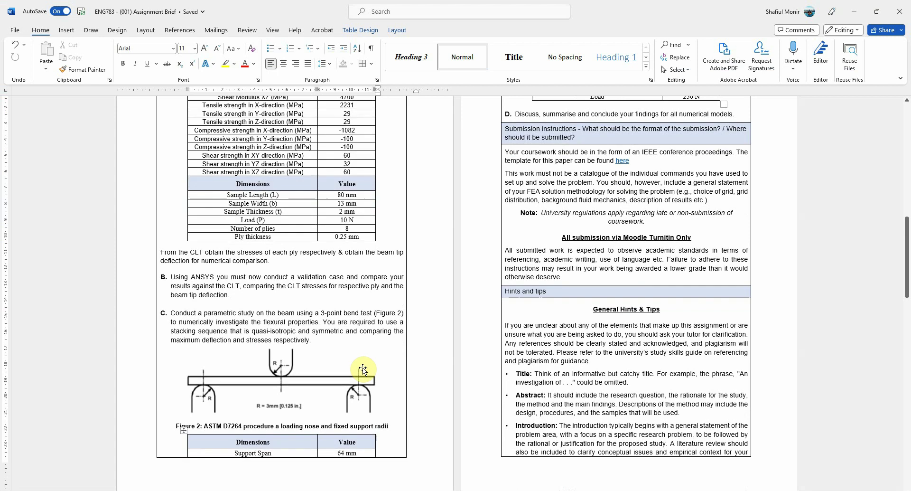
scroll(365, 367, up, 10)
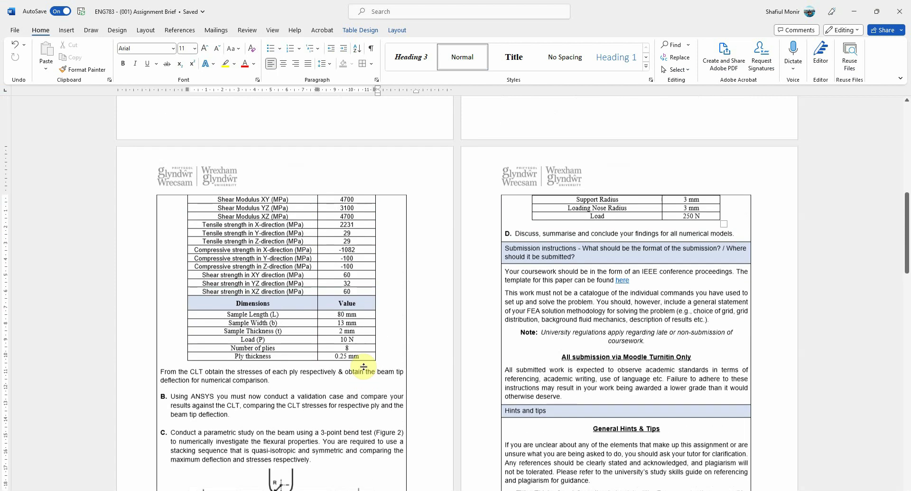
scroll(408, 352, up, 3)
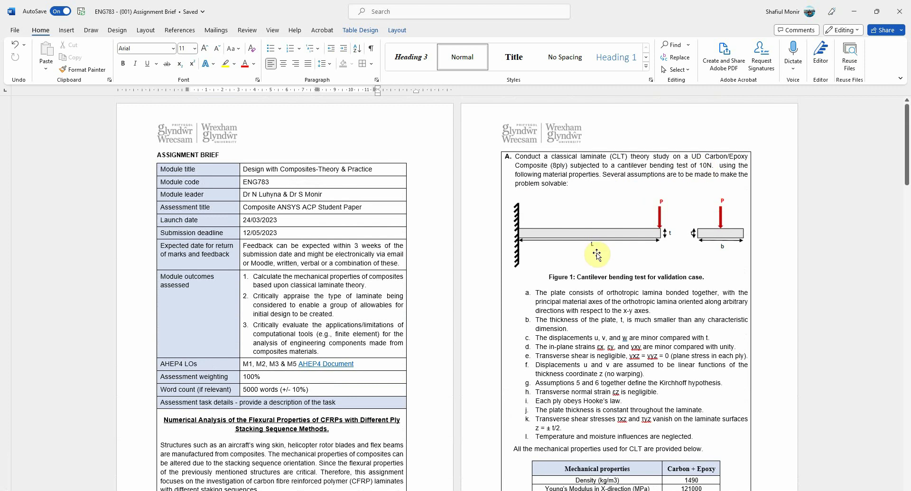
scroll(608, 294, down, 2)
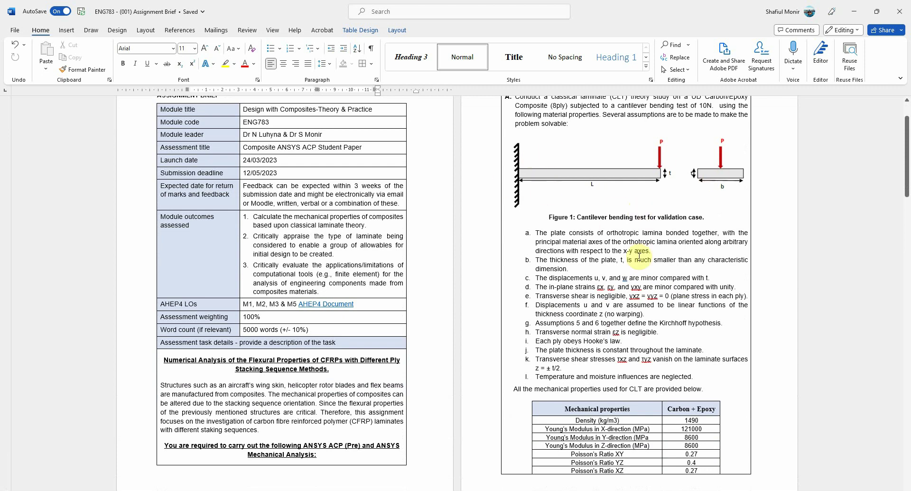
scroll(639, 259, down, 7)
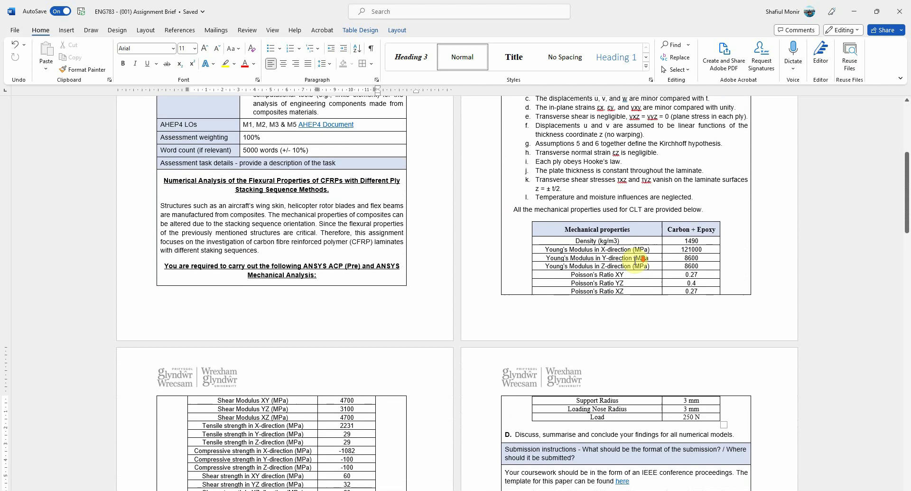
scroll(635, 262, down, 1)
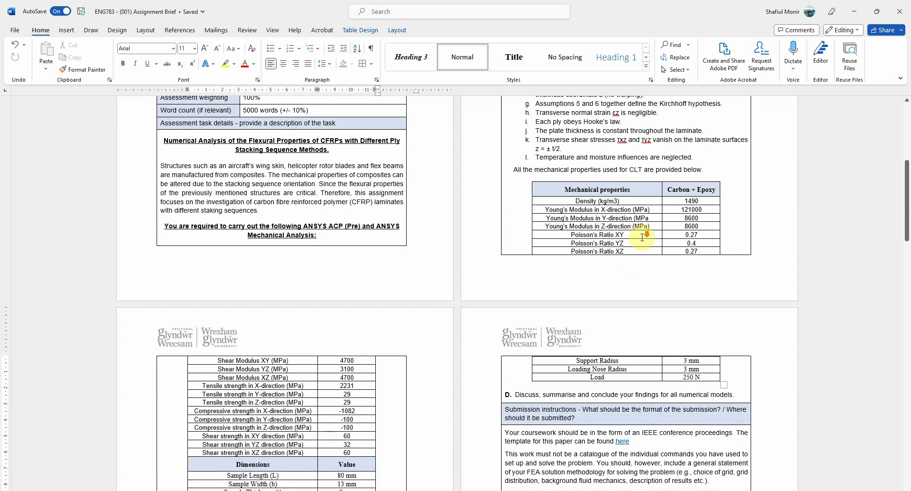
scroll(642, 236, down, 1)
scroll(642, 236, down, 1)
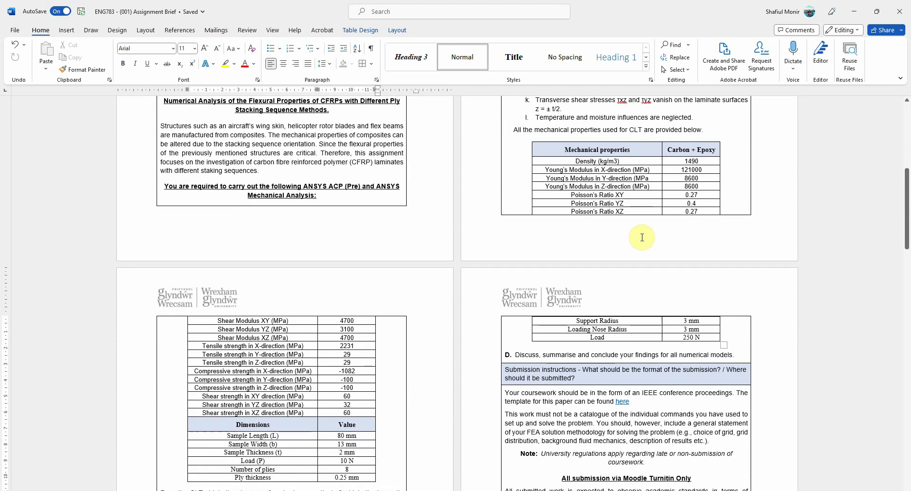
scroll(642, 237, down, 2)
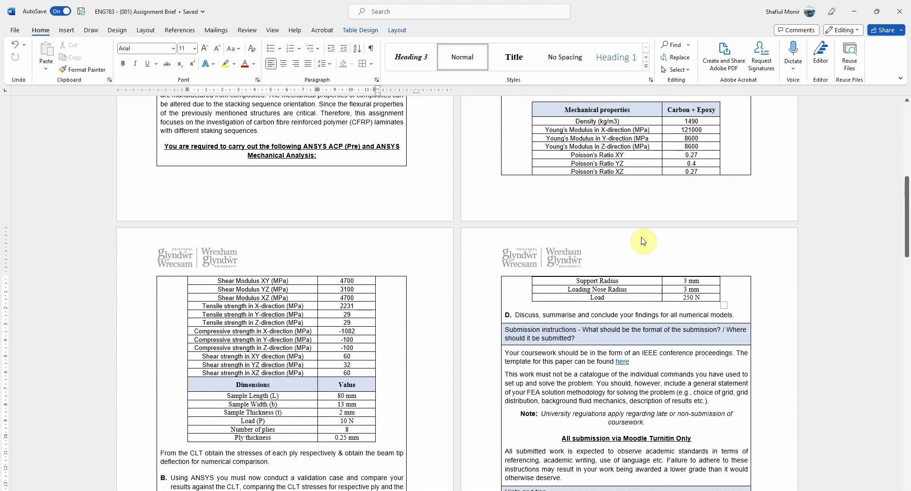
scroll(642, 242, down, 4)
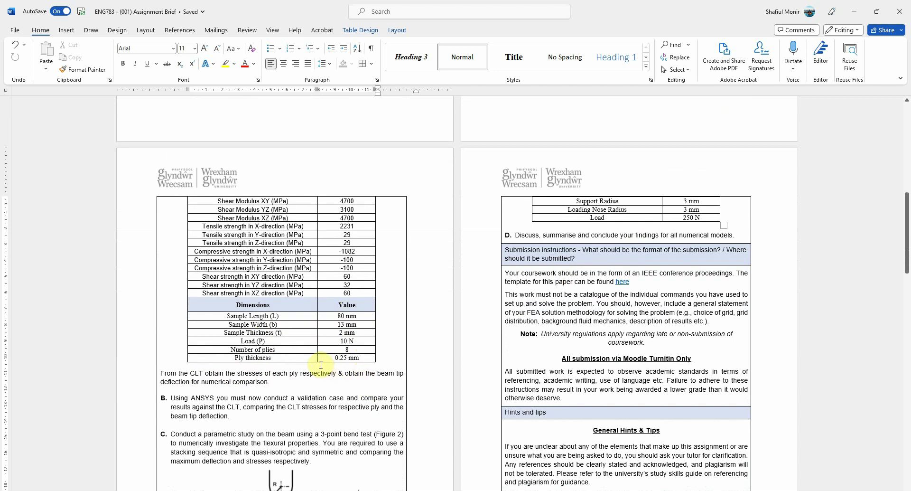
Read tasks B and C on the ANSYS validation and 3-point bend test, highlighting the words "parametric study".
scroll(282, 366, down, 2)
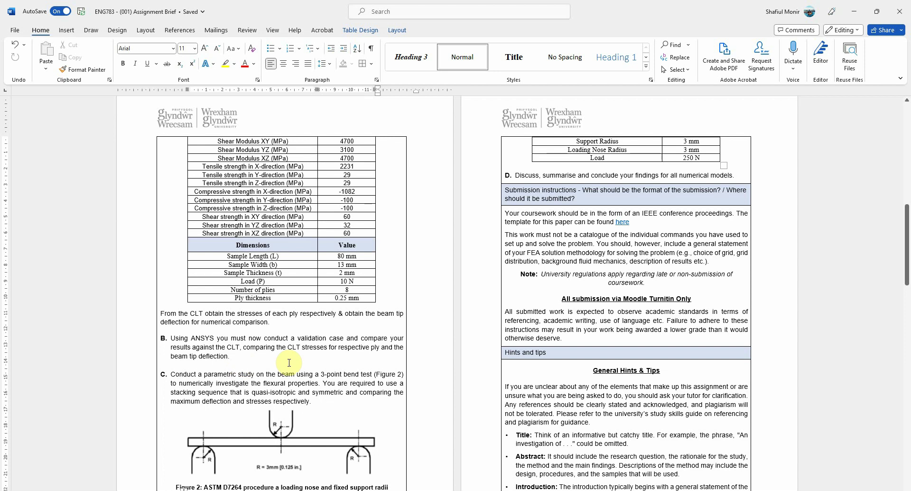
scroll(313, 339, down, 3)
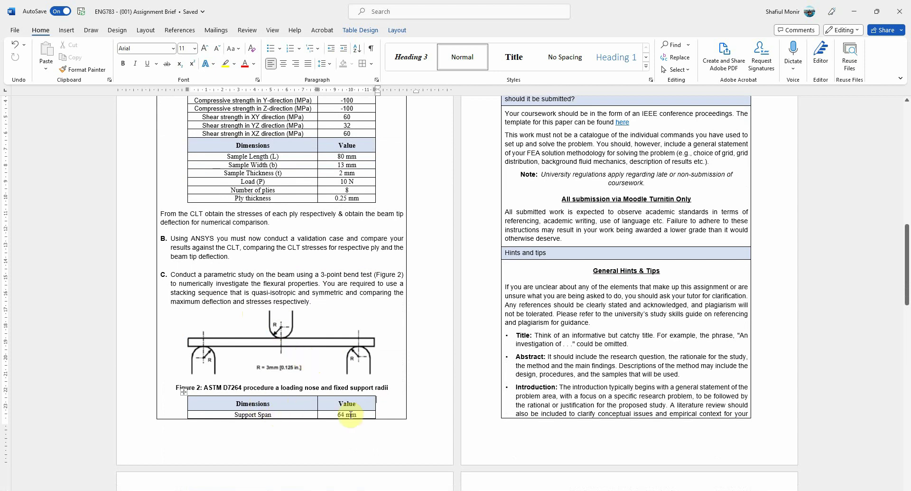
scroll(593, 290, up, 5)
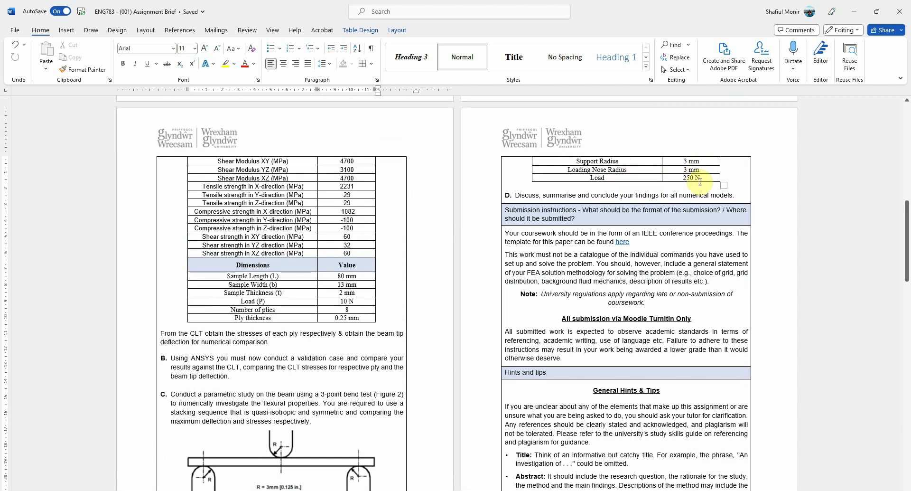
scroll(379, 332, down, 5)
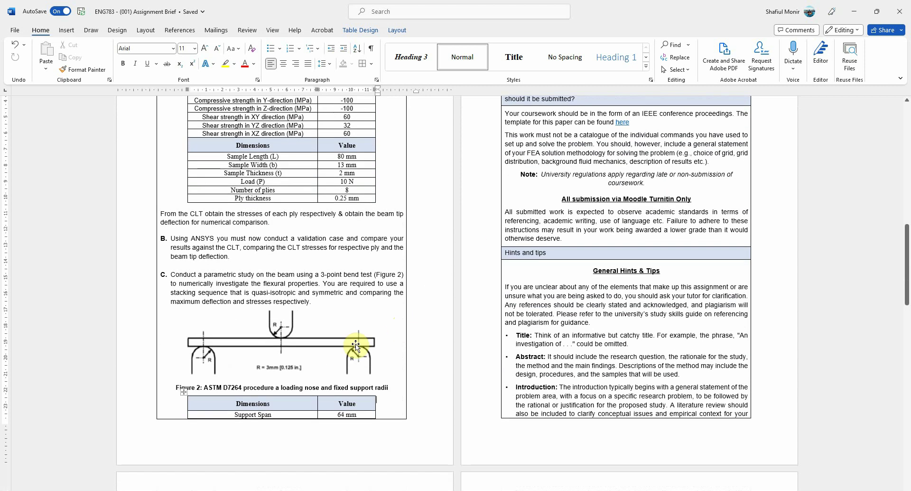
scroll(418, 332, up, 4)
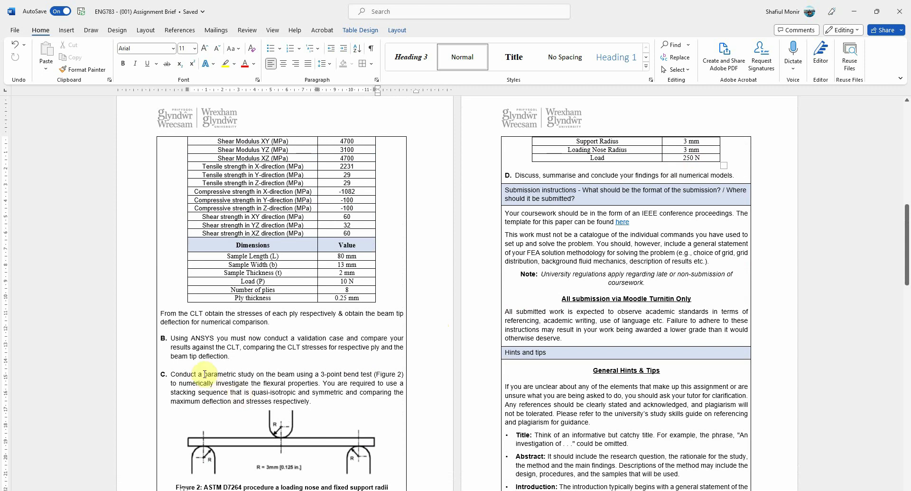
drag(204, 374, 254, 380)
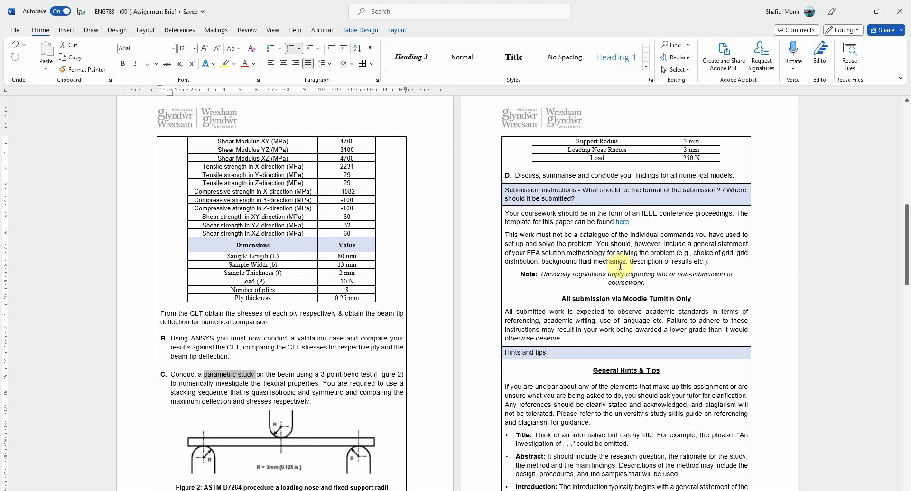
Switch to the CLT Validation for Cantilever Bending Test workbook in Excel and show the material data table at the sheet's start.
click(856, 13)
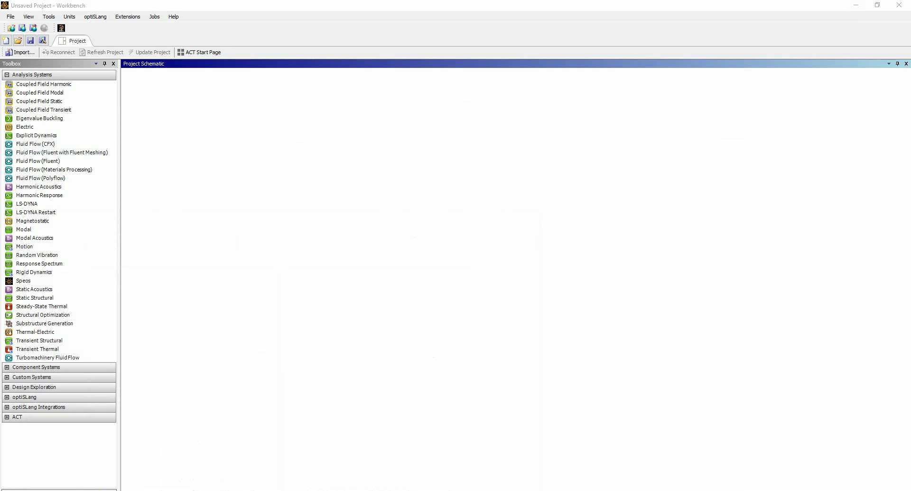
click(690, 112)
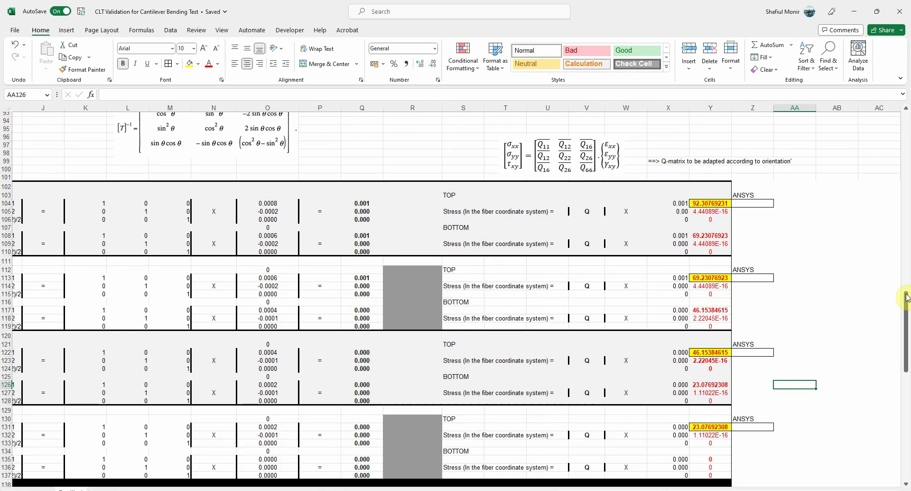
drag(907, 326, 909, 144)
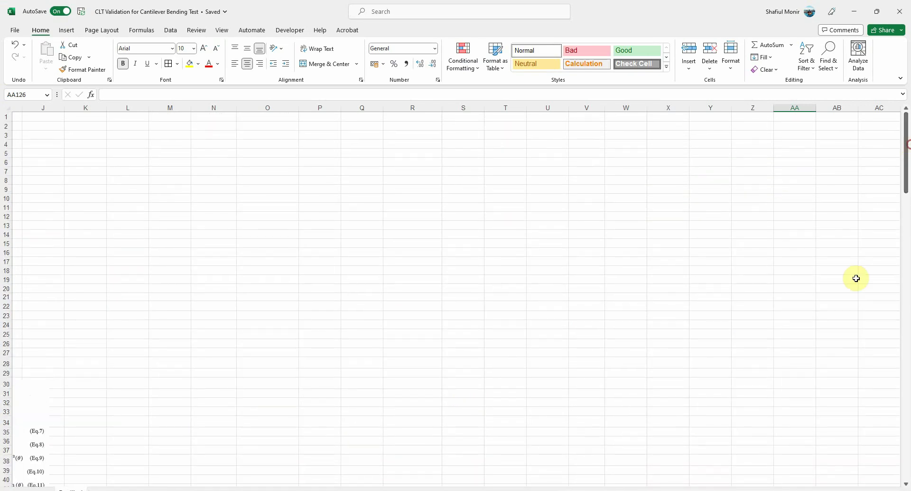
click(754, 488)
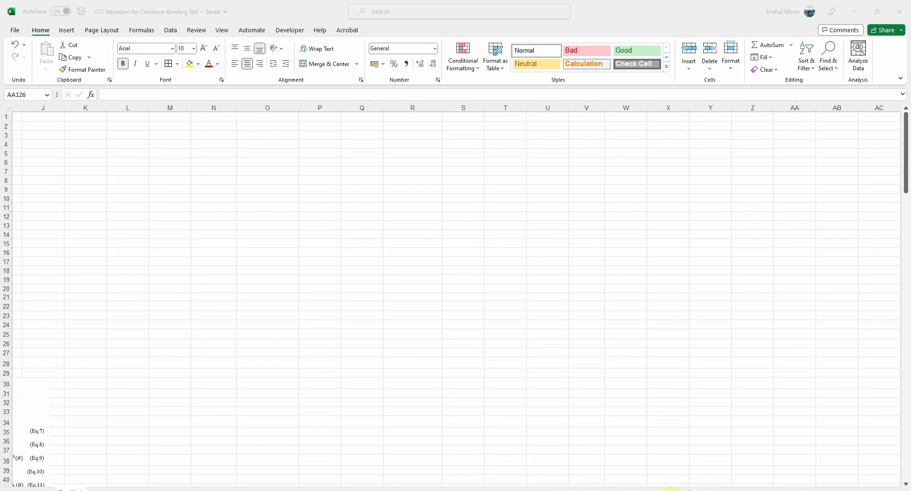
double_click(712, 6)
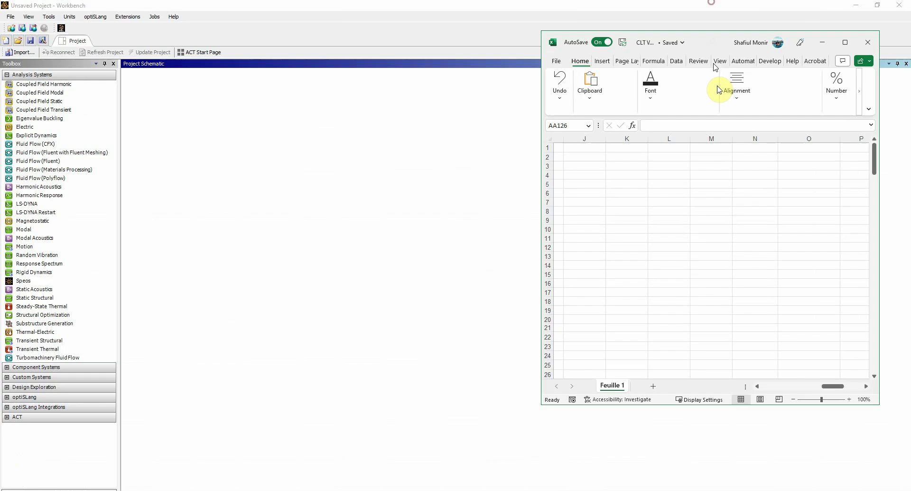
drag(710, 37, 602, 39)
drag(702, 387, 660, 389)
click(737, 43)
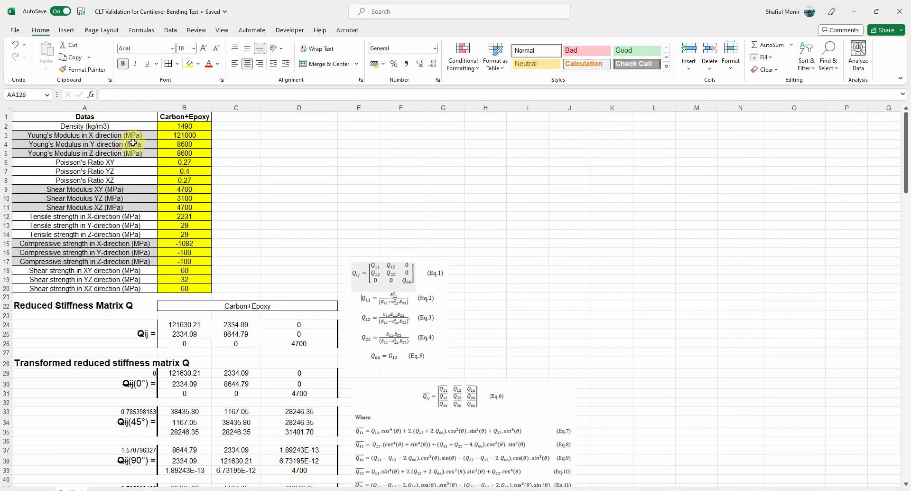
Examine the stiffness matrices, the ABD matrix and the Mx load formula in the Load section.
scroll(450, 336, down, 5)
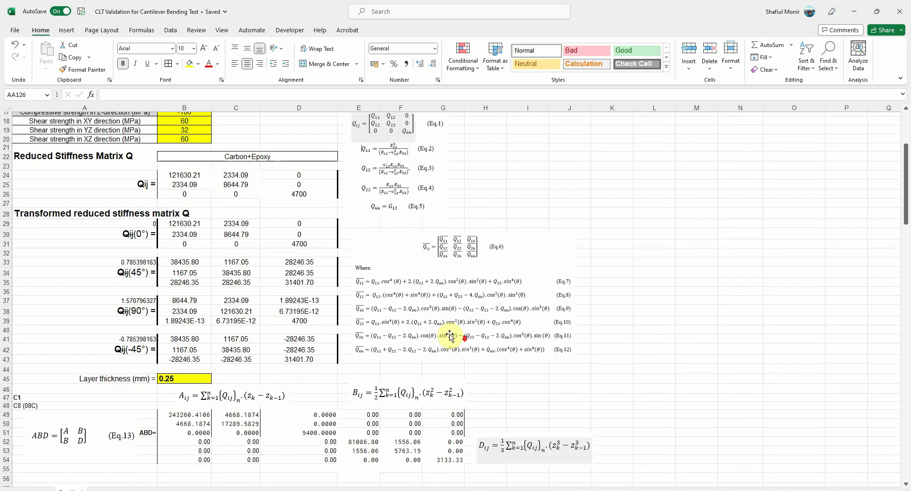
scroll(451, 336, down, 3)
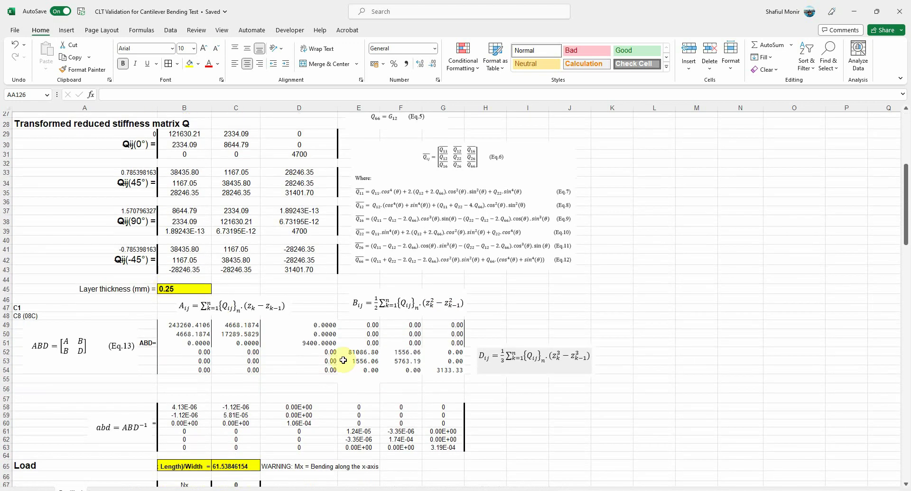
scroll(343, 361, down, 5)
click(224, 317)
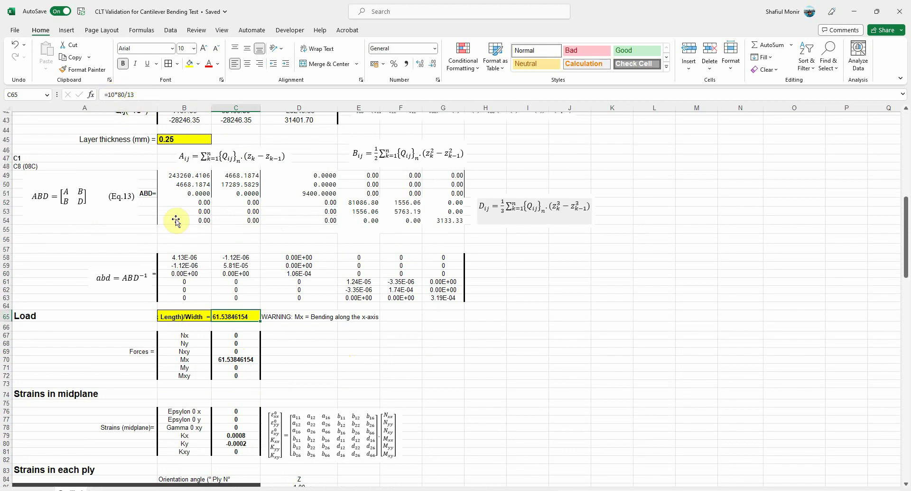
click(445, 366)
click(172, 317)
click(427, 357)
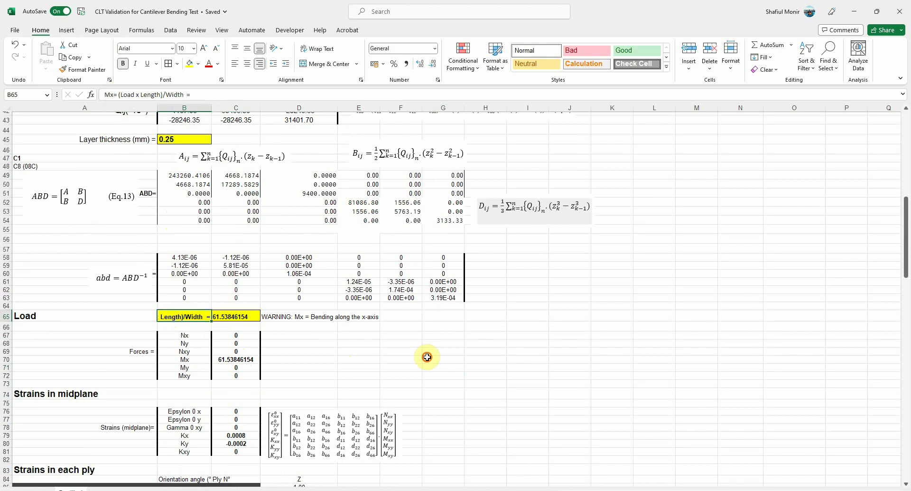
Examine the midplane strains, the ply orientation table and the strain calculations for each ply.
scroll(335, 347, down, 9)
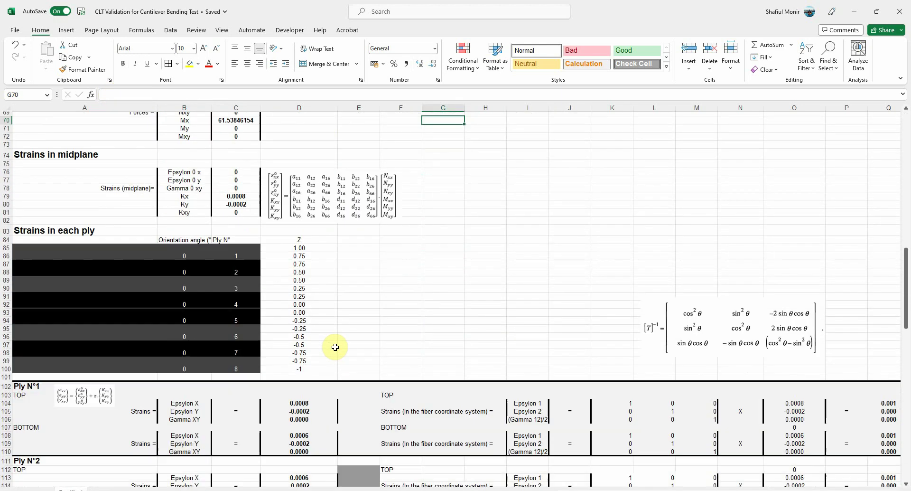
scroll(335, 347, down, 9)
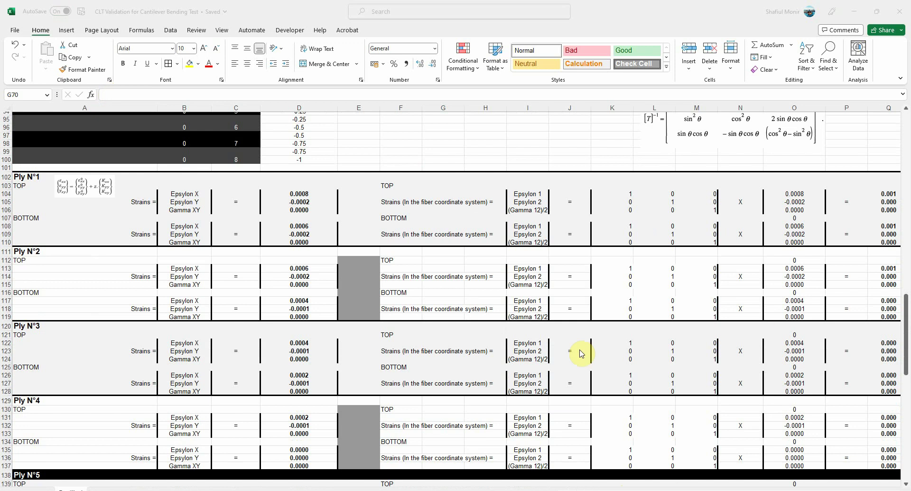
scroll(446, 317, down, 2)
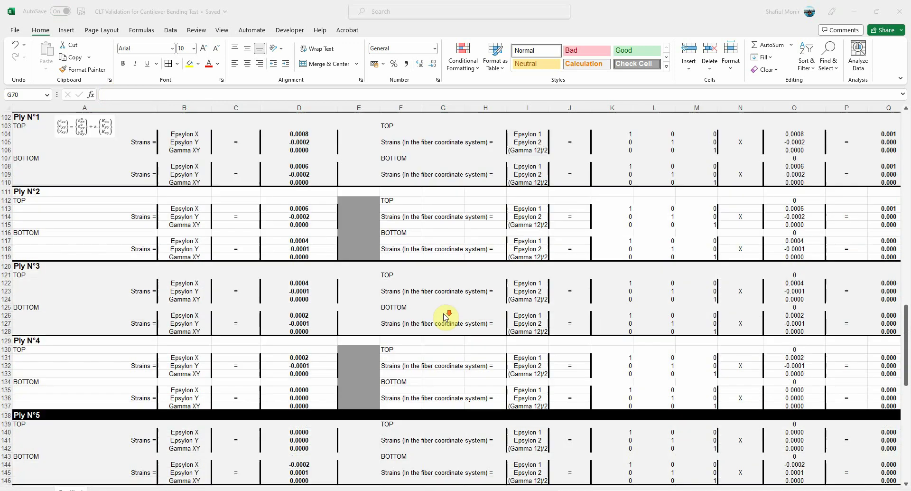
Restore the workbook to a smaller window over Workbench and widen it, showing the ply stress and ANSYS columns.
double_click(710, 12)
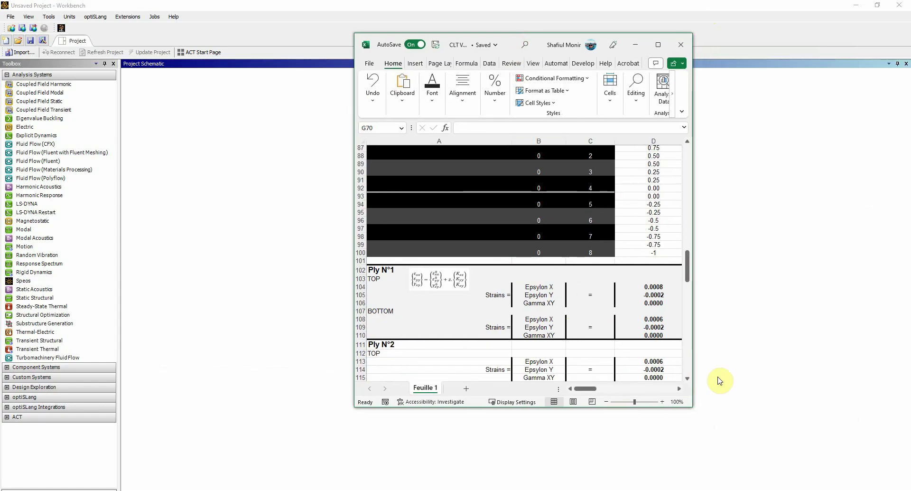
drag(693, 355, 857, 351)
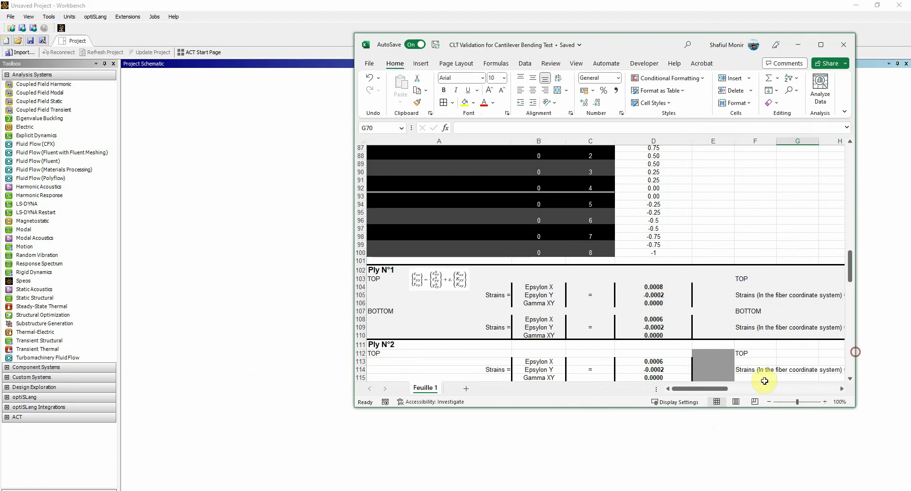
drag(702, 388, 814, 389)
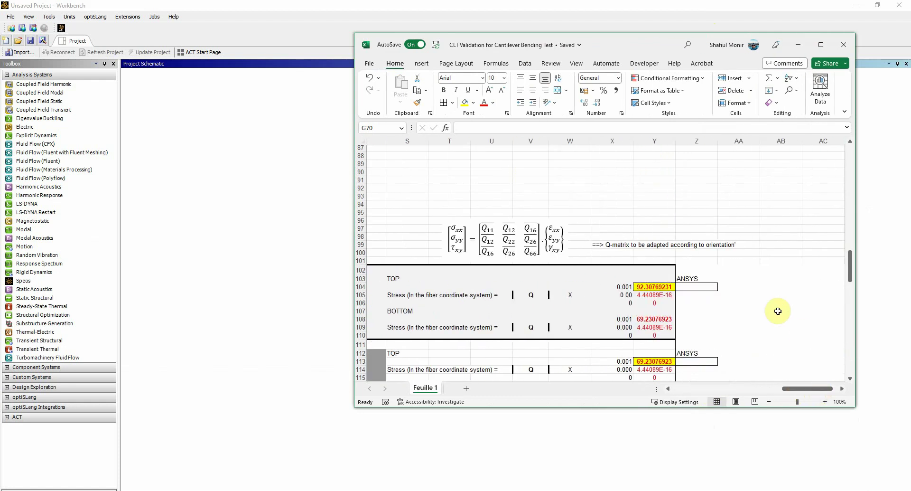
Examine the top and bottom stresses of the first four plies and the empty ANSYS comparison cells beside them.
scroll(763, 312, down, 3)
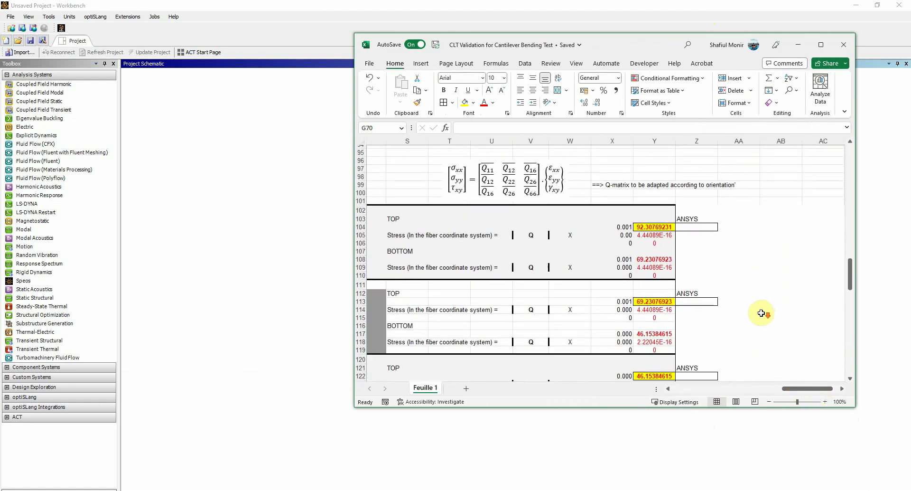
scroll(730, 264, down, 3)
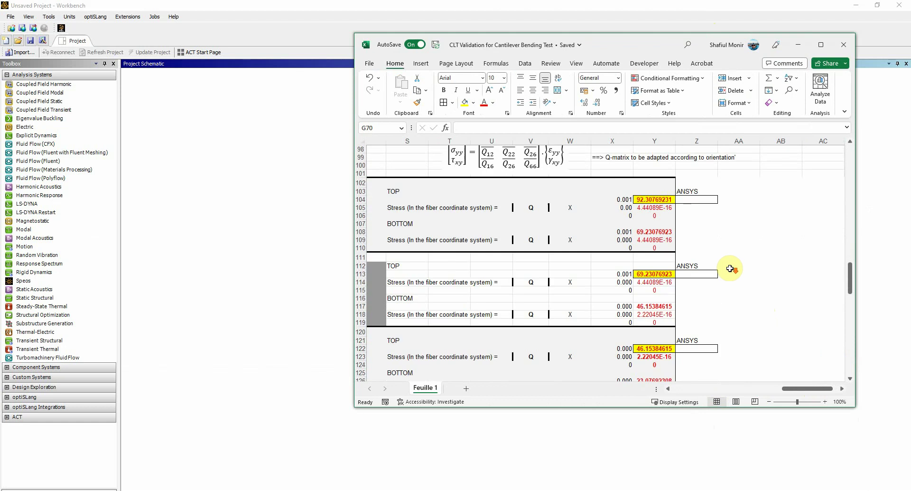
scroll(750, 280, down, 2)
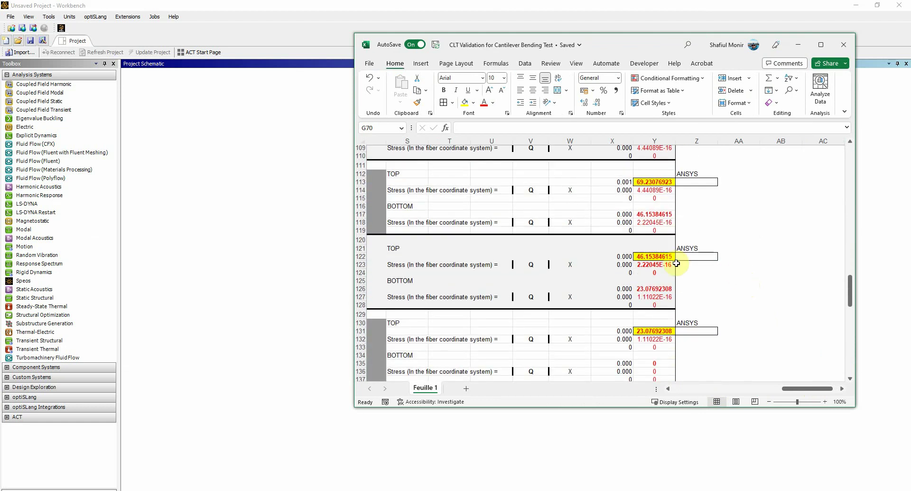
scroll(699, 325, down, 1)
scroll(717, 325, up, 5)
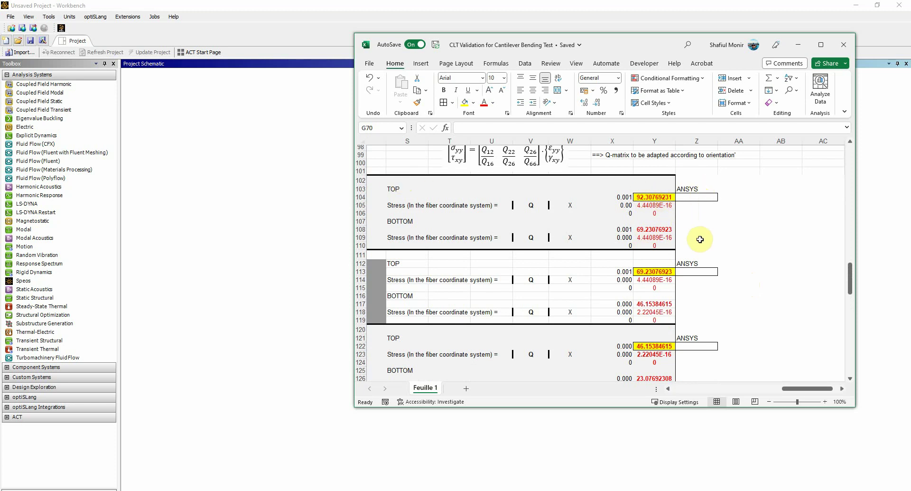
Examine the remaining ply results, the bulk modulus section and the cantilever deflection calculation, and minimize the workbook.
scroll(702, 326, down, 3)
scroll(702, 327, down, 4)
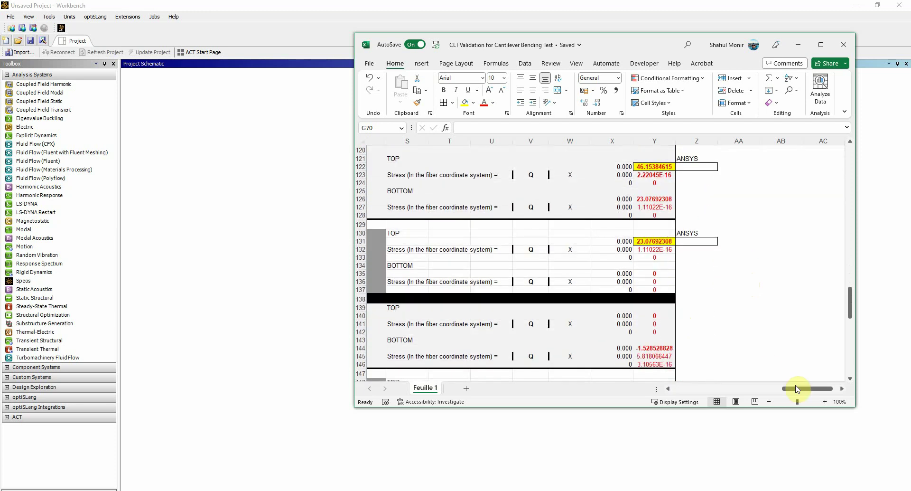
drag(804, 388, 526, 399)
scroll(572, 311, down, 12)
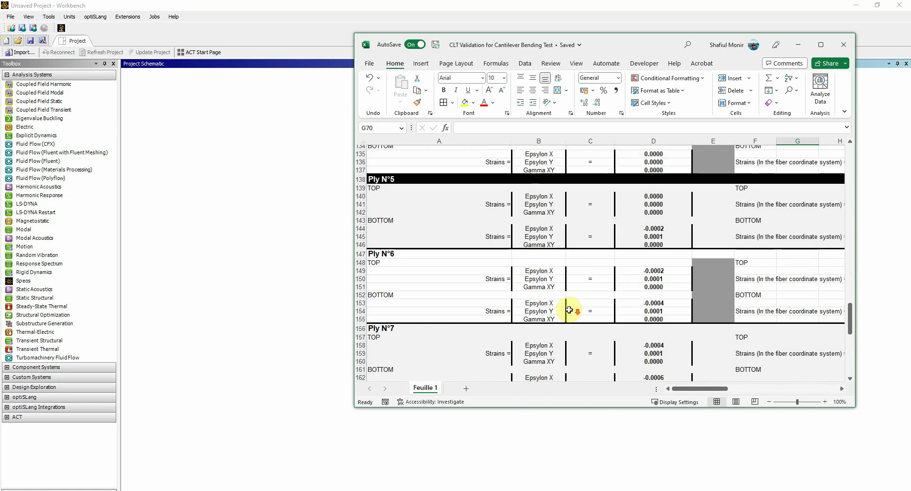
scroll(569, 309, down, 7)
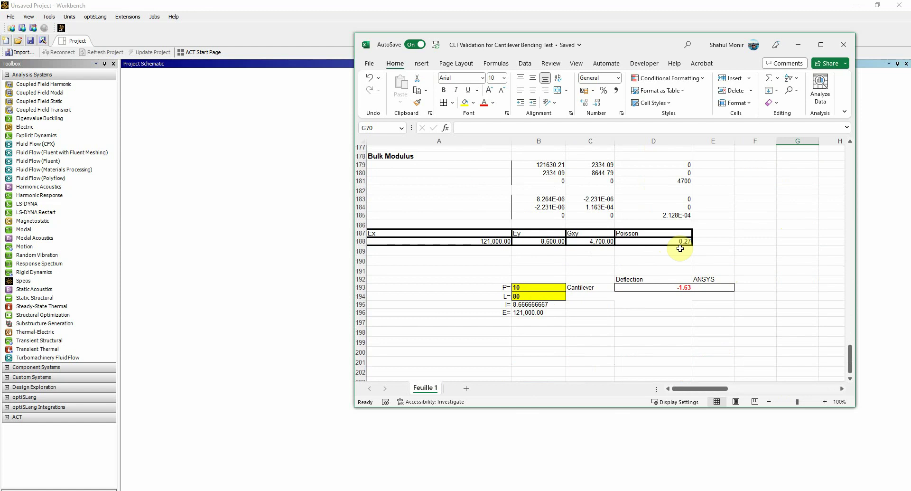
click(800, 47)
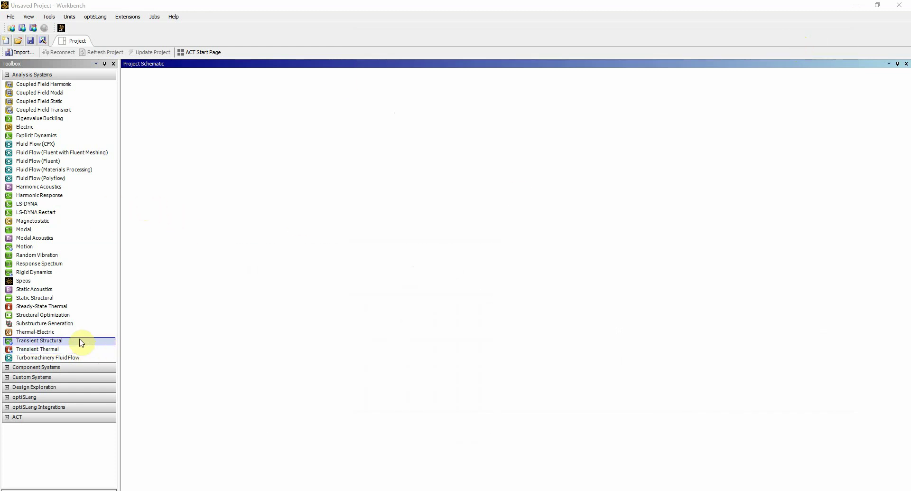
Add a standalone Engineering Data component system to the project schematic and open its material data.
click(6, 368)
click(8, 369)
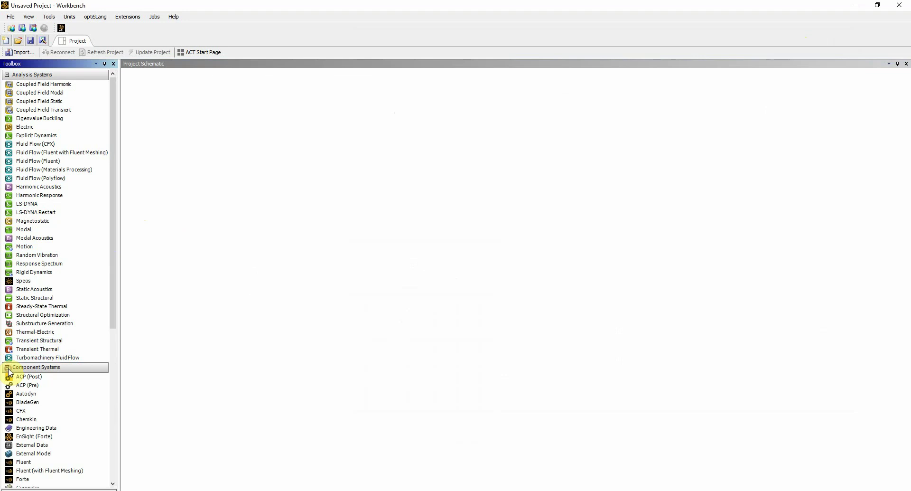
mouse_move(81, 453)
mouse_down()
mouse_move(102, 478)
mouse_move(83, 457)
mouse_up()
scroll(83, 456, down, 2)
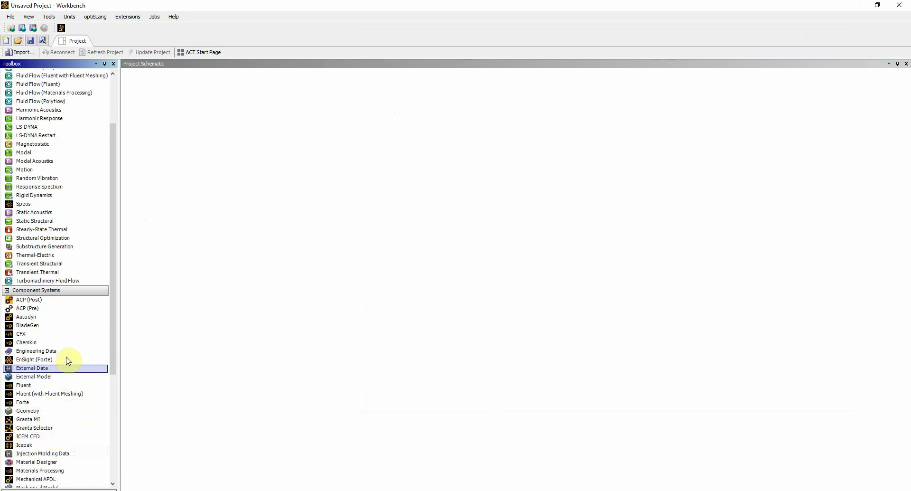
drag(66, 350, 185, 105)
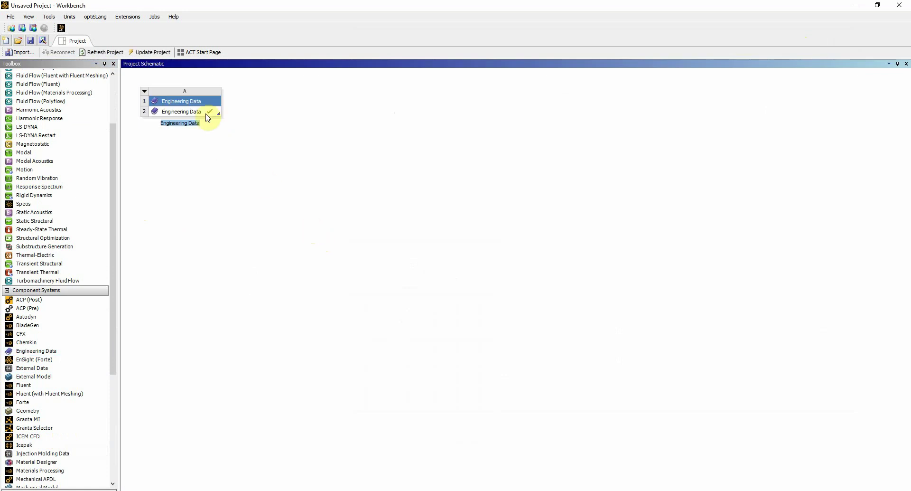
double_click(201, 115)
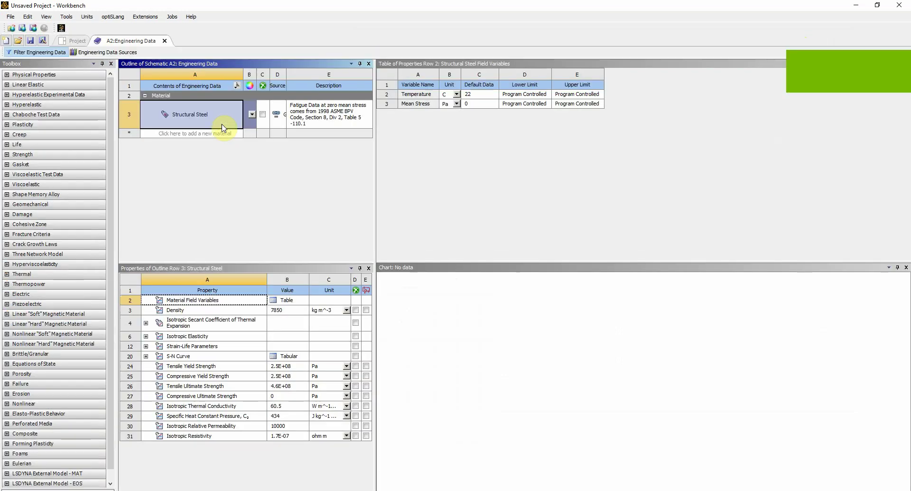
Show the engineering data sources and select Epoxy Carbon UD (230 GPa) Prepreg in the Composite Materials library.
click(105, 52)
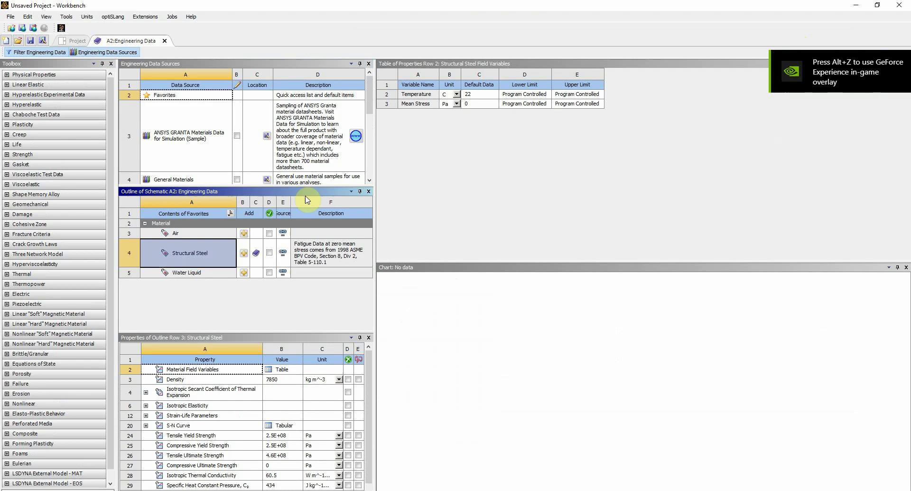
scroll(208, 176, down, 5)
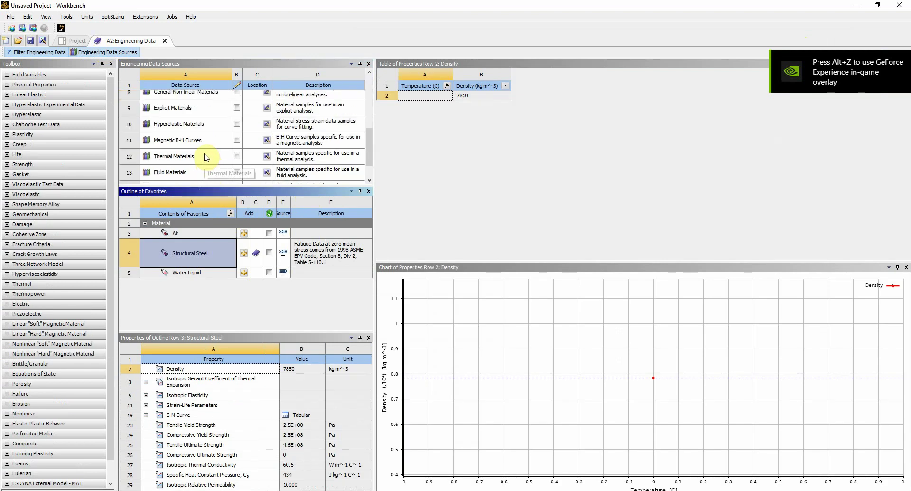
click(197, 122)
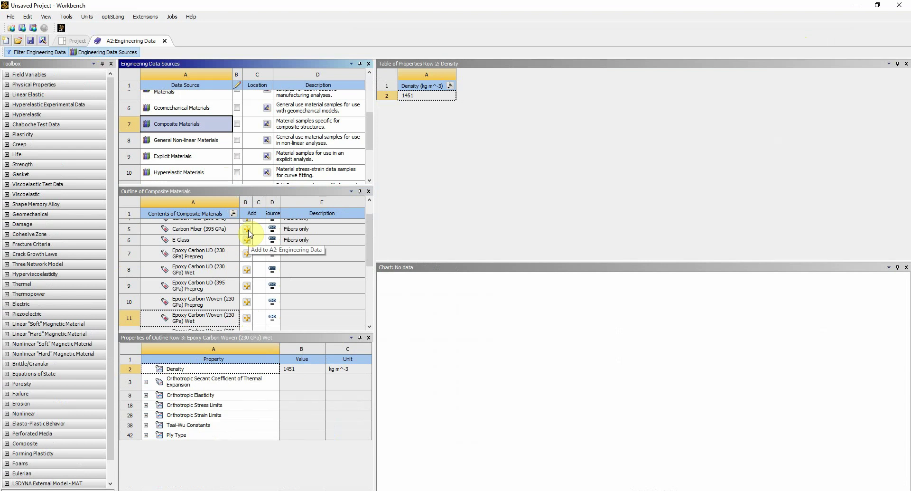
click(213, 257)
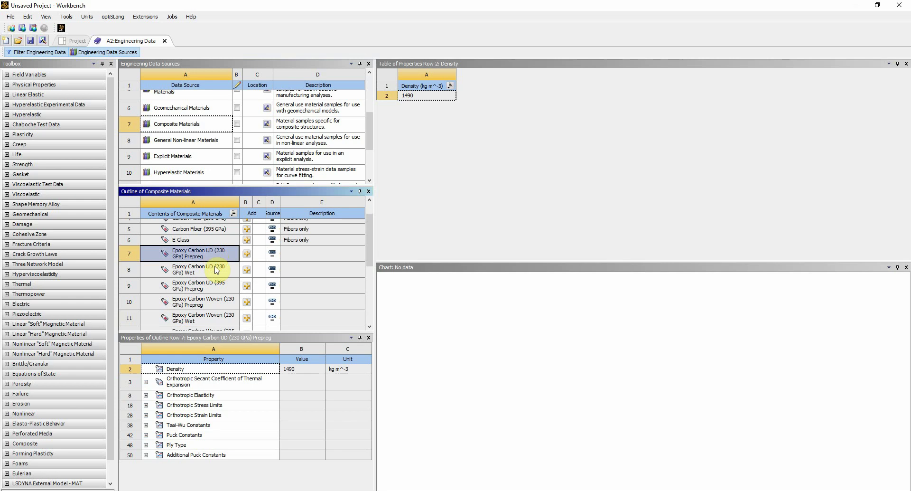
Examine the prepreg's orthotropic elasticity, thermal expansion coefficients and orthotropic stress limits.
click(146, 395)
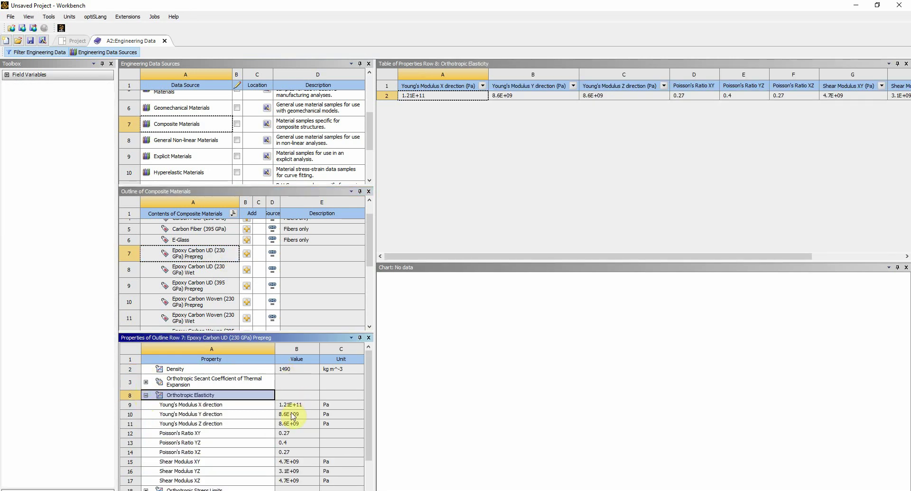
click(147, 383)
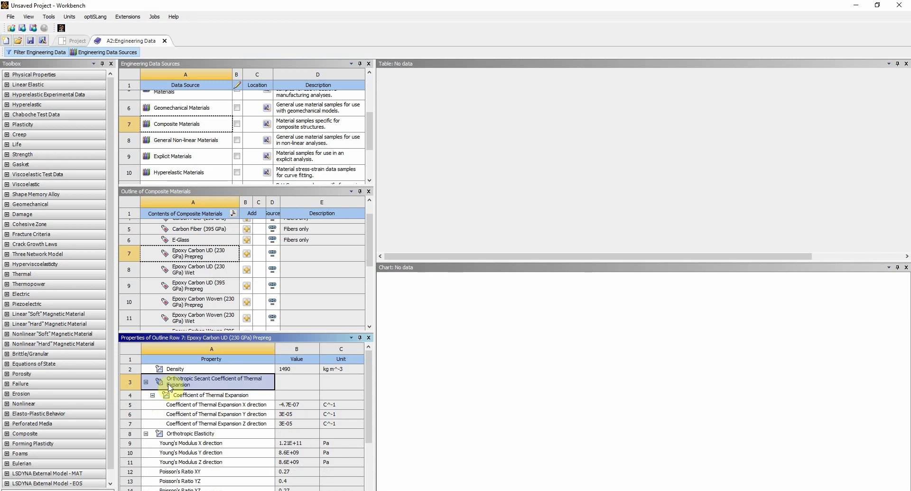
click(146, 383)
scroll(260, 407, down, 1)
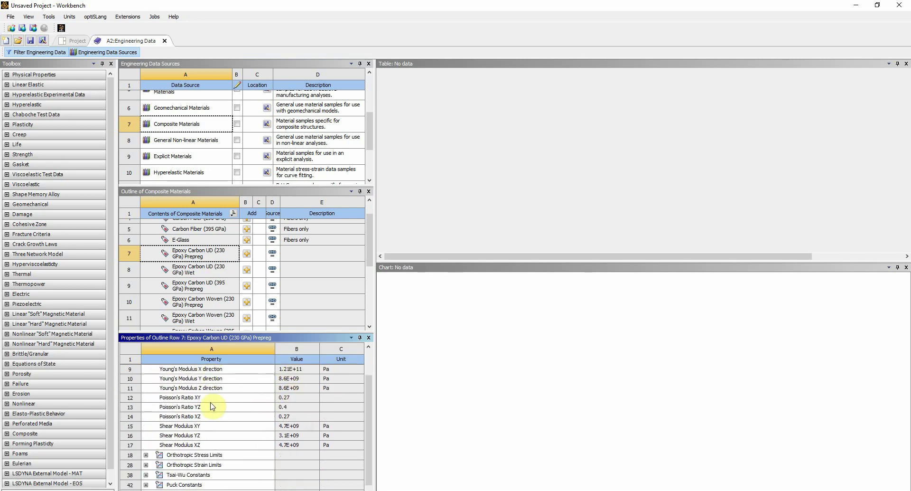
click(160, 456)
click(146, 455)
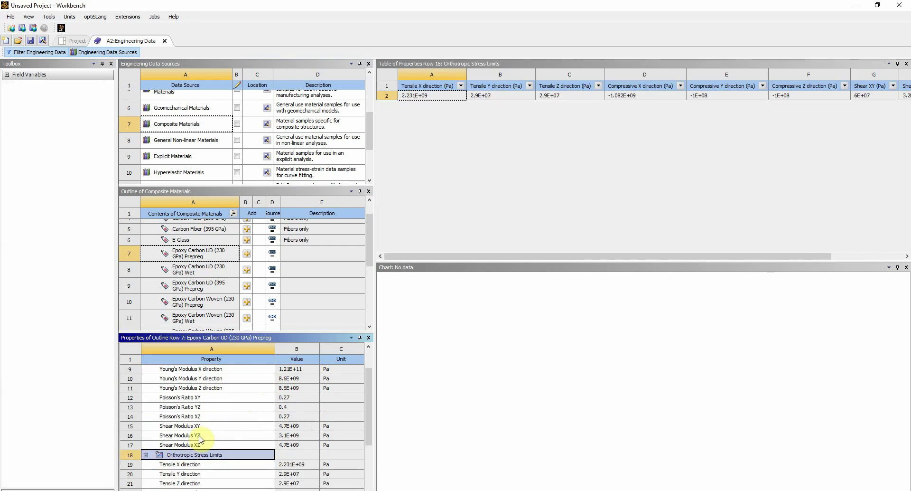
scroll(203, 439, down, 3)
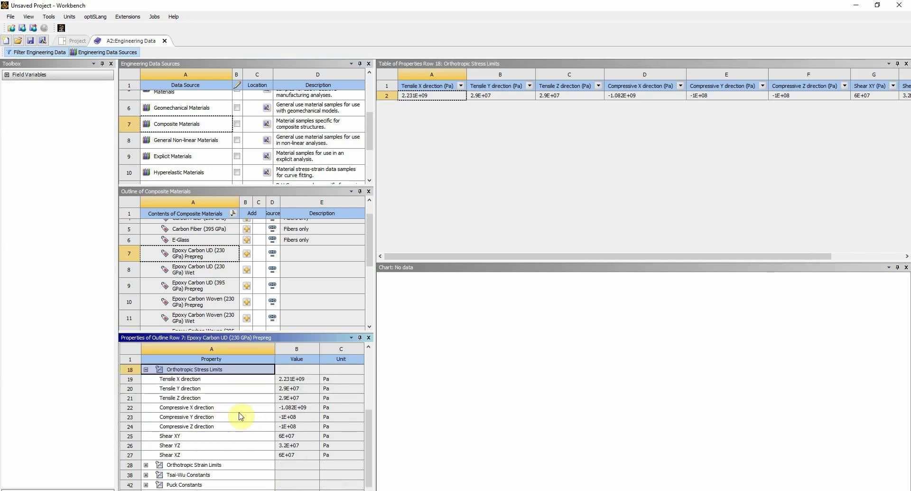
scroll(301, 408, up, 5)
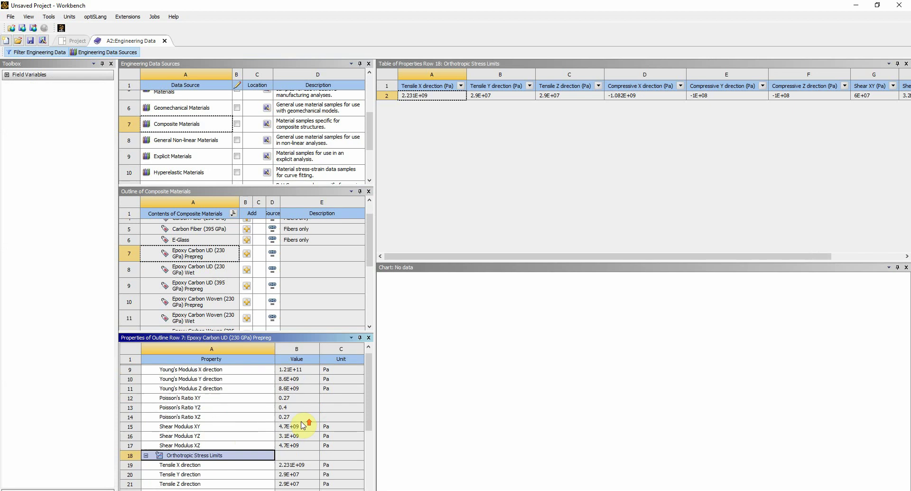
scroll(234, 291, up, 2)
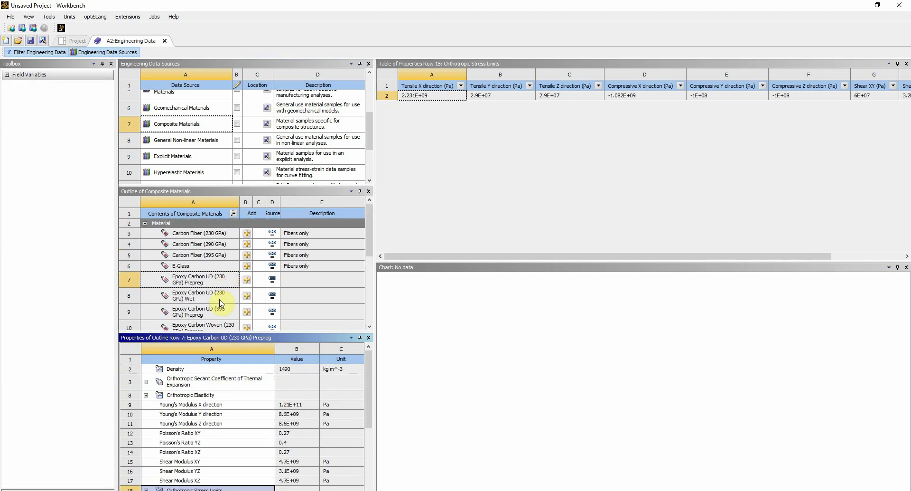
Add Epoxy Carbon UD (230 GPa) Prepreg to the project's engineering data and return to the project schematic.
click(246, 280)
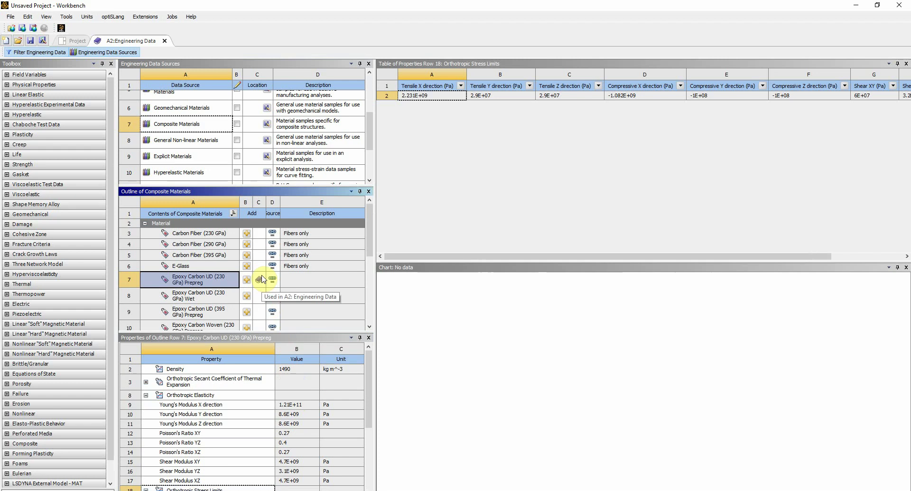
click(108, 52)
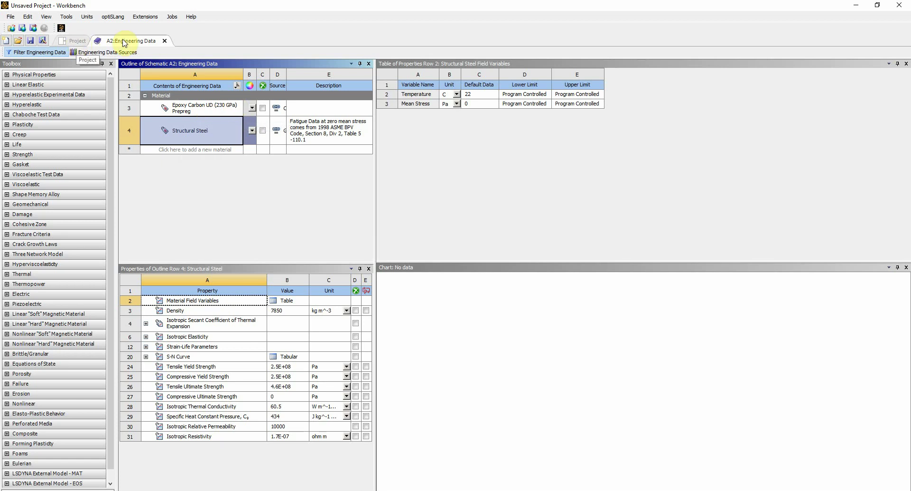
click(164, 41)
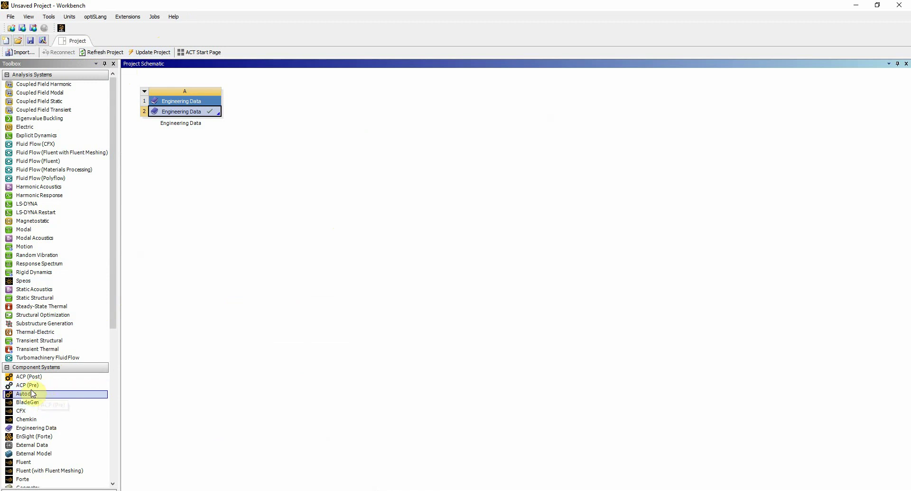
Add an ACP (Pre) system to the schematic that shares the material data of the existing Engineering Data system.
drag(28, 385, 32, 389)
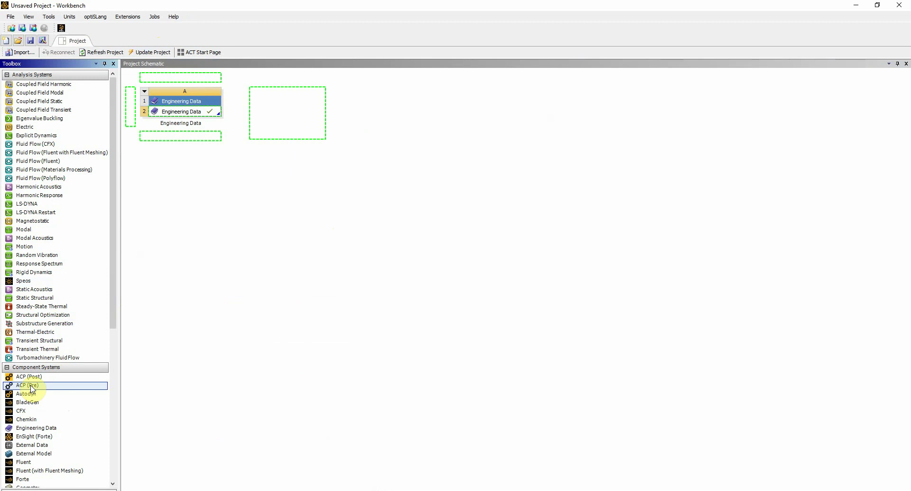
drag(37, 389, 202, 113)
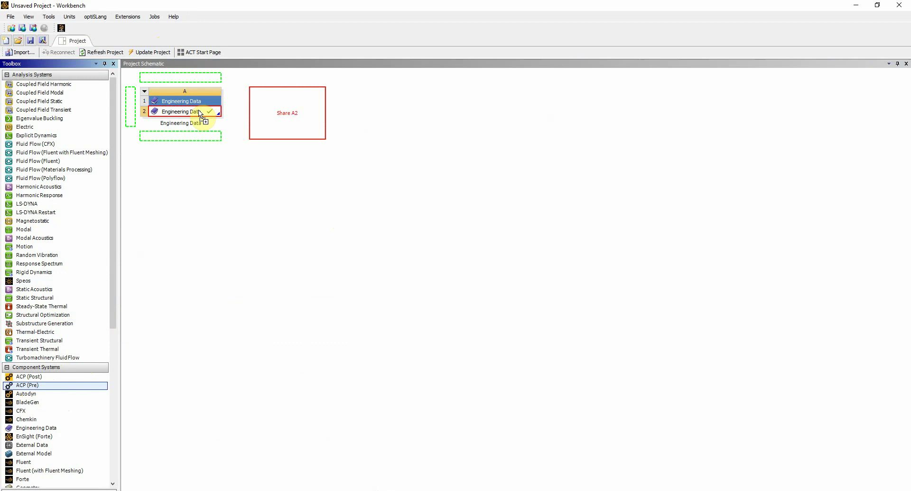
drag(200, 114, 201, 114)
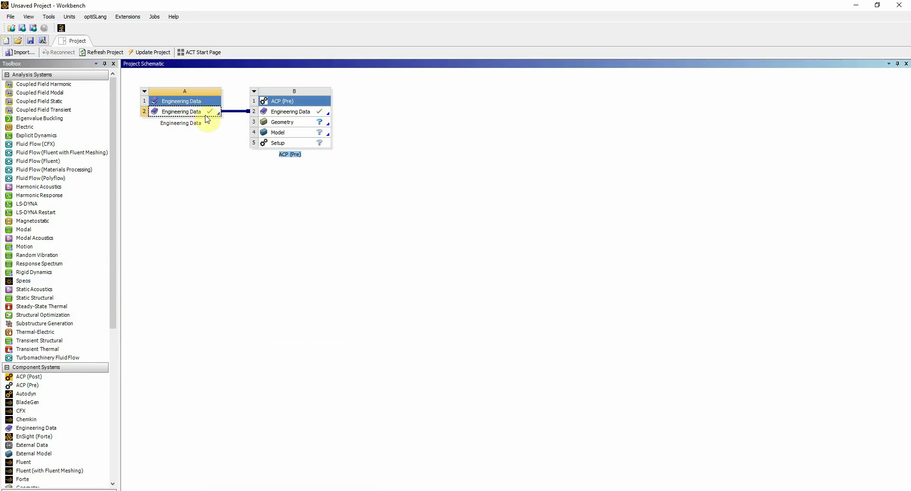
Create a new DesignModeler geometry for the ACP (Pre) system.
click(304, 123)
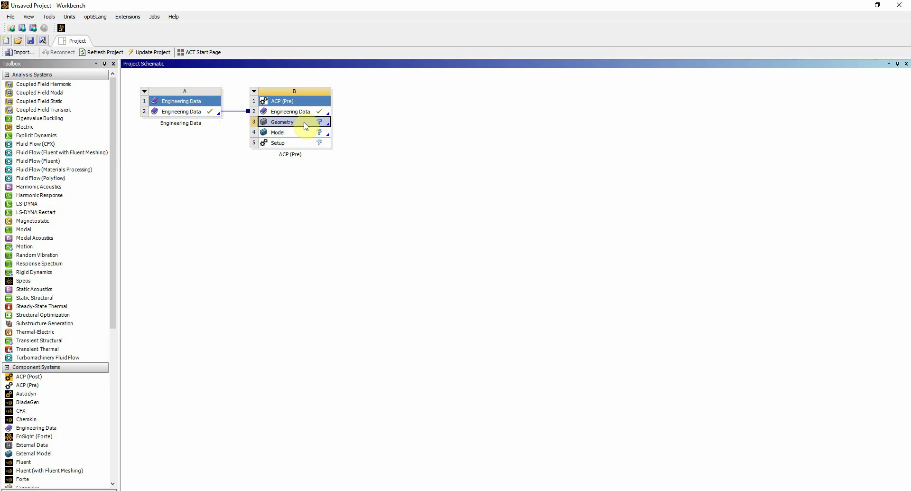
right_click(306, 125)
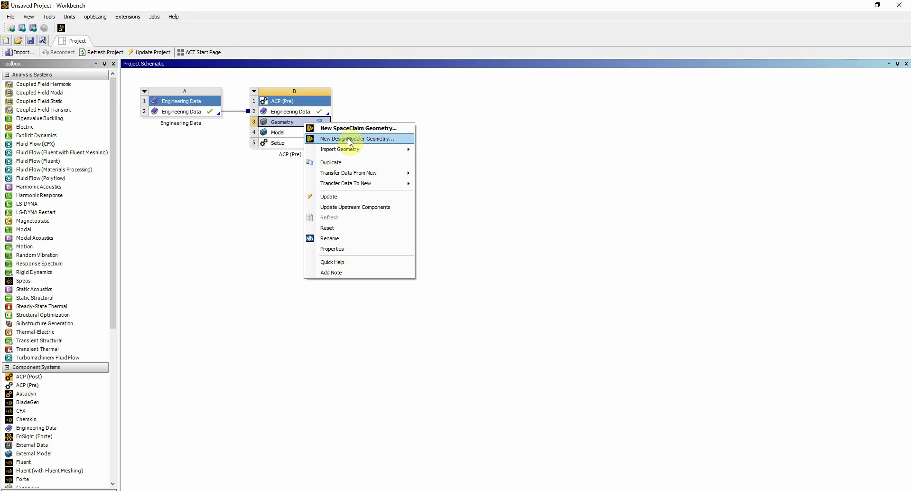
click(350, 139)
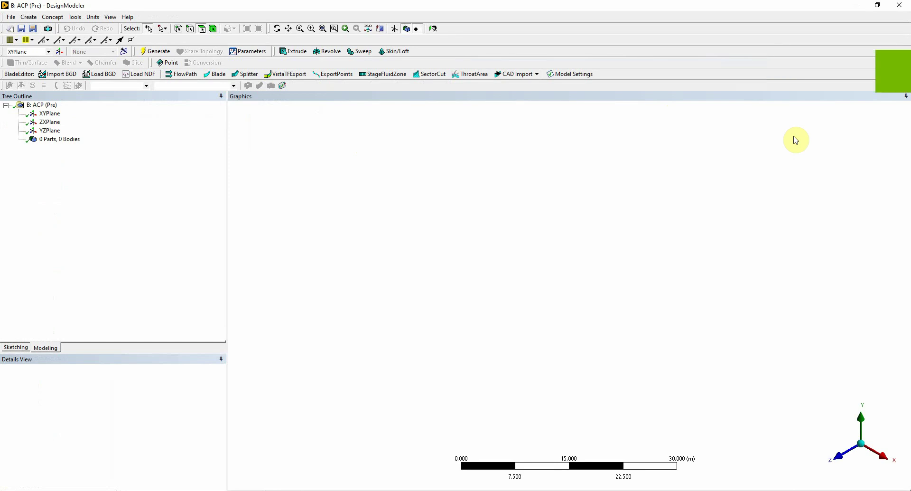
Look straight at the XY plane and set the model's length unit to millimeter.
right_click(50, 116)
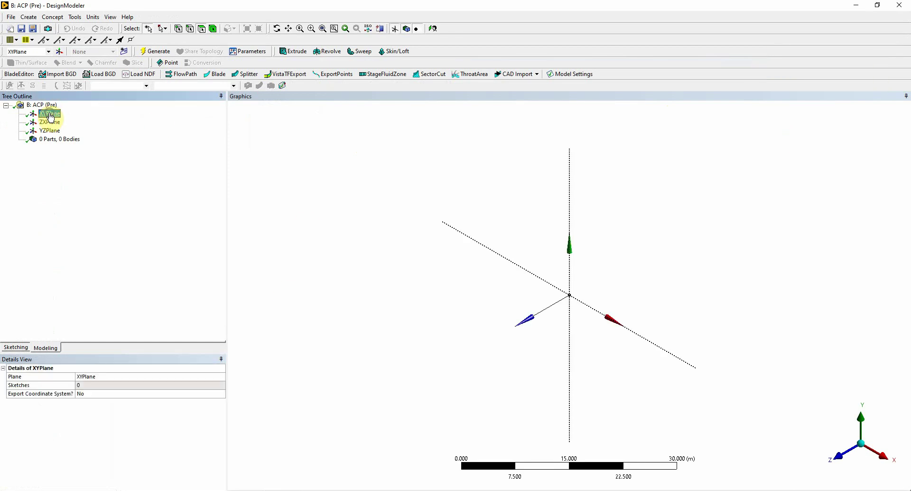
click(74, 119)
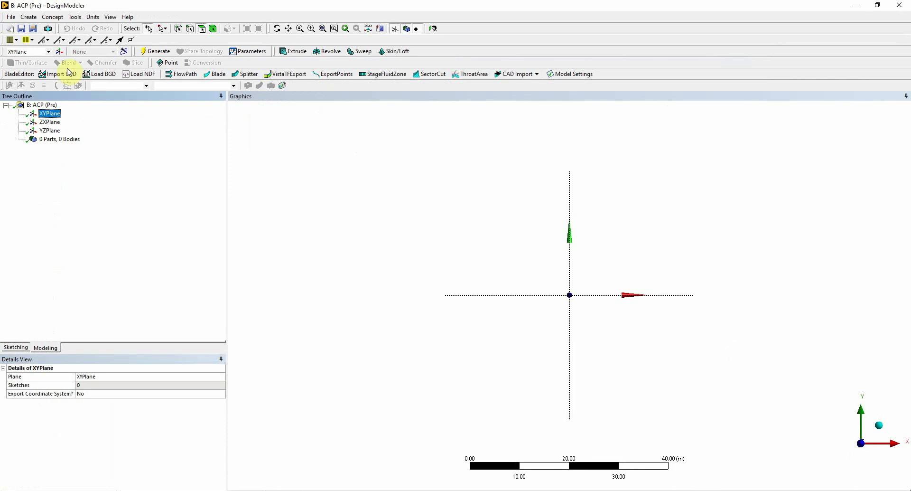
click(93, 18)
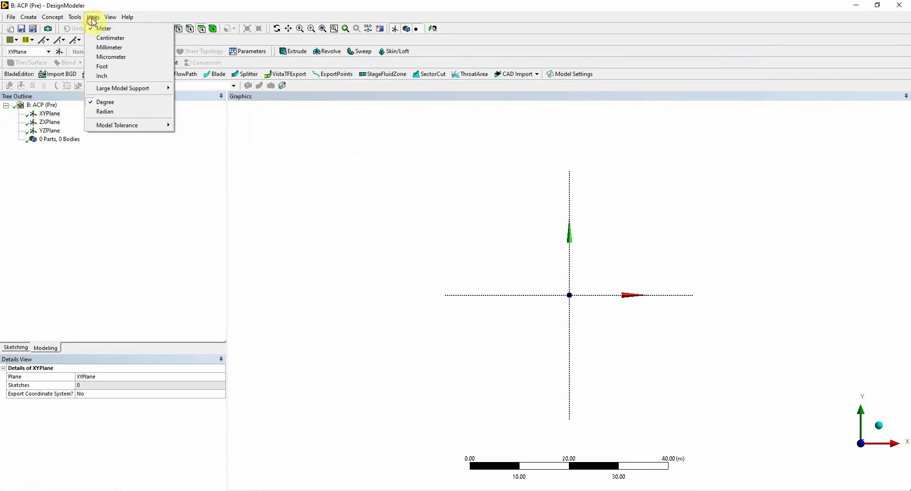
click(100, 47)
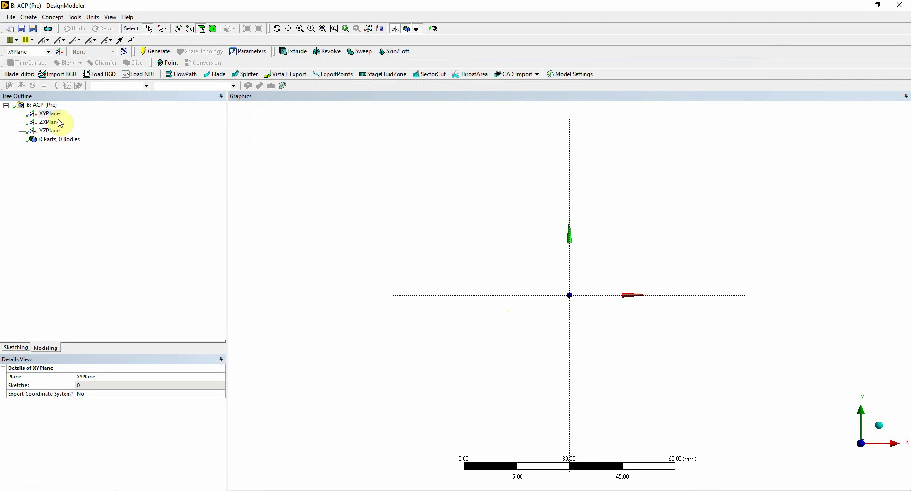
Sketch a rectangle about 19 mm wide and 79 mm long around the origin on the ZX plane.
click(50, 114)
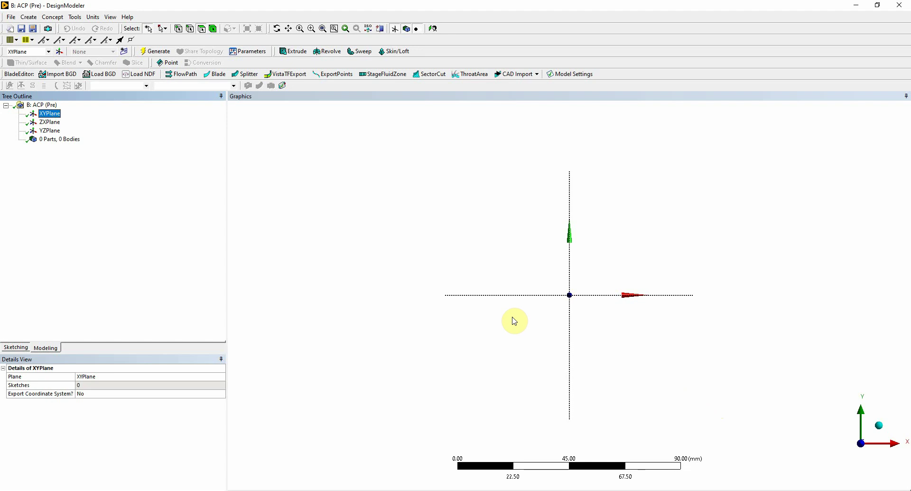
middle_drag(515, 318, 511, 369)
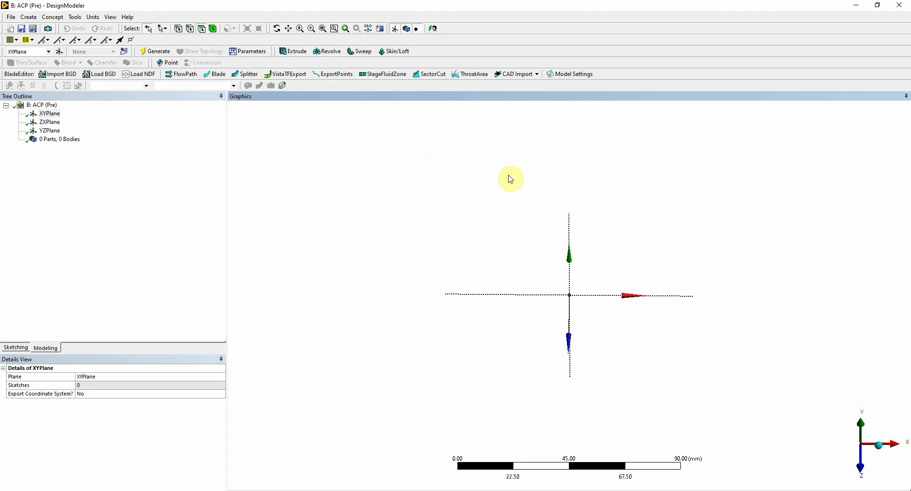
click(53, 123)
right_click(53, 122)
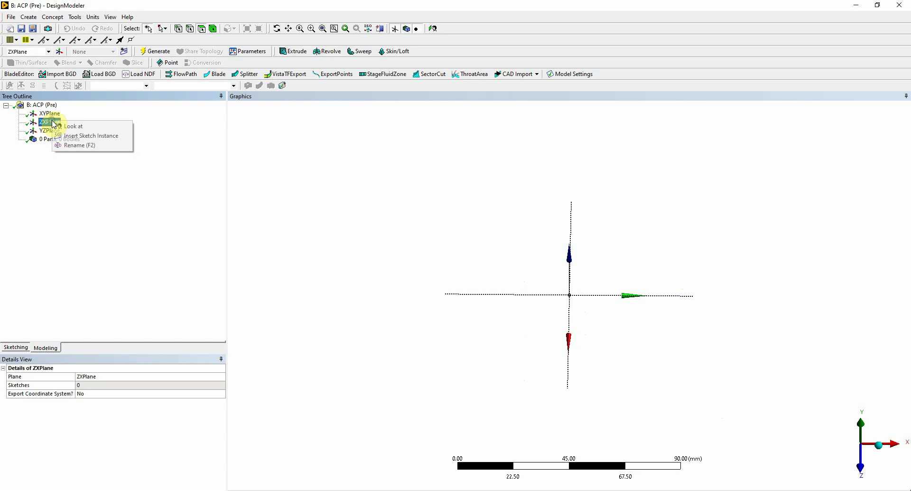
click(66, 126)
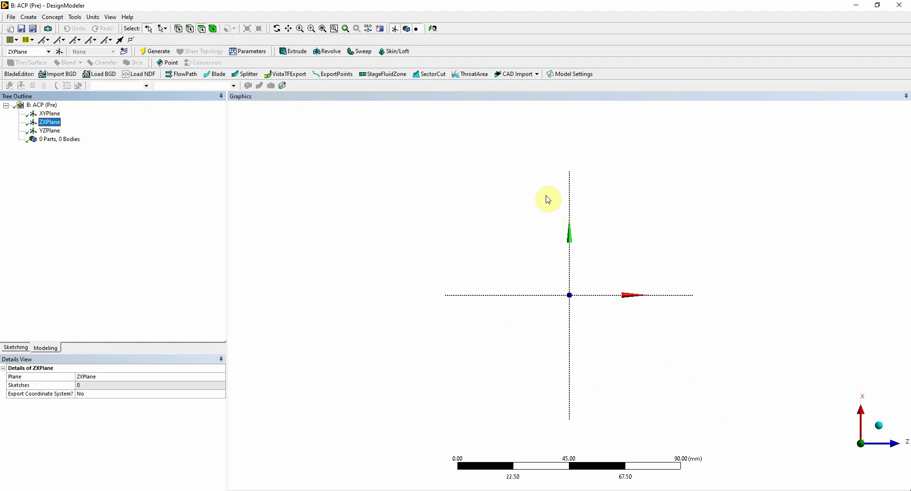
click(12, 348)
click(26, 160)
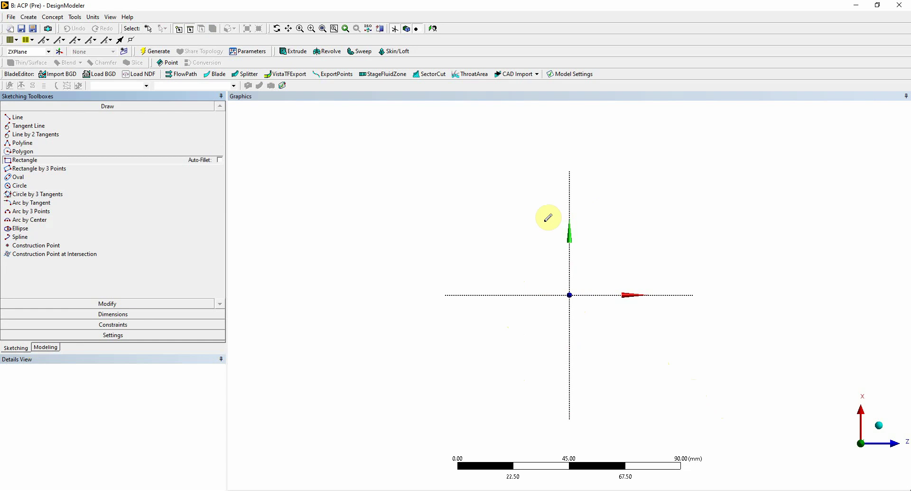
click(545, 201)
click(602, 392)
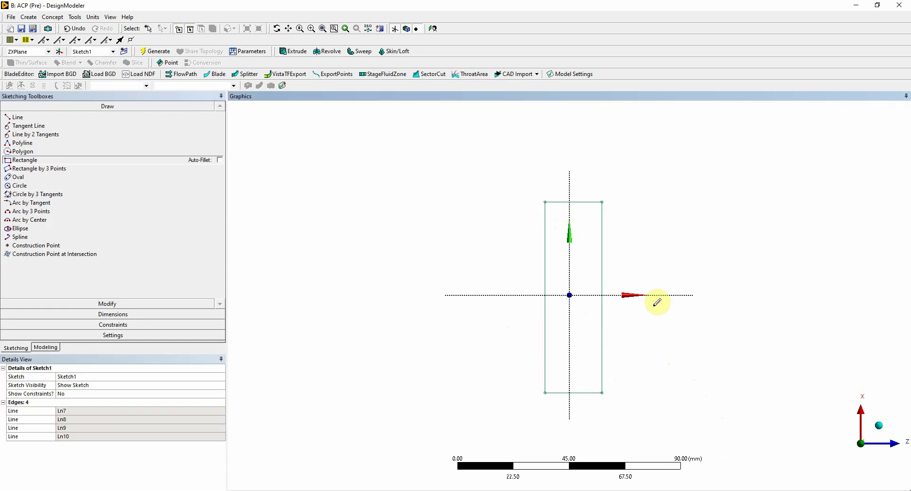
Constrain the rectangle's long sides and its short sides to be symmetric about the vertical and horizontal axes respectively.
click(111, 324)
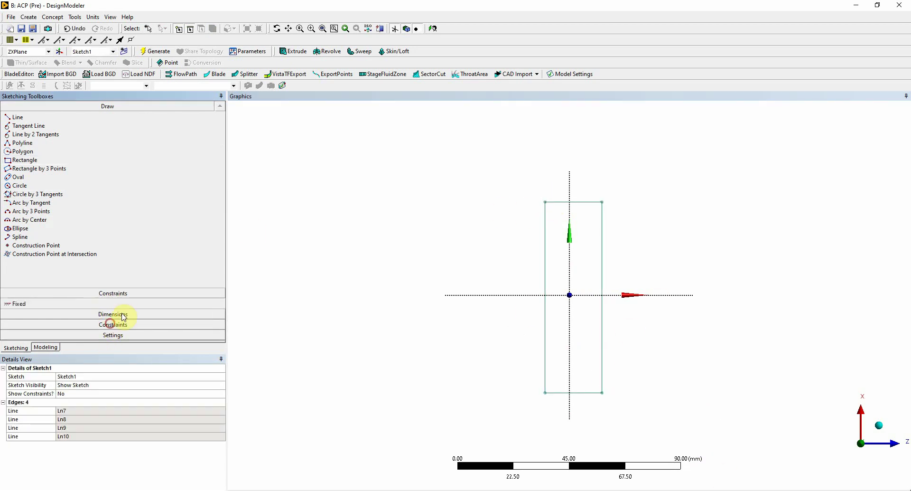
click(44, 208)
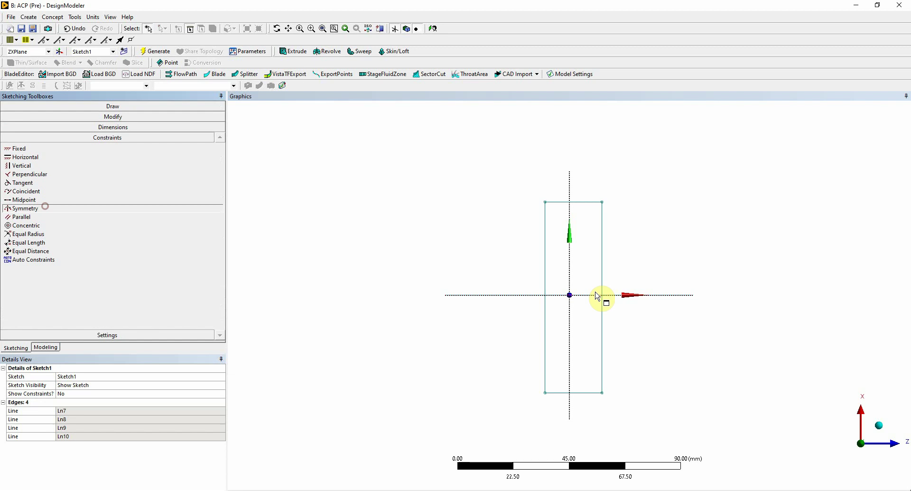
click(572, 275)
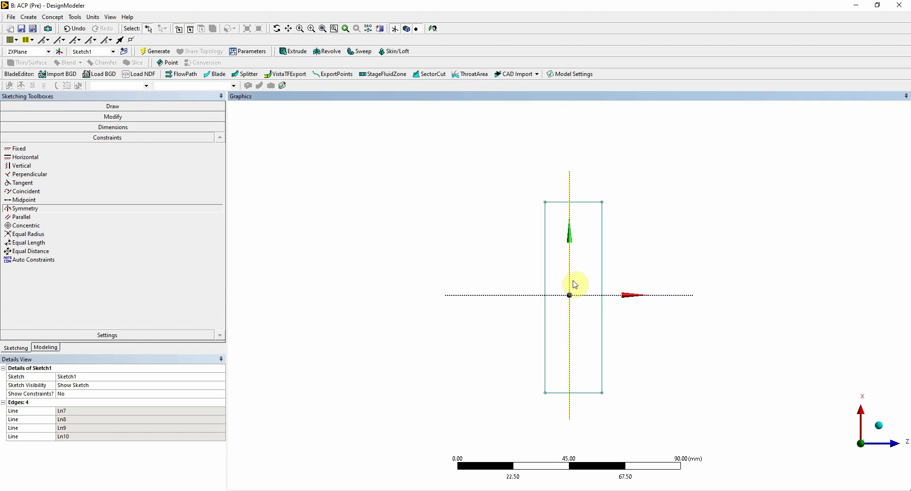
click(546, 276)
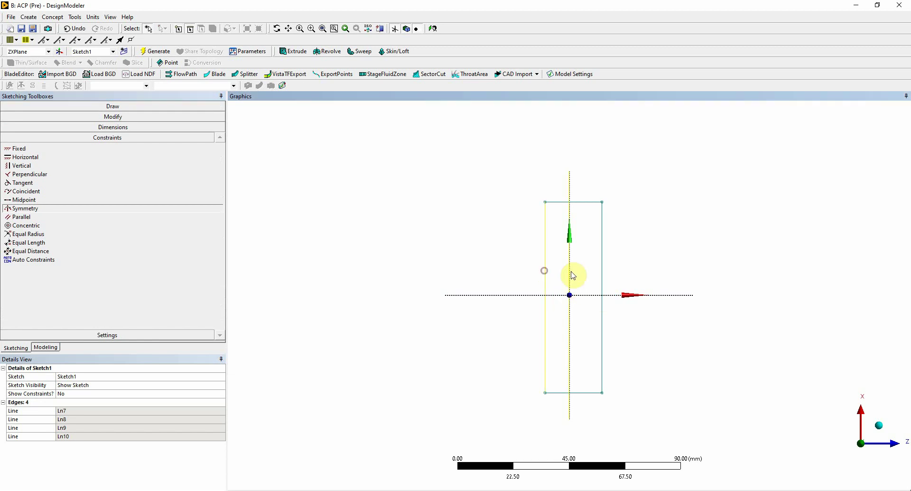
click(600, 274)
right_click(584, 267)
click(605, 276)
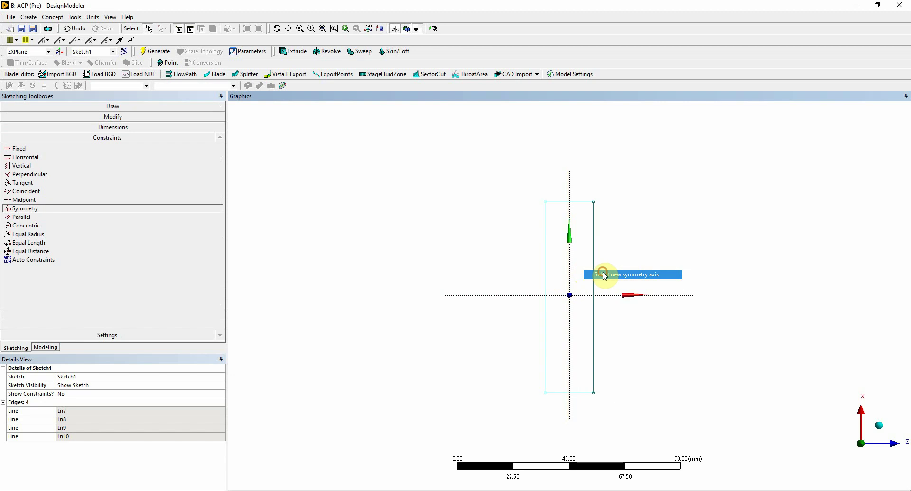
click(552, 296)
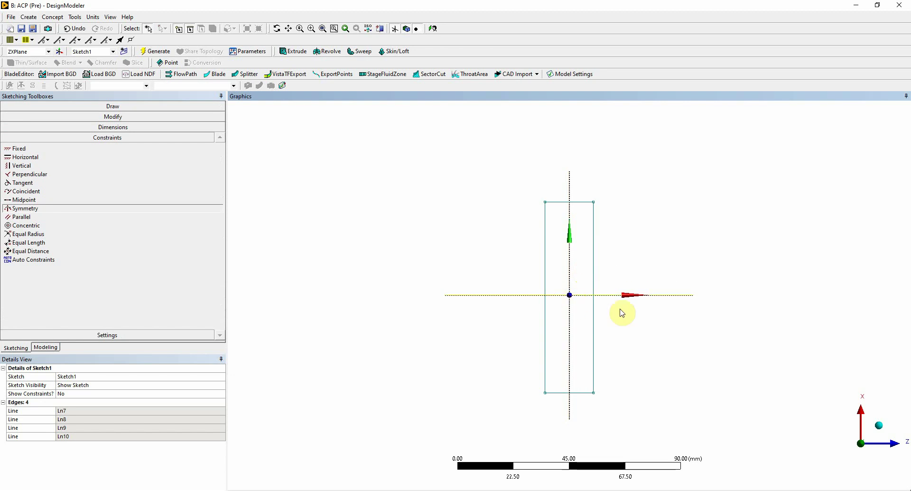
click(562, 202)
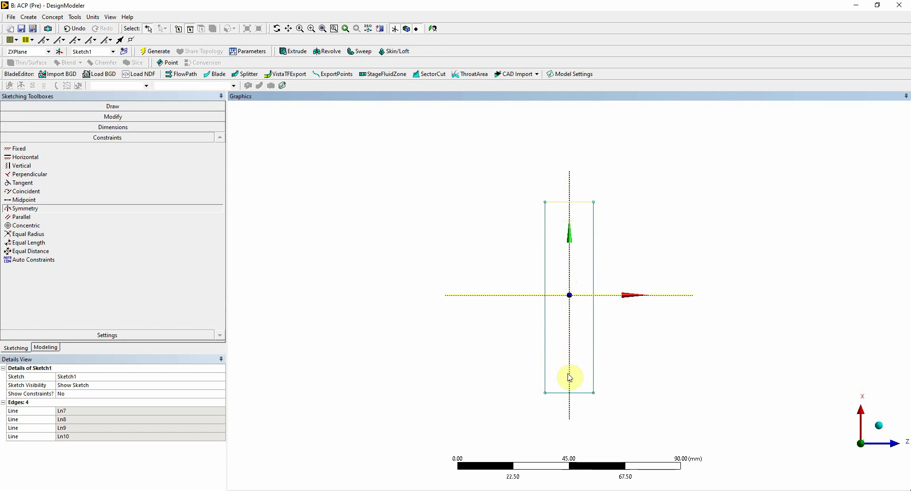
click(569, 392)
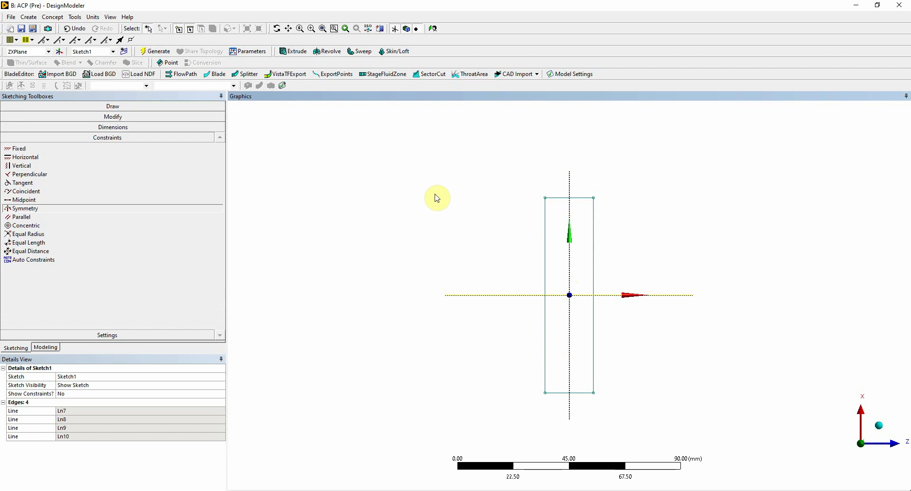
Add general dimensions to the rectangle's short horizontal side and its long vertical side.
click(116, 126)
click(24, 147)
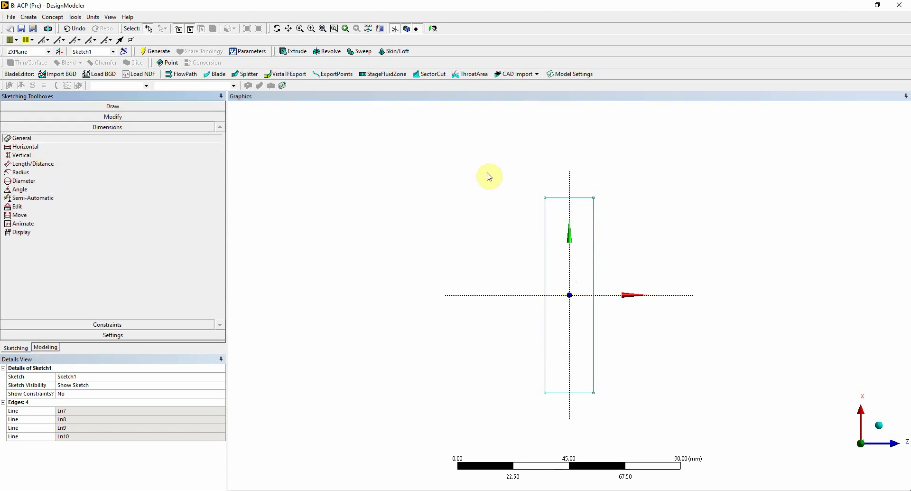
click(557, 198)
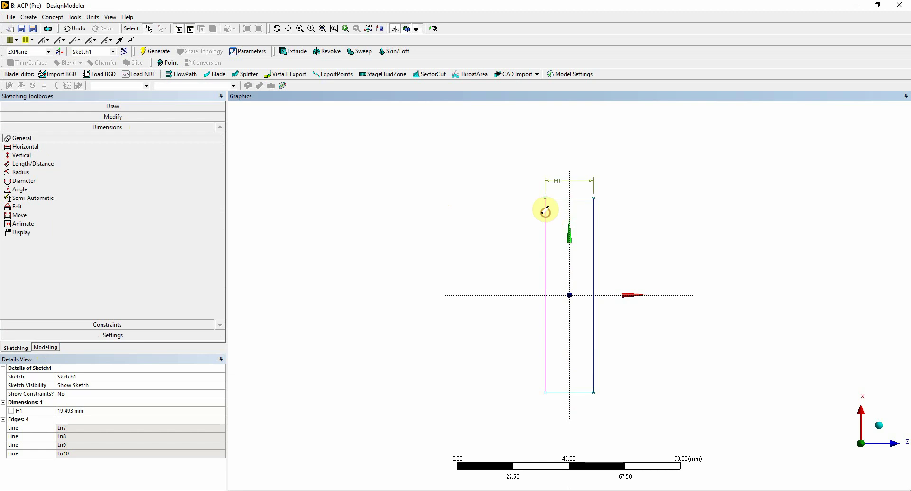
click(546, 209)
Set the rectangle's width to 13 mm and its length to 80 mm.
click(82, 414)
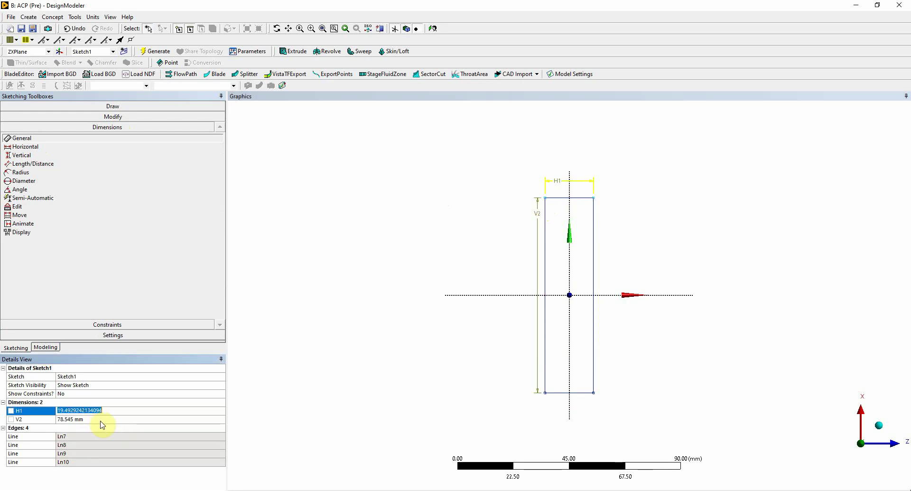
text(13)
key(Return)
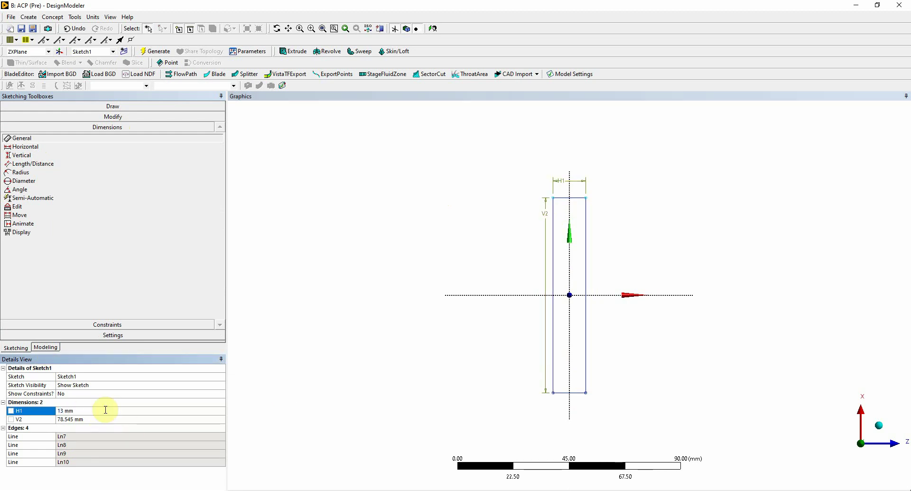
click(75, 419)
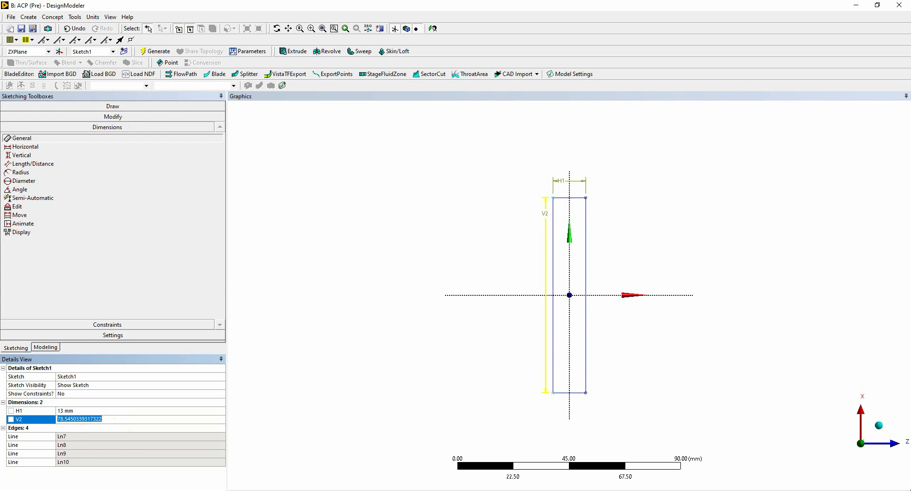
text(60)
key(Return)
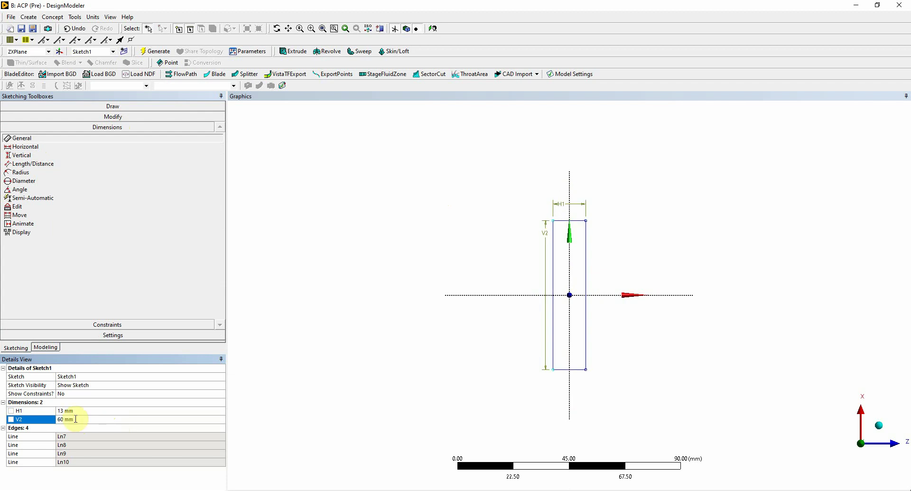
text(80)
key(Return)
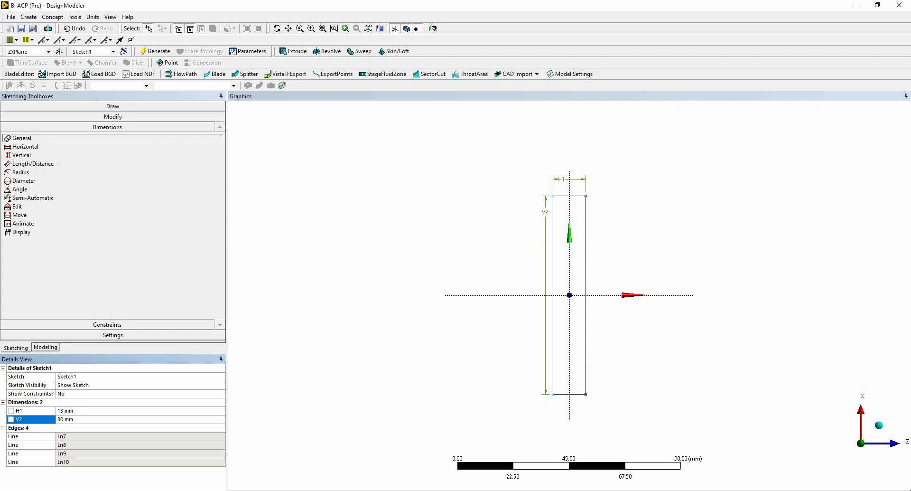
Switch to the assignment brief in Word, check the sample dimensions in its table, and return to DesignModeler.
key(alt+Tab)
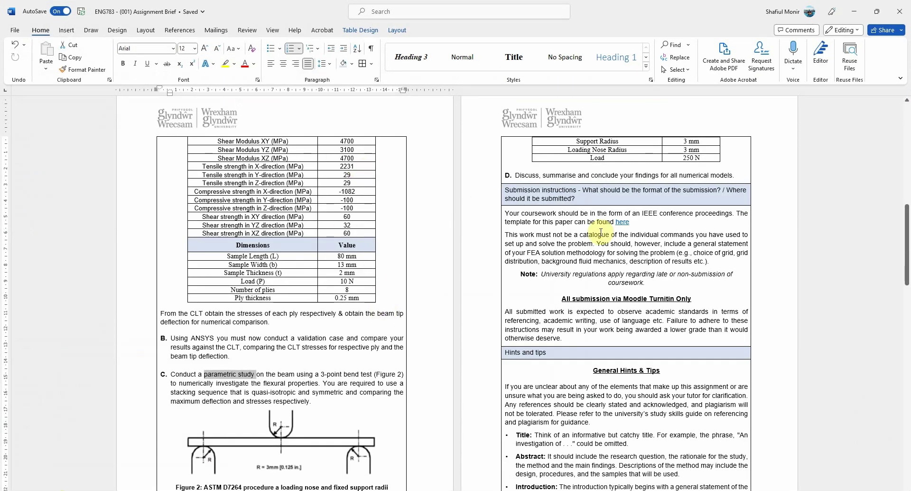
scroll(601, 232, up, 2)
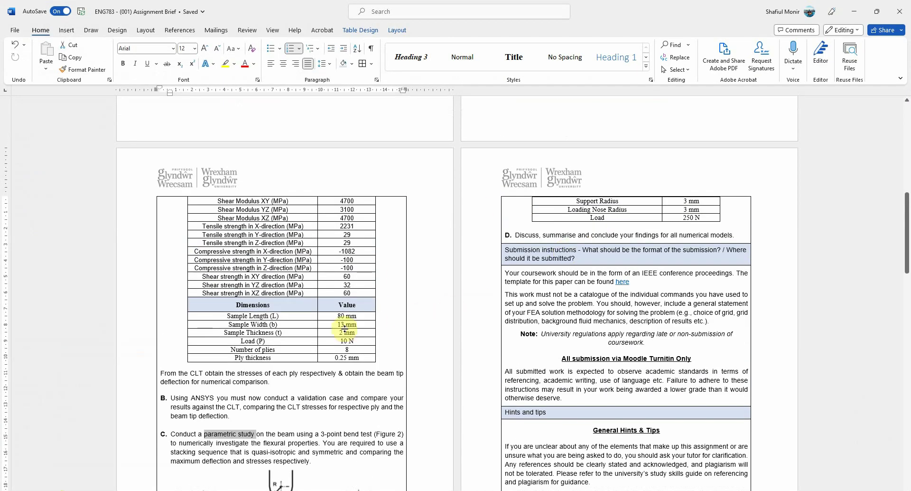
click(832, 14)
click(857, 11)
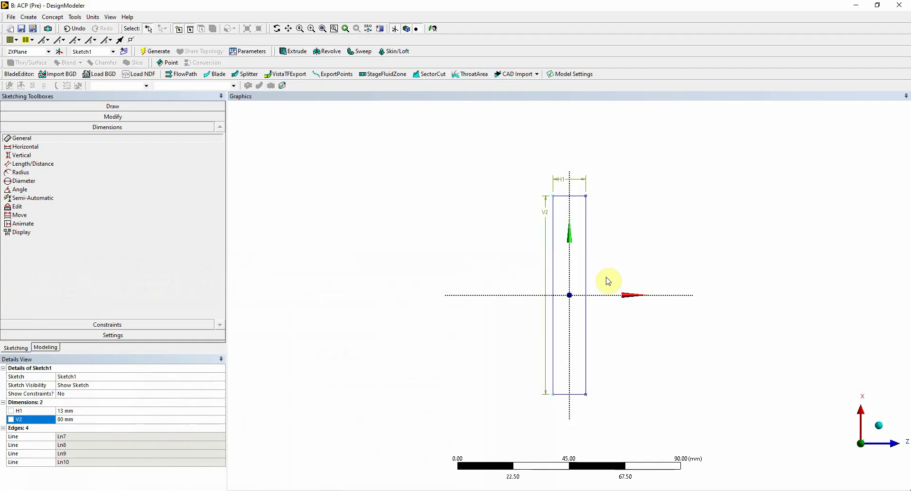
Generate a surface from the rectangle sketch on the ZX plane with a thickness of 0.25 mm.
mouse_move(660, 376)
middle_down()
mouse_move(663, 301)
mouse_move(460, 277)
mouse_move(431, 283)
mouse_move(483, 298)
middle_up()
click(52, 17)
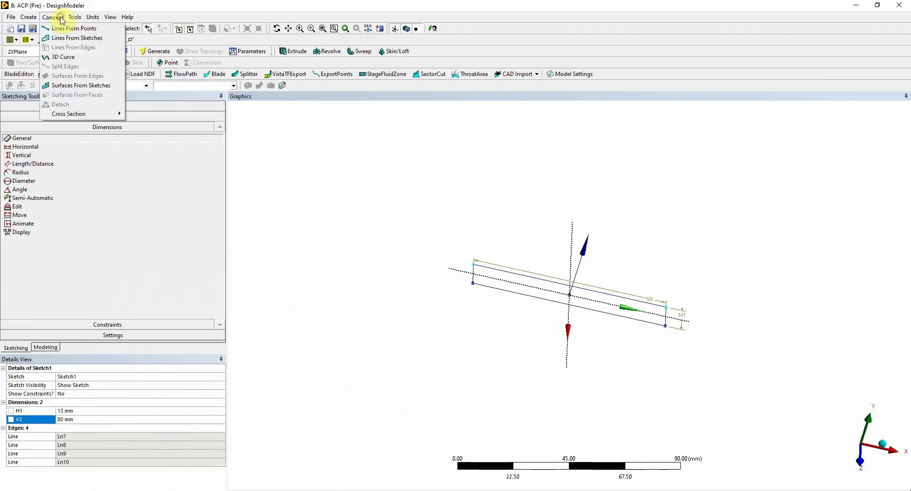
click(72, 86)
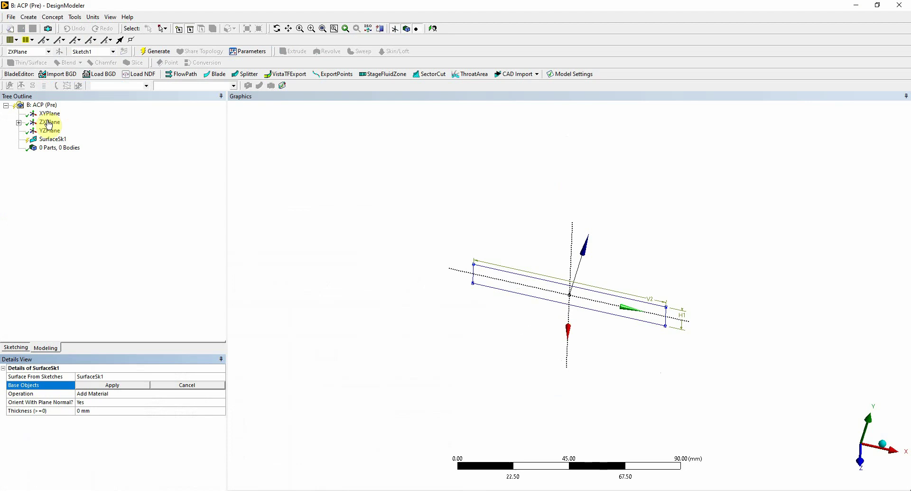
click(19, 122)
click(48, 131)
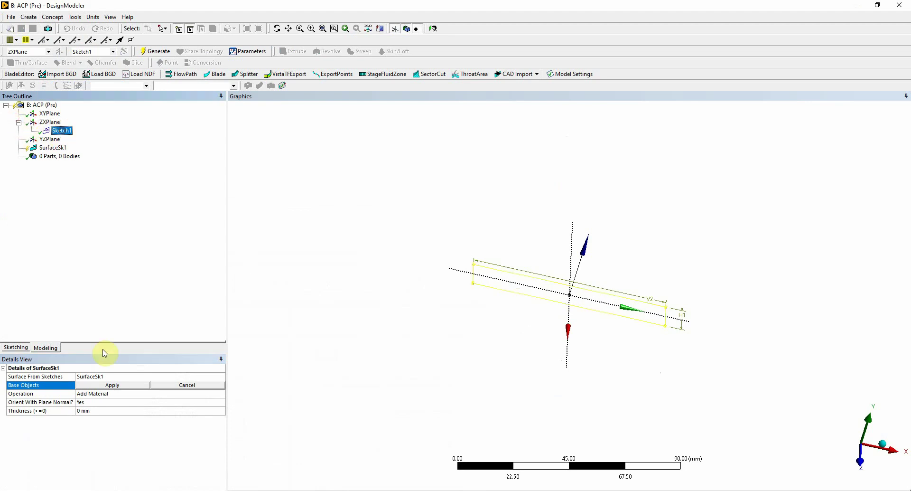
click(113, 385)
click(98, 410)
text(0.)
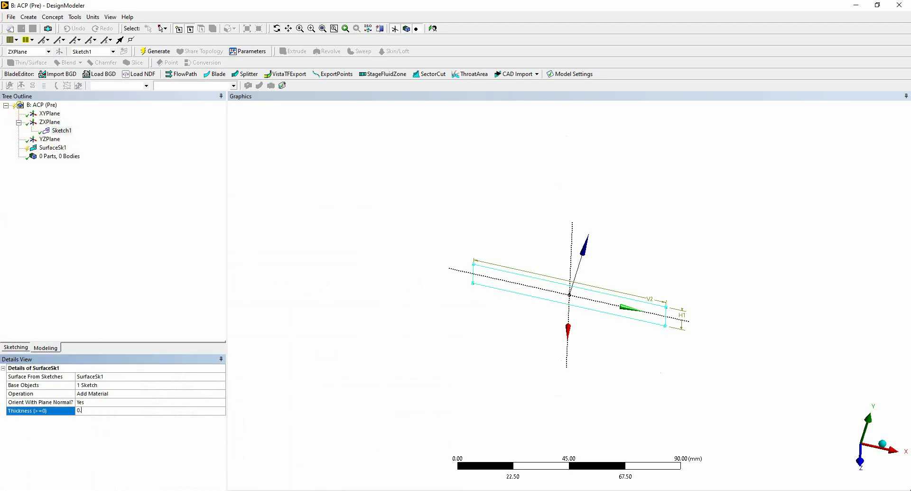
text(25)
key(Return)
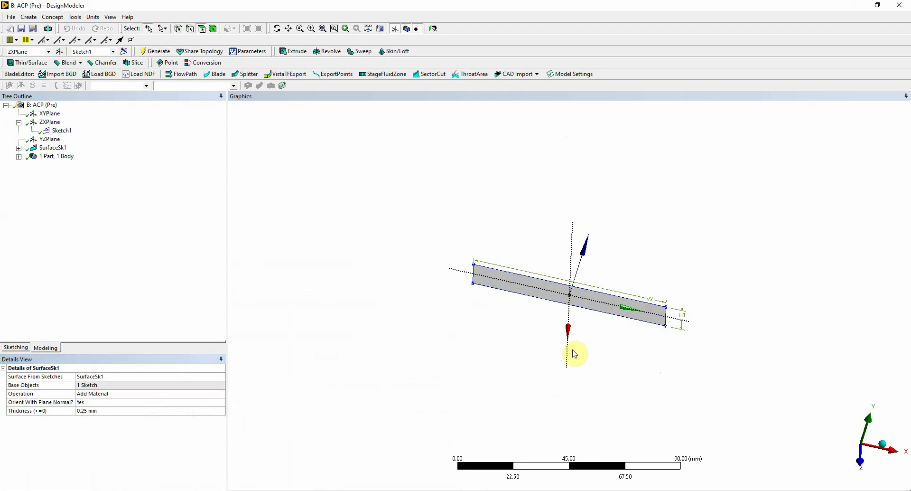
Rename the new surface body as Ply.
middle_drag(574, 354, 551, 359)
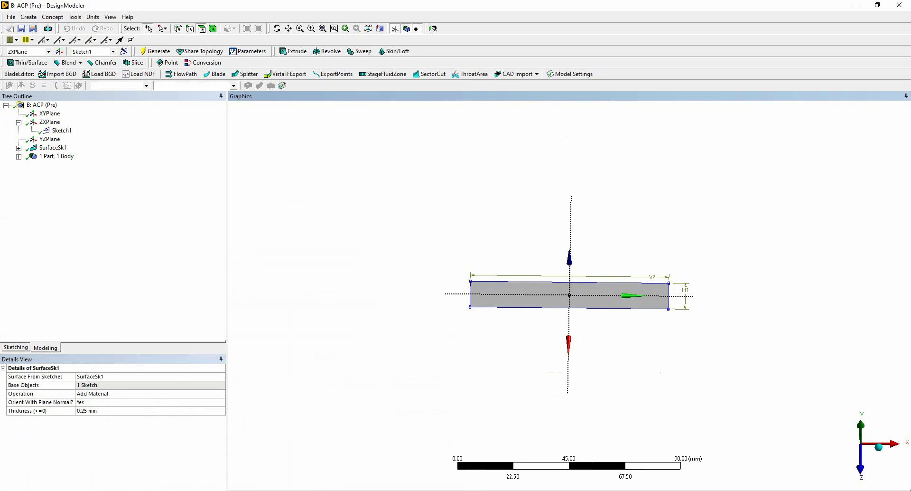
click(19, 156)
click(71, 165)
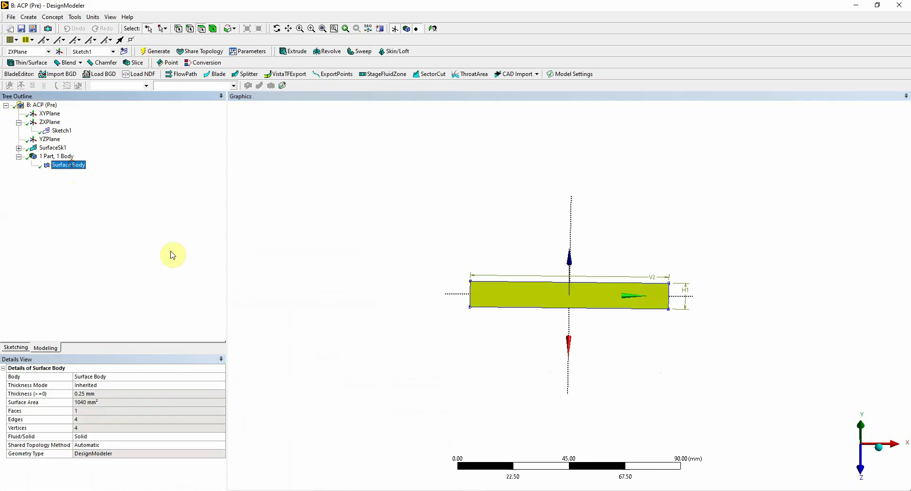
click(99, 378)
text(PL)
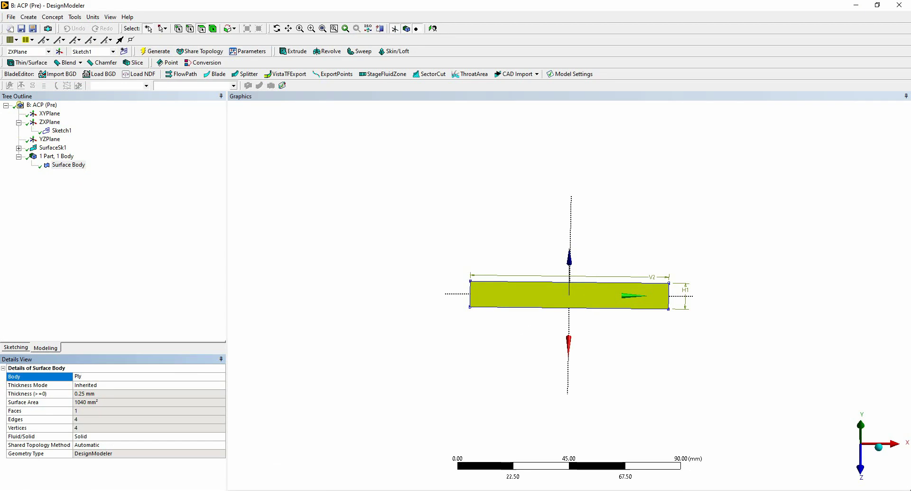
click(351, 380)
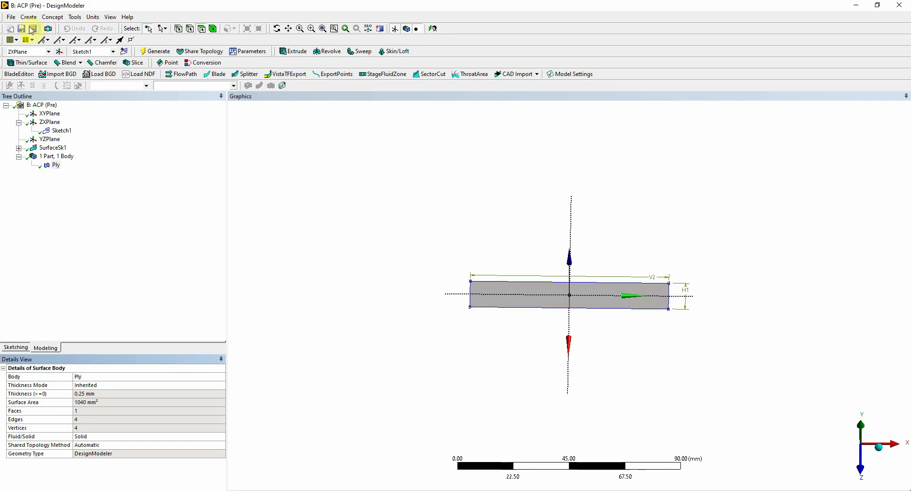
Close DesignModeler and open the Model of the ACP (Pre) system in Mechanical.
click(11, 16)
click(30, 172)
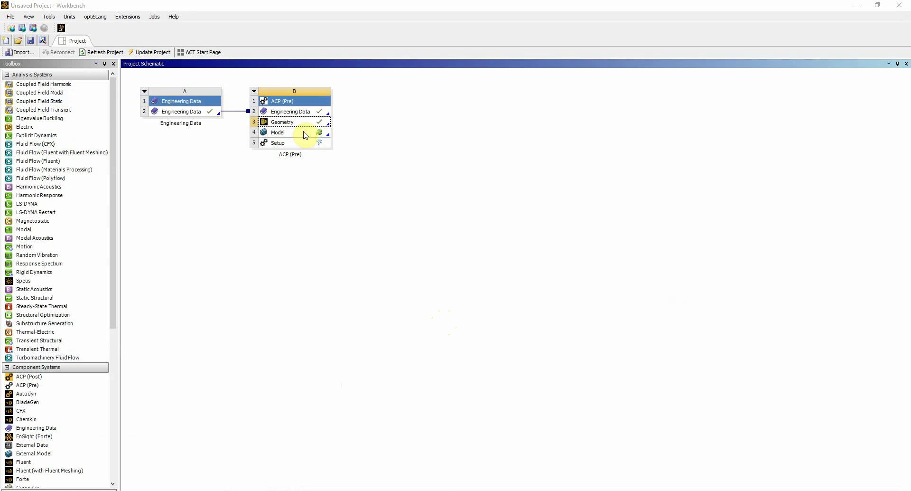
double_click(305, 134)
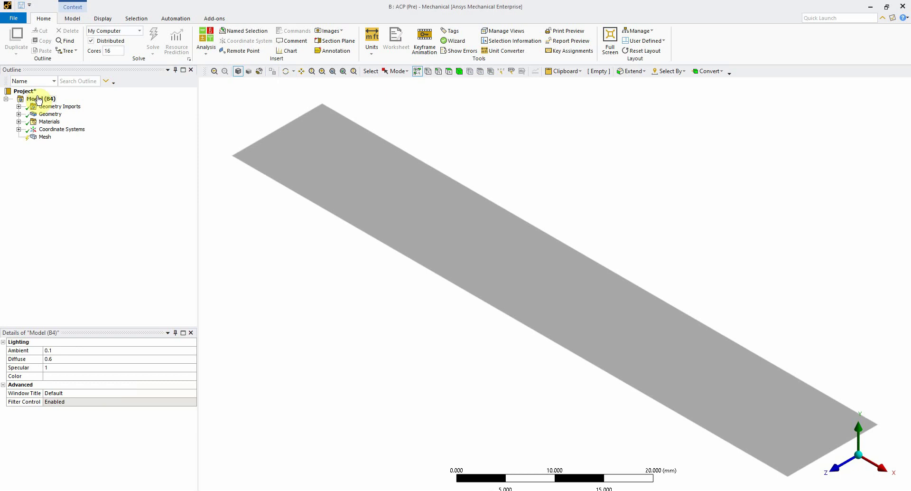
Set the shell offset type of the Ply surface body to Bottom.
click(18, 115)
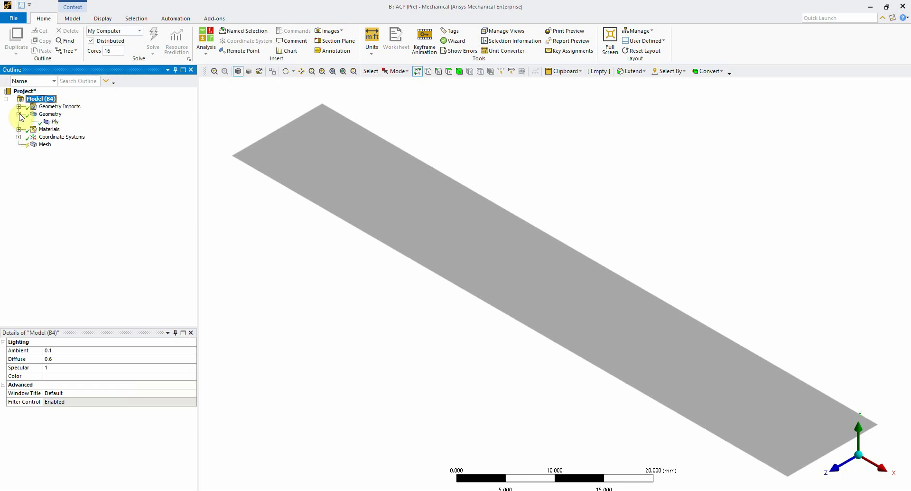
click(55, 121)
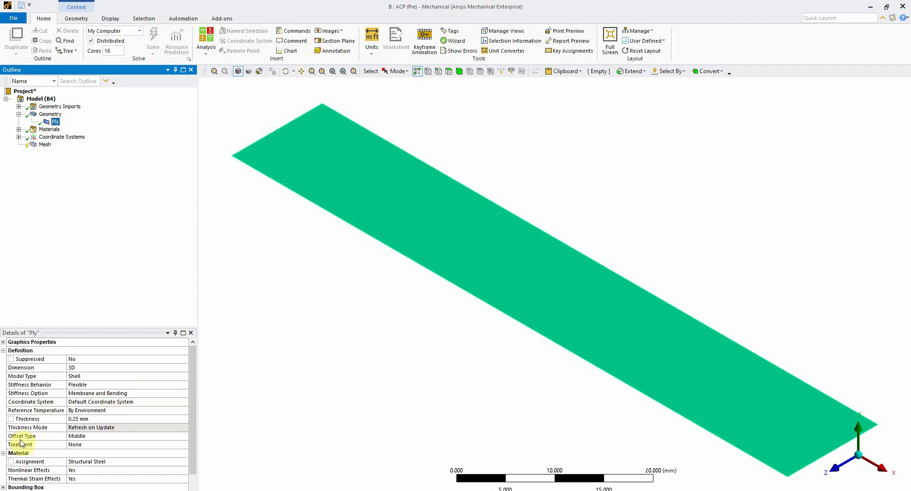
click(94, 435)
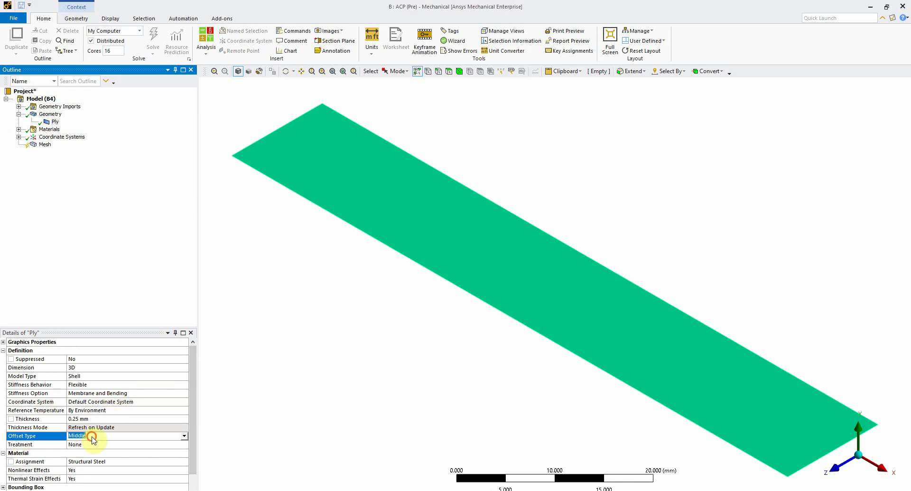
click(185, 437)
click(147, 460)
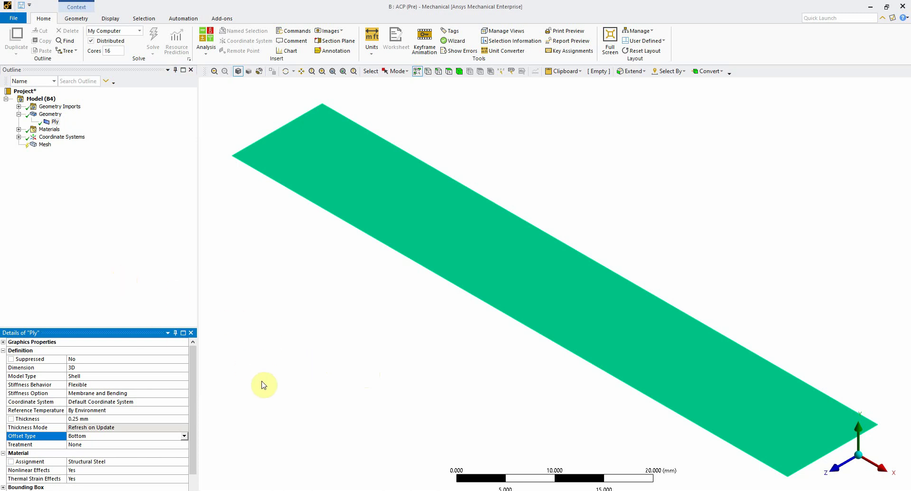
Assign Epoxy Carbon UD (230 GPa) Prepreg as the material of the Ply body.
scroll(260, 389, down, 1)
click(137, 462)
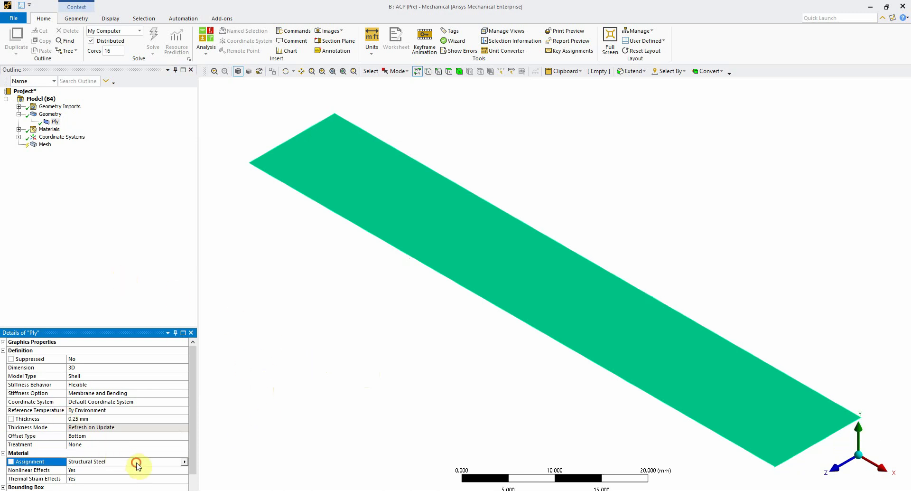
click(183, 462)
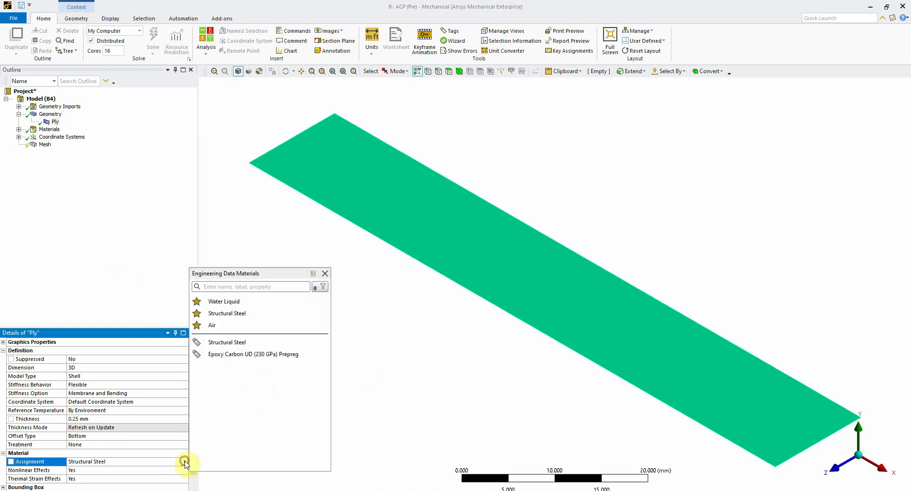
click(247, 354)
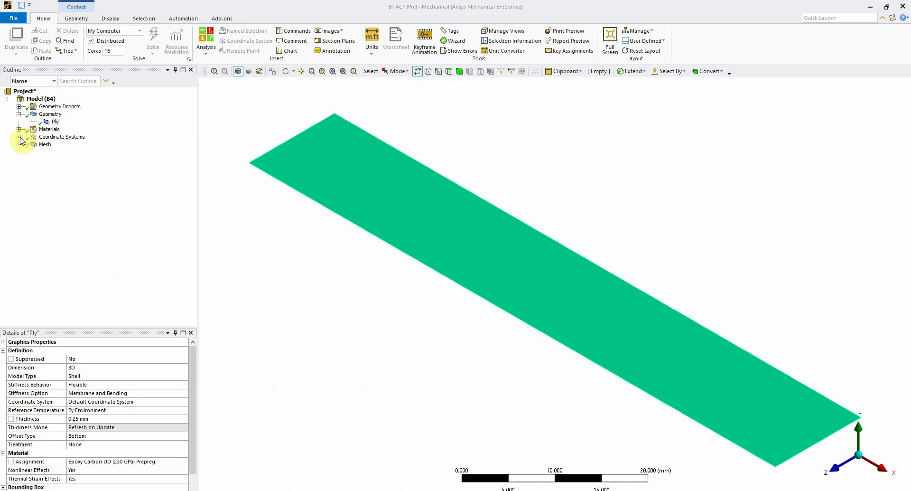
Insert a mesh sizing control scoped to all four edges of the ply rectangle.
click(44, 145)
right_click(44, 145)
mouse_move(133, 148)
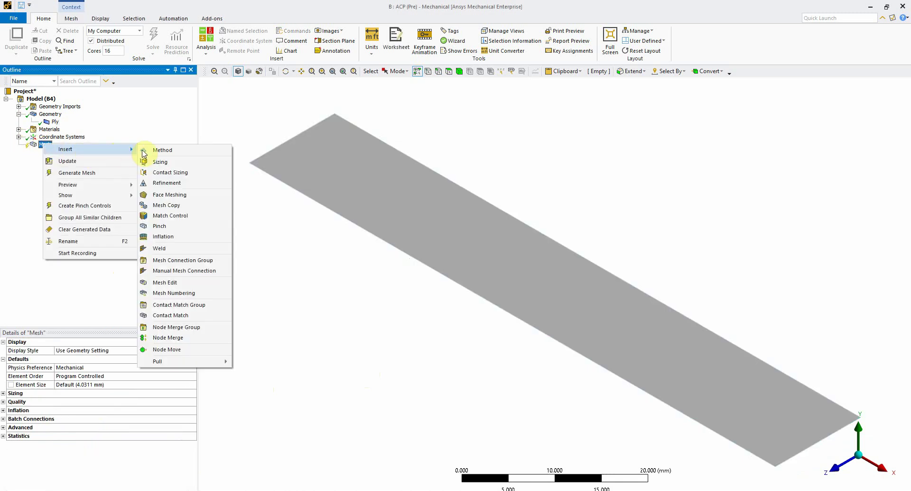
click(181, 163)
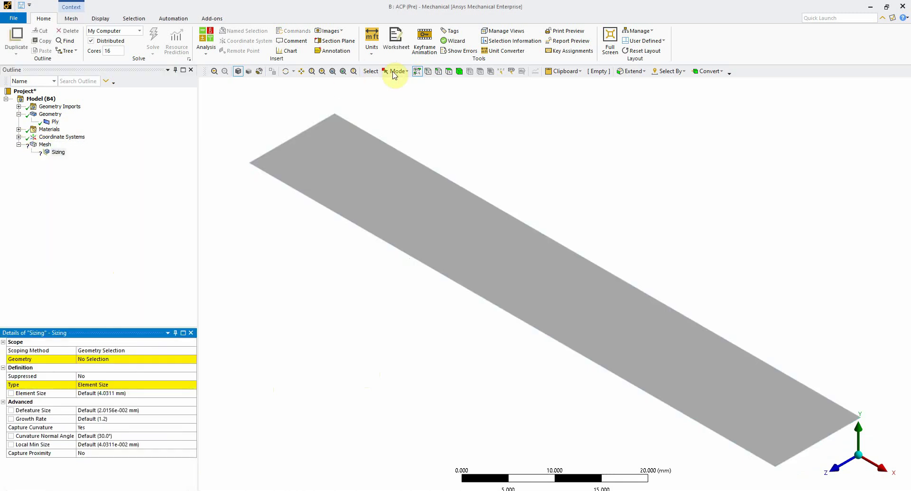
click(438, 72)
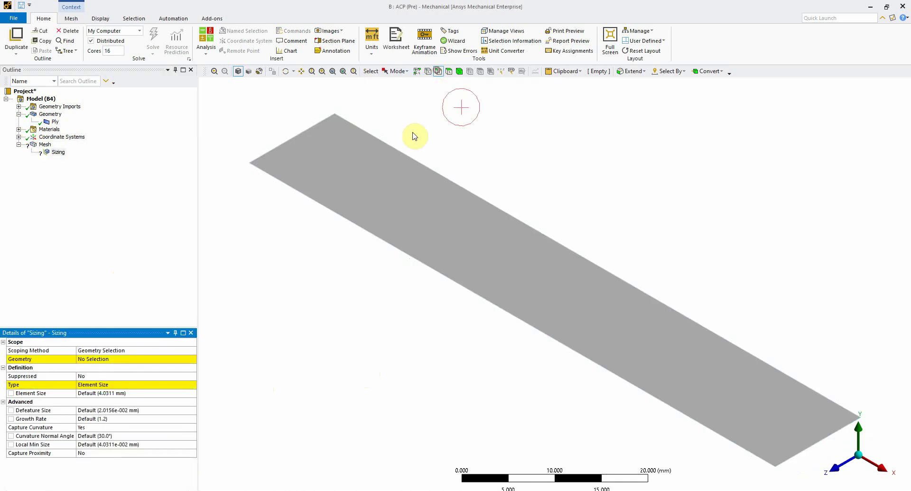
click(298, 143)
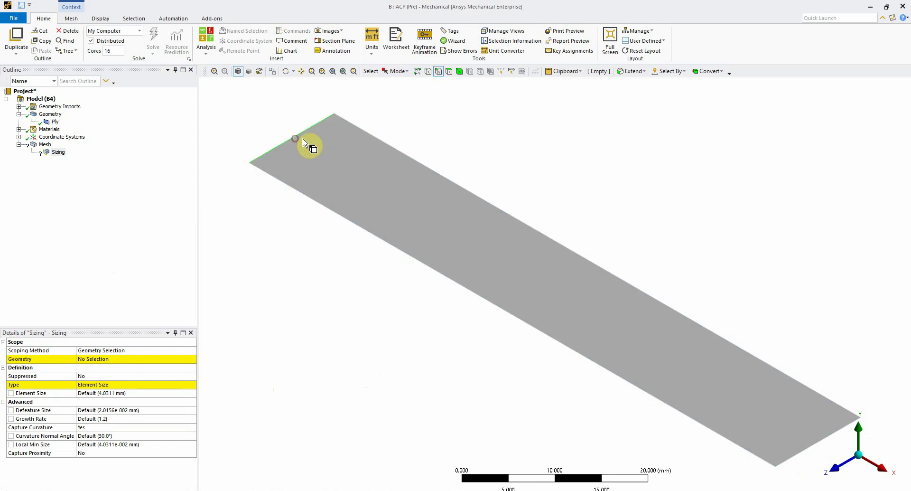
ctrl+click(385, 144)
ctrl+click(819, 443)
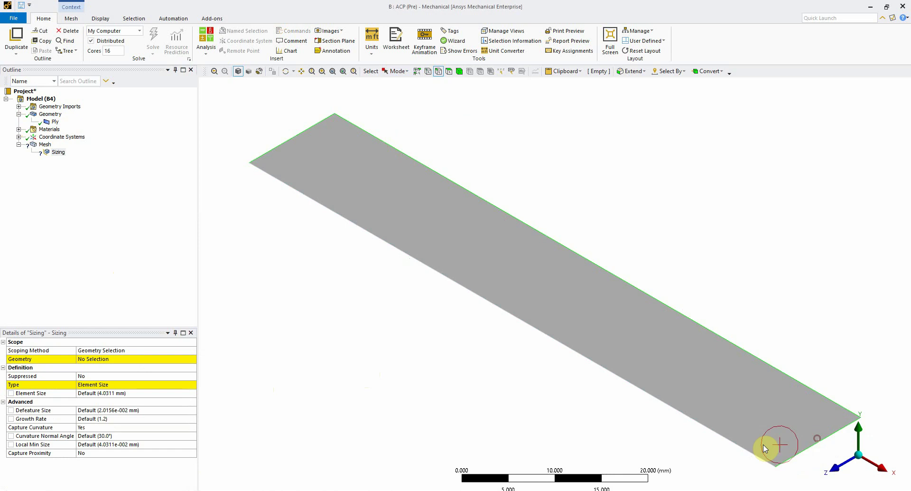
ctrl+click(734, 442)
click(107, 360)
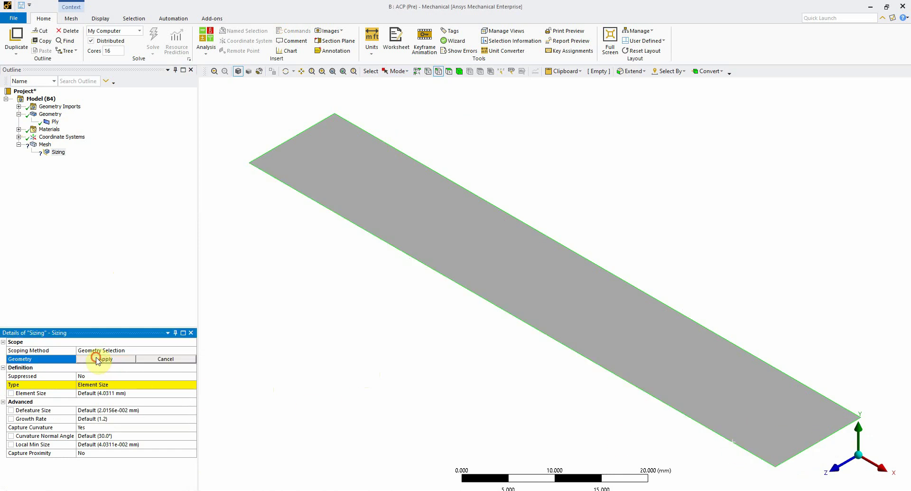
click(93, 359)
Set the element size of the edge sizing to 2 mm.
click(120, 394)
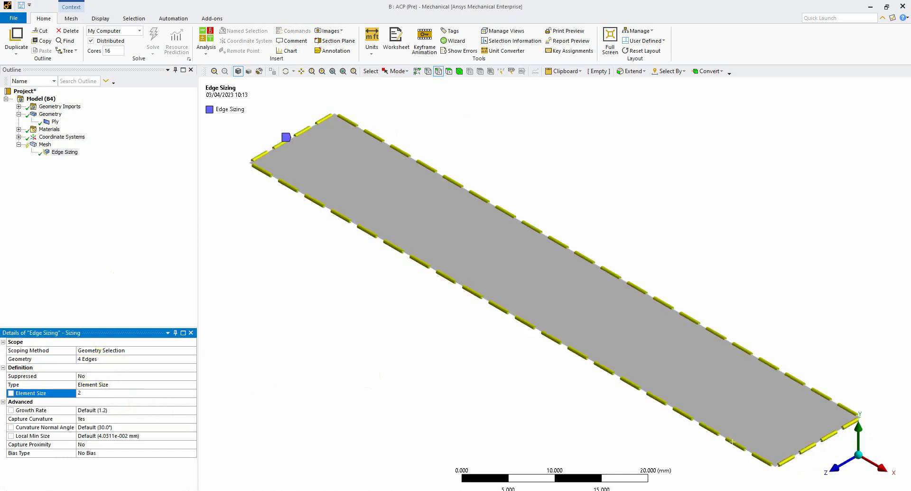
text(2)
key(Return)
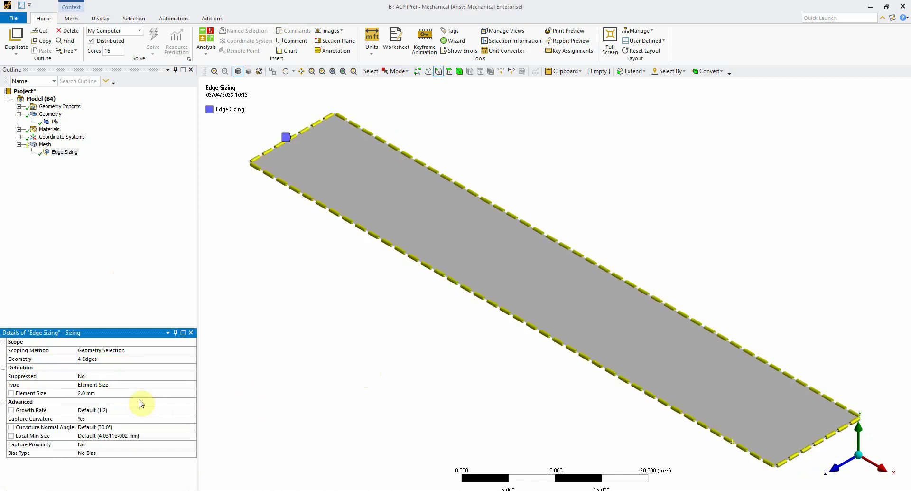
Refine the edge sizing to an element size of 1 mm.
click(116, 395)
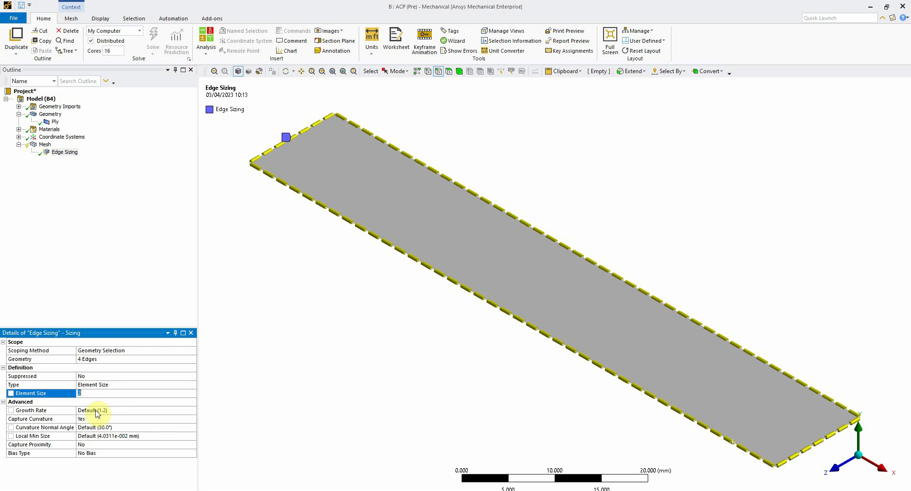
text(1)
key(Return)
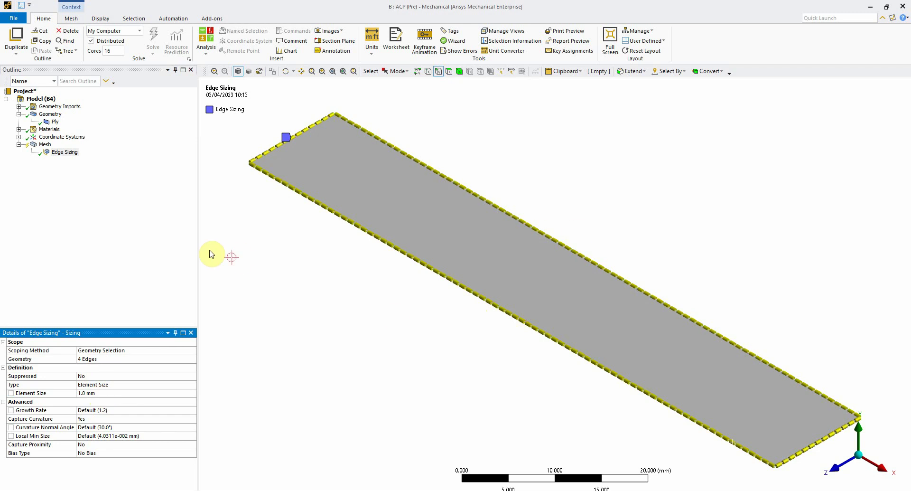
Insert a face meshing control on the ply face.
click(45, 145)
right_click(46, 145)
mouse_move(76, 149)
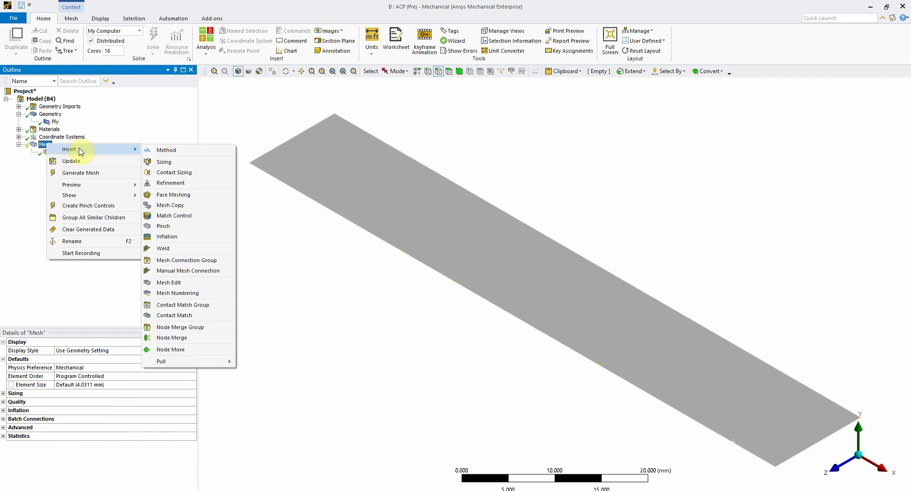
click(190, 194)
click(372, 217)
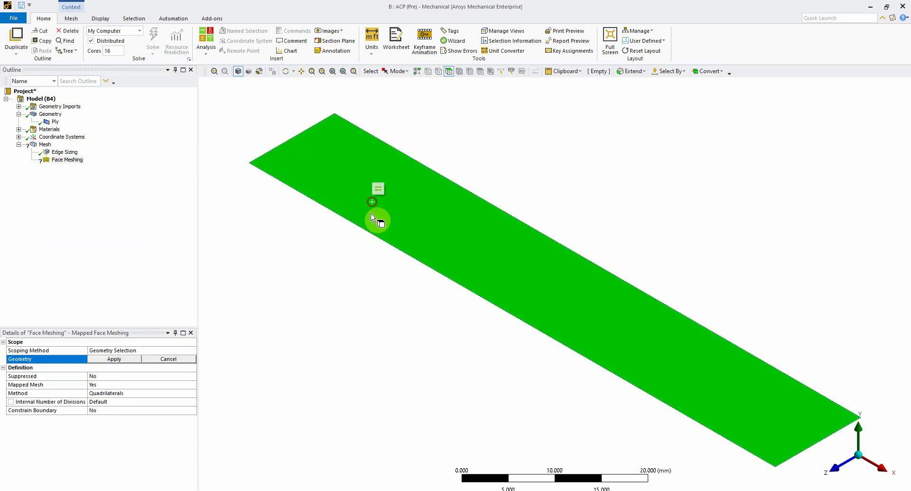
click(116, 358)
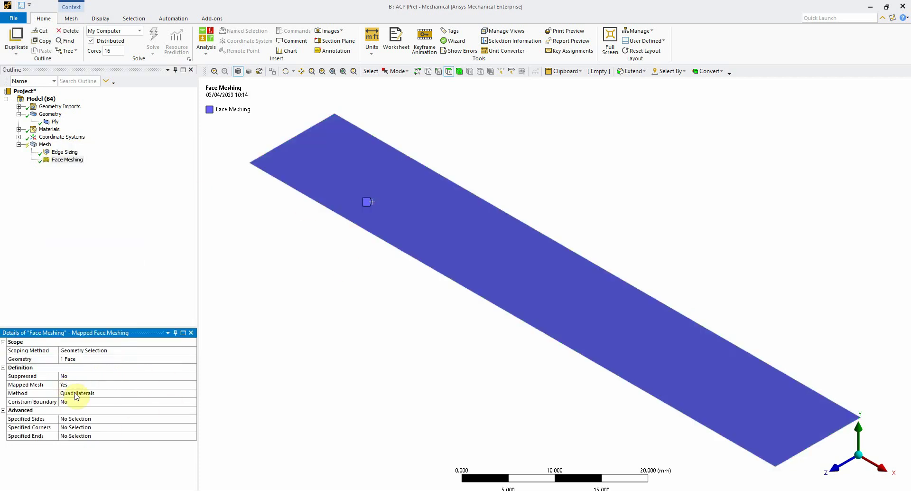
Set the global mesh element size to 3.5 mm and update the mesh.
click(45, 144)
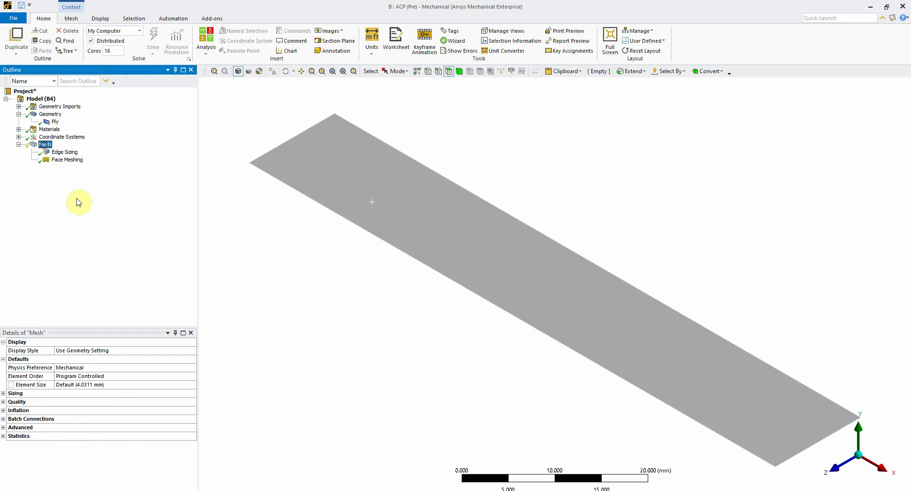
click(92, 388)
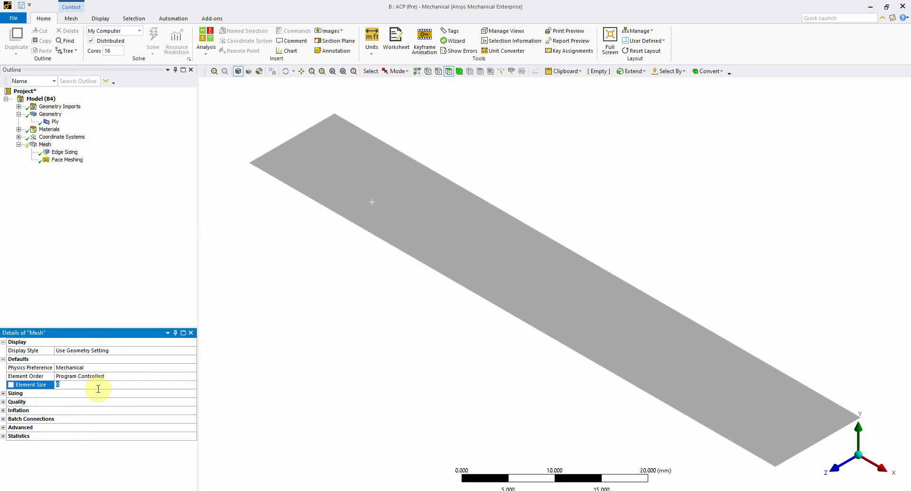
text(3.5)
key(Return)
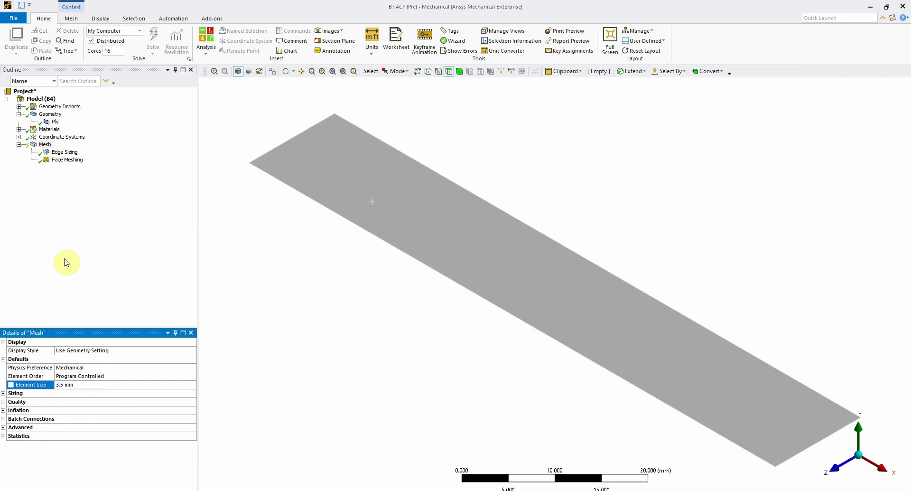
click(45, 144)
right_click(48, 149)
click(67, 164)
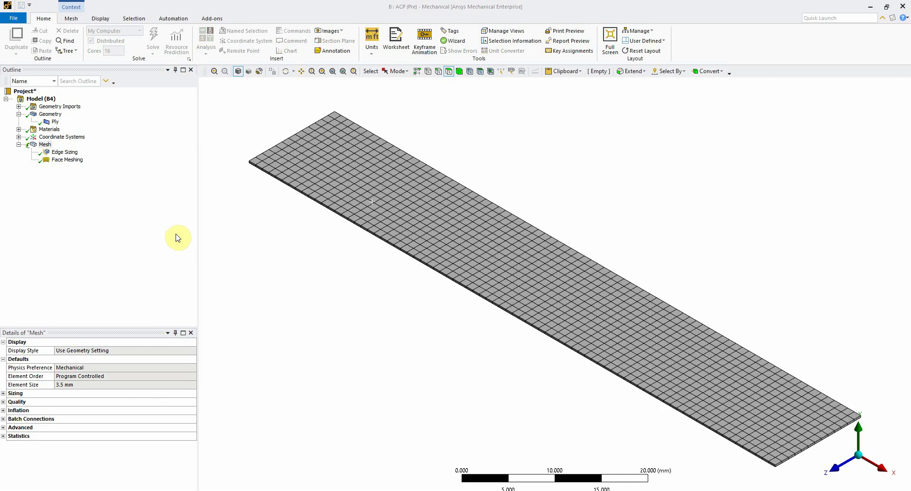
Examine the meshed ply from several angles and compare its thickness offset with the global coordinate axes in the XY view.
middle_drag(491, 332, 551, 314)
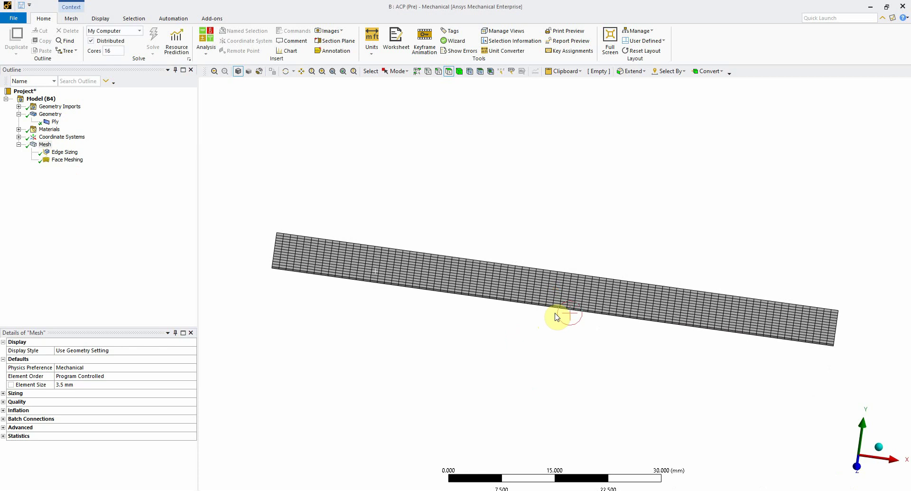
middle_drag(551, 297, 549, 356)
scroll(516, 351, up, 2)
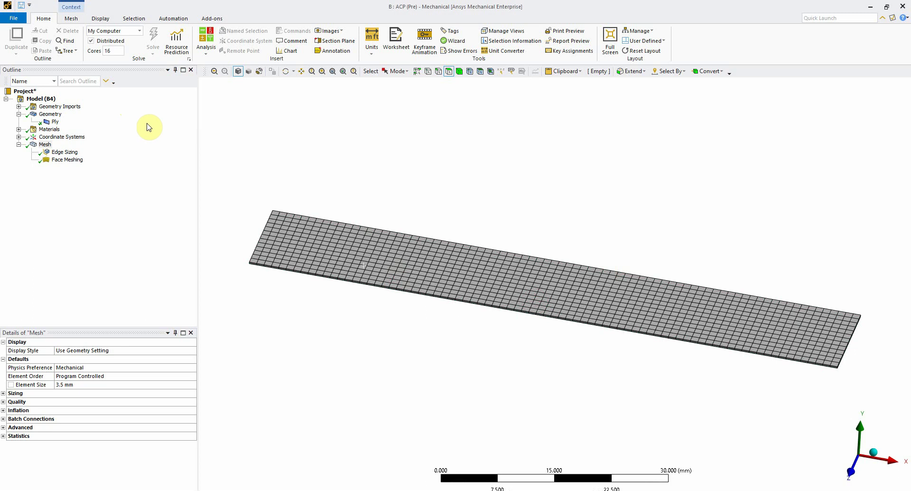
middle_drag(551, 337, 552, 298)
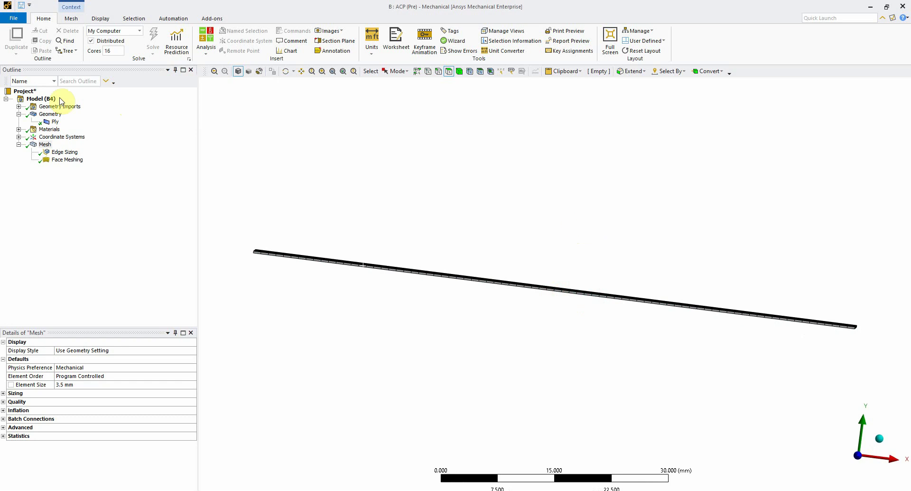
click(57, 137)
scroll(564, 309, up, 2)
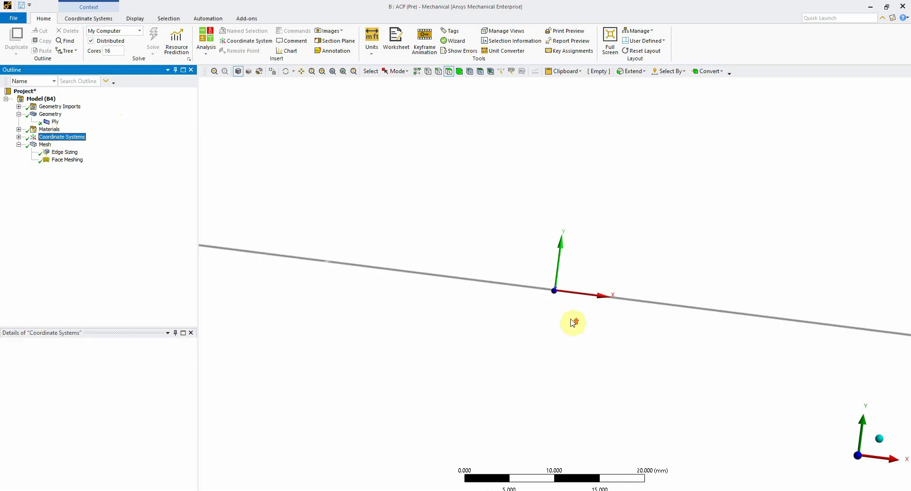
click(859, 467)
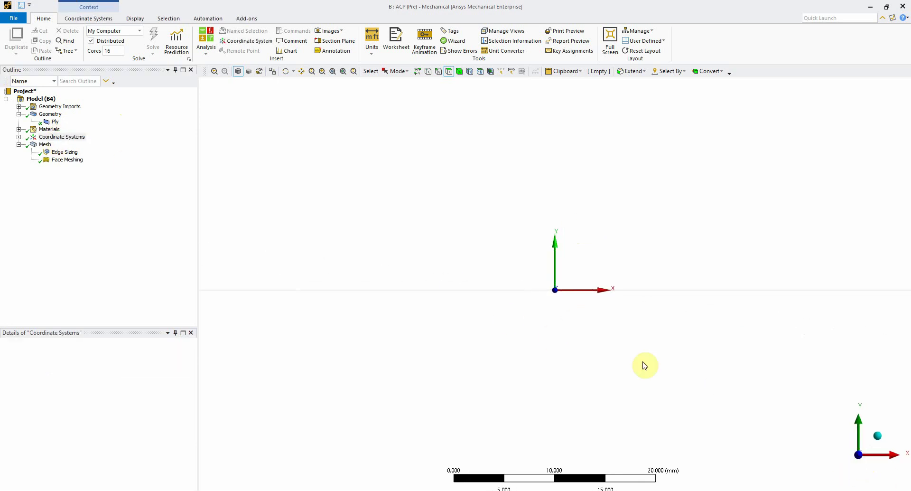
click(45, 144)
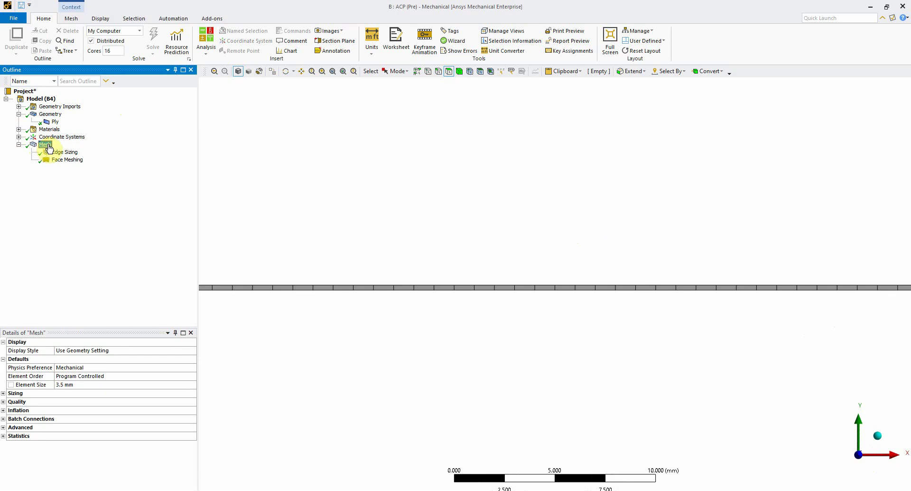
Close Mechanical and return to the Workbench project schematic.
click(13, 18)
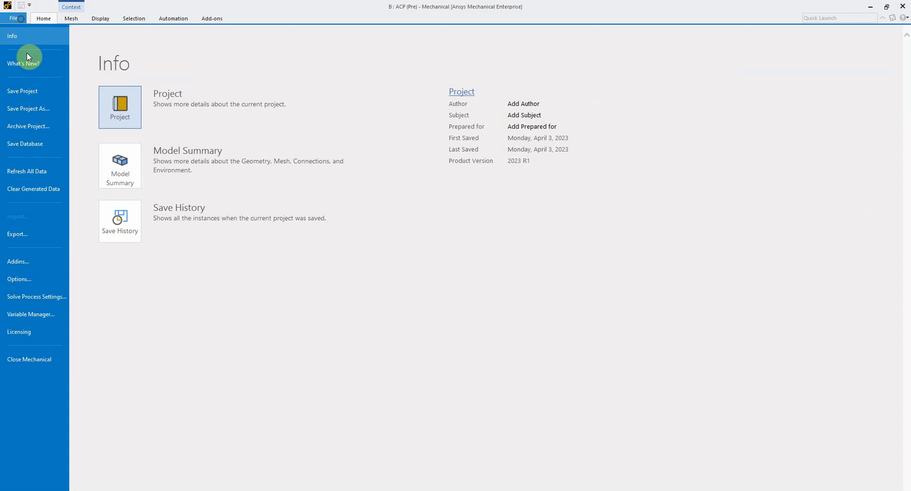
click(43, 359)
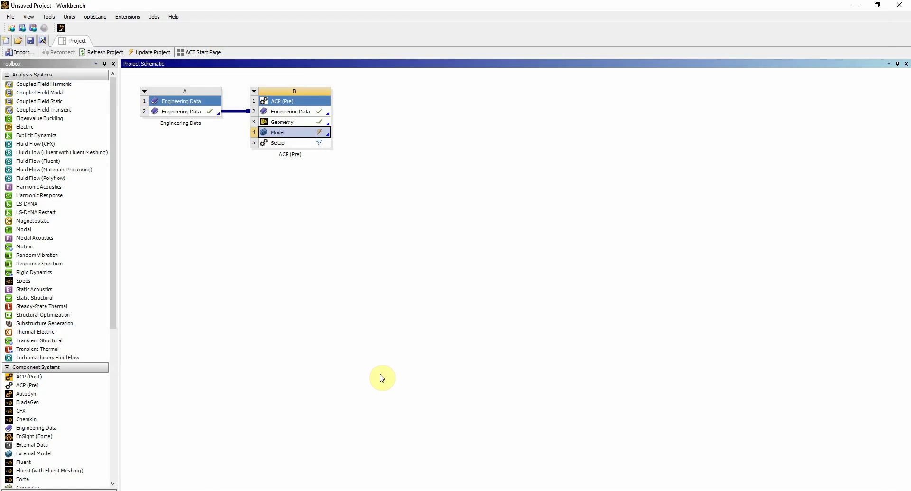
Update the Model cell of the ACP (Pre) system and open its Setup in Ansys Composite PrepPost.
right_click(319, 133)
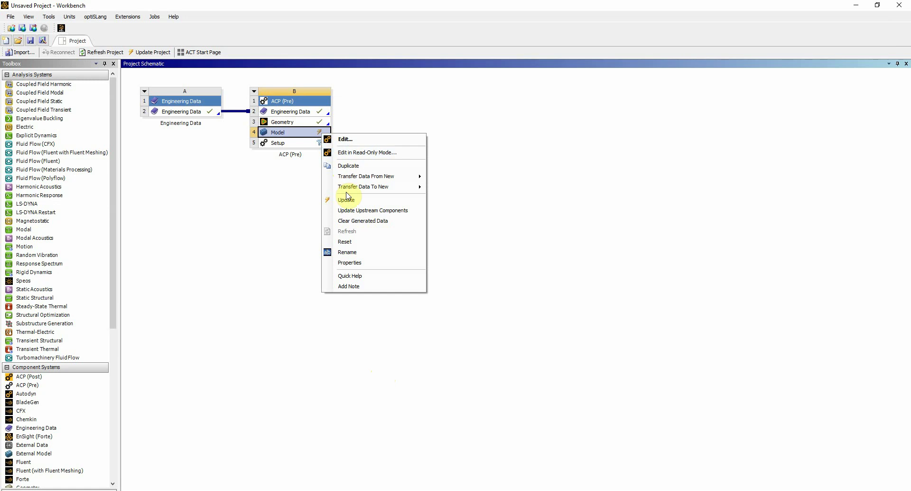
click(346, 195)
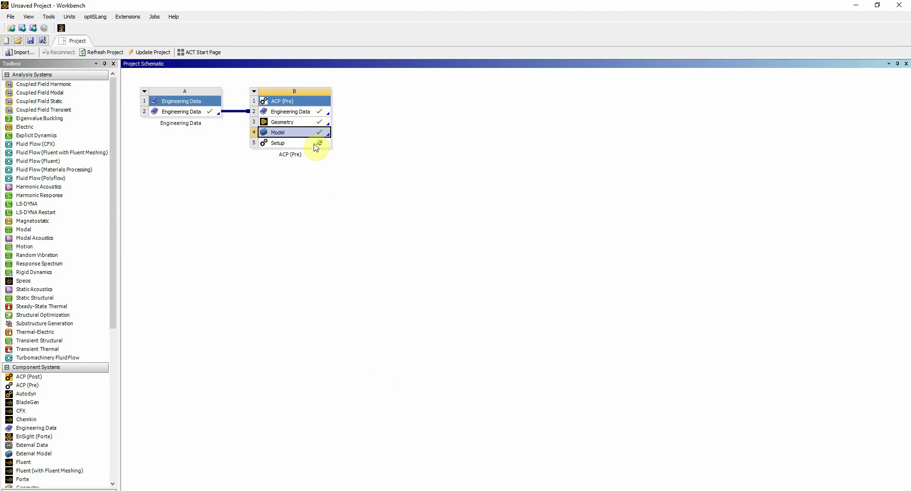
double_click(314, 143)
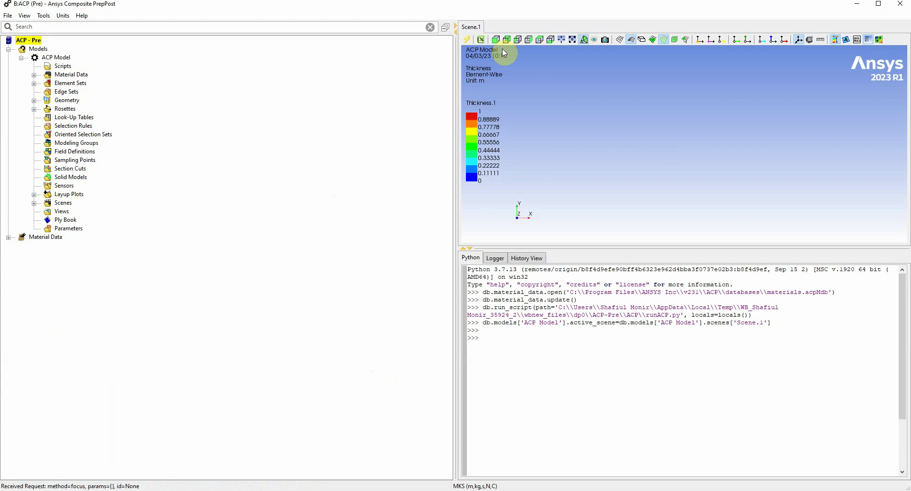
List the materials available under the ACP model's Material Data and update the model.
click(34, 75)
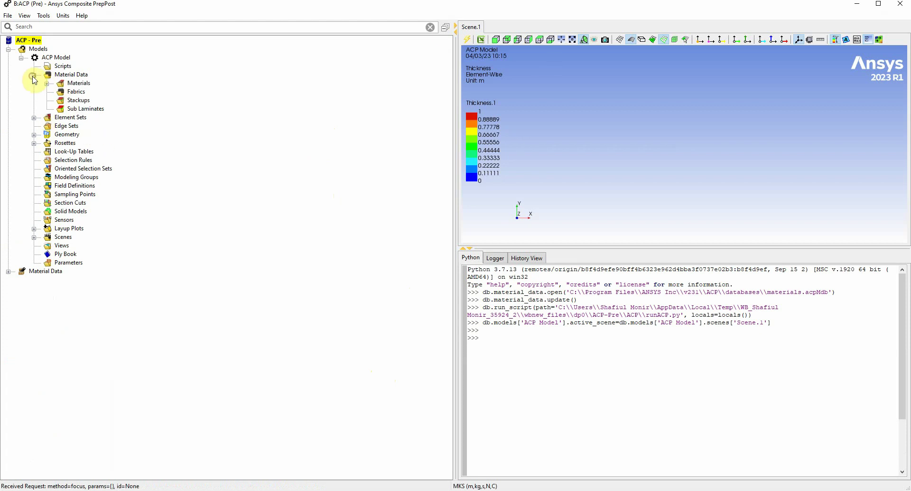
click(47, 84)
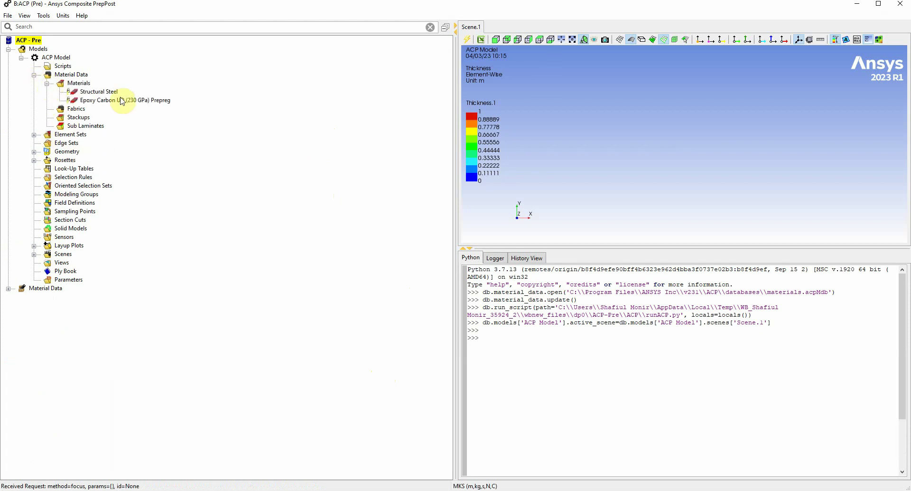
click(469, 41)
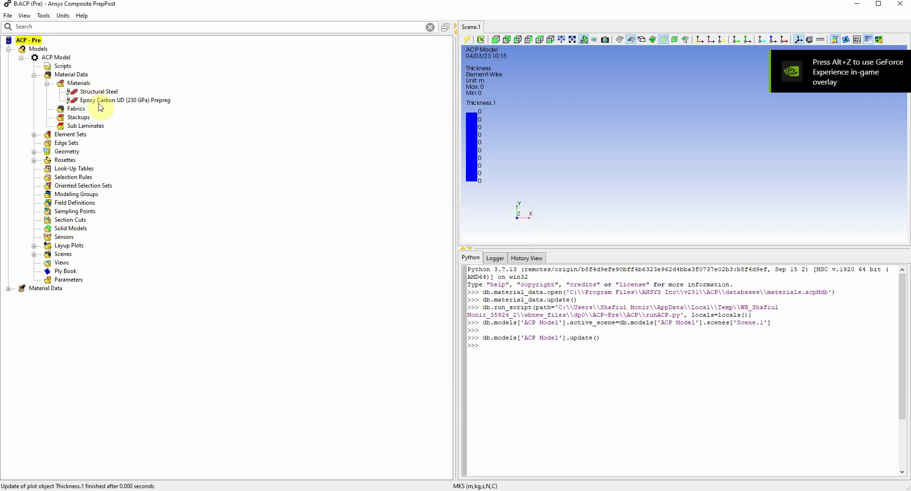
Create a new fabric under the ACP model's Material Data.
click(78, 110)
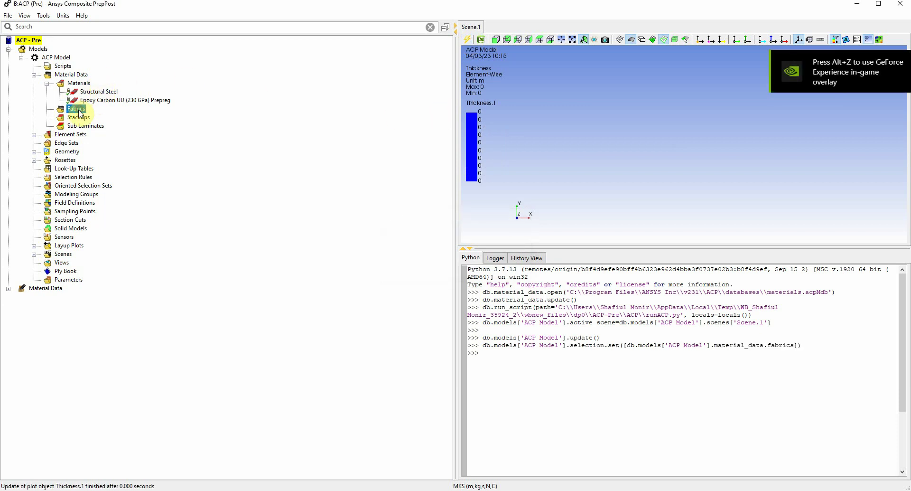
right_click(76, 109)
click(106, 112)
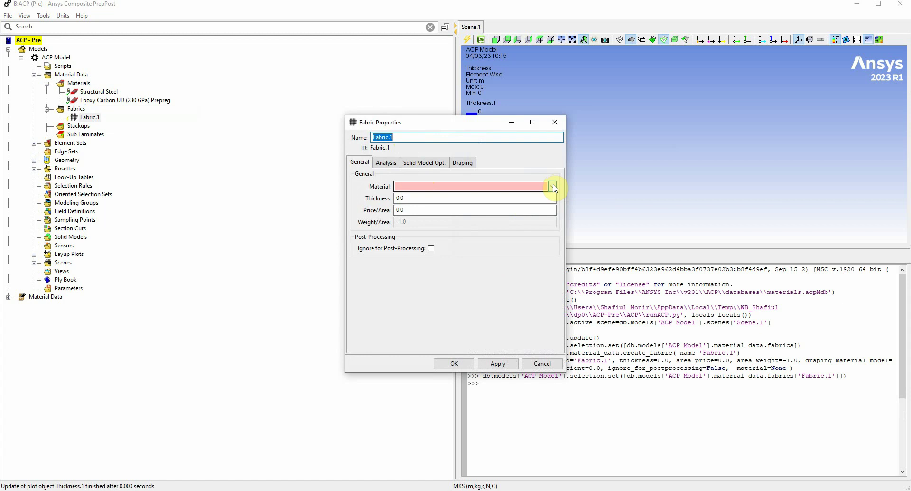
Try to name the new fabric Comp and assign it the Epoxy Carbon UD (230 GPa) Prepreg material.
text(Comp)
click(551, 186)
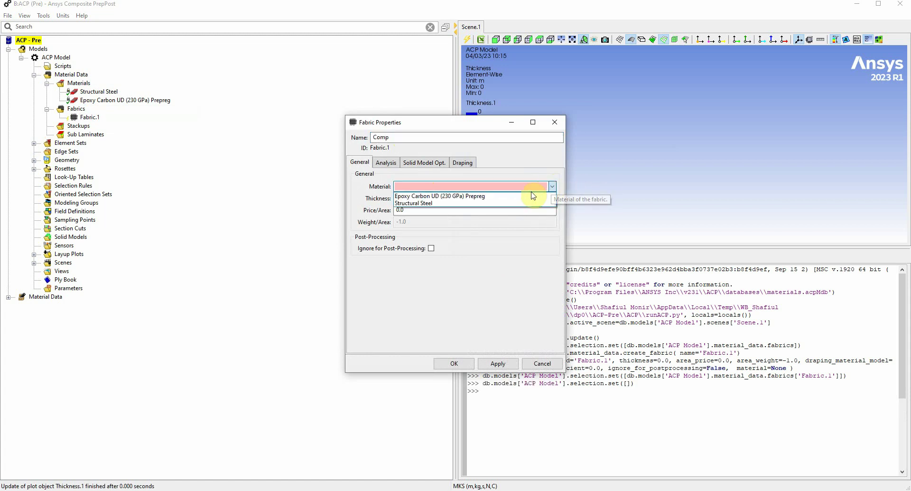
click(531, 196)
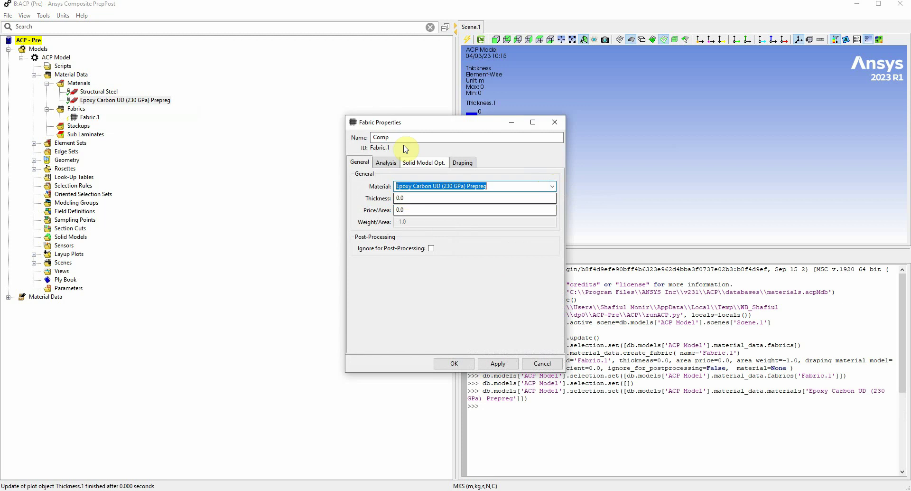
Switch the unit system to MPA (mm,t,s,N,C) and try to update the ACP model.
click(63, 16)
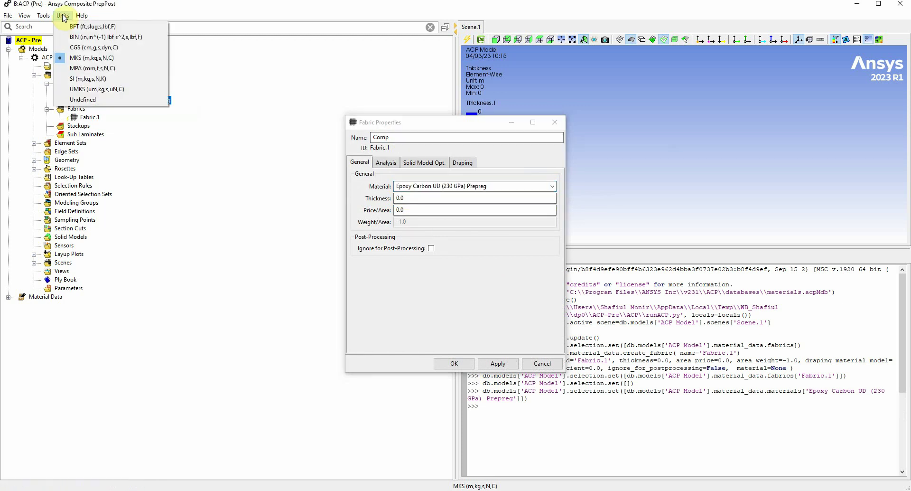
click(79, 68)
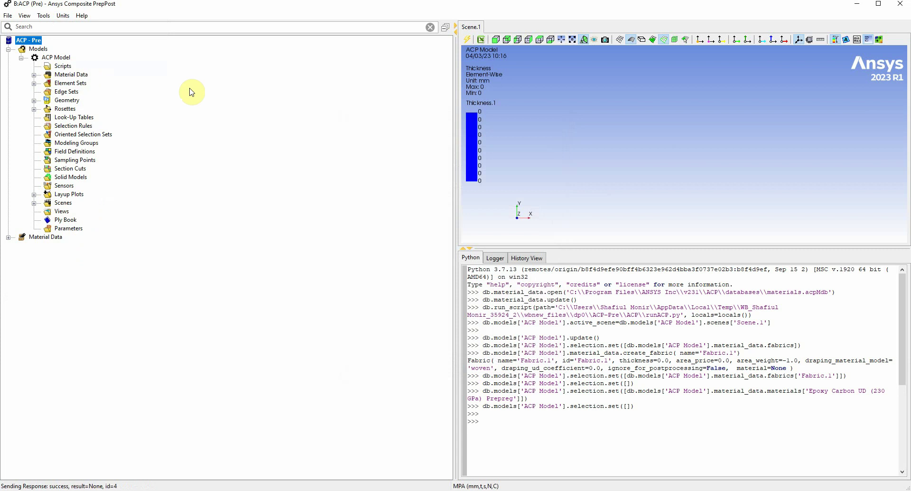
click(34, 74)
click(47, 83)
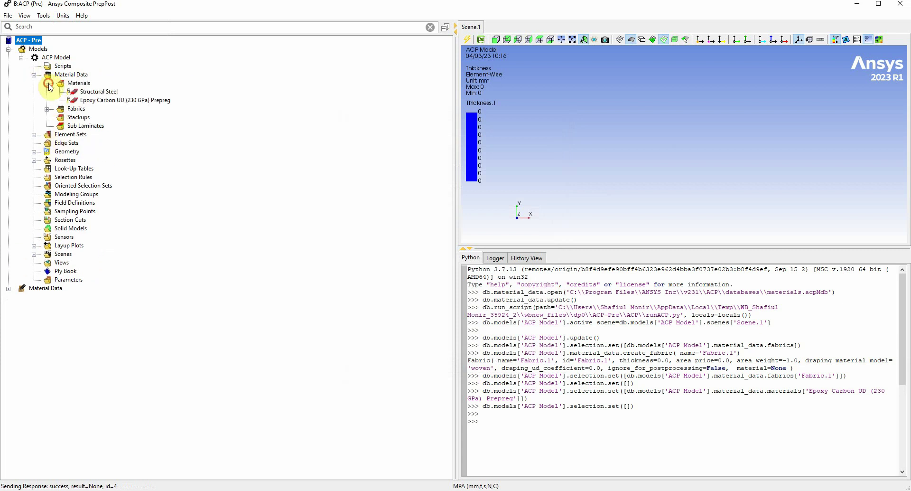
click(468, 39)
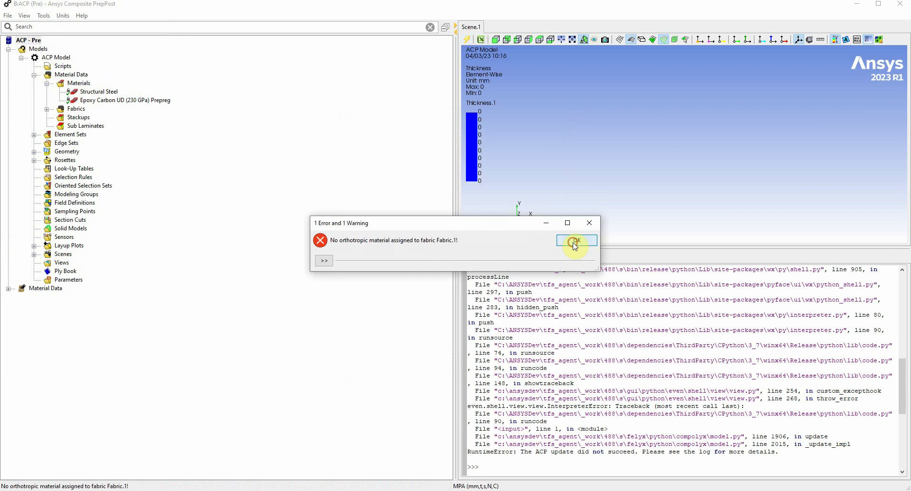
click(575, 241)
Assign Epoxy Carbon UD (230 GPa) Prepreg as the fabric's material and rename the fabric Comp-UD.
click(47, 108)
double_click(90, 117)
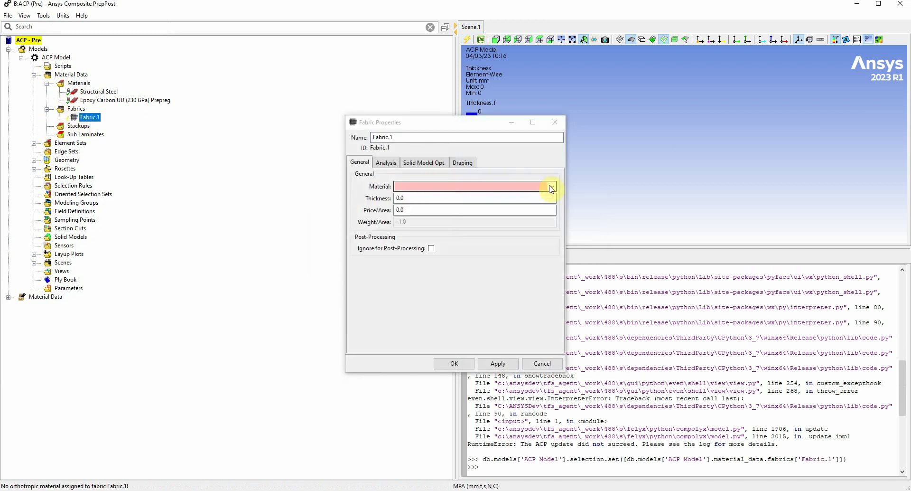
click(551, 189)
click(511, 194)
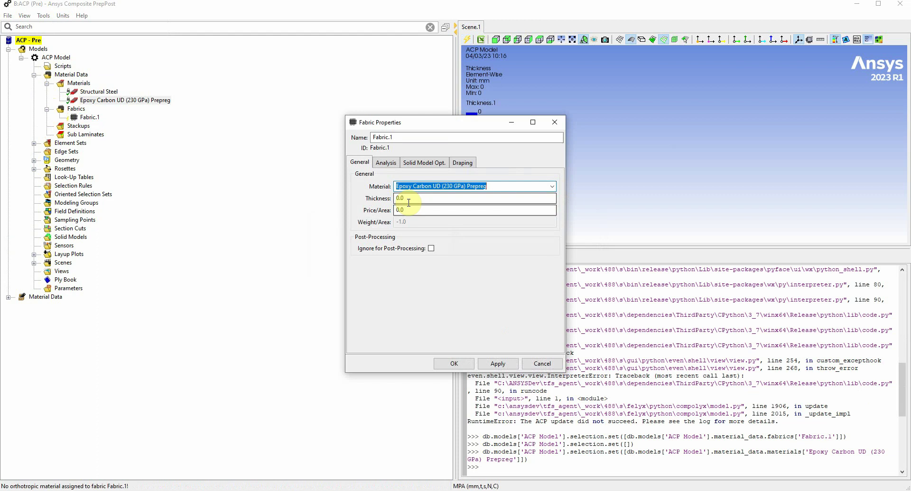
double_click(387, 137)
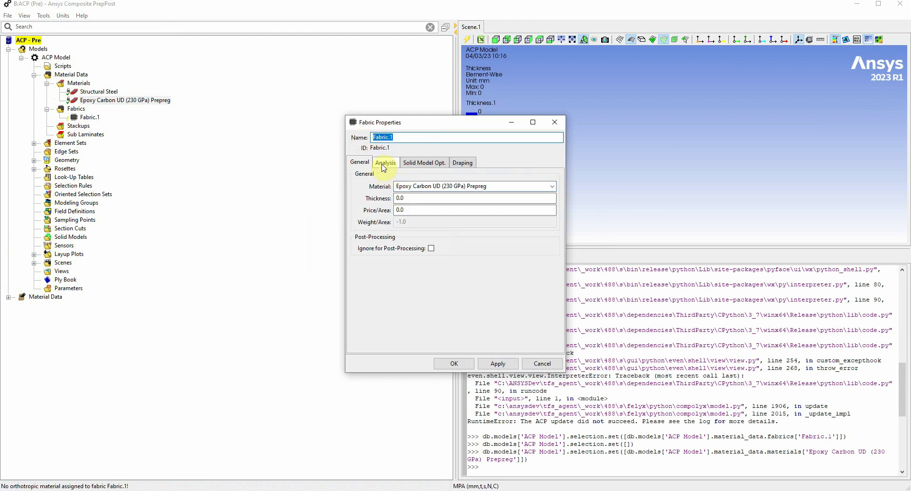
text(Comp-UD)
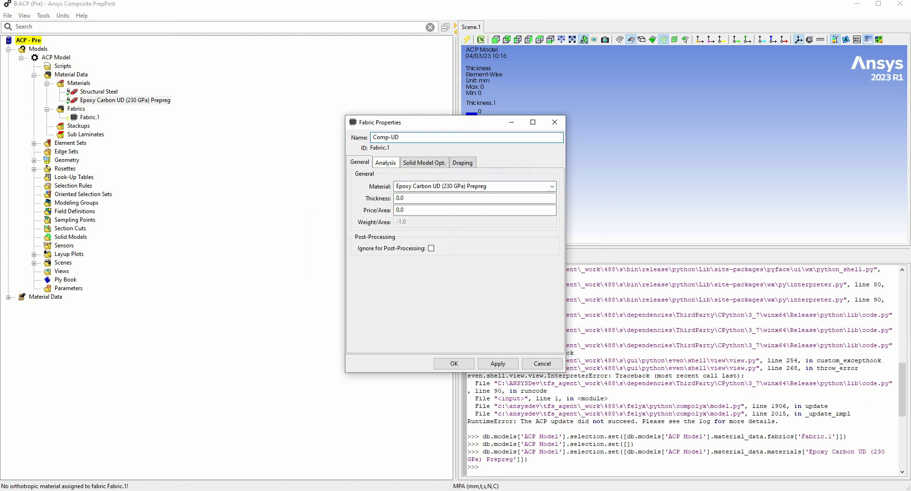
Set the Comp-UD fabric's thickness to 0.25 mm and apply its properties.
drag(421, 197, 379, 201)
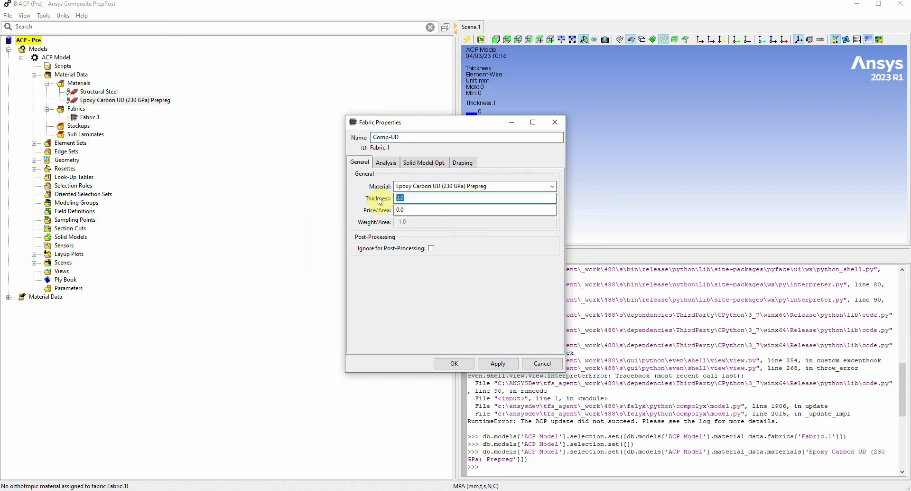
text(0.25)
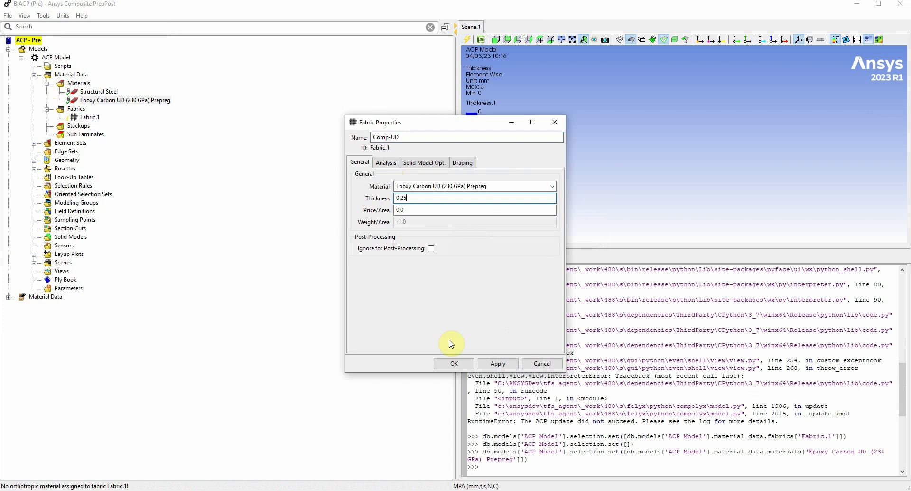
click(496, 364)
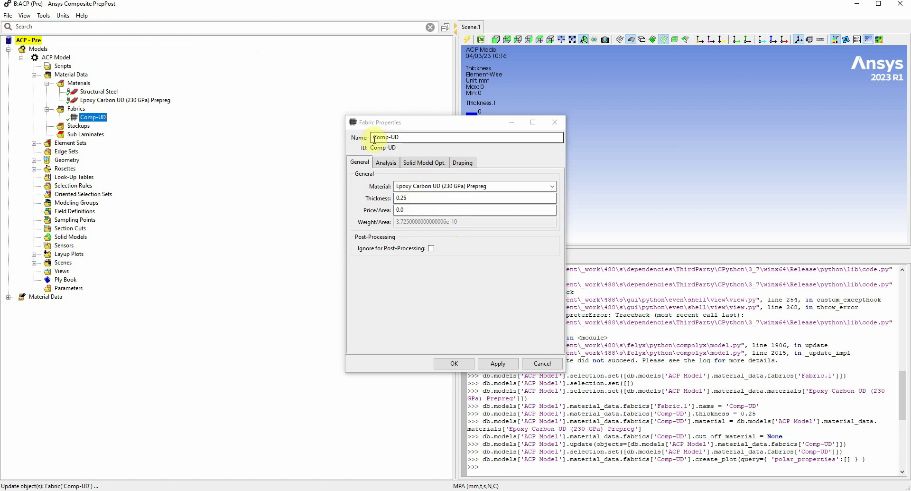
click(457, 364)
Create a new stackup with its layup sequence set to Bottom-Up.
right_click(80, 126)
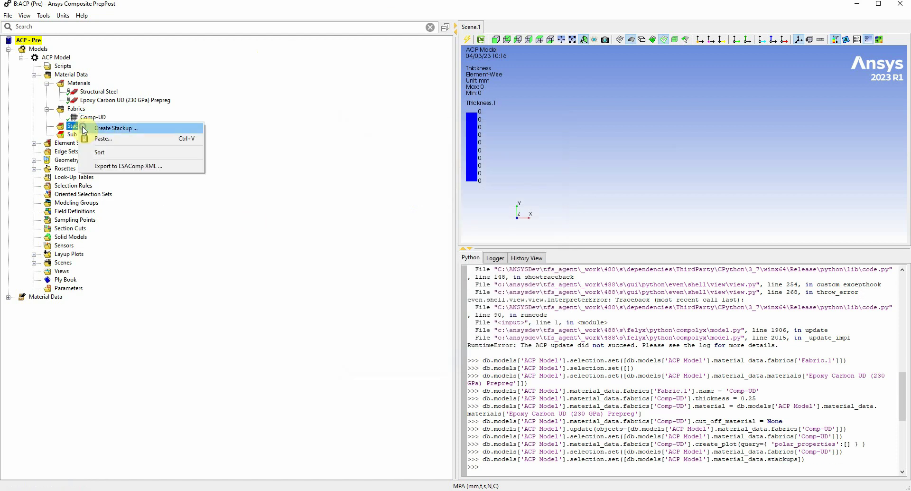
click(97, 130)
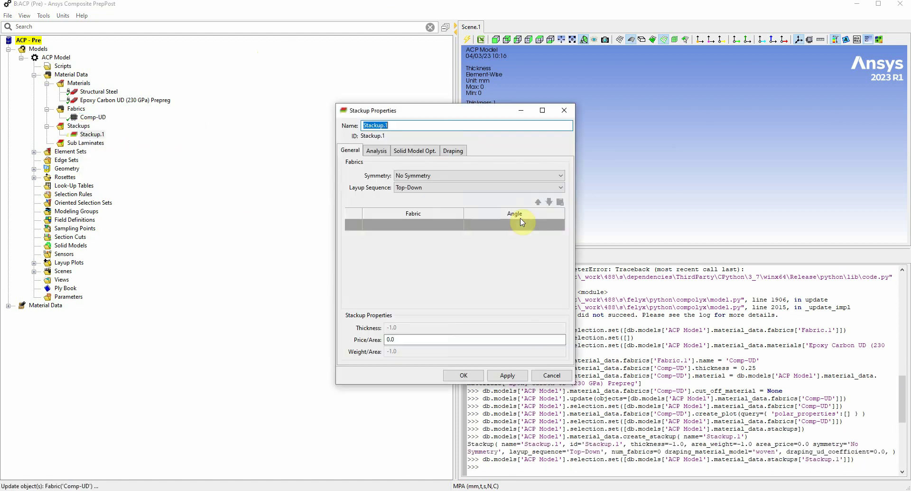
click(430, 188)
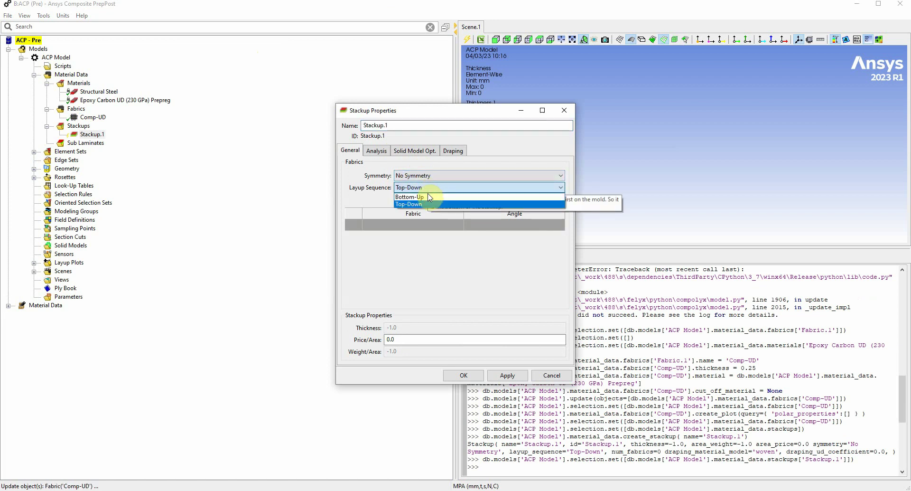
click(429, 197)
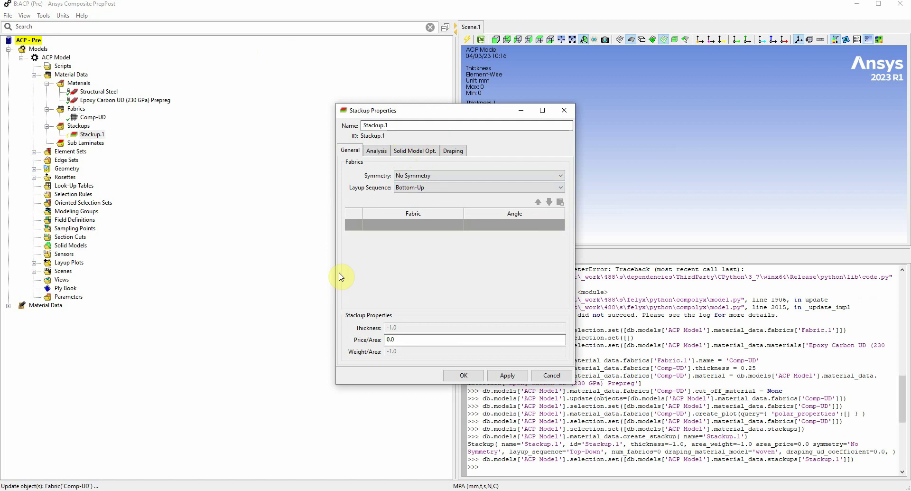
Add eight Comp-UD plies to the stackup, all at an angle of 0.0, and apply the stackup properties.
click(443, 226)
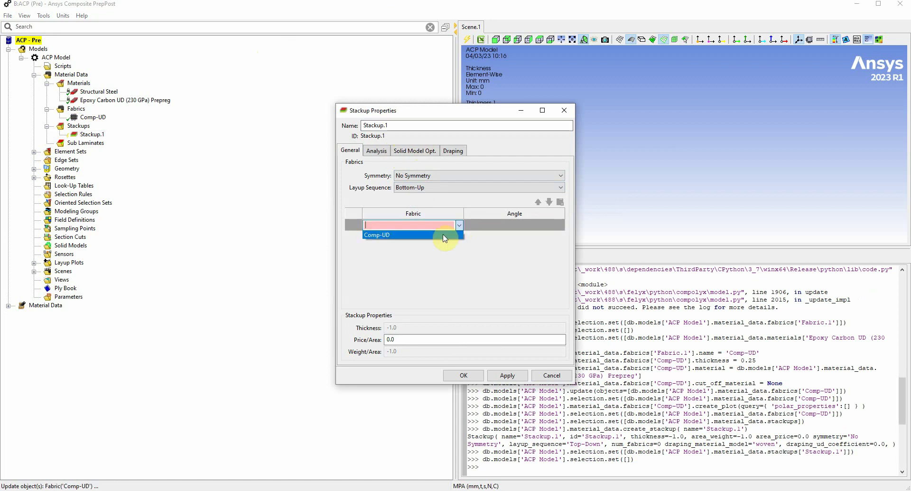
click(441, 234)
click(460, 241)
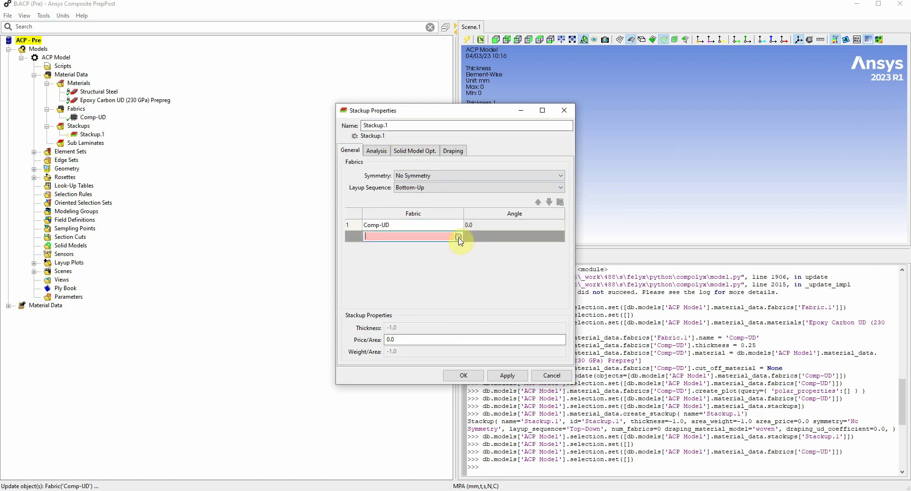
click(460, 248)
click(465, 248)
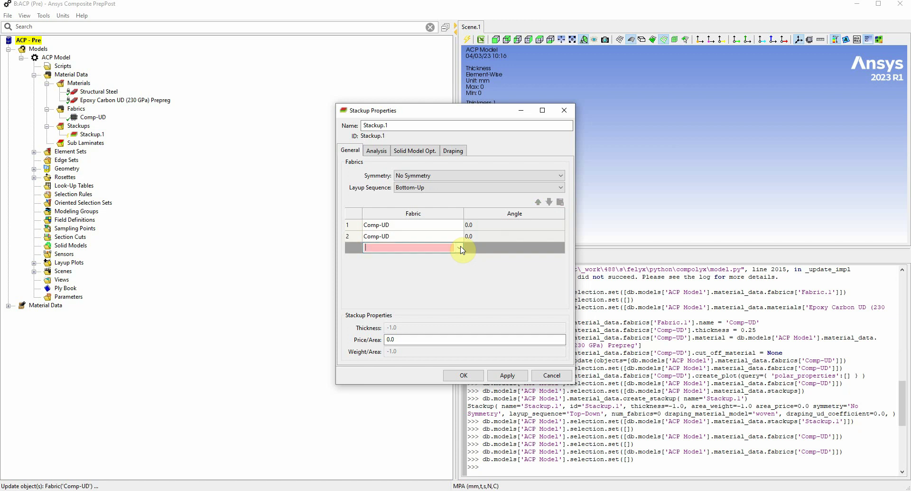
click(458, 259)
click(458, 260)
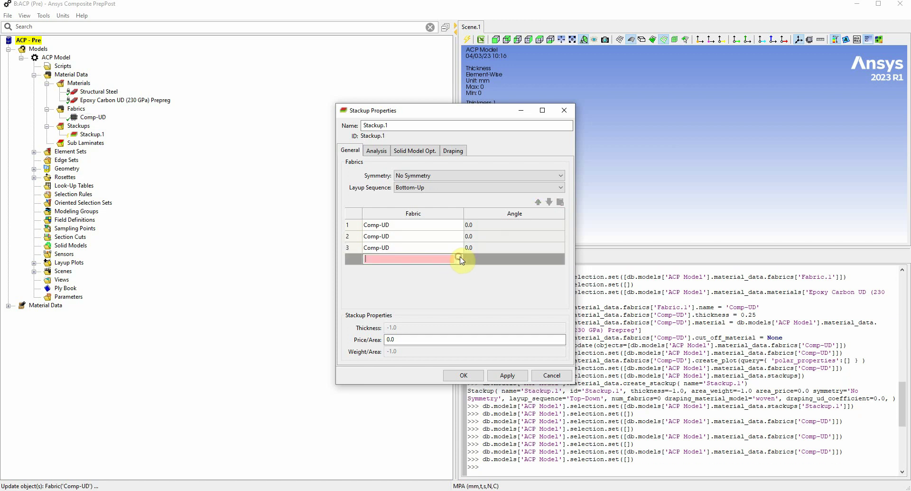
click(441, 271)
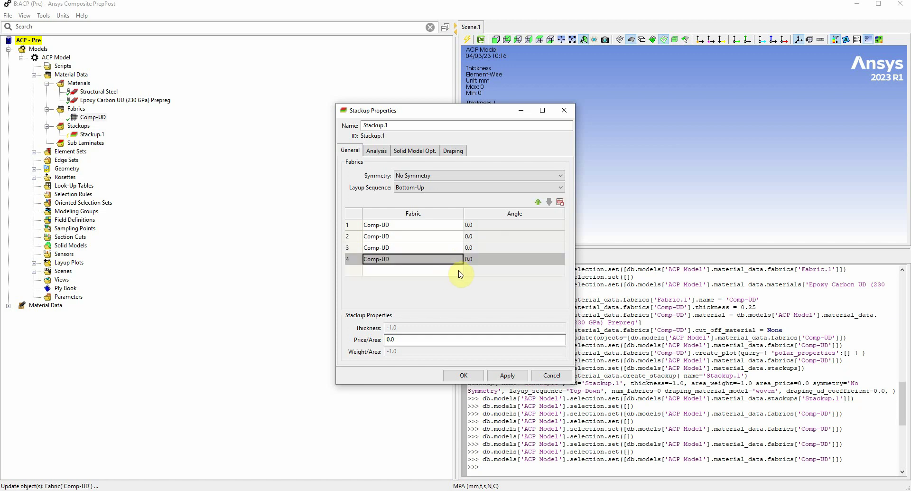
click(459, 274)
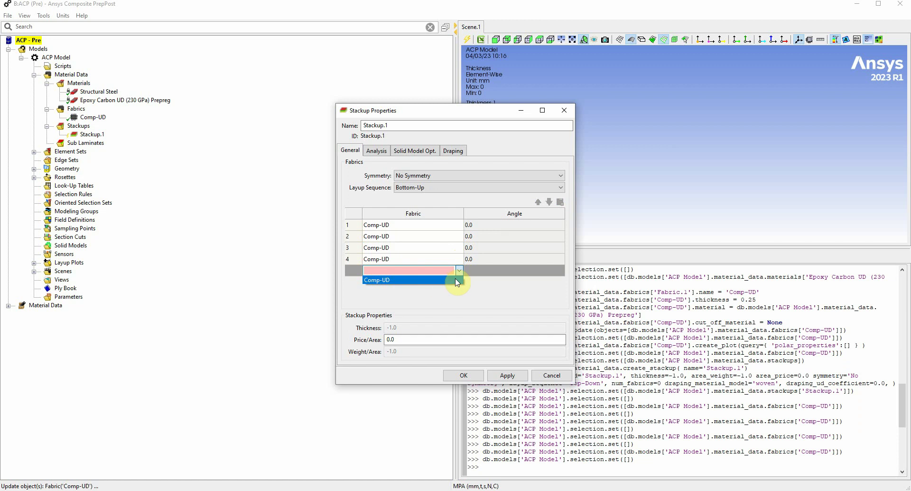
click(456, 280)
click(463, 285)
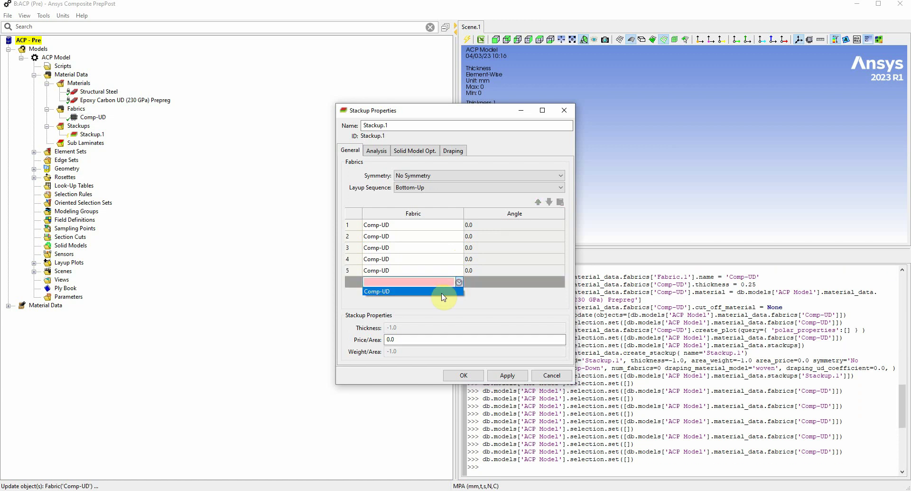
click(446, 291)
click(460, 293)
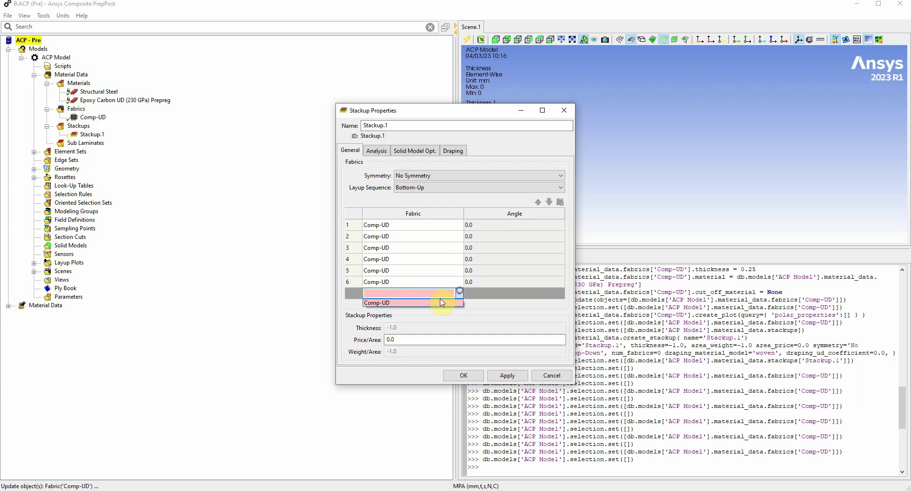
click(435, 304)
click(456, 301)
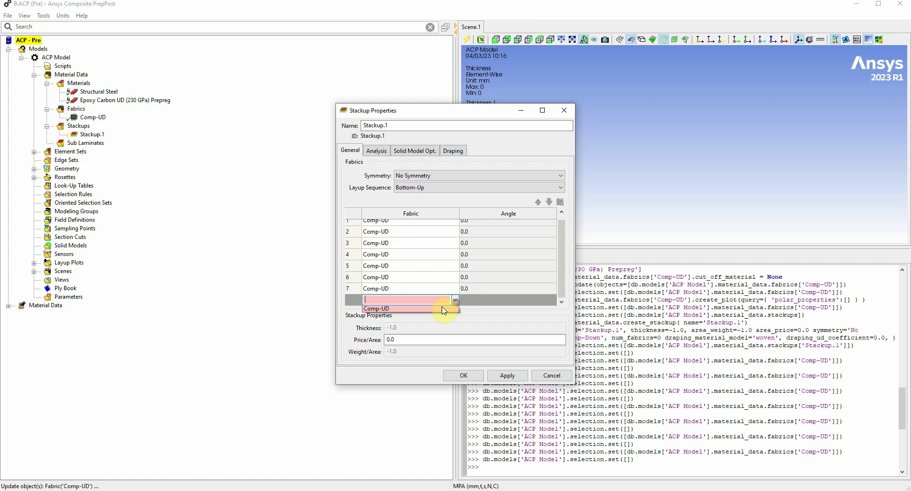
click(438, 311)
click(437, 314)
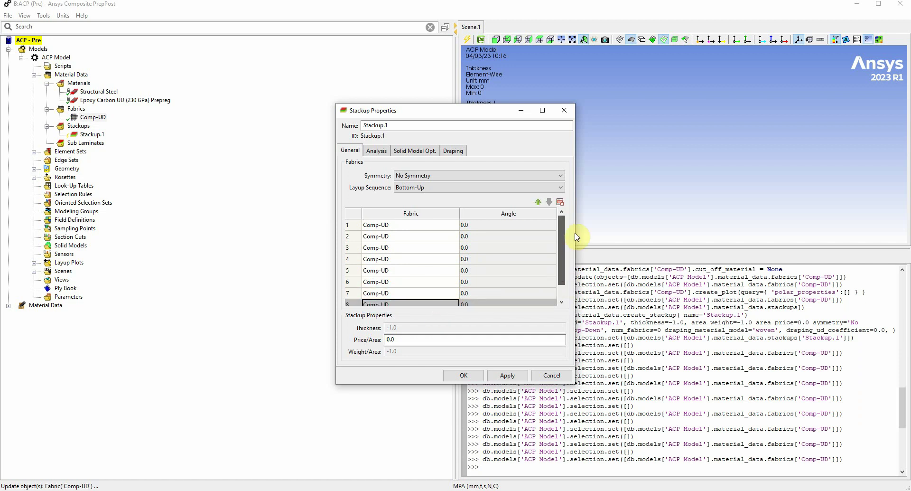
click(516, 378)
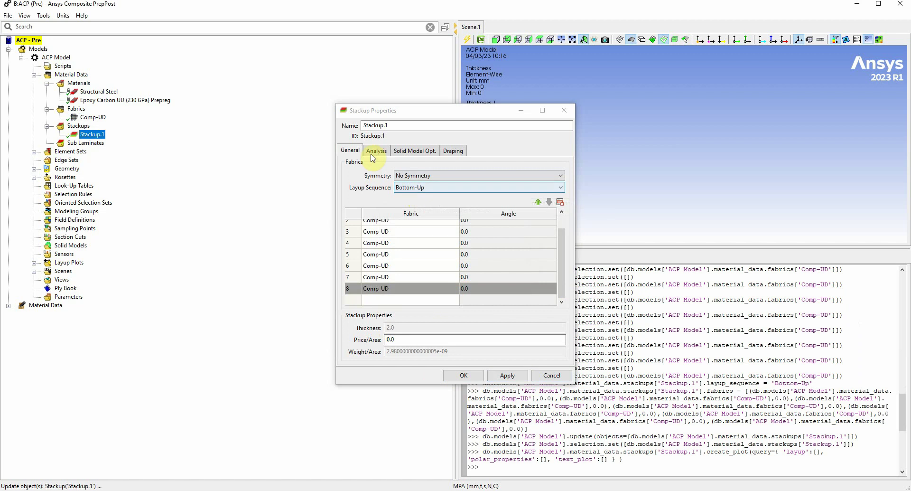
click(464, 375)
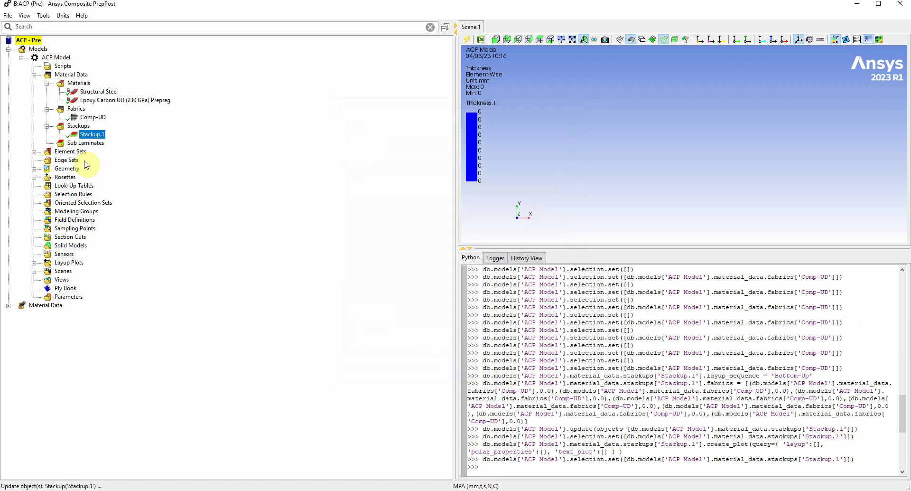
Update the All_Elements element set and review its properties, accepting them as they are.
click(34, 151)
right_click(74, 168)
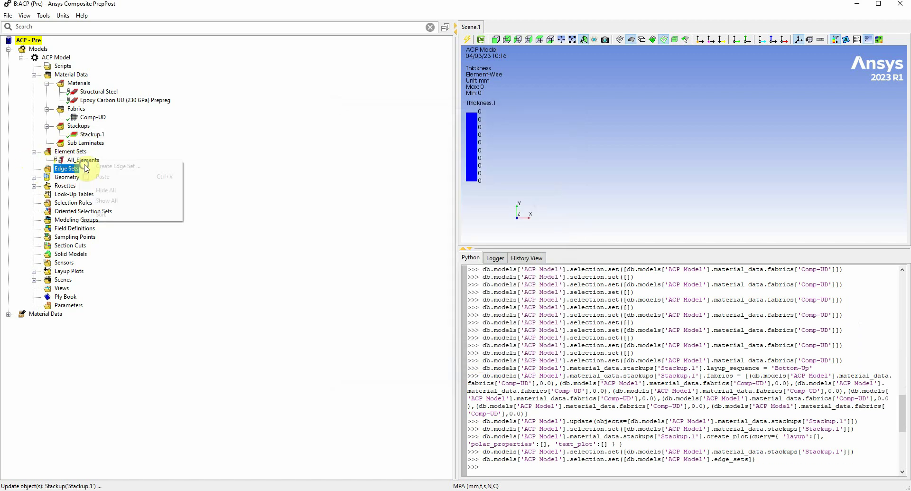
click(82, 161)
right_click(82, 161)
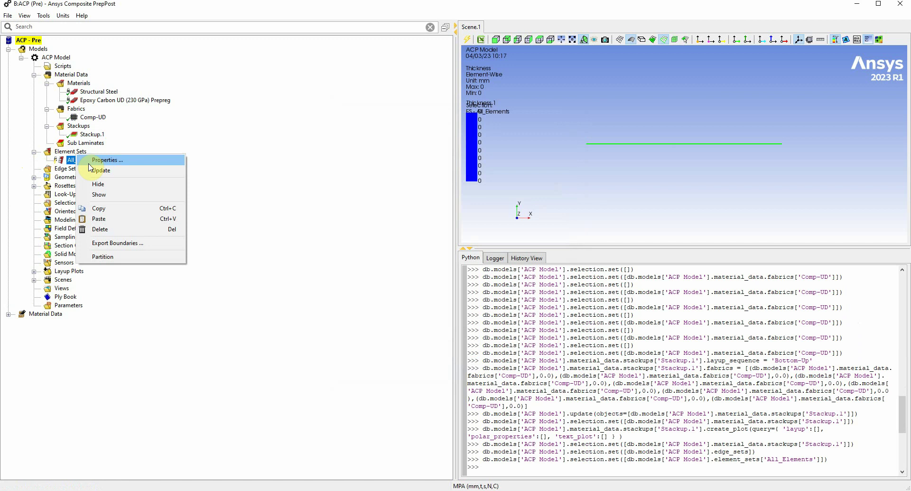
click(112, 173)
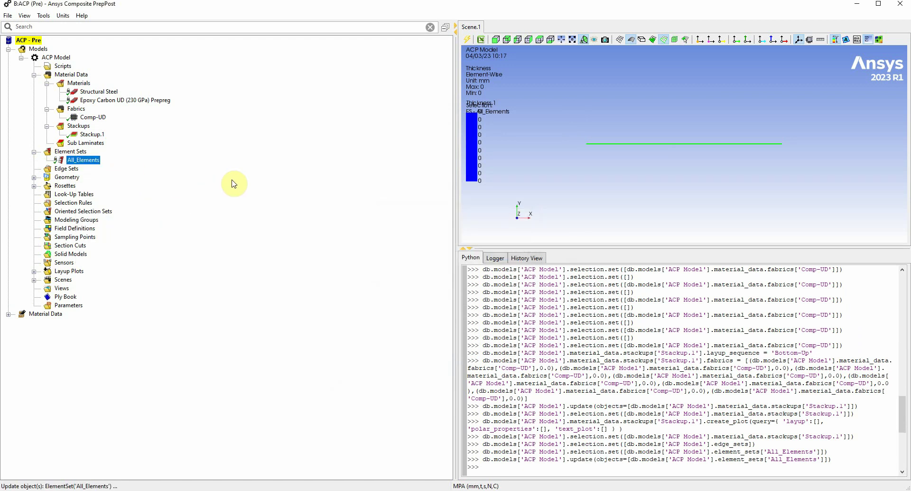
double_click(85, 161)
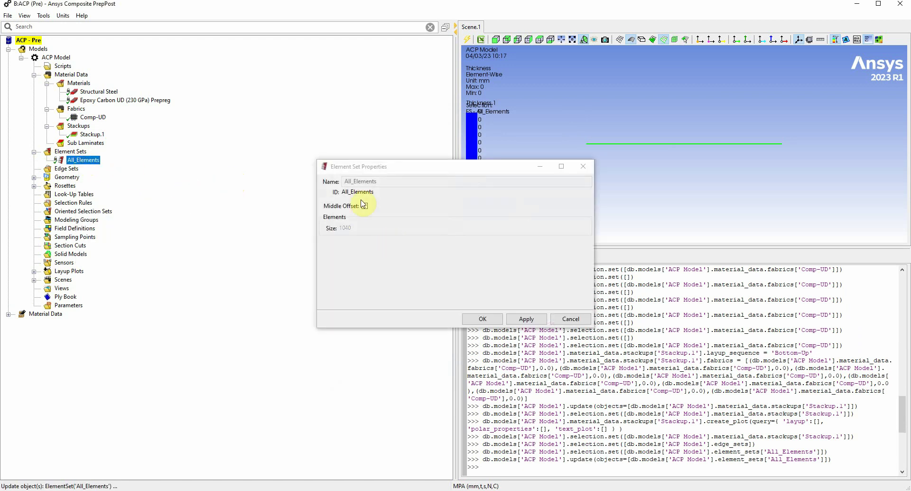
click(485, 318)
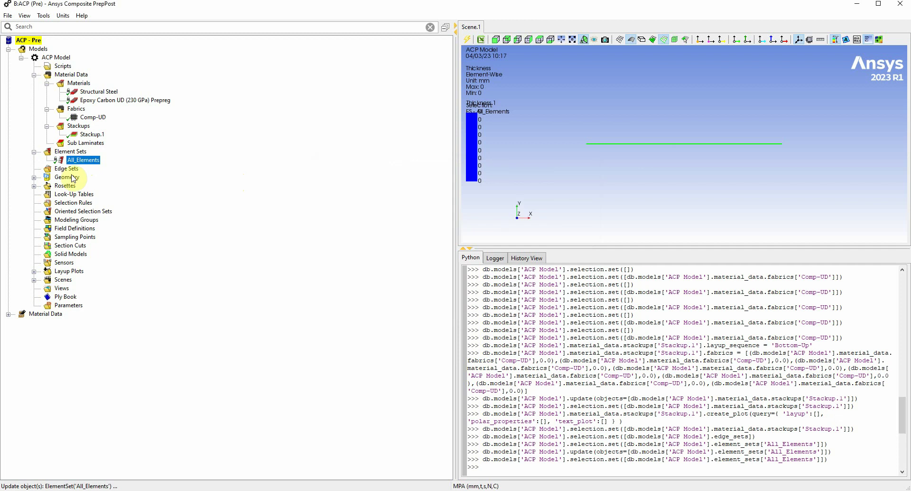
Create a Parallel rosette with origin (0,0,0), 1 Direction (1,0,0) and 2 Direction (0,1,0), and apply its properties.
click(34, 186)
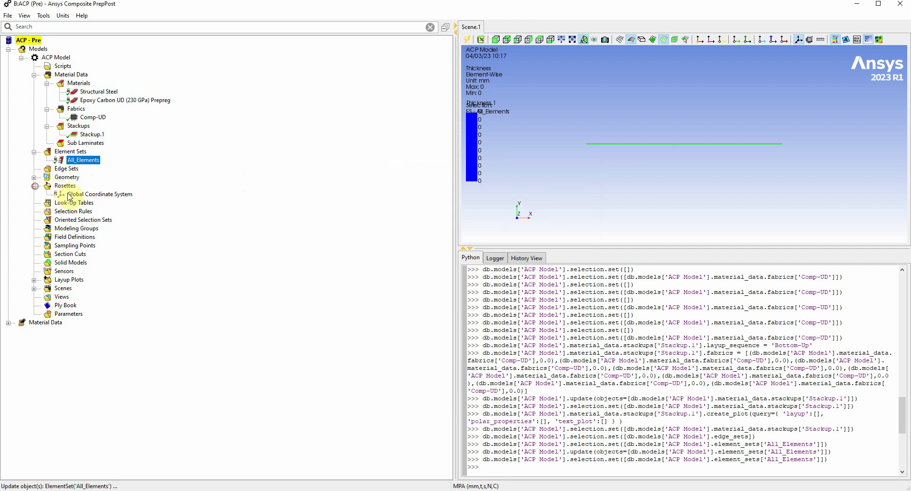
click(64, 185)
right_click(65, 184)
click(97, 187)
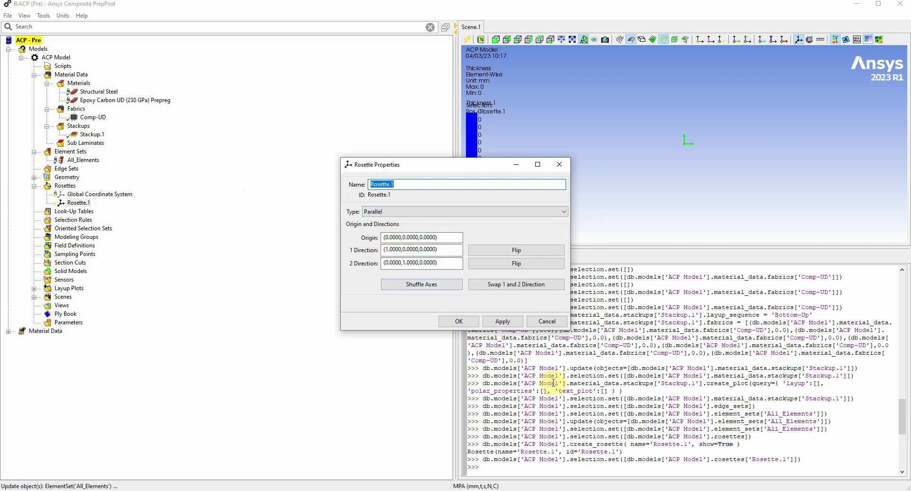
click(502, 321)
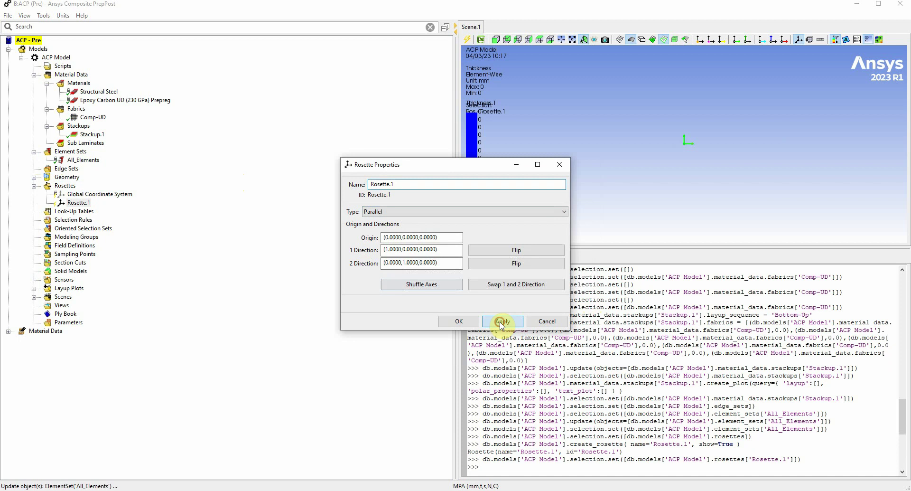
click(467, 321)
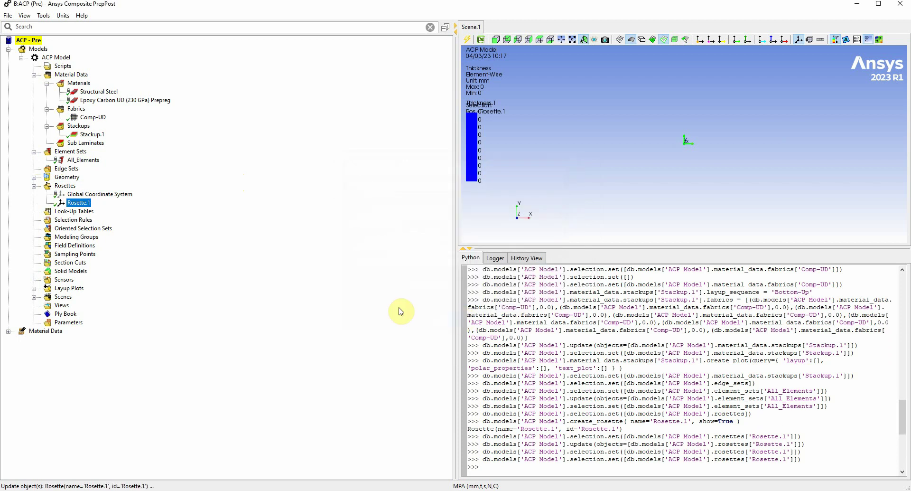
Create an oriented selection set using element set All_Elements, rosette Rosette.1 and orientation direction (0,1,0).
right_click(72, 227)
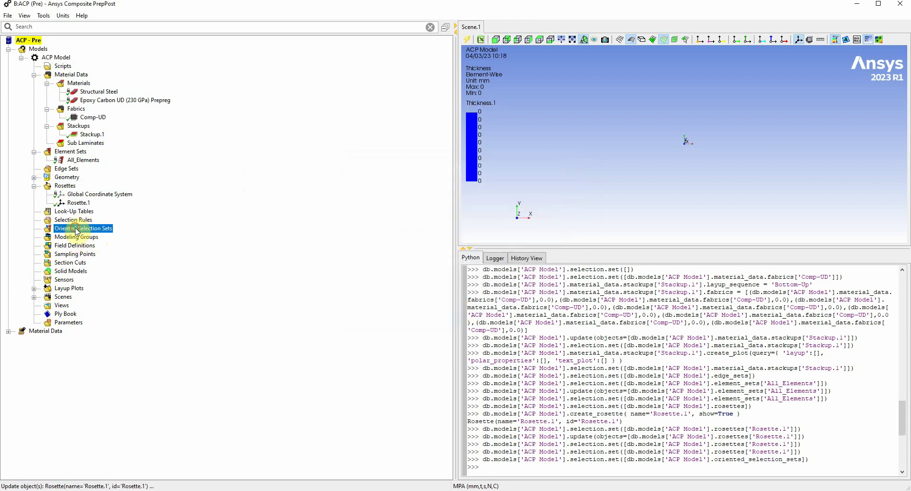
click(101, 230)
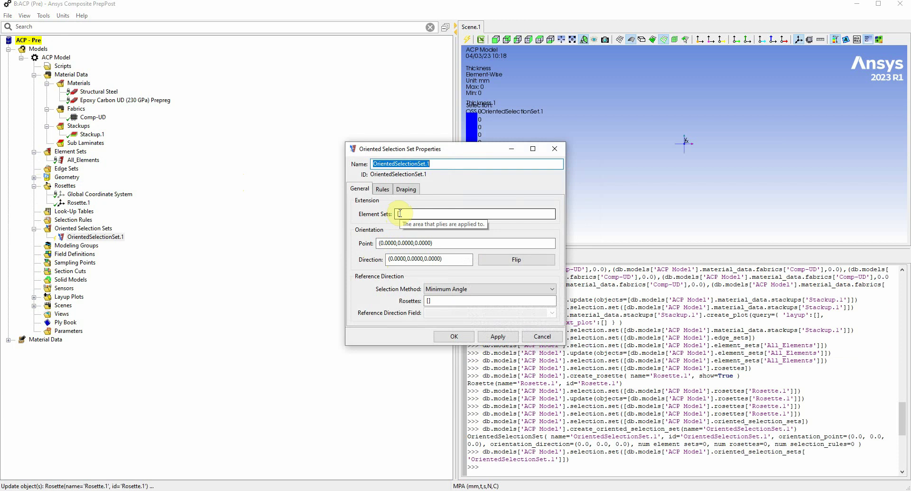
click(399, 214)
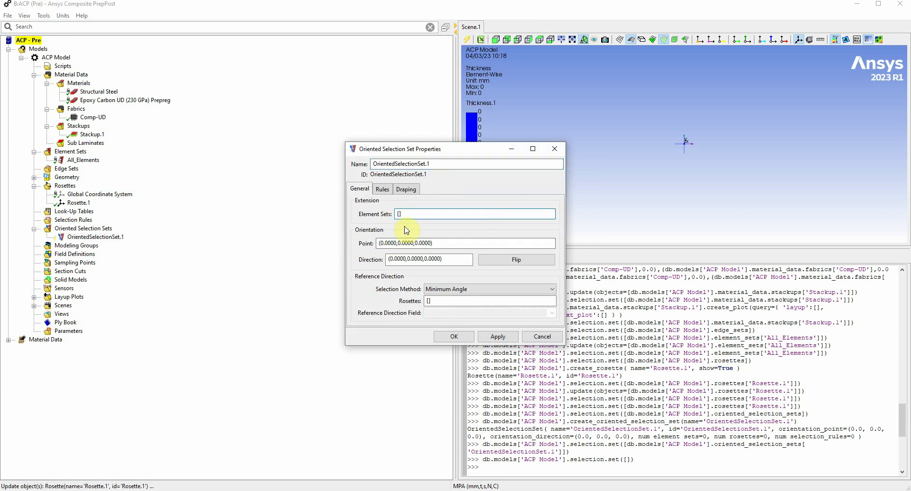
click(87, 163)
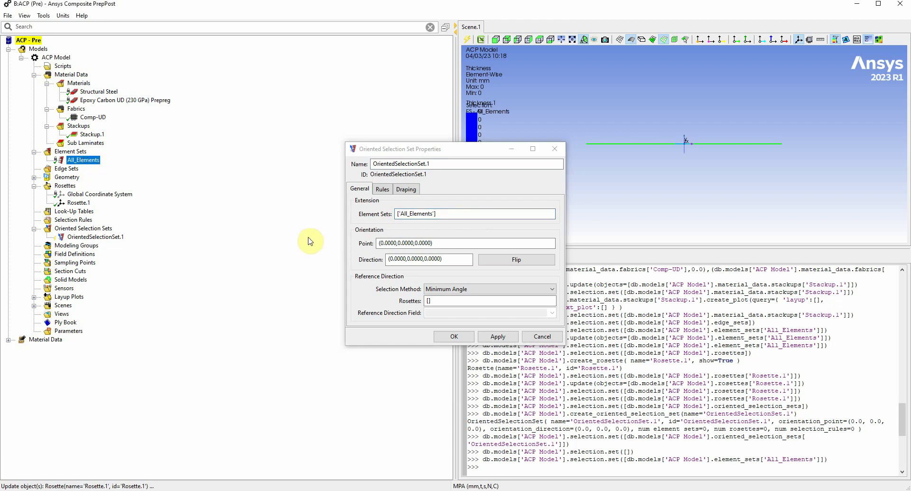
click(428, 301)
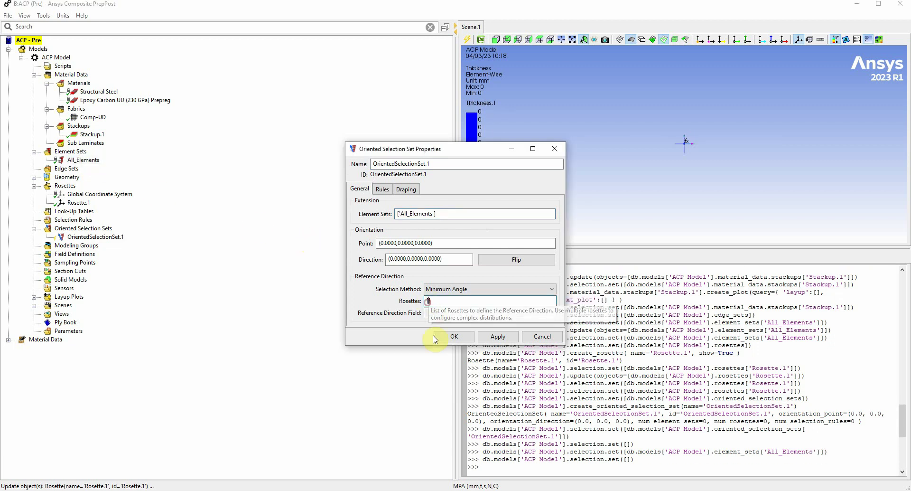
click(79, 202)
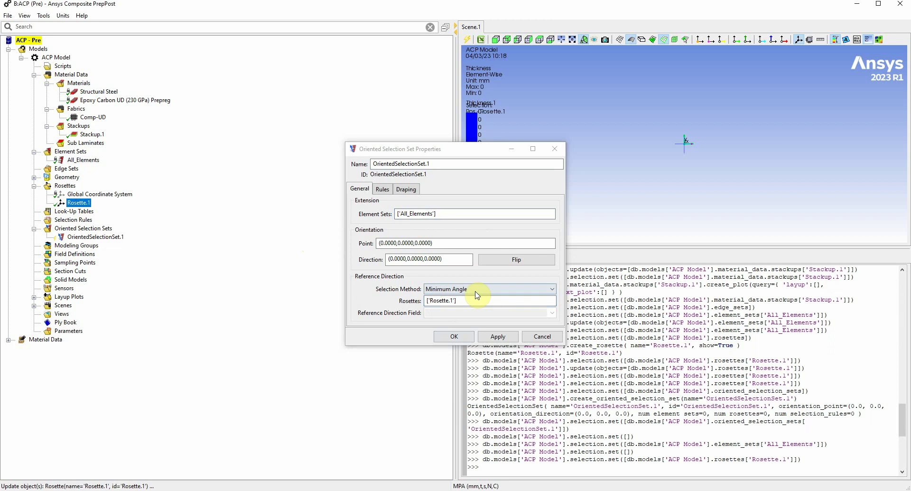
click(395, 259)
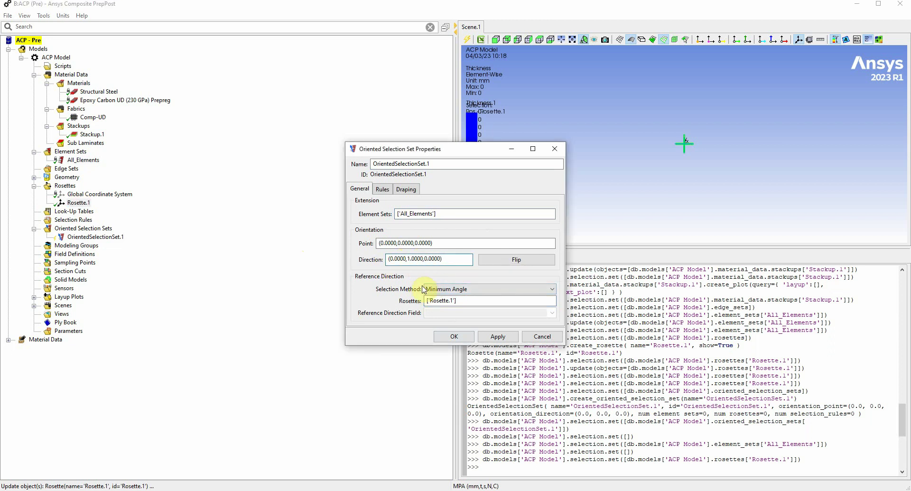
click(467, 337)
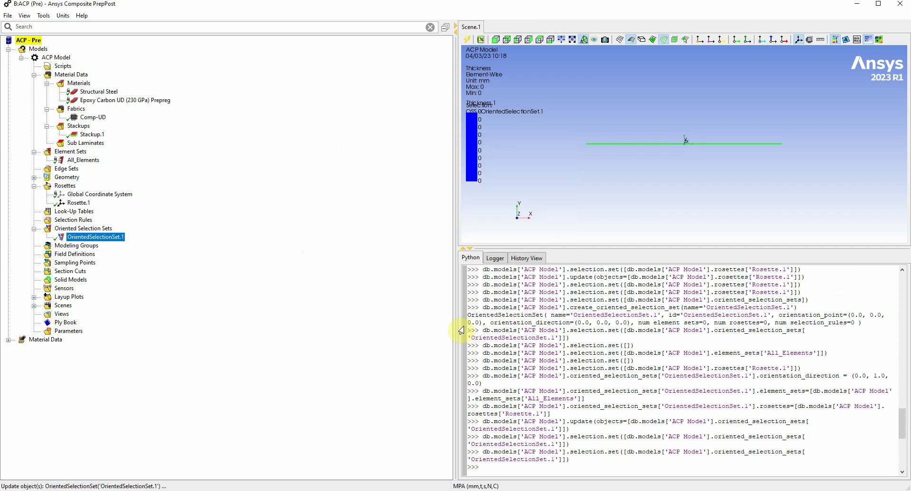
Create a new modeling group, keeping its default name.
right_click(64, 250)
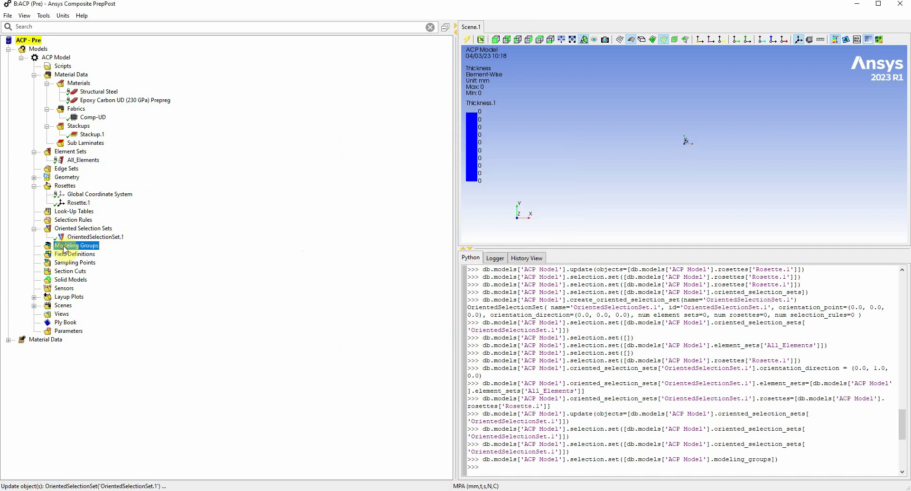
click(86, 248)
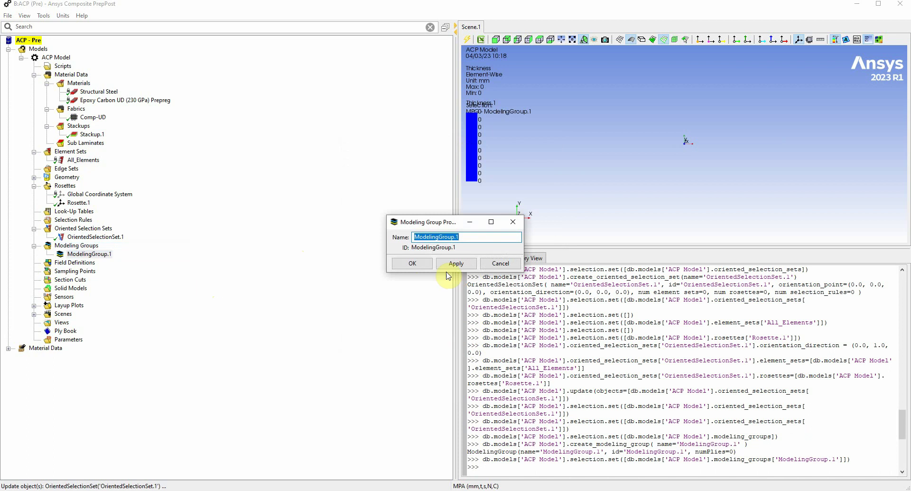
click(412, 264)
Add a ply to ModelingGroup.1 using OrientedSelectionSet.1 and ply material Stackup.1, with ply angle 0.0 and one layer.
right_click(101, 252)
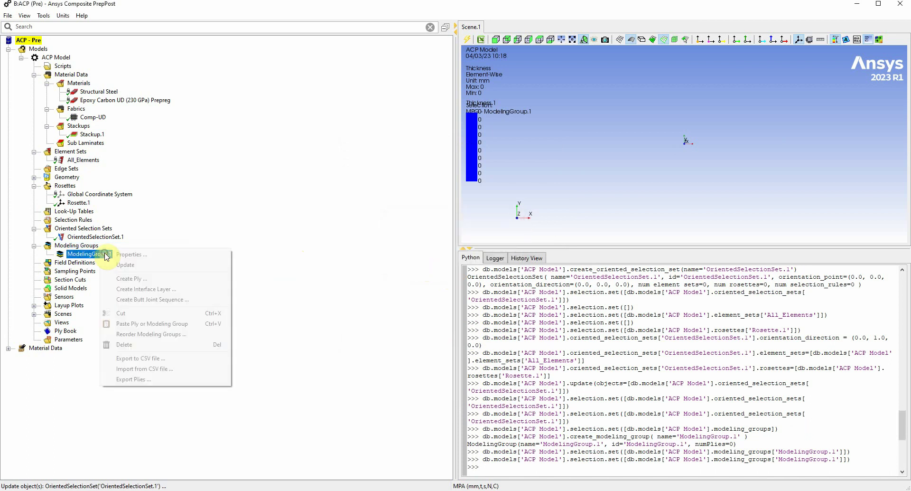
click(142, 278)
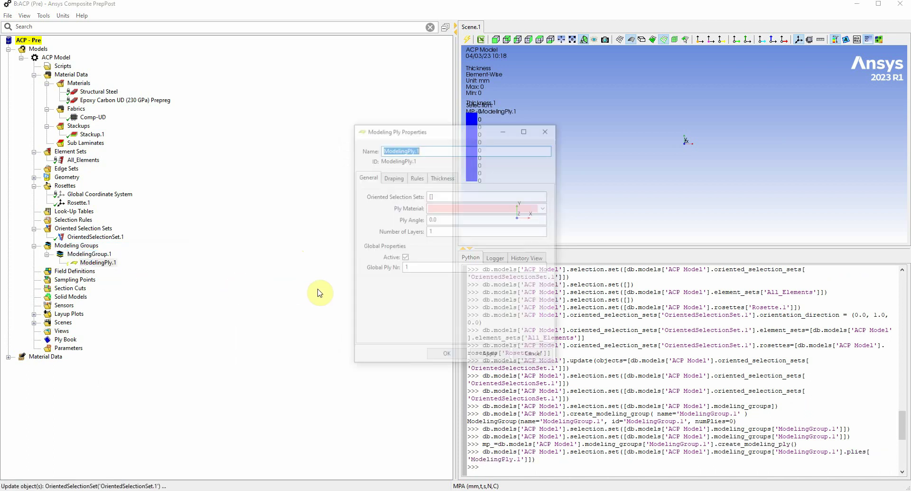
click(432, 196)
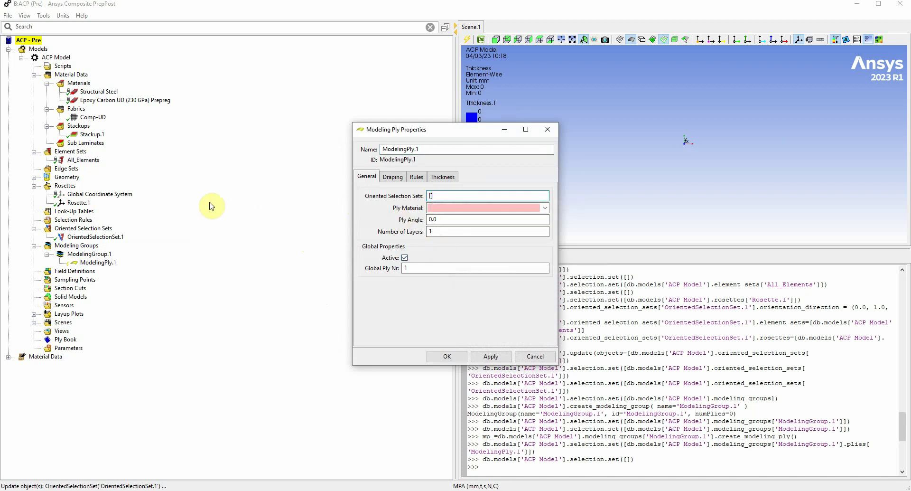
click(93, 237)
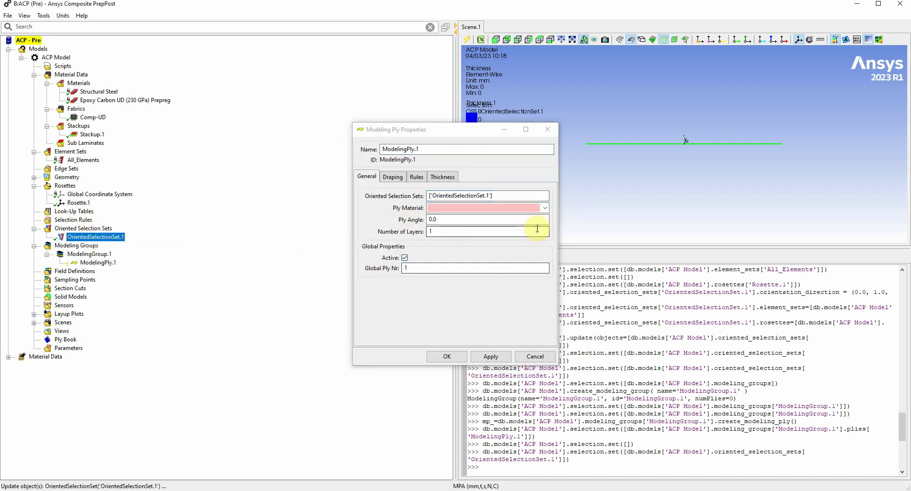
click(546, 208)
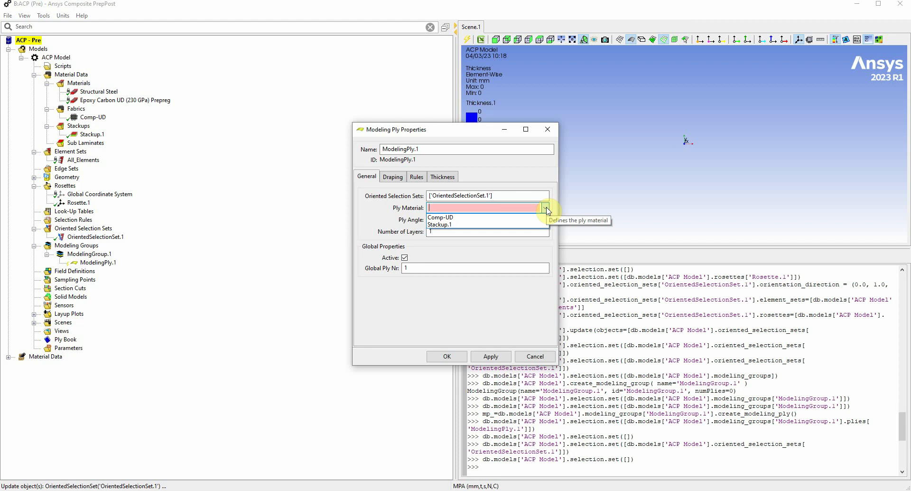
click(466, 226)
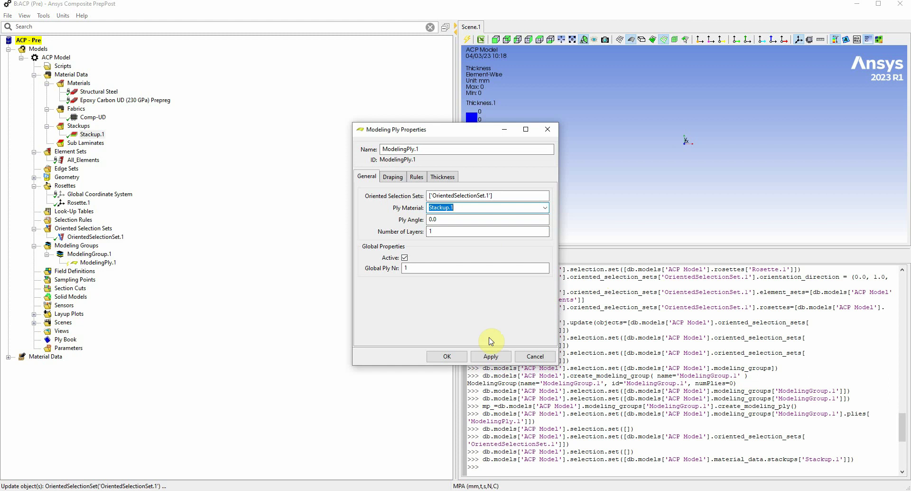
click(493, 356)
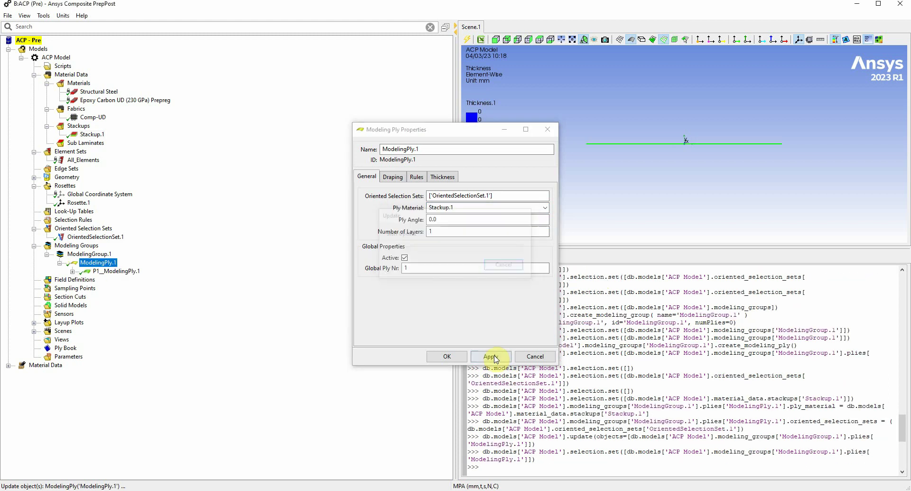
click(447, 357)
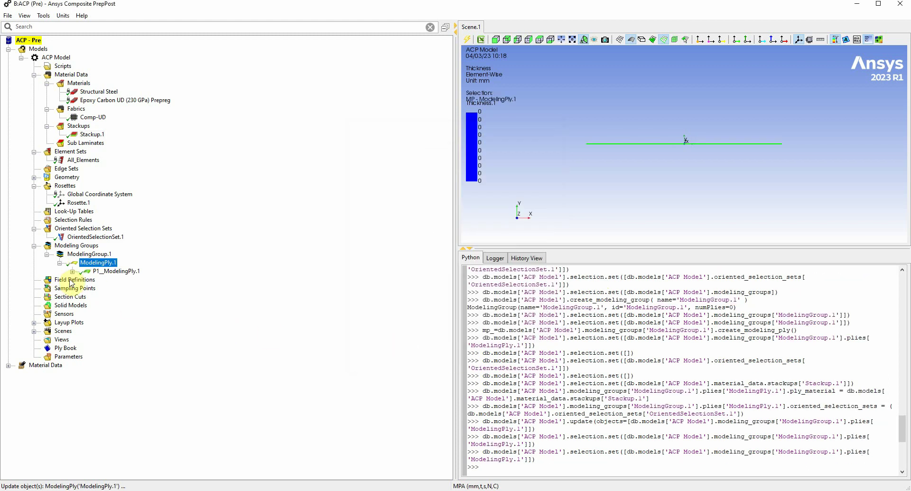
Create a solid model from the All_Elements element set with Analysis Ply Wise extrusion and Shell Normal offset direction.
right_click(82, 310)
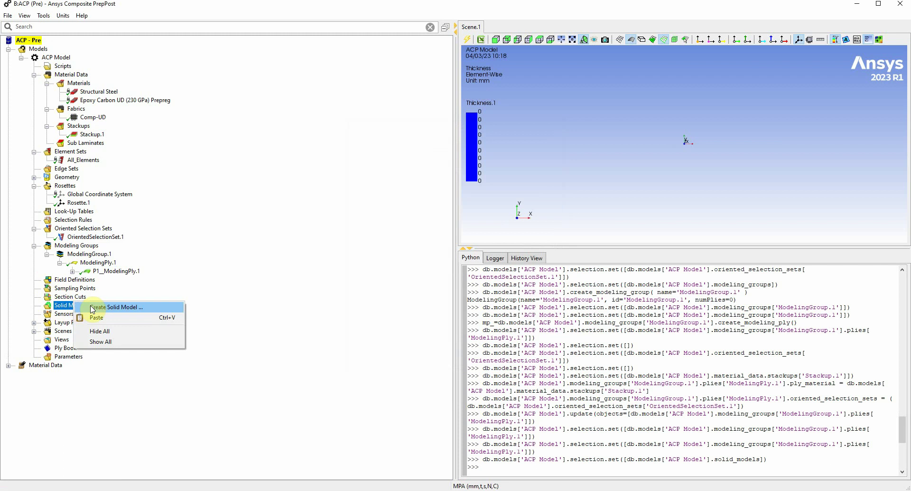
click(110, 306)
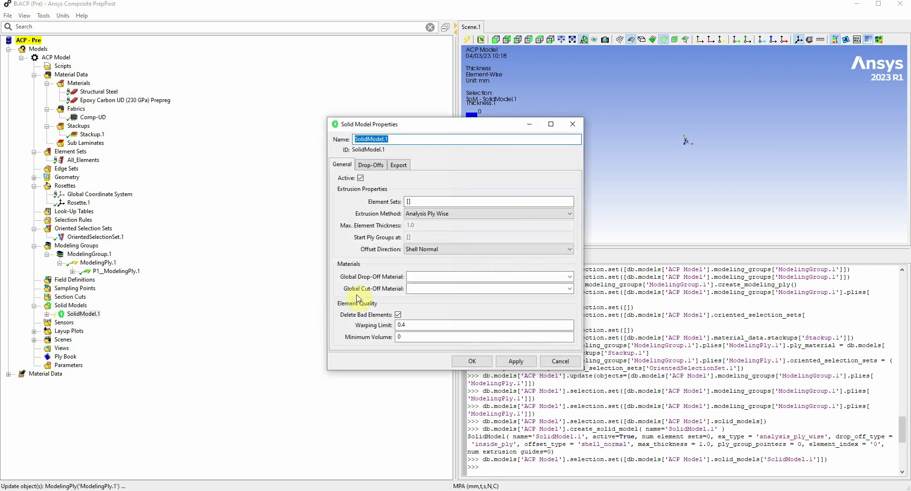
click(408, 202)
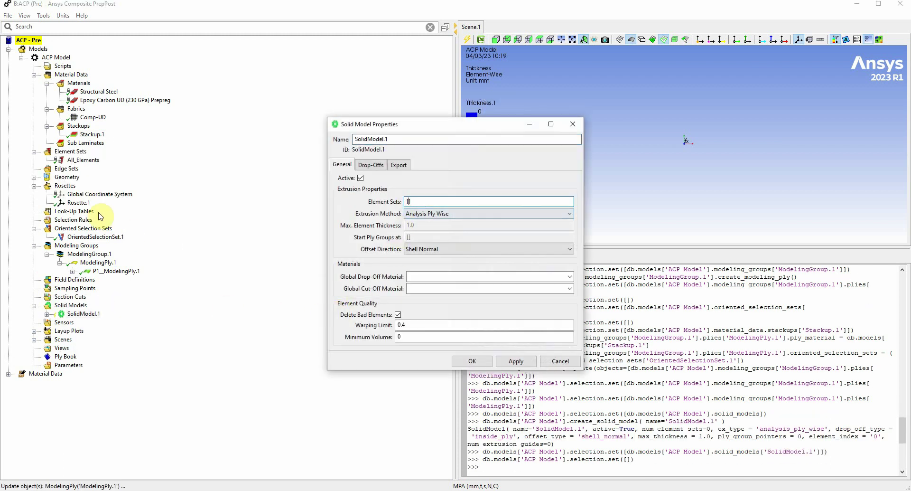
click(94, 160)
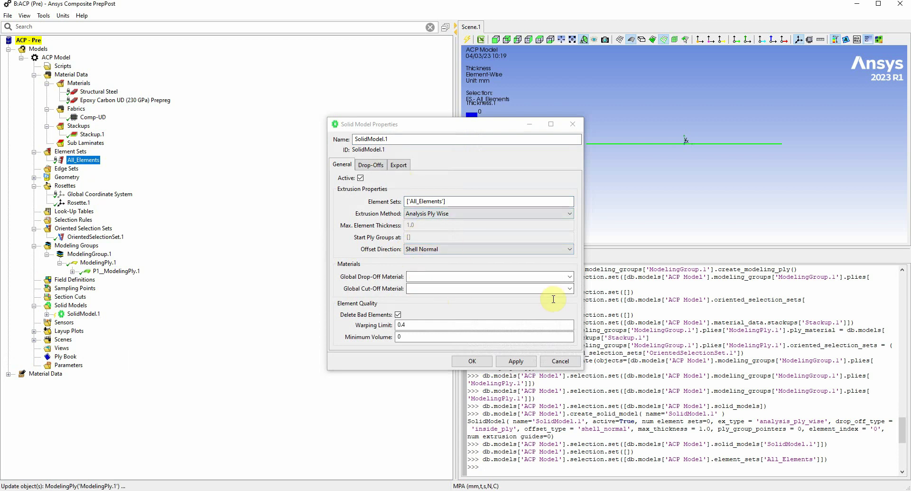
click(509, 363)
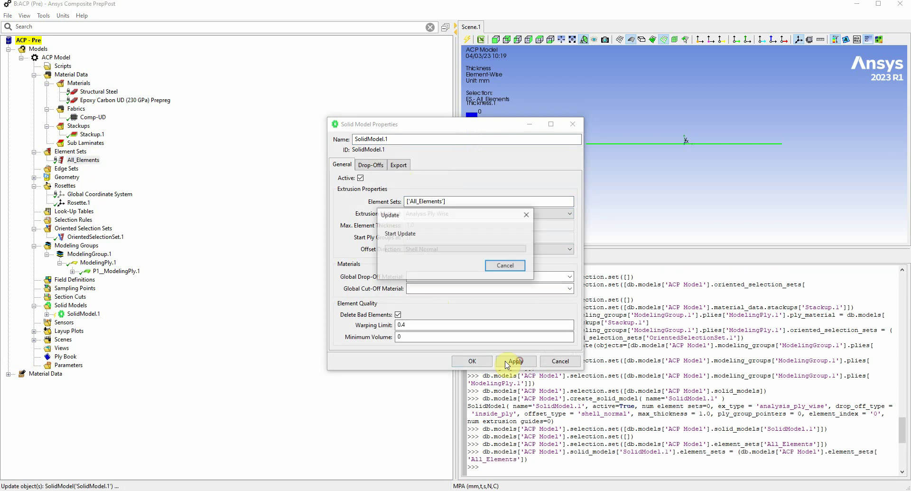
click(477, 360)
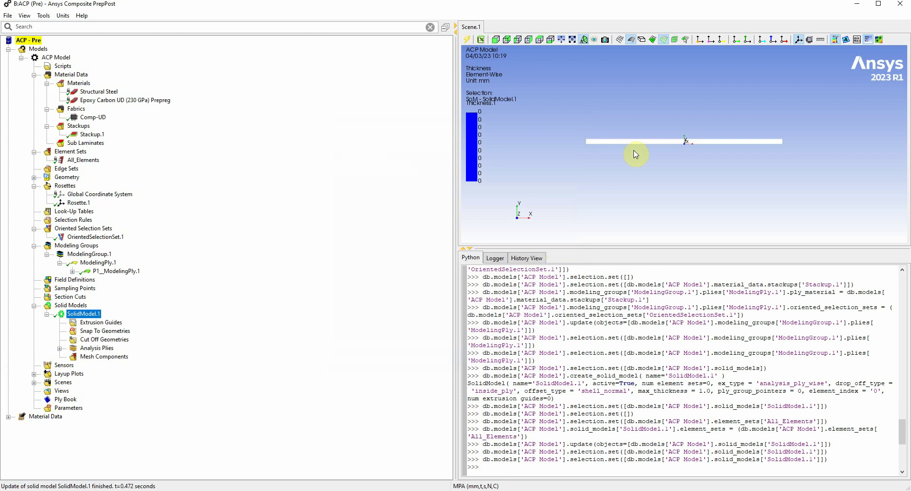
Turn off the surface display in the scene to inspect the beam in an oblique view.
drag(634, 155, 720, 168)
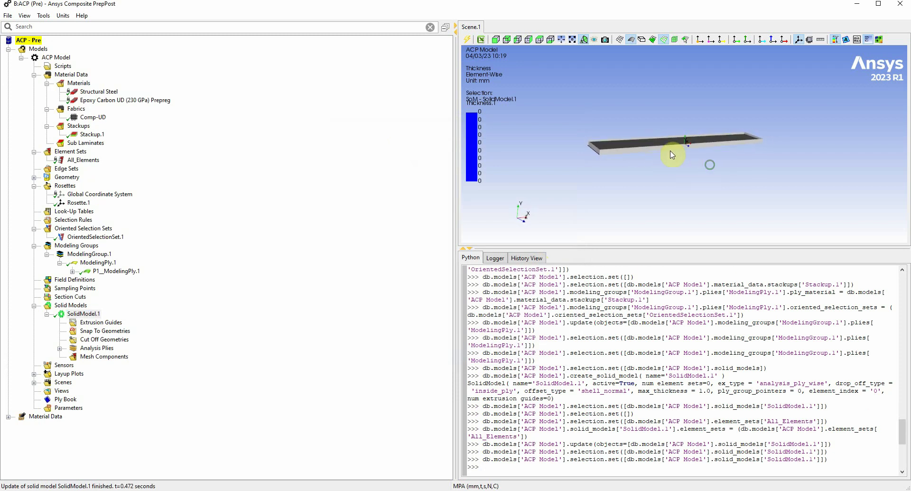
click(631, 39)
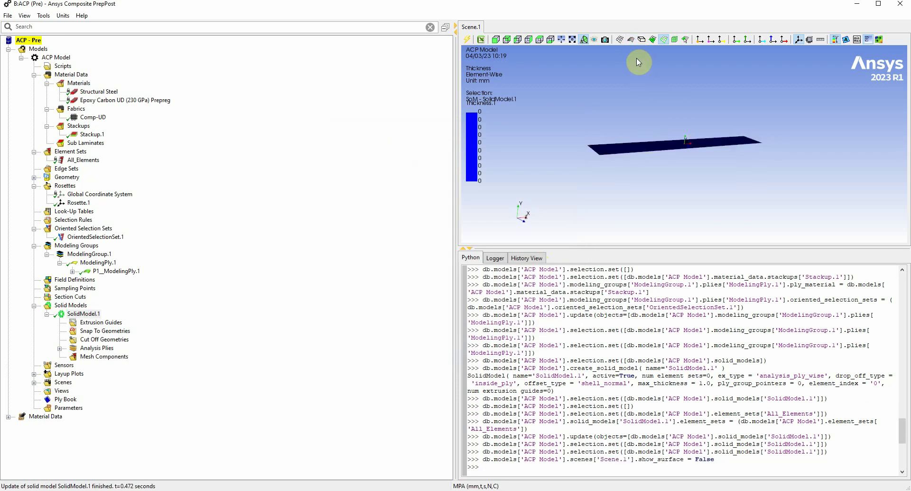
Show the mesh silhouette and element edges in the scene to inspect the extruded solid through the beam's thickness.
click(642, 40)
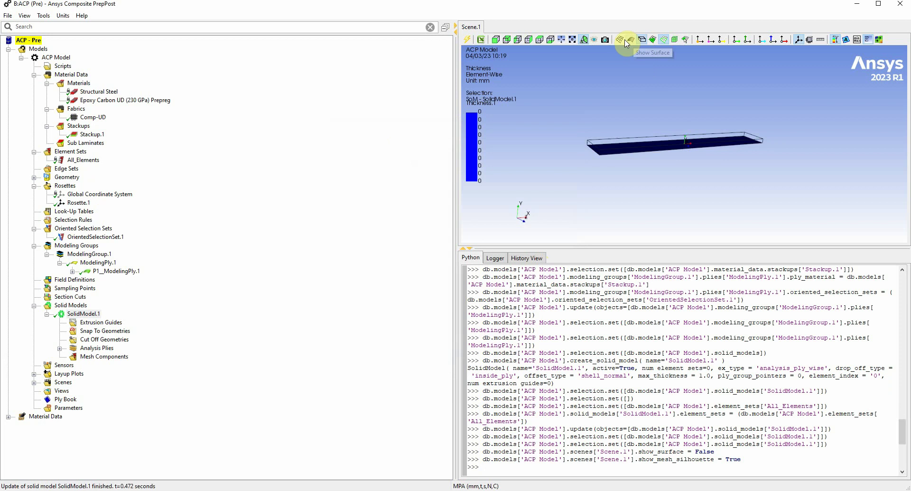
click(620, 39)
scroll(666, 156, up, 3)
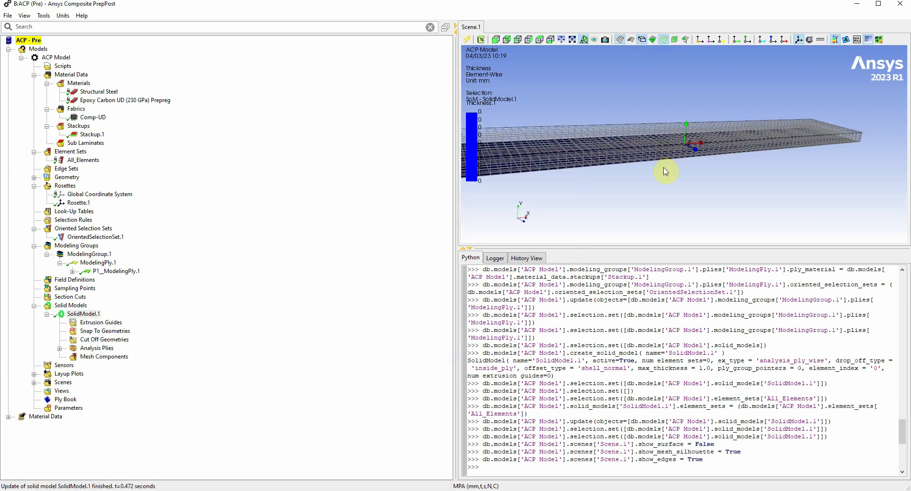
middle_drag(665, 172, 588, 154)
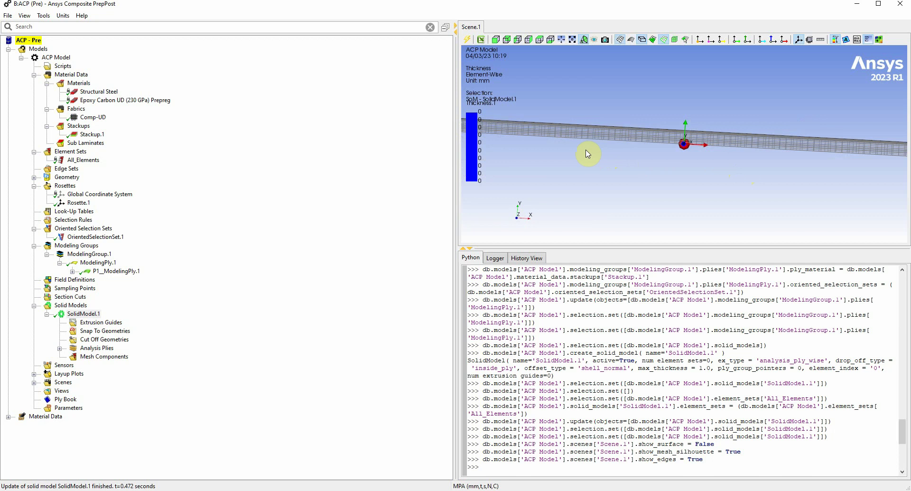
scroll(711, 156, down, 4)
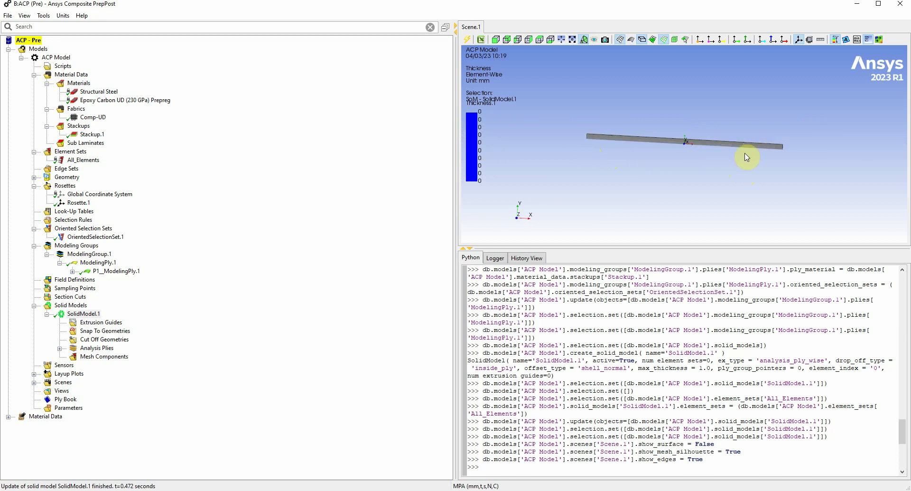
middle_drag(716, 169, 718, 197)
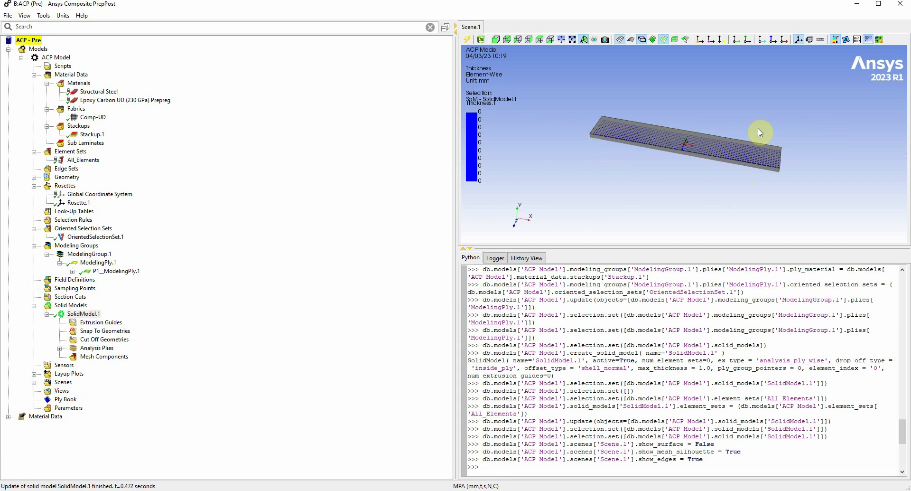
Close ACP (Pre), return to the Workbench project and update the ACP (Pre) Setup cell.
click(7, 15)
click(21, 64)
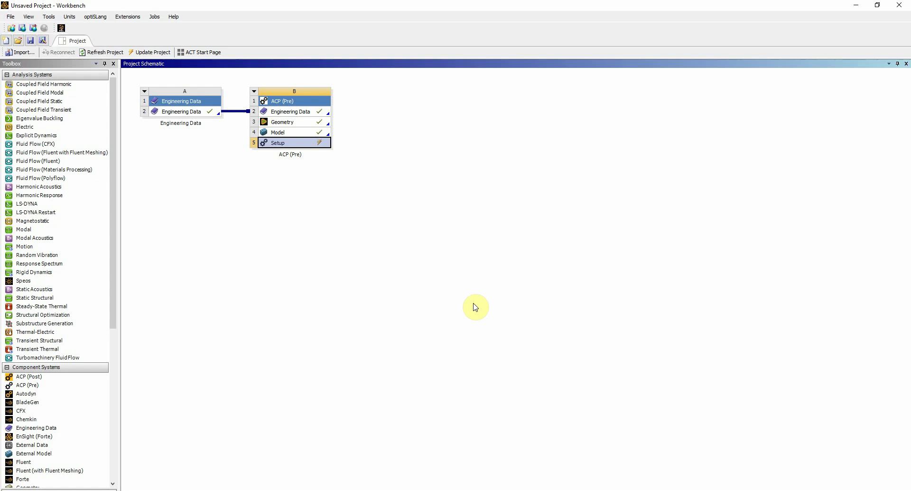
right_click(324, 143)
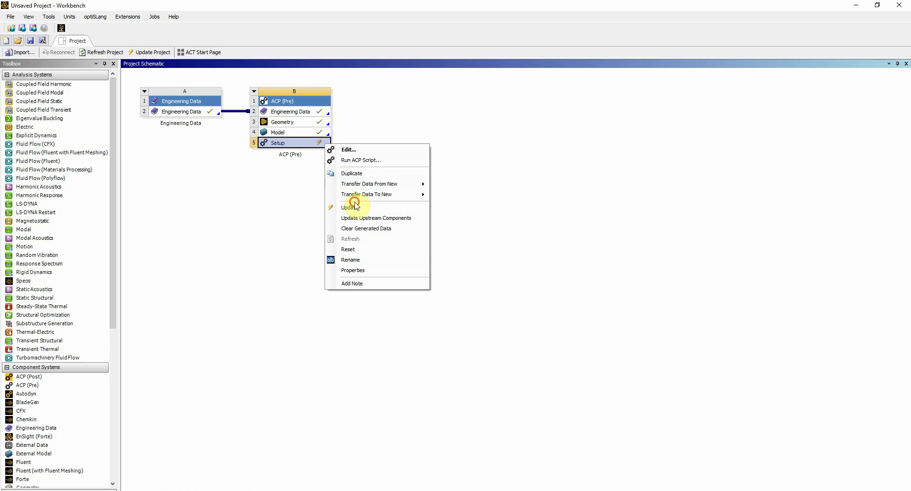
click(356, 206)
right_click(329, 143)
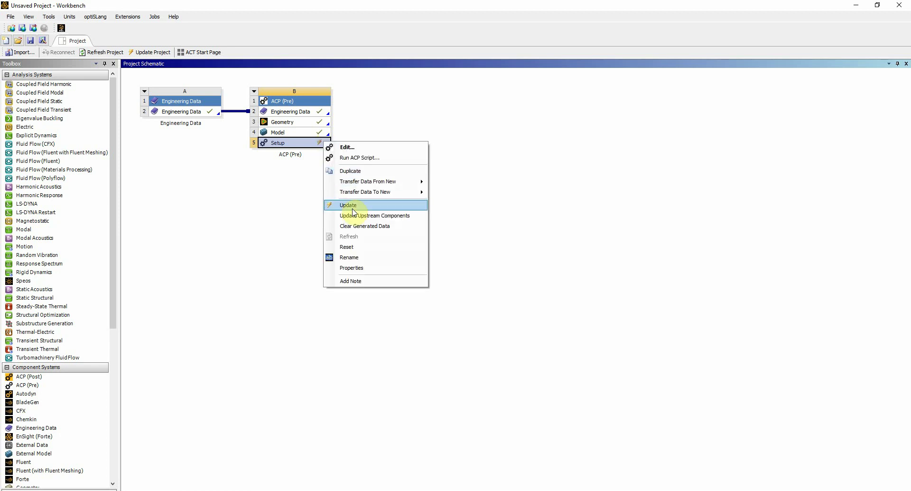
click(392, 233)
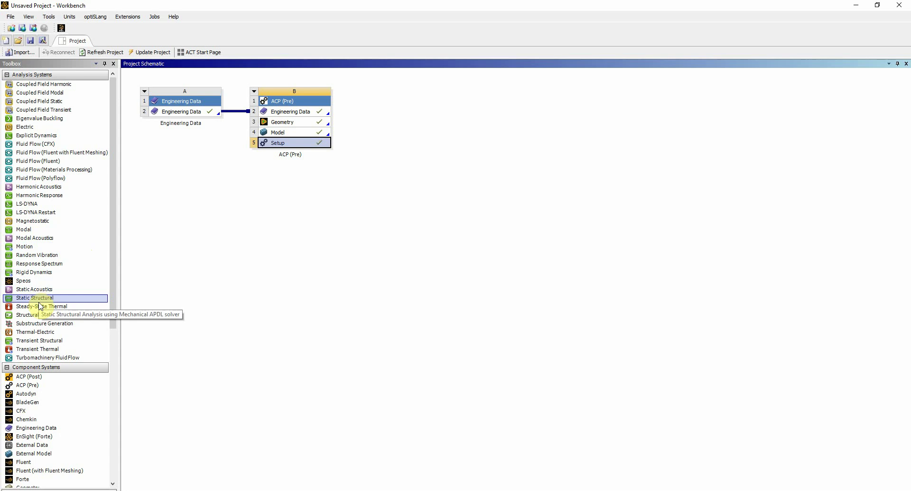
Try adding a Static Structural system that shares ACP (Pre) cells B2 to B4, and delete that system again.
drag(35, 301, 35, 301)
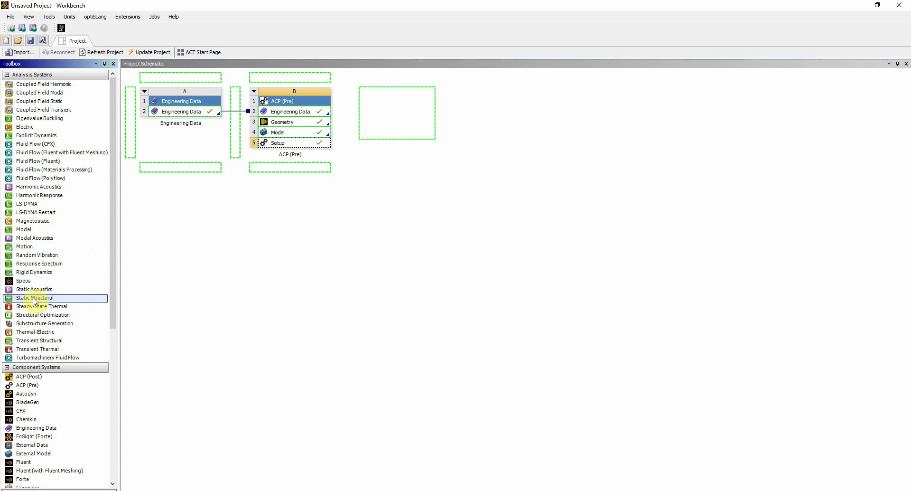
drag(34, 301, 321, 136)
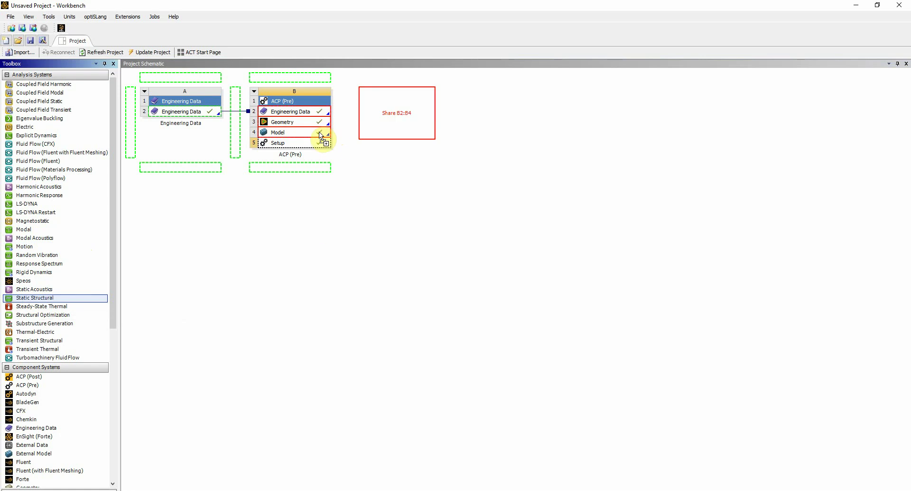
drag(321, 137, 321, 136)
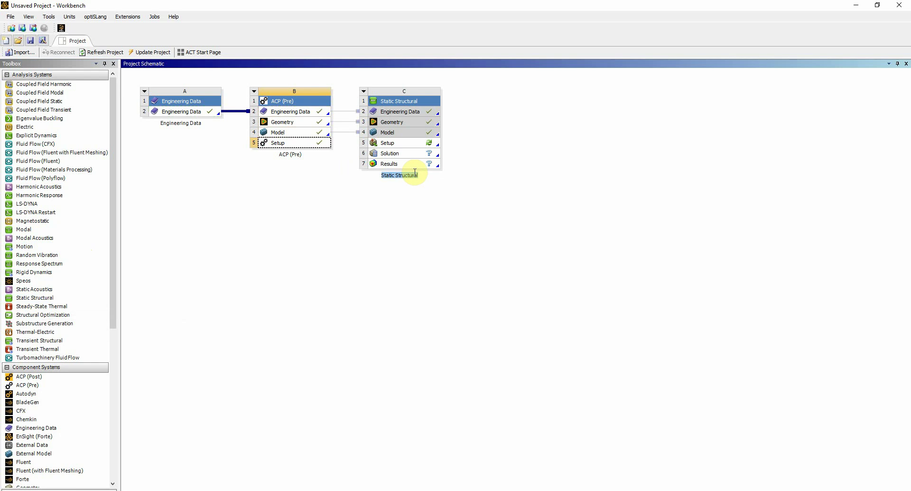
right_click(427, 101)
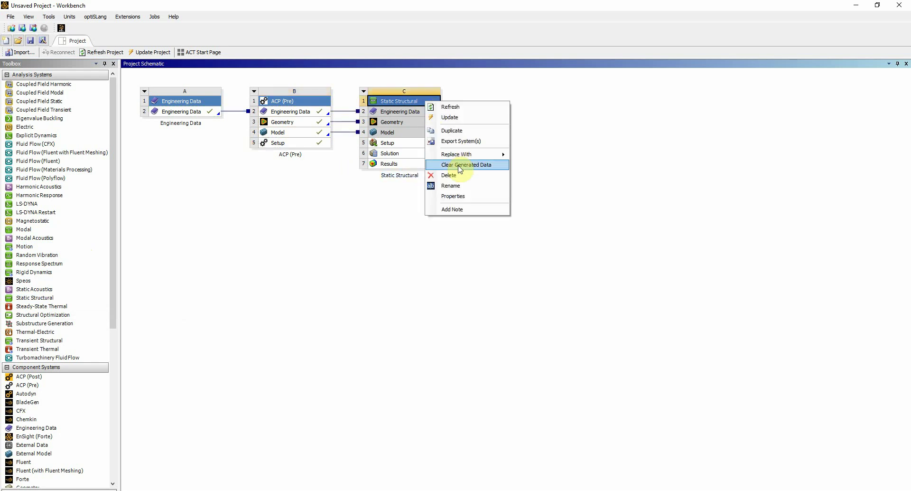
click(459, 165)
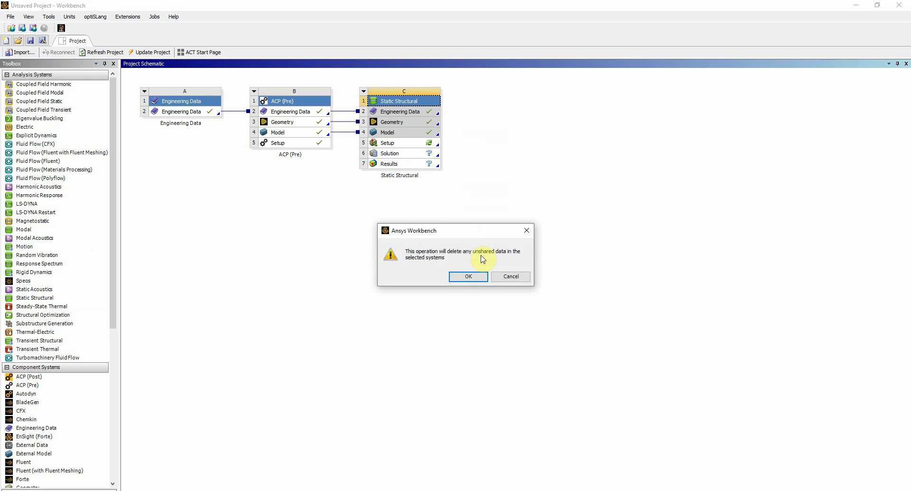
click(469, 277)
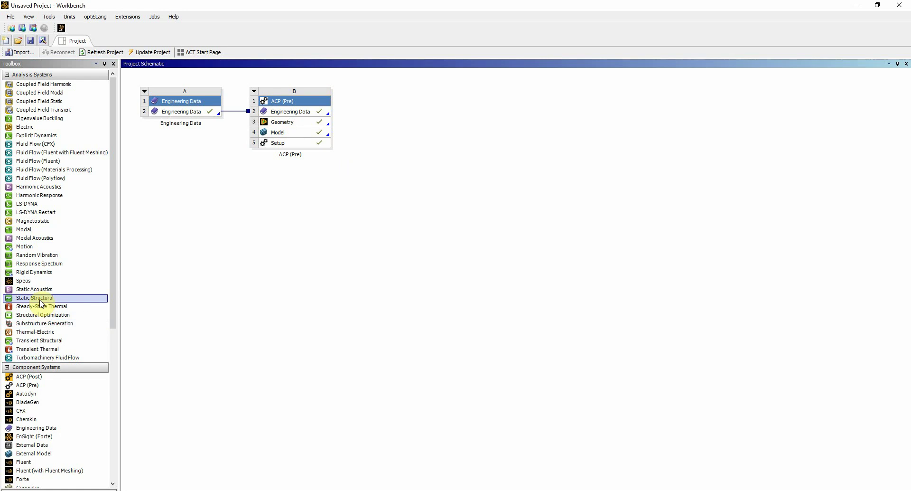
drag(43, 298, 75, 276)
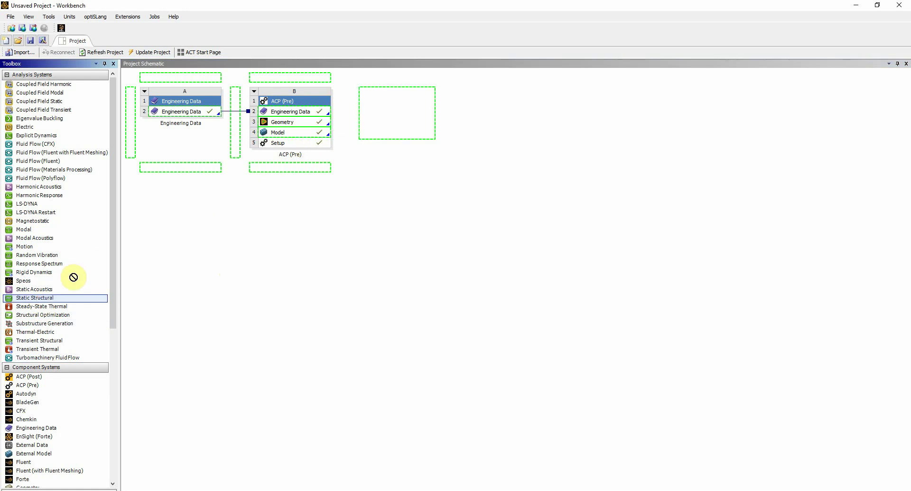
drag(74, 278, 302, 150)
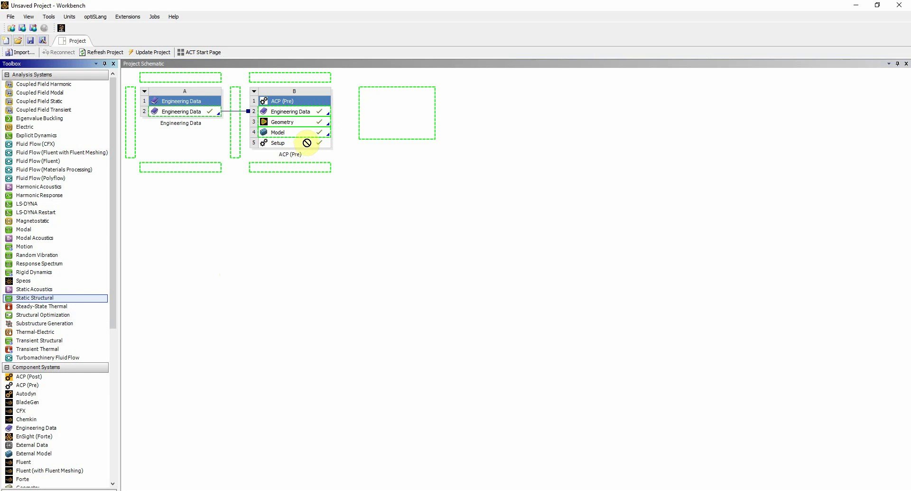
drag(307, 144, 37, 296)
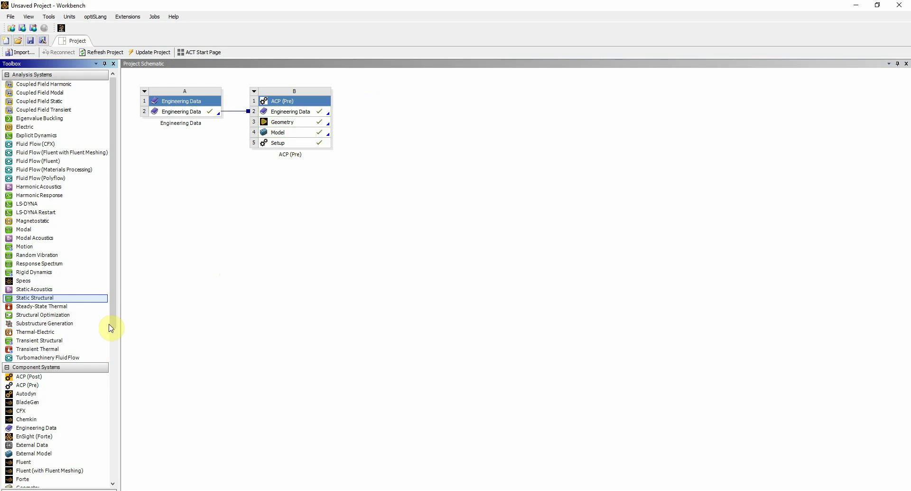
Add a standalone Static Structural system to the project schematic beside the ACP (Pre) system.
drag(112, 319, 126, 419)
scroll(119, 274, up, 3)
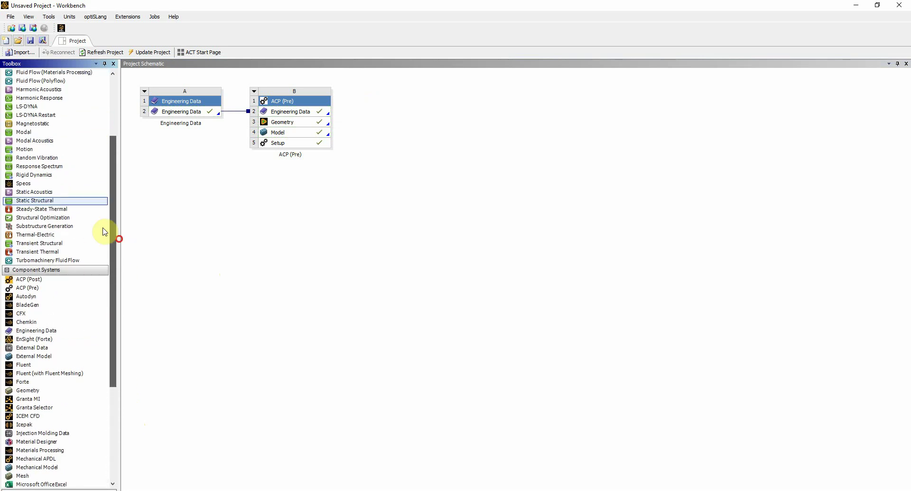
drag(56, 199, 401, 128)
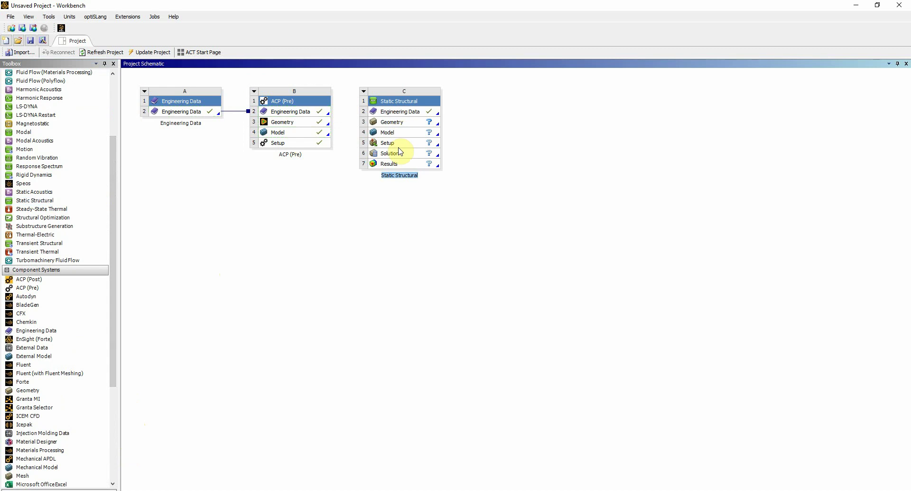
Link the ACP (Pre) Setup to the Static Structural Model using Transfer Solid Composite Data.
click(326, 142)
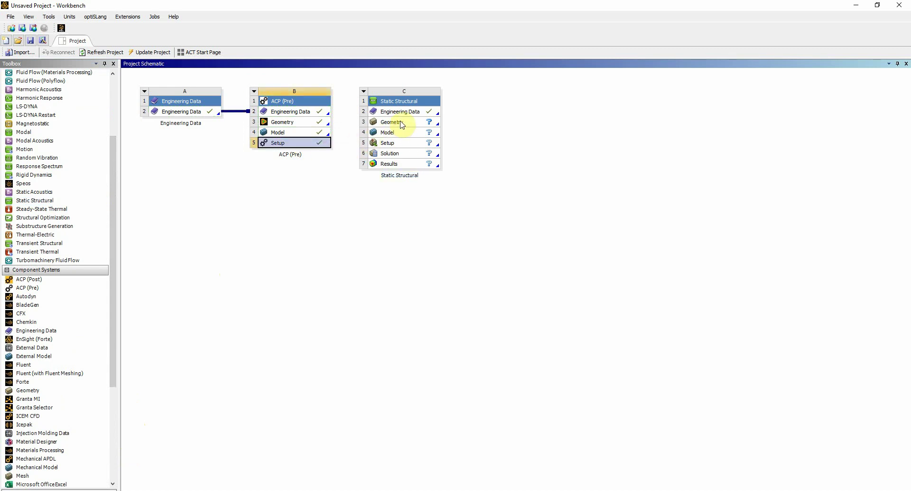
drag(323, 142, 392, 130)
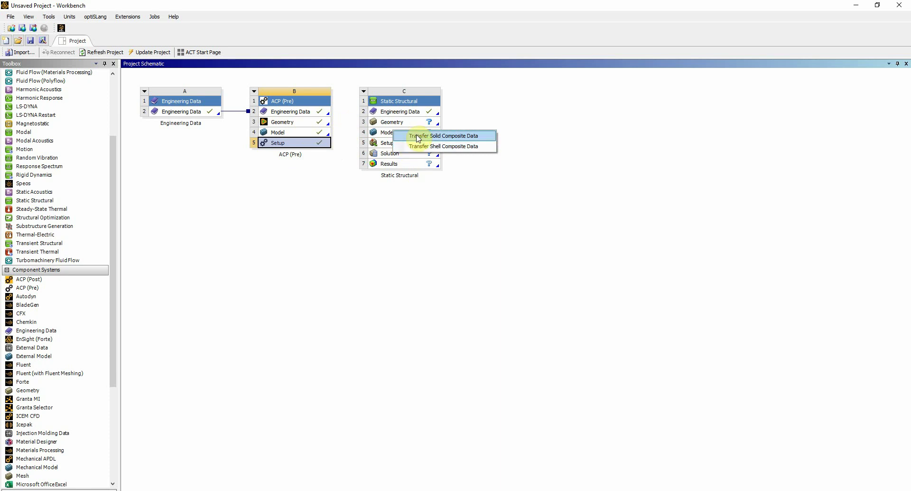
click(419, 137)
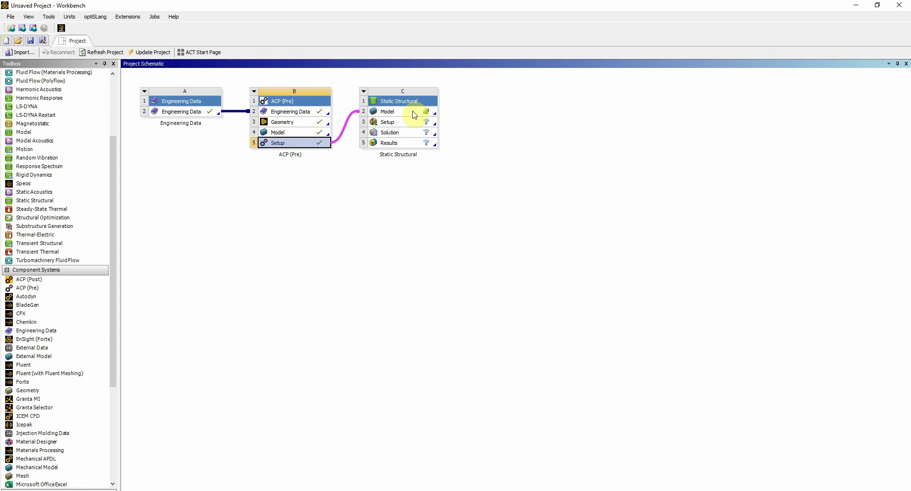
Open the Static Structural system's Model cell in Mechanical to bring in the composite solid beam.
right_click(414, 114)
click(425, 116)
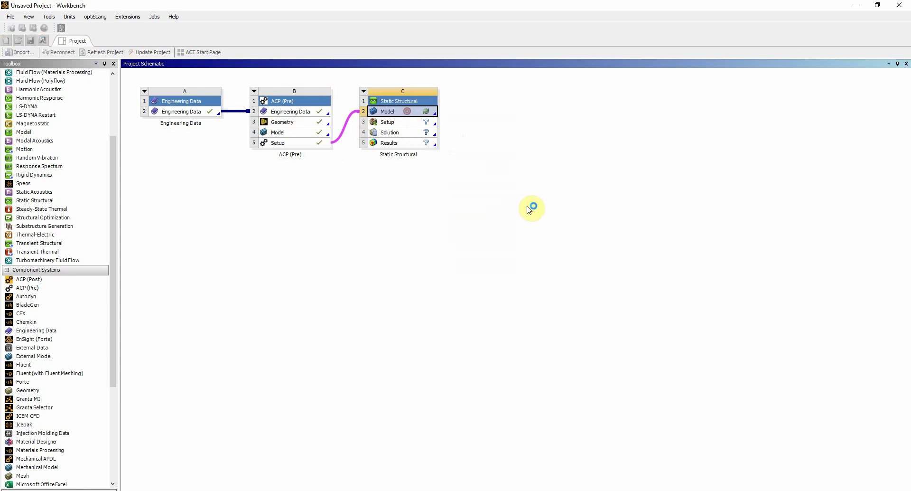
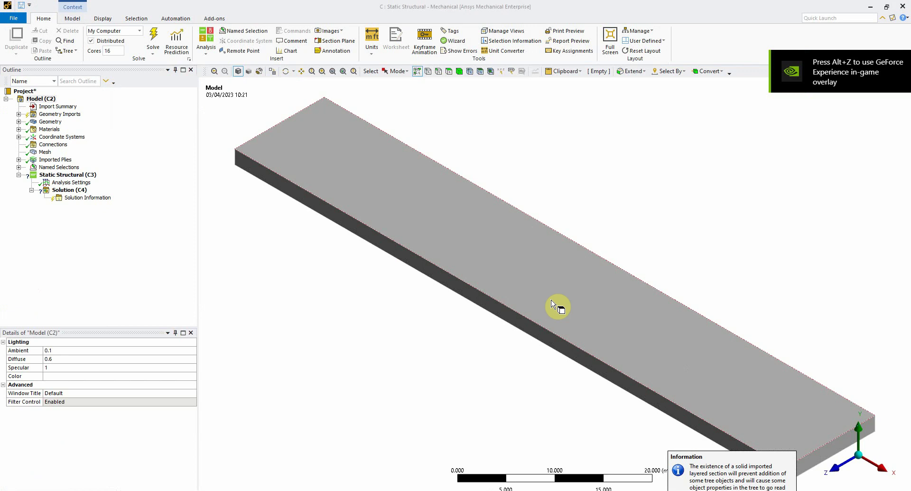
middle_drag(464, 332, 624, 332)
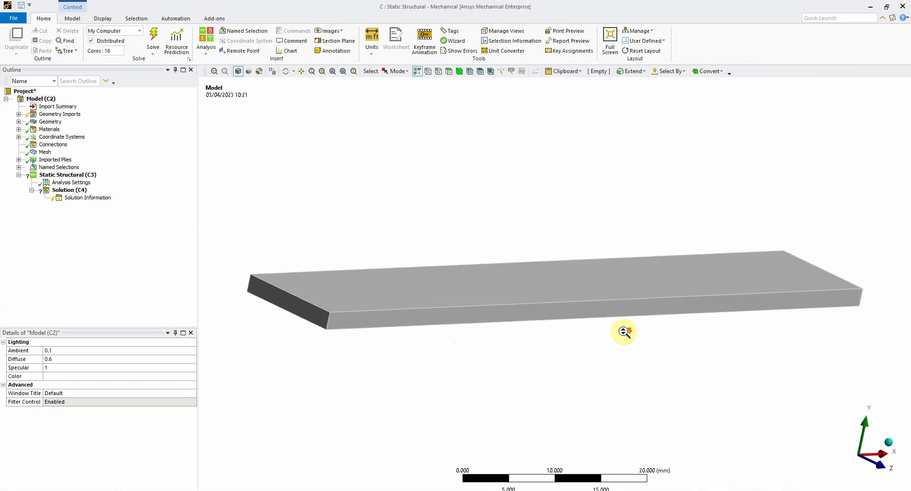
scroll(624, 332, down, 2)
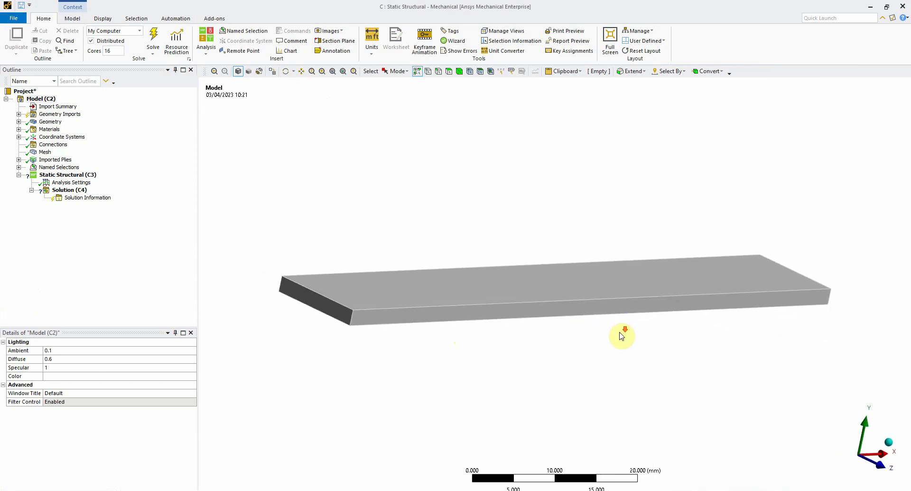
Examine the Geometry Imports branch, the source and options of Geometry Import (B3), and the details of SolidModel.1 under Geometry.
click(18, 114)
click(56, 122)
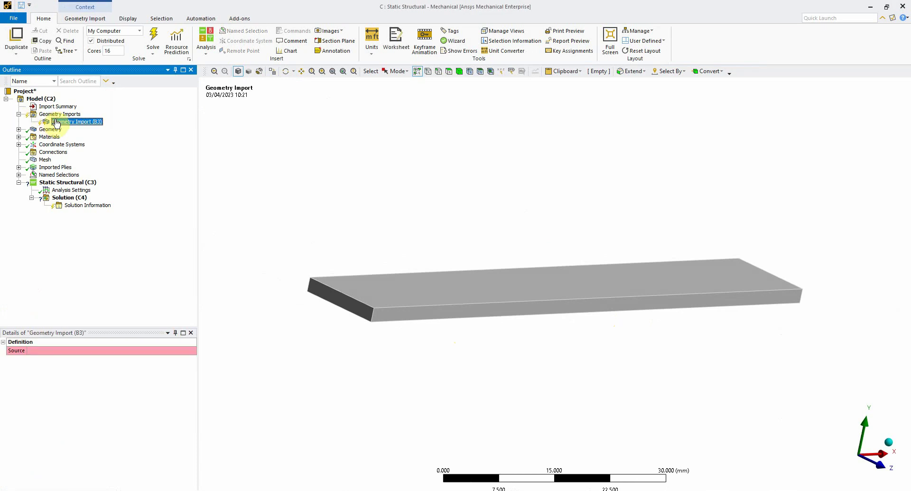
right_click(62, 124)
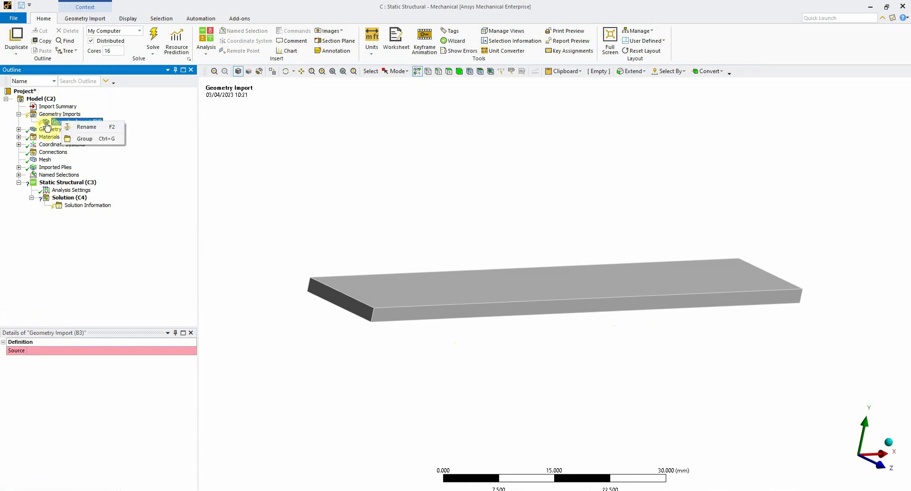
click(43, 115)
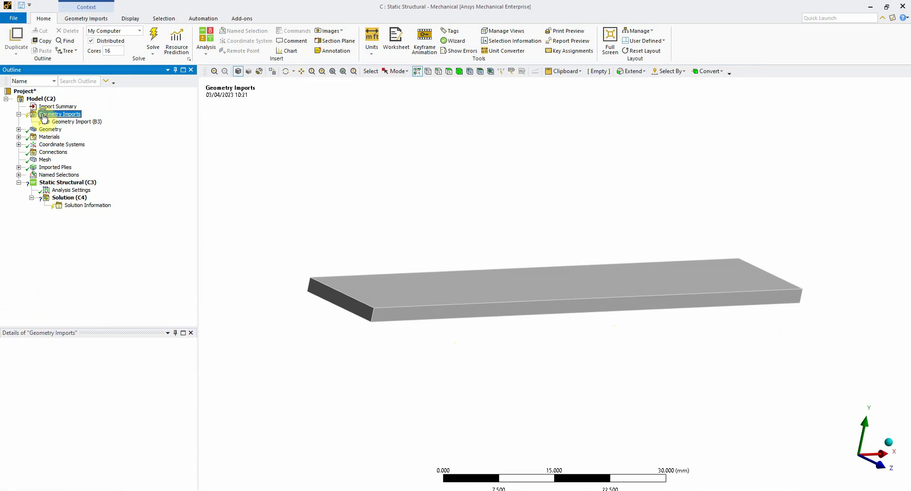
right_click(44, 116)
mouse_move(73, 121)
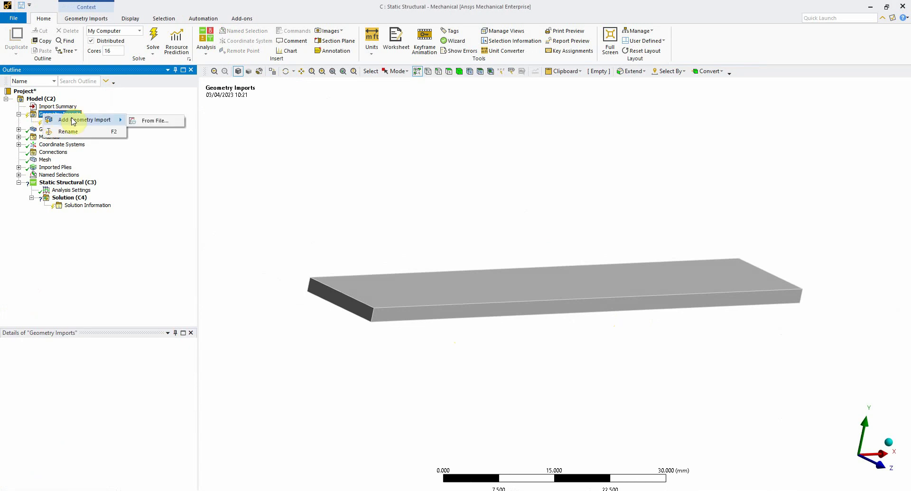
click(114, 107)
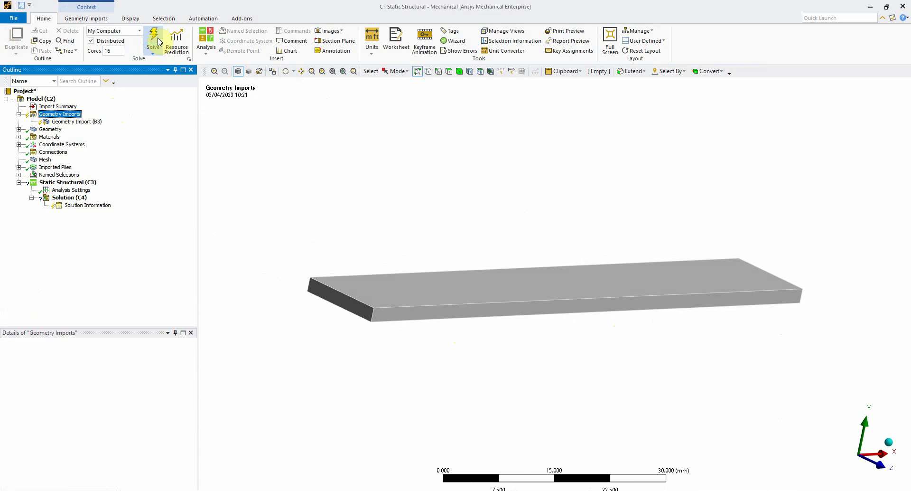
right_click(63, 117)
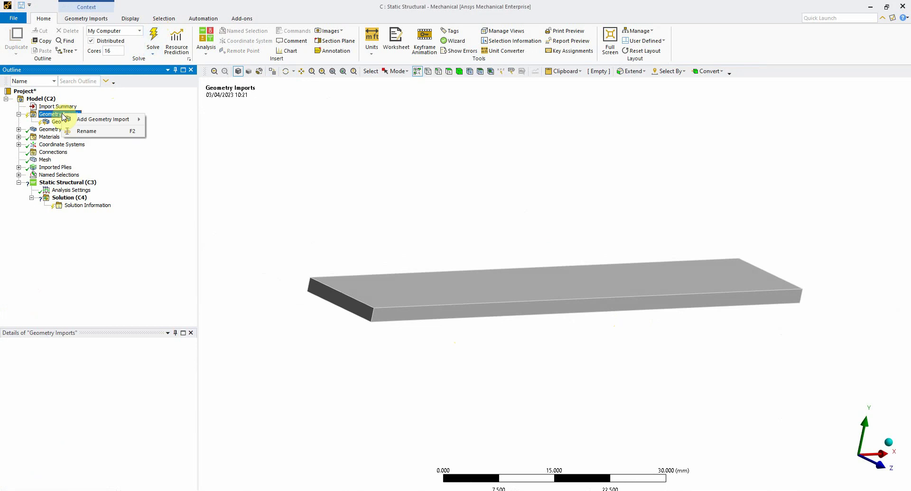
click(267, 158)
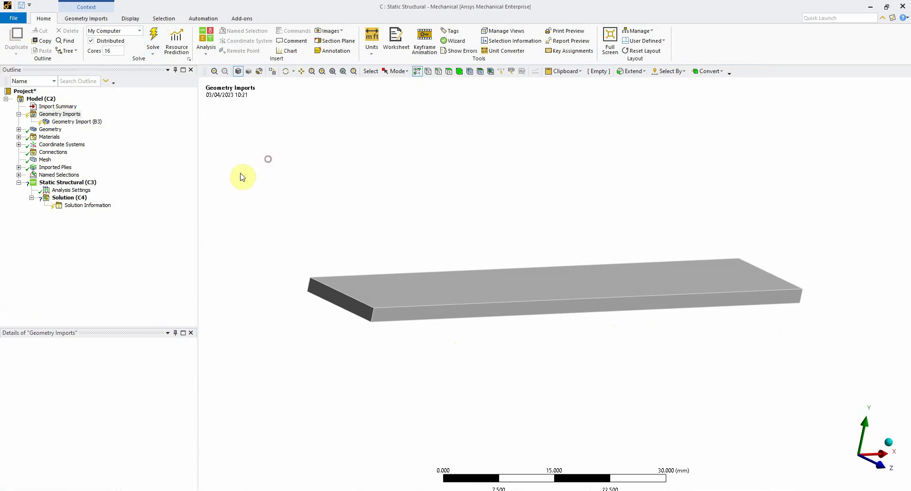
click(19, 129)
click(65, 137)
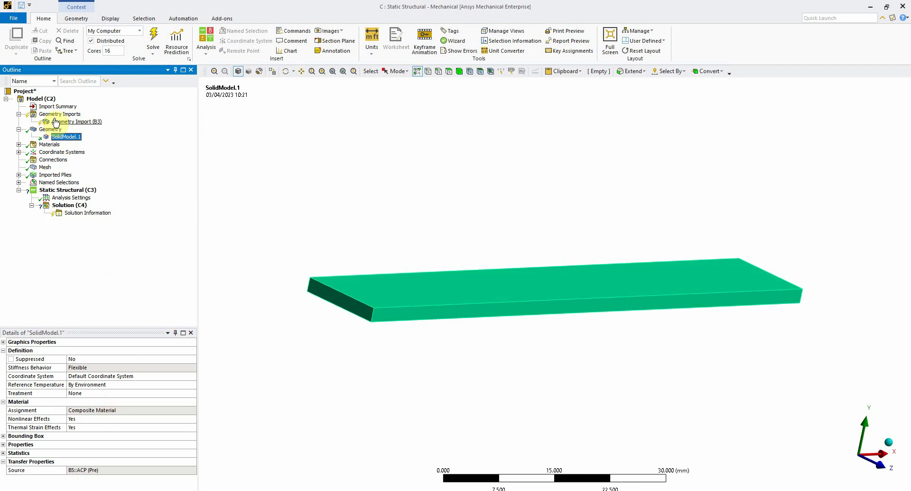
Apply a Fixed Support to the end face on the negative-X side of the beam in the Static Structural analysis.
click(47, 168)
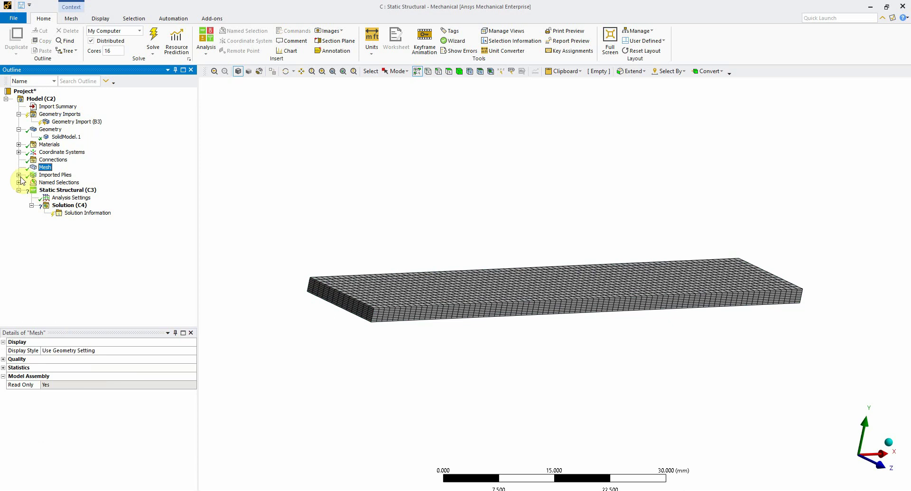
click(28, 190)
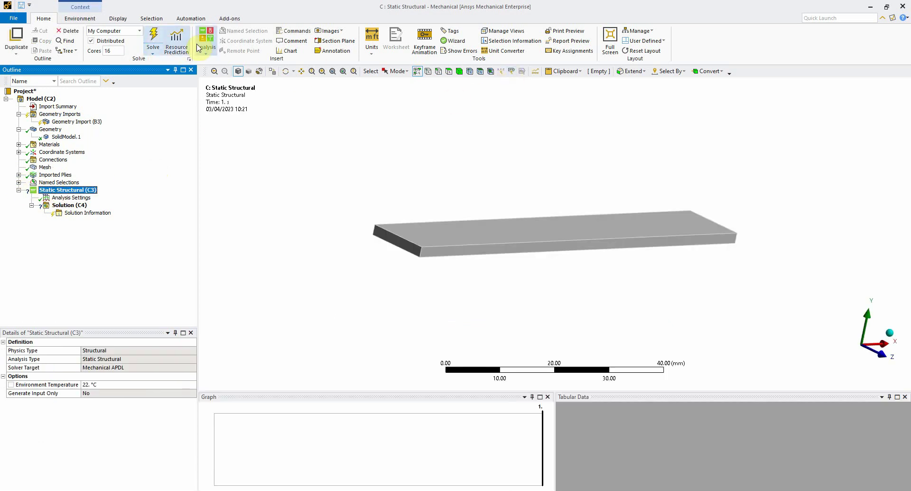
drag(730, 13, 642, 42)
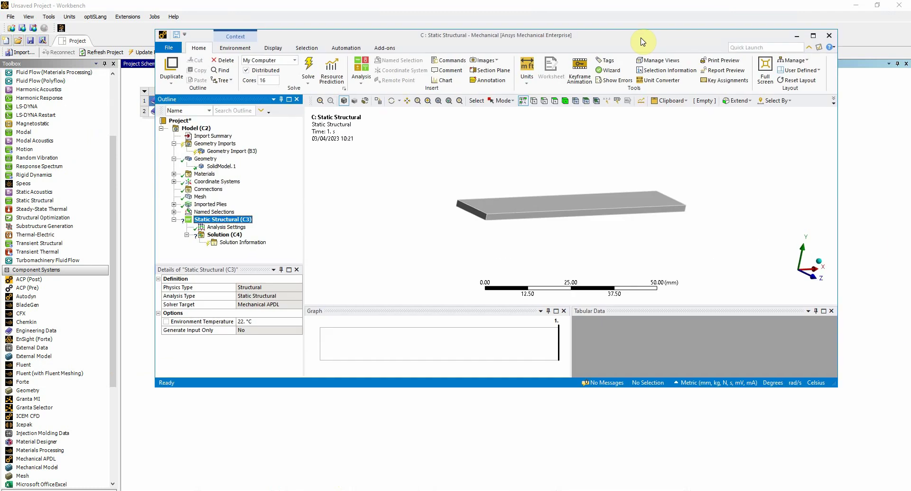
click(811, 36)
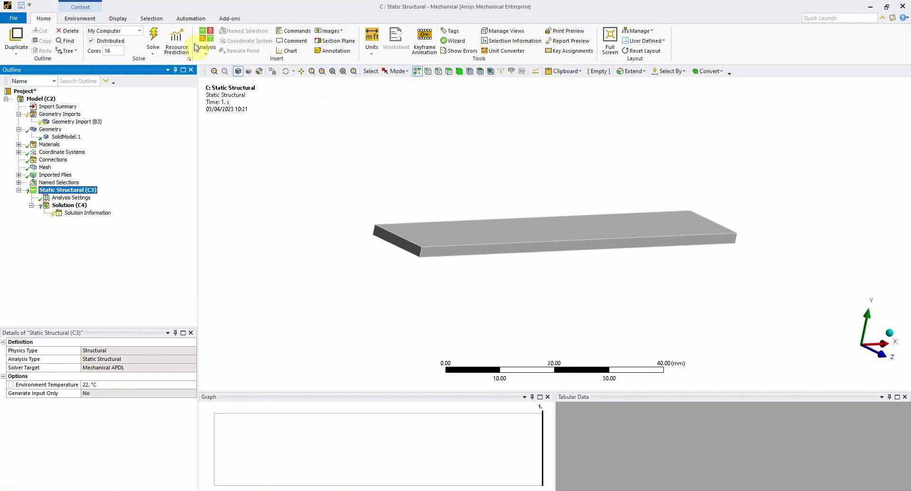
click(81, 18)
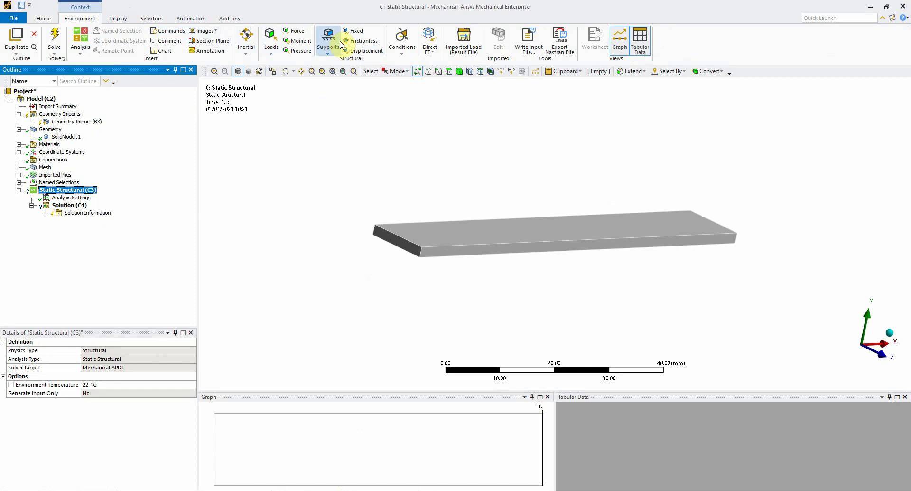
click(354, 31)
click(403, 247)
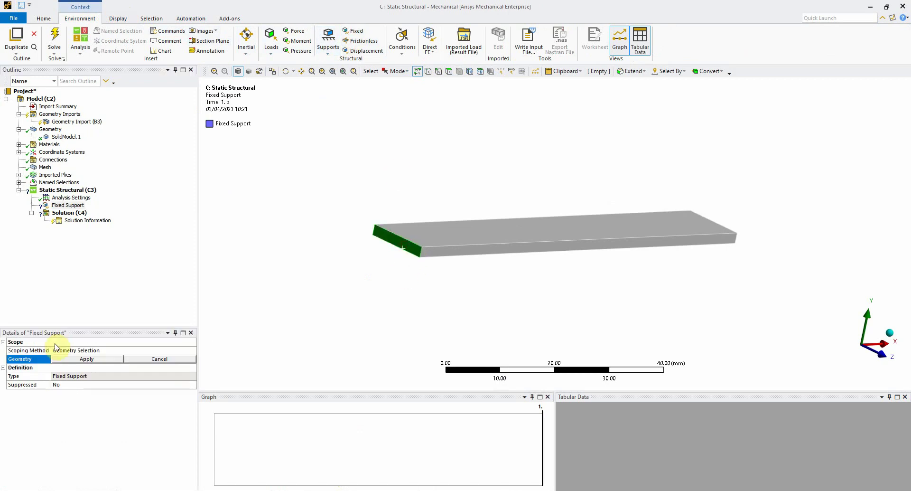
click(98, 361)
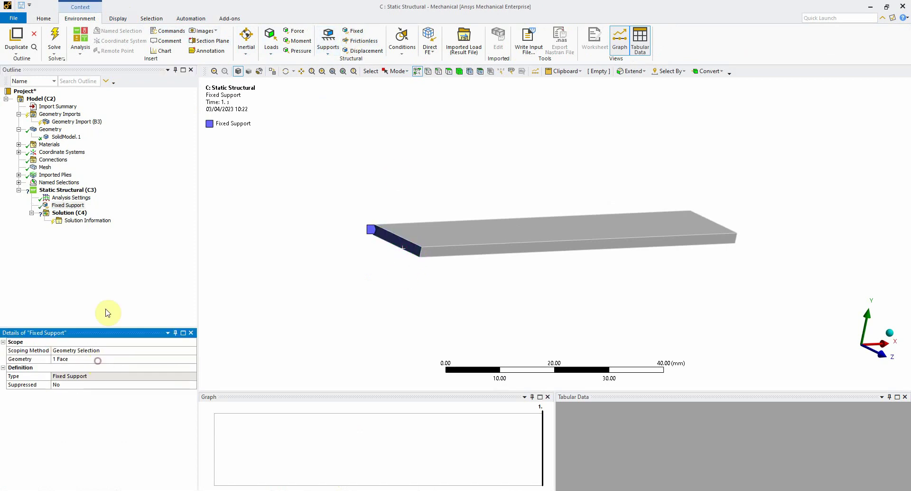
Insert a Force on the top edge at the beam's free end and define it by components.
click(63, 197)
right_click(62, 190)
mouse_move(113, 196)
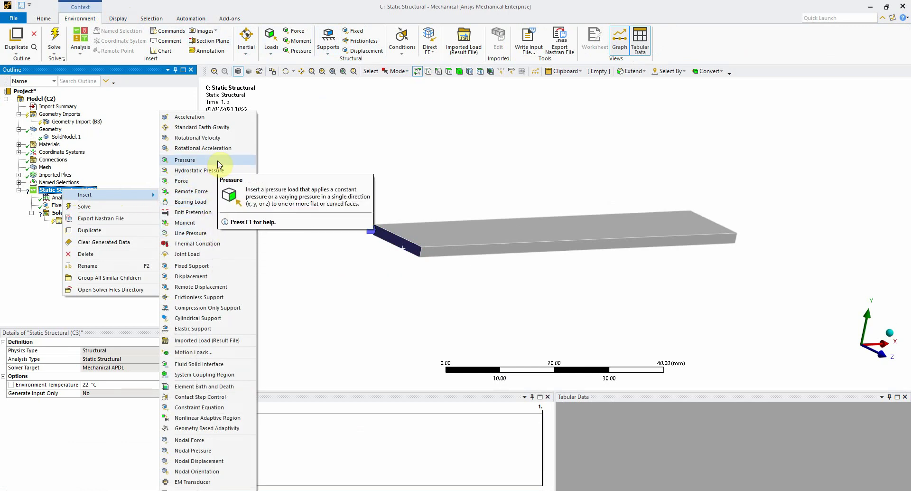
click(219, 181)
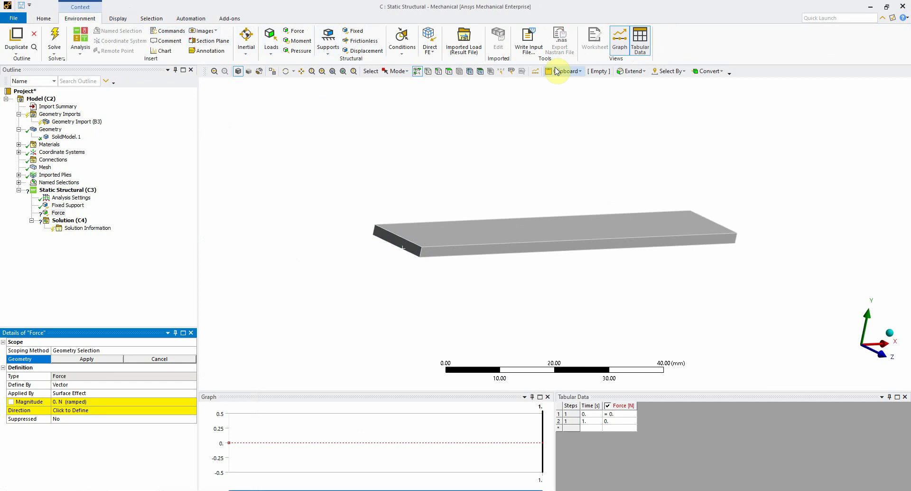
click(706, 219)
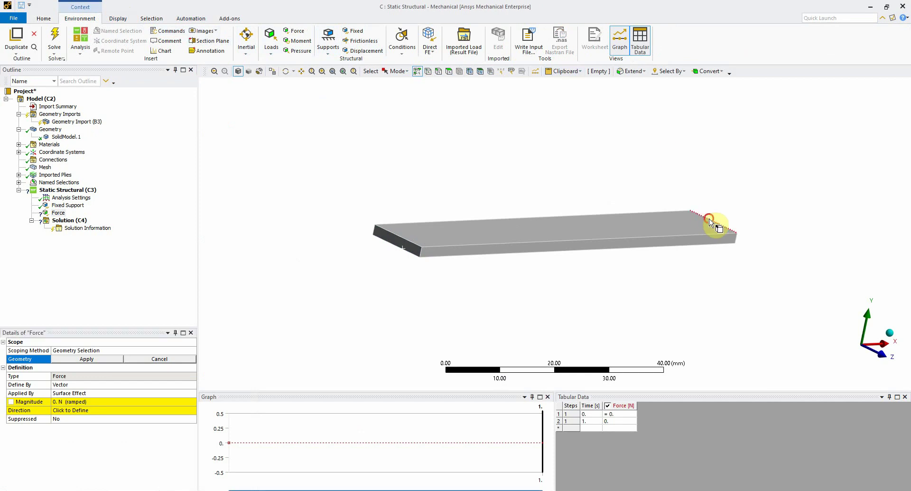
click(84, 359)
click(76, 384)
click(95, 402)
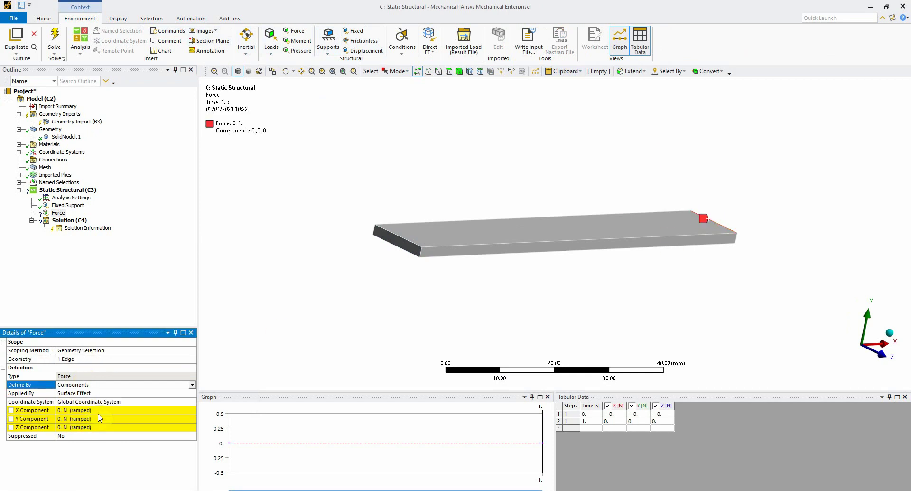
click(100, 393)
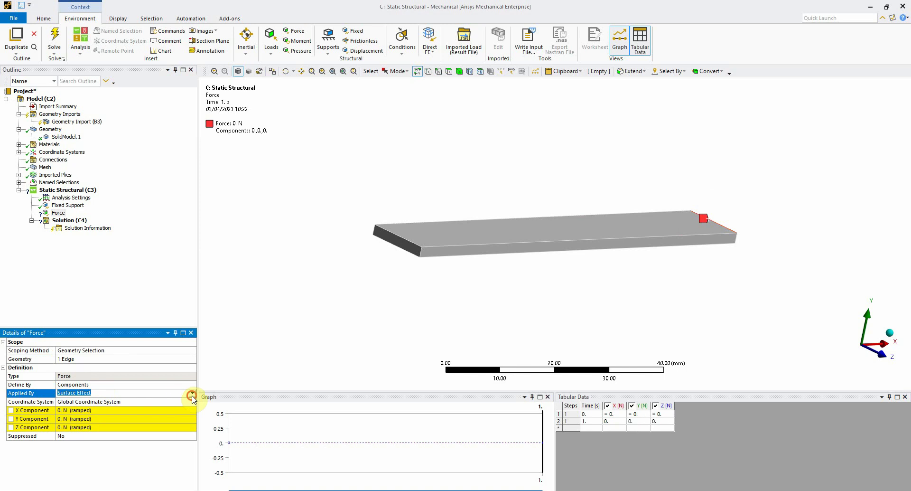
click(192, 396)
click(170, 410)
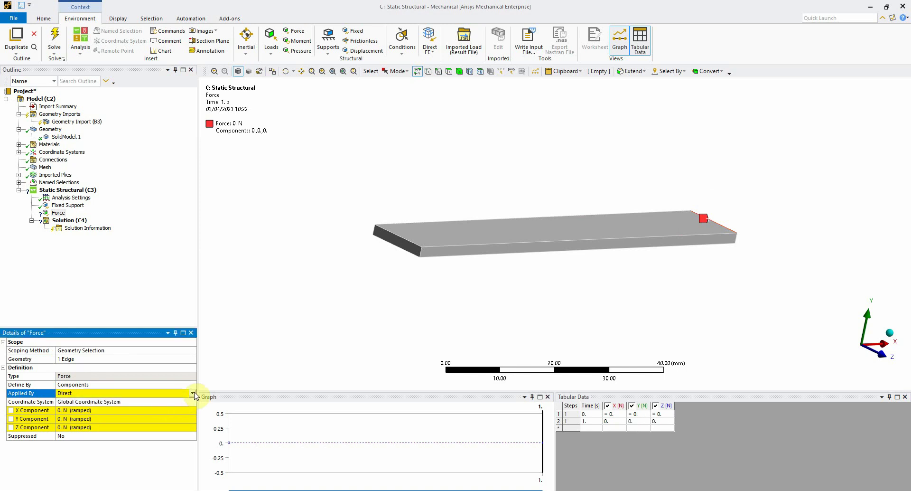
click(194, 394)
click(173, 401)
Set the force's Y component to -10 N and solve the analysis.
click(99, 419)
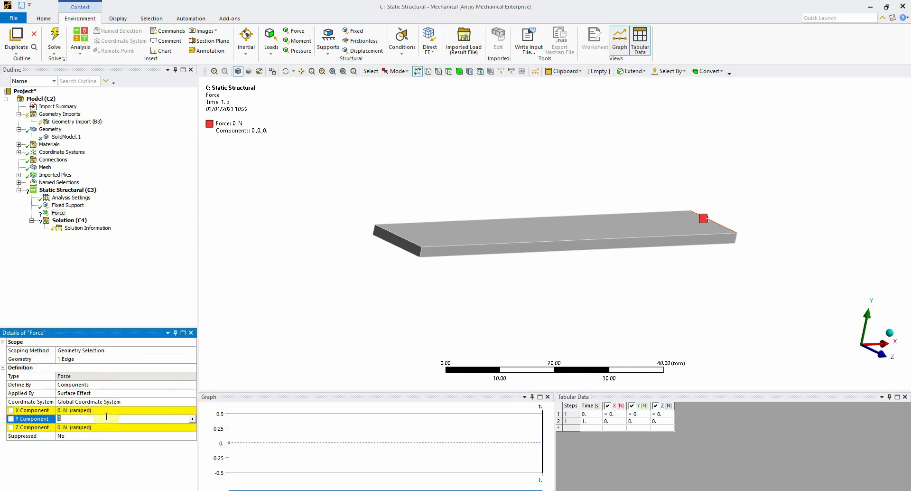
text(-10)
key(Return)
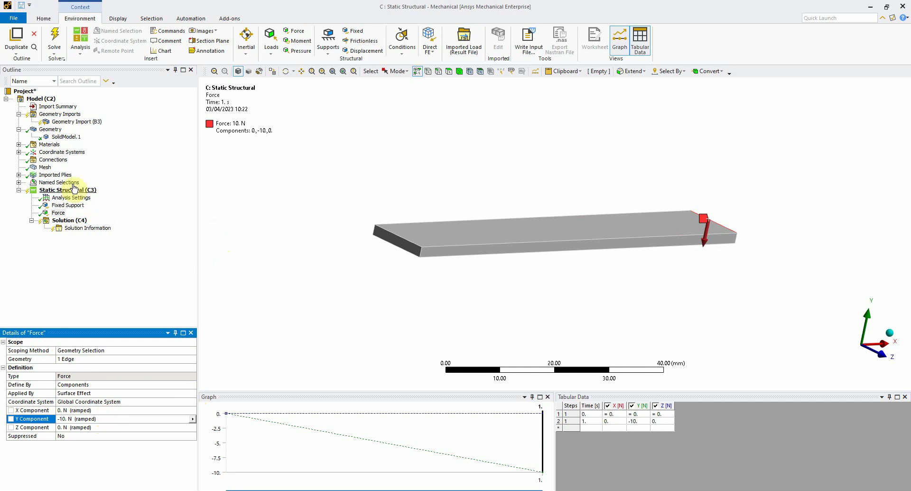
click(55, 38)
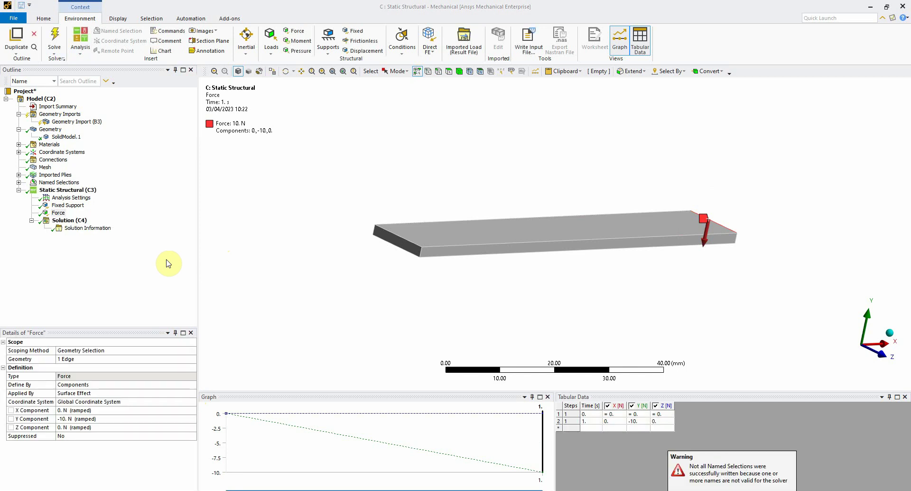
Add a Total Deformation result for all bodies to the Solution and evaluate it.
click(79, 222)
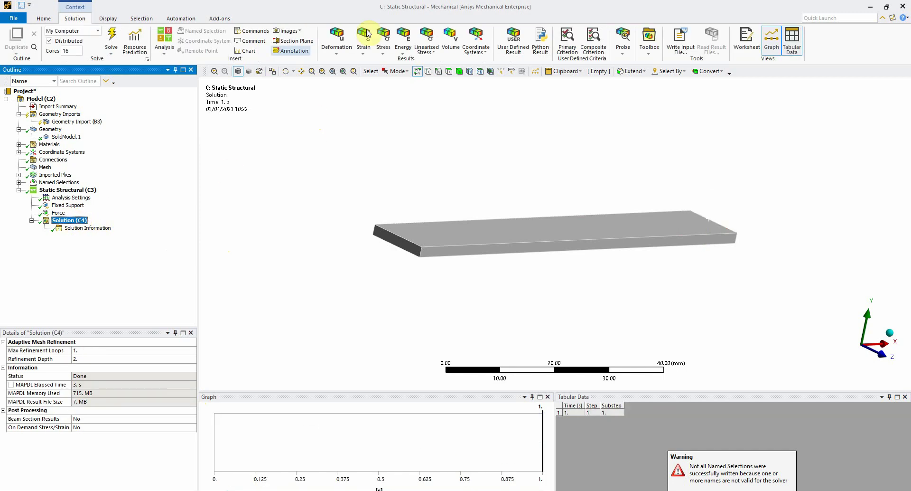
click(338, 37)
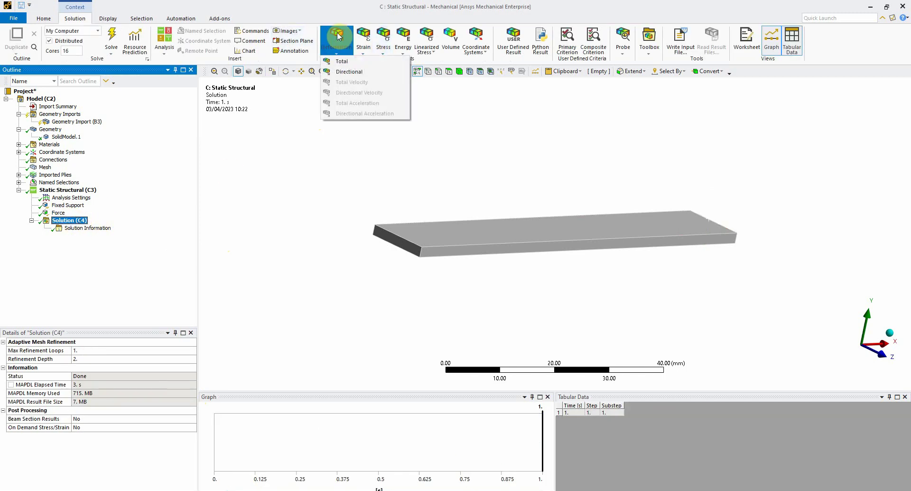
click(347, 63)
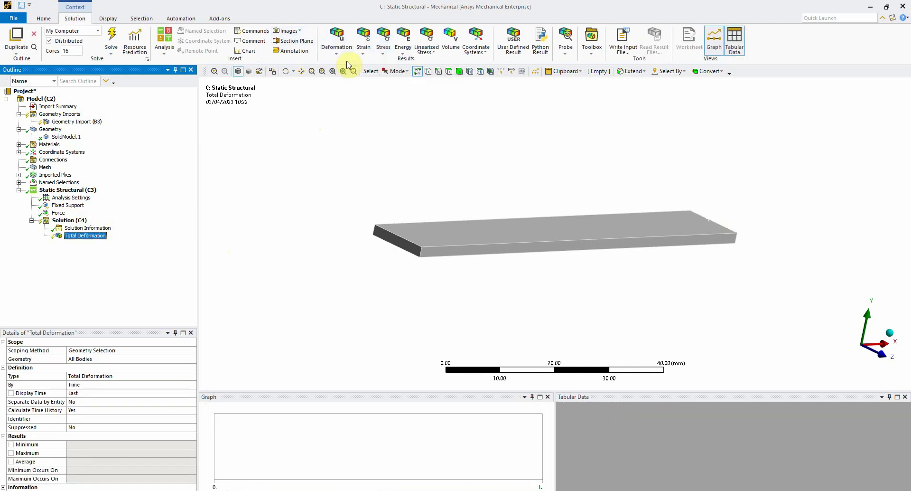
click(111, 39)
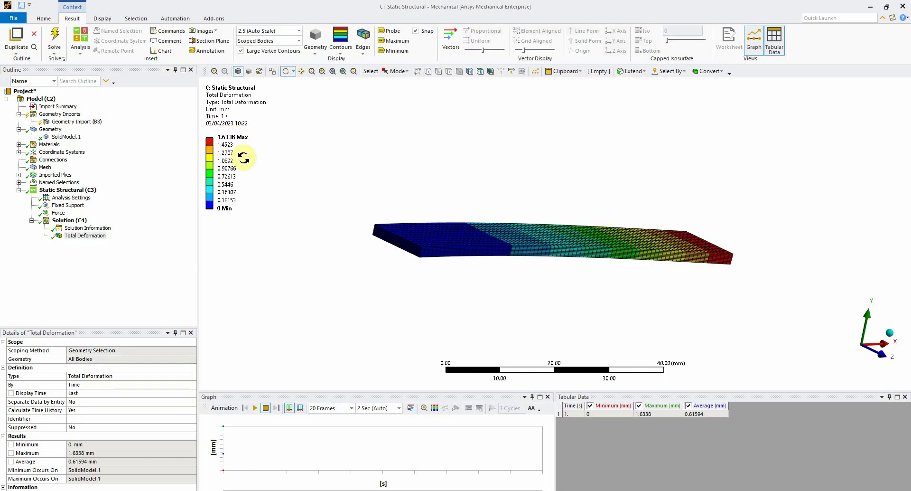
click(230, 144)
click(297, 280)
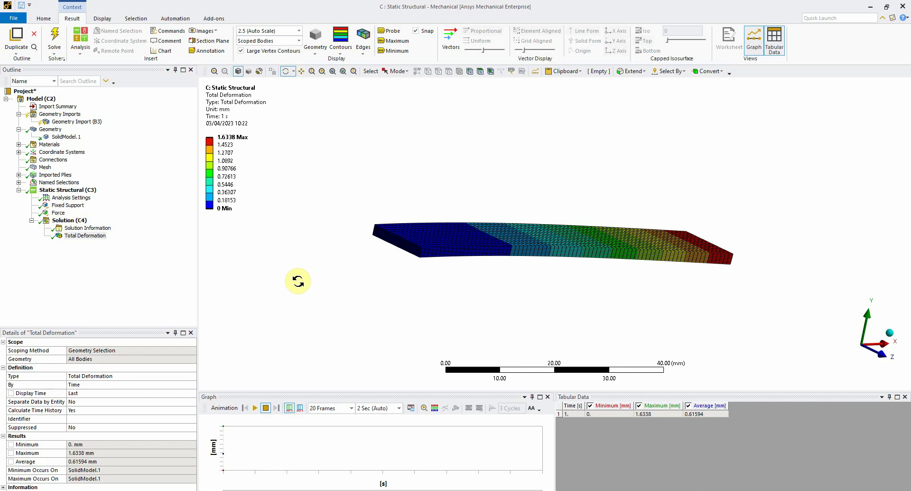
Switch to the CLT validation workbook in Excel and enter 1.63 as the ANSYS deflection in cell E193.
key(alt+Tab)
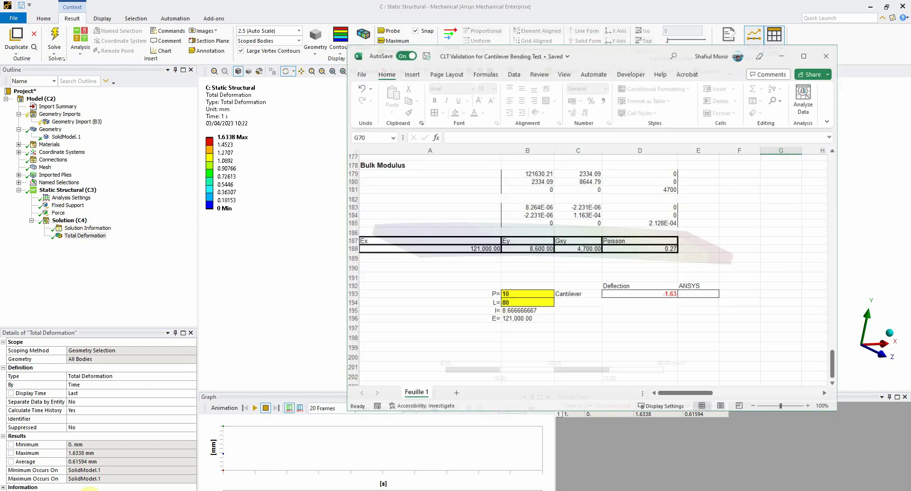
click(705, 287)
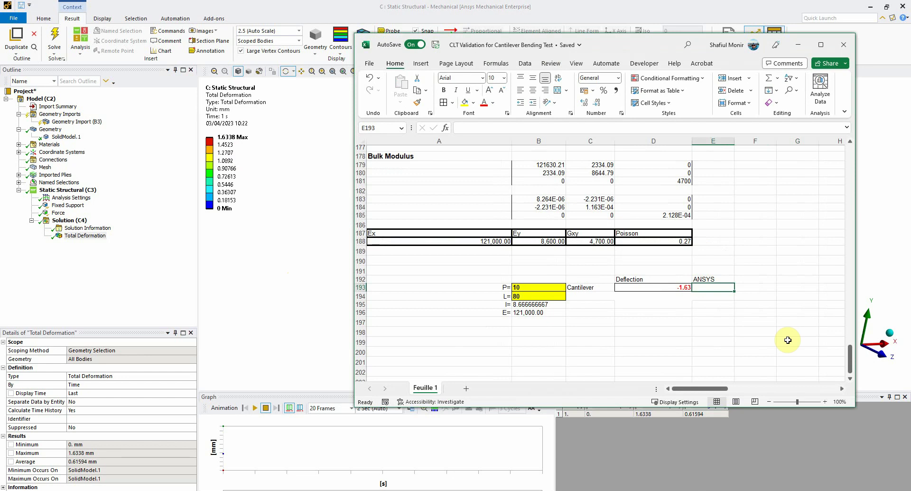
text(1.63)
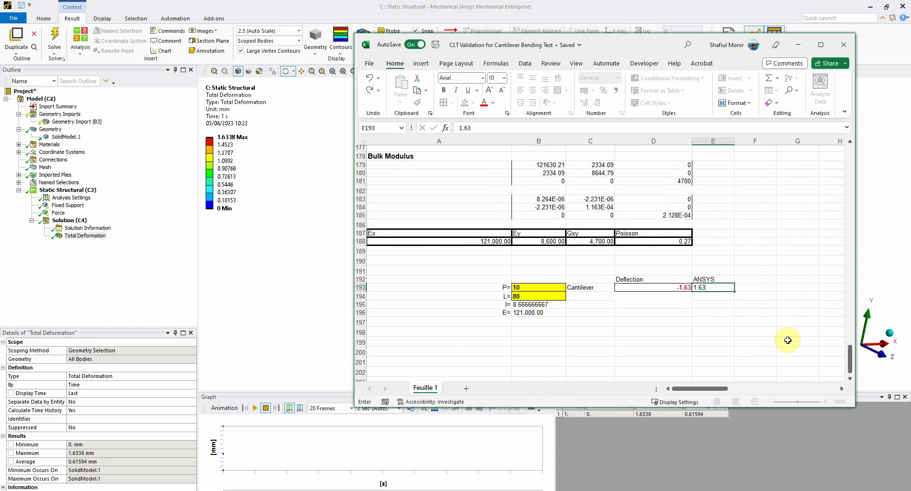
key(Return)
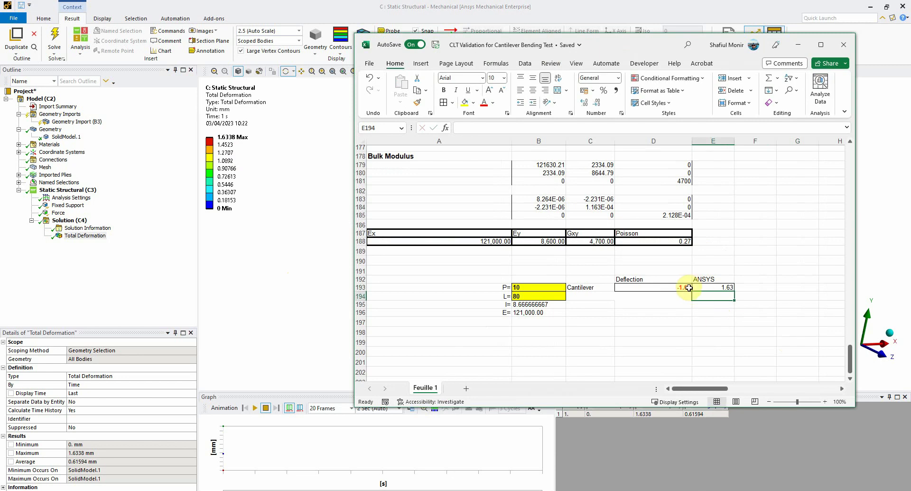
Review the calculated top stresses of the plies in the fiber coordinate system, next to the blank ANSYS cells.
drag(688, 390, 807, 391)
scroll(784, 343, up, 3)
scroll(788, 332, up, 20)
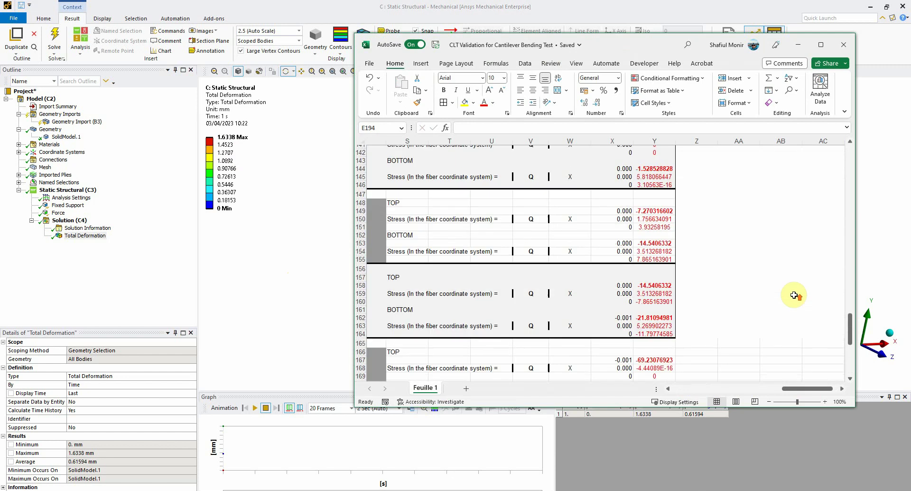
scroll(794, 295, up, 1)
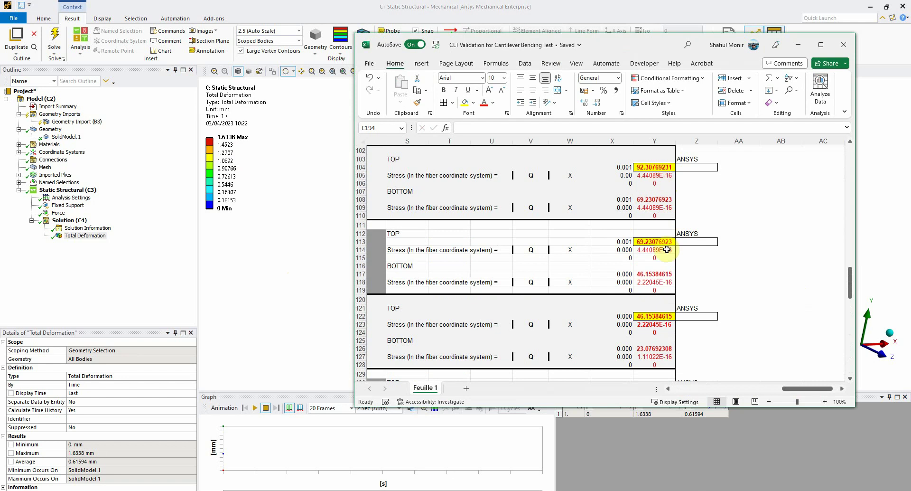
scroll(667, 323, down, 1)
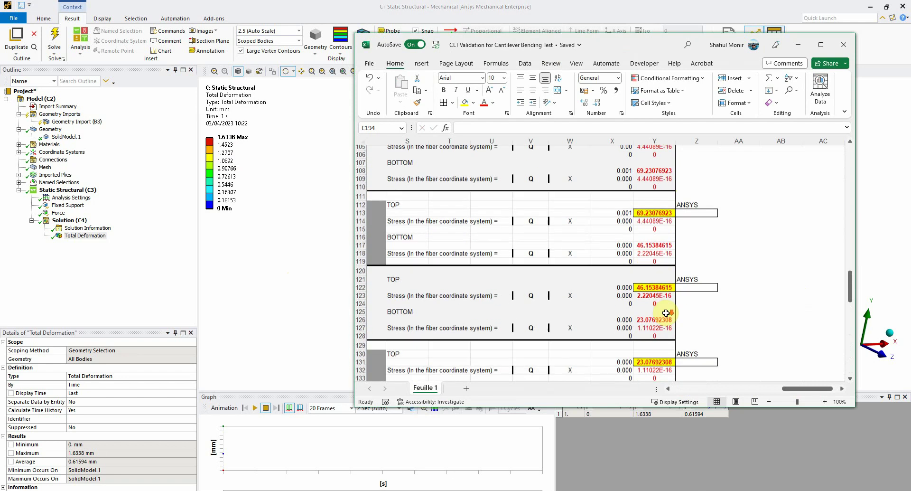
Switch back to Mechanical and add a Normal Stress result to the Solution.
click(114, 271)
click(68, 220)
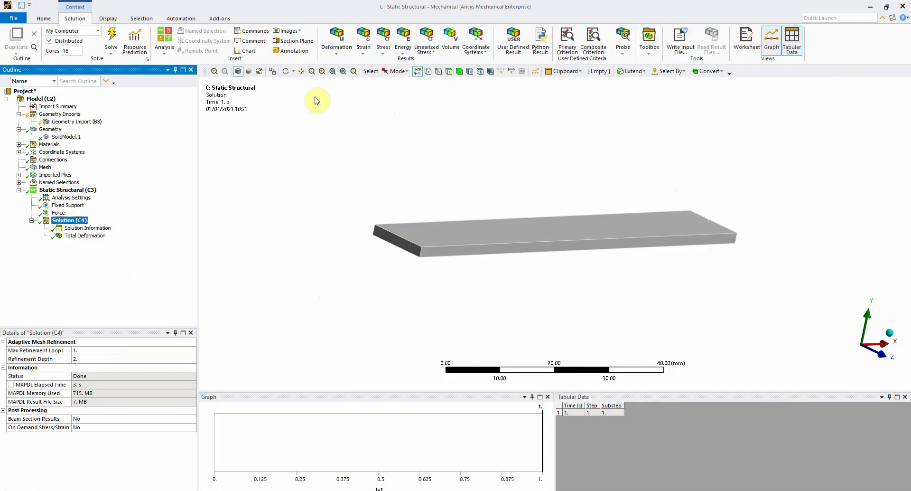
click(386, 38)
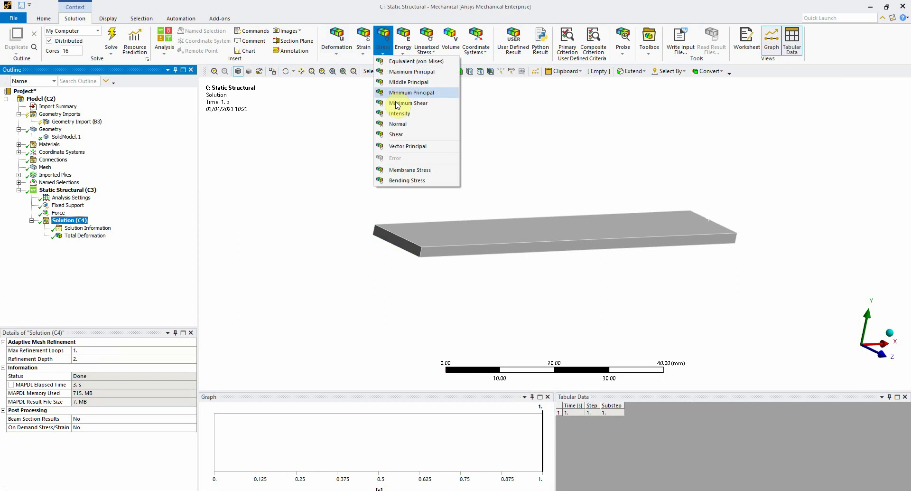
click(398, 120)
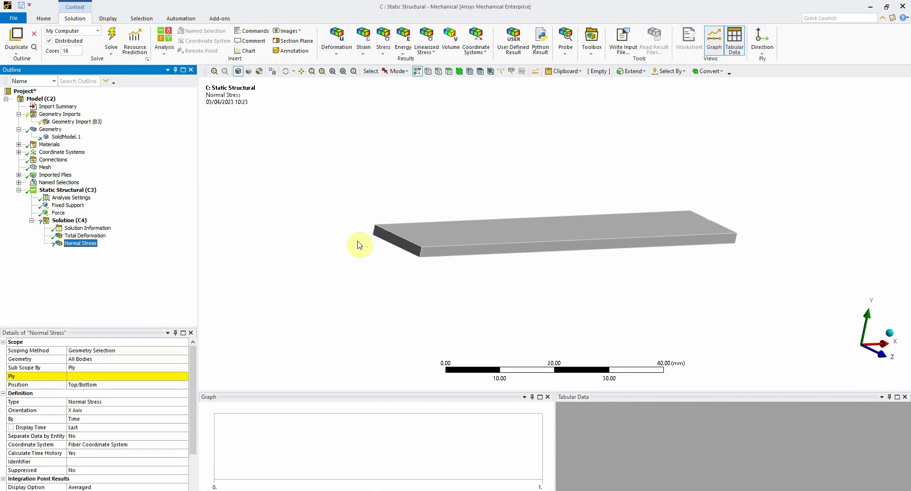
Scope the Normal Stress result to the topmost analysis ply, P1L8__ModelingPly.1, from the imported ACP plies.
click(121, 376)
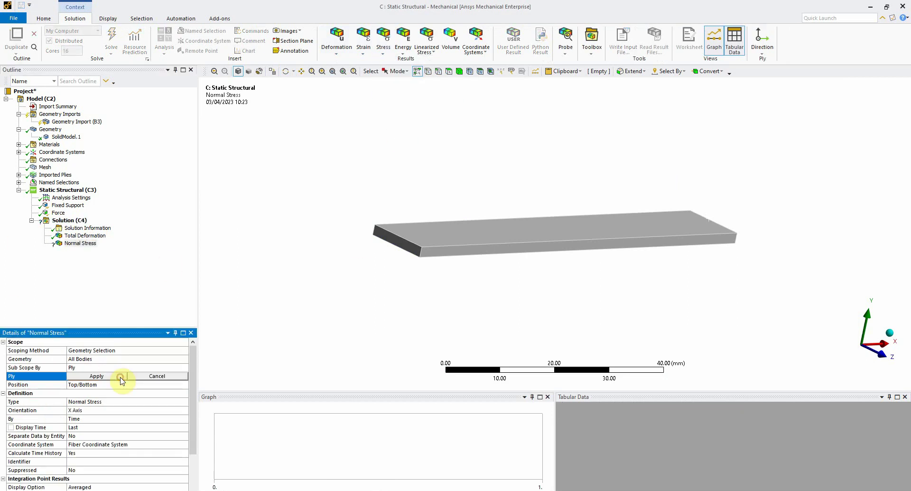
click(19, 175)
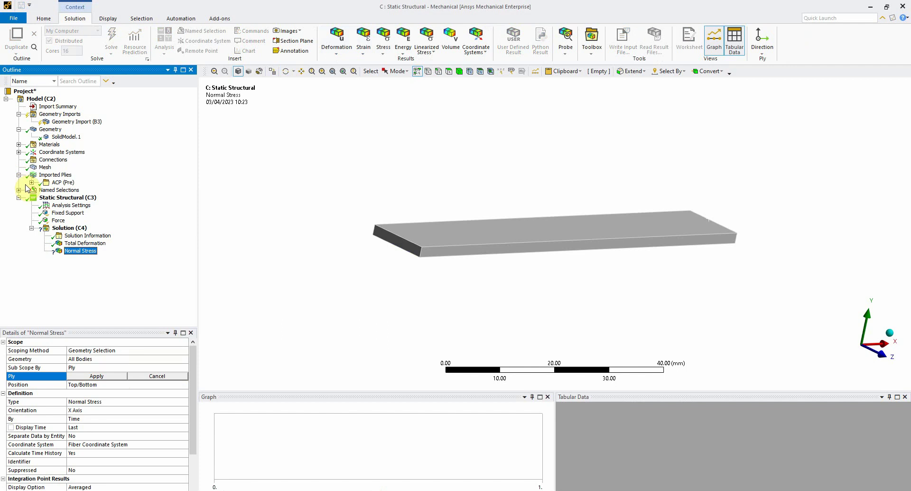
click(32, 182)
click(44, 190)
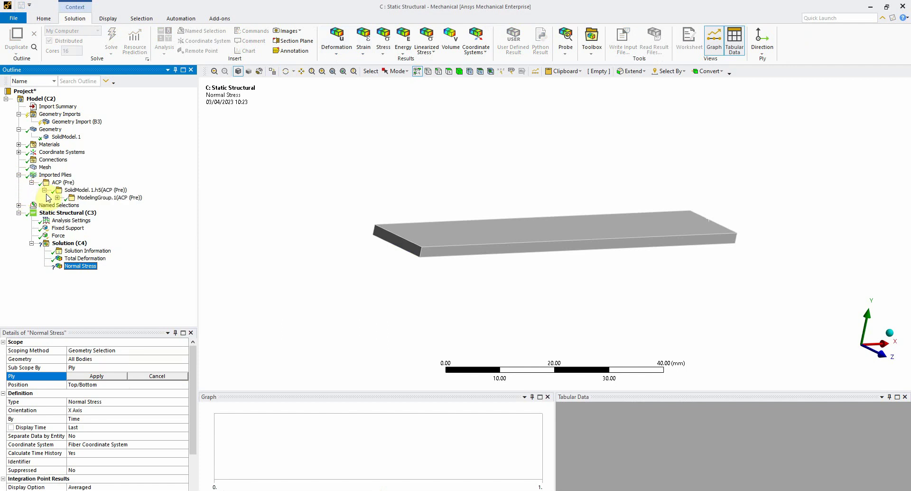
click(57, 197)
click(71, 206)
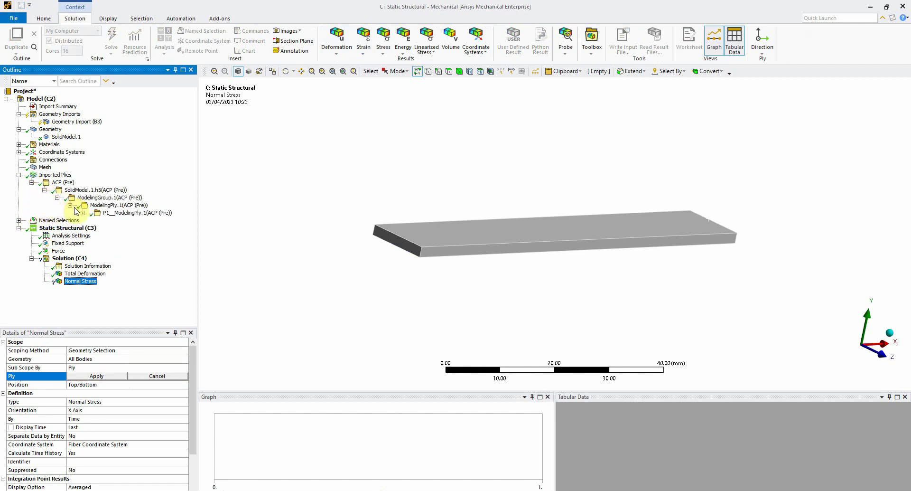
click(83, 213)
click(141, 274)
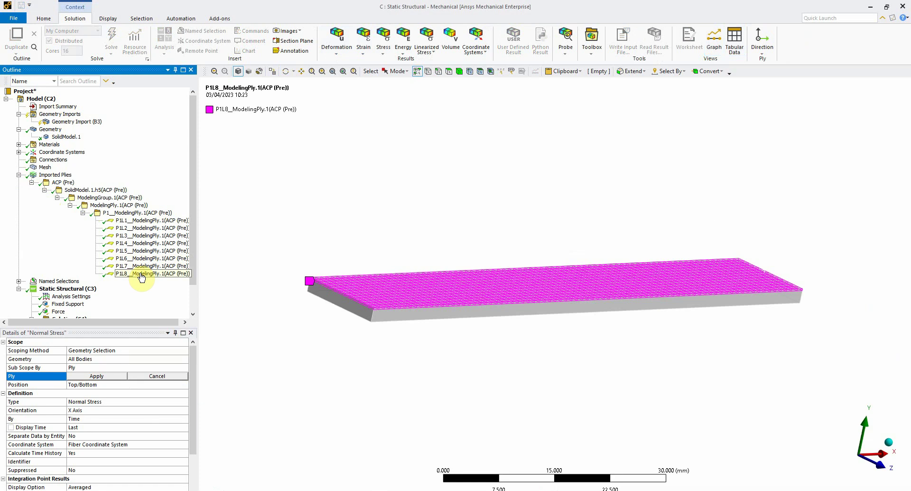
click(107, 387)
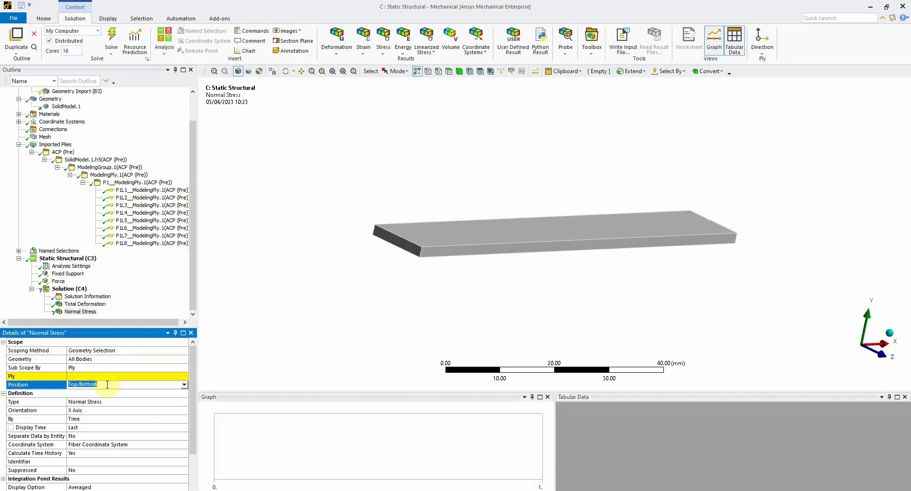
click(106, 375)
click(155, 244)
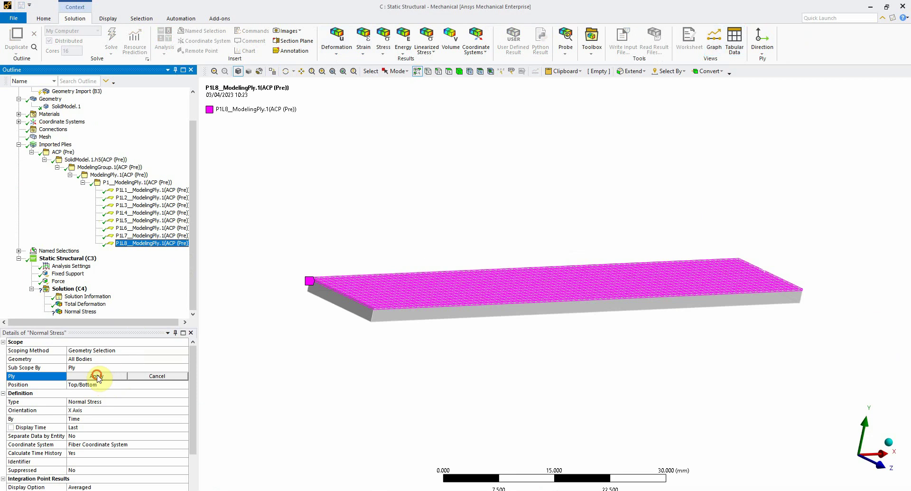
click(96, 376)
Set the Normal Stress result's ply position to Top and evaluate it.
click(182, 386)
click(184, 386)
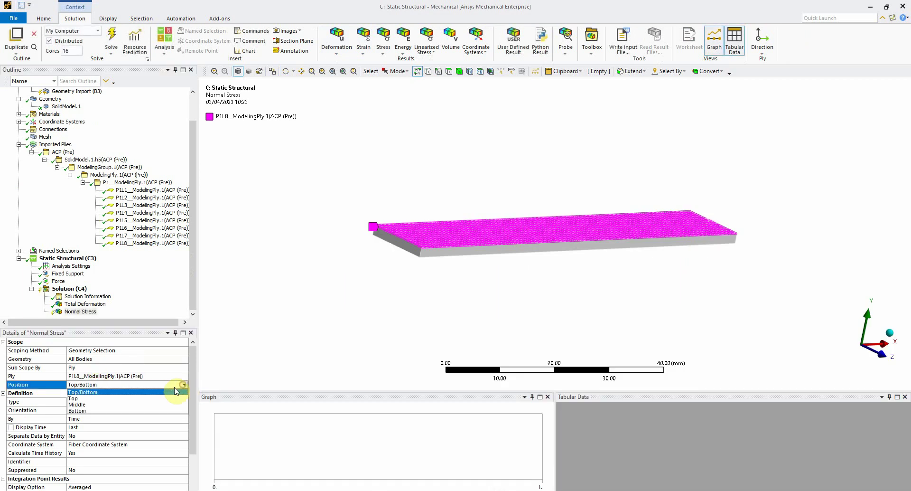
click(152, 399)
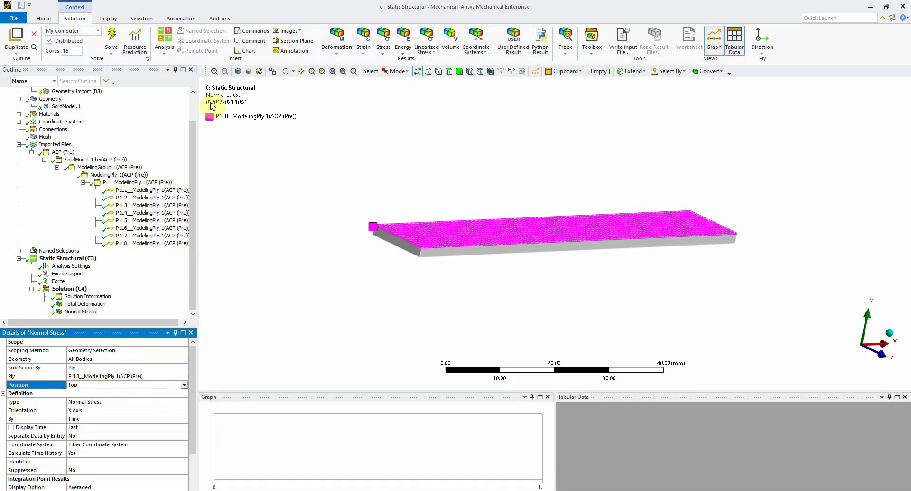
click(110, 39)
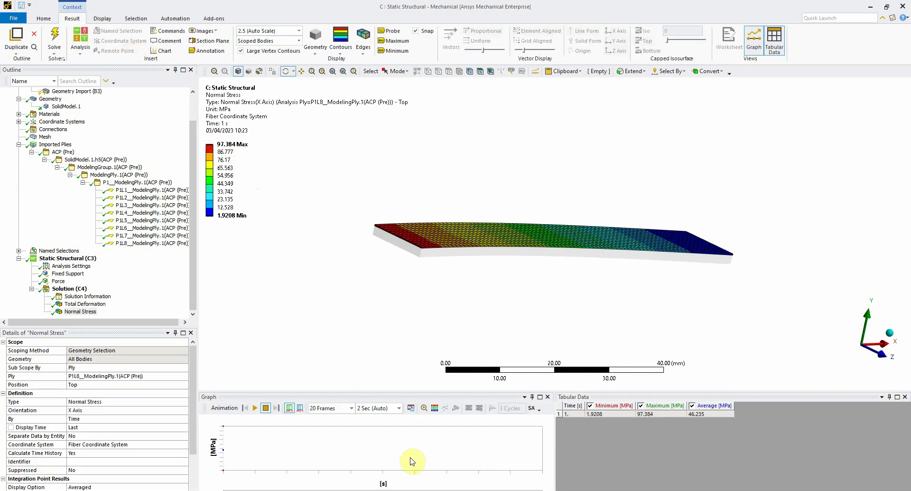
Duplicate the evaluated Normal Stress result in the Solution without its results.
right_click(69, 312)
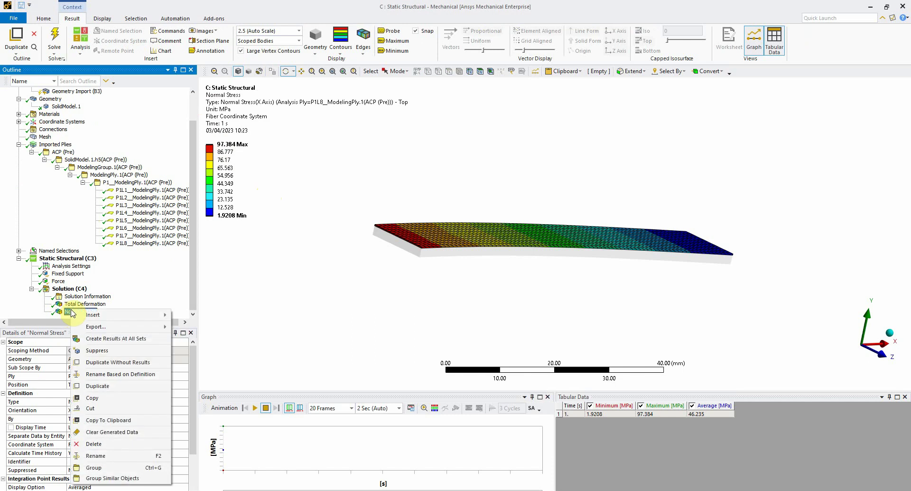
click(118, 362)
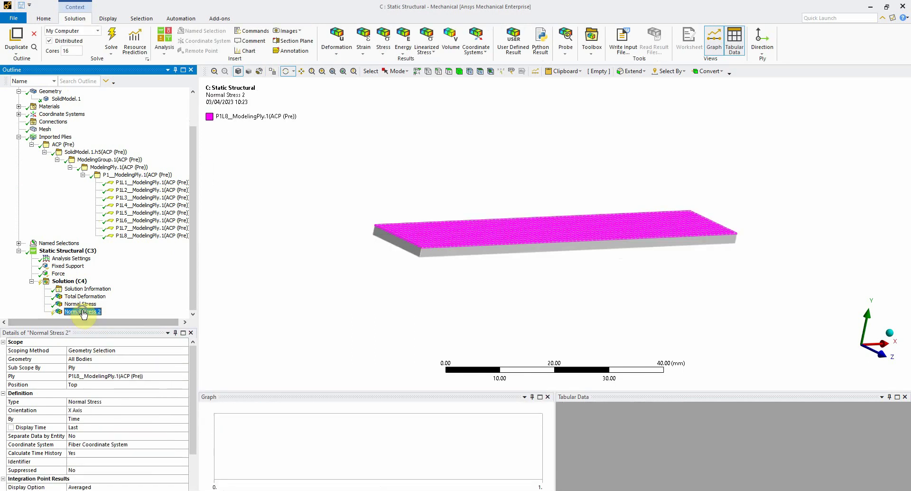
Duplicate the Normal Stress 2 result without results twice, making two more normal stress results under the Solution.
right_click(84, 311)
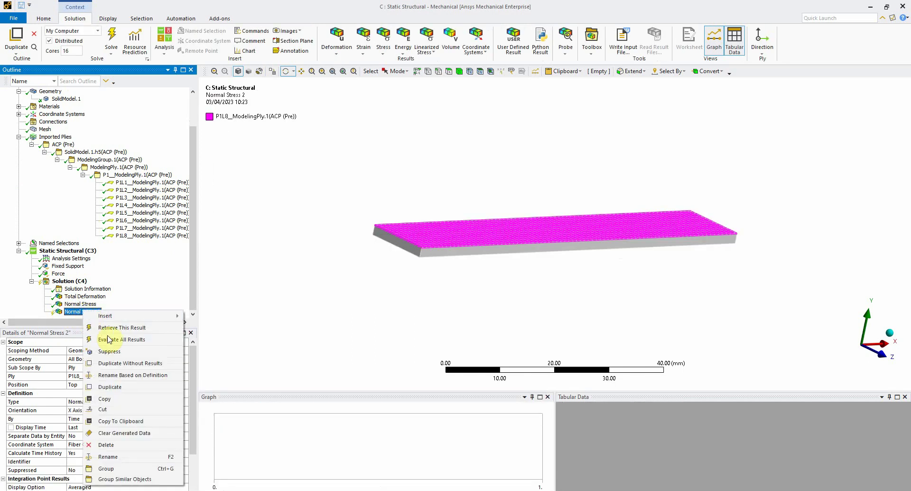
click(116, 363)
right_click(82, 312)
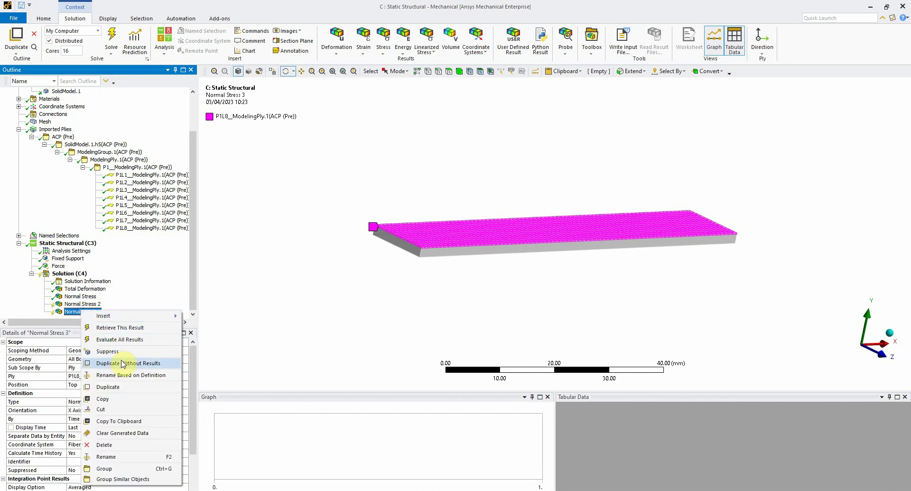
click(124, 363)
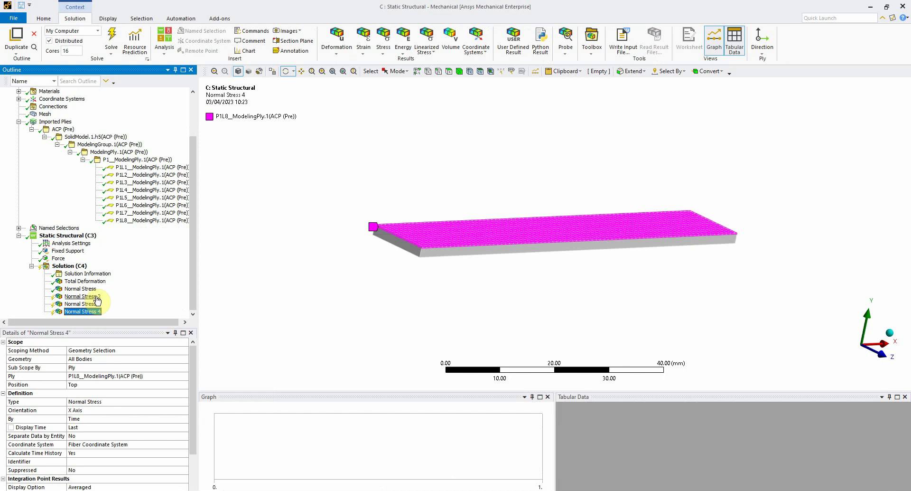
Scope the Normal Stress 2 result to ply P1L7__ModelingPly.1.
click(92, 296)
click(127, 376)
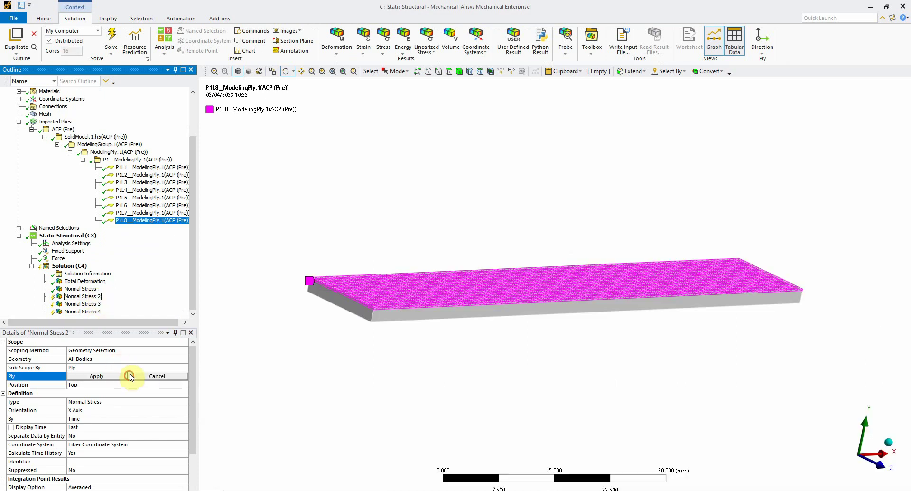
click(156, 212)
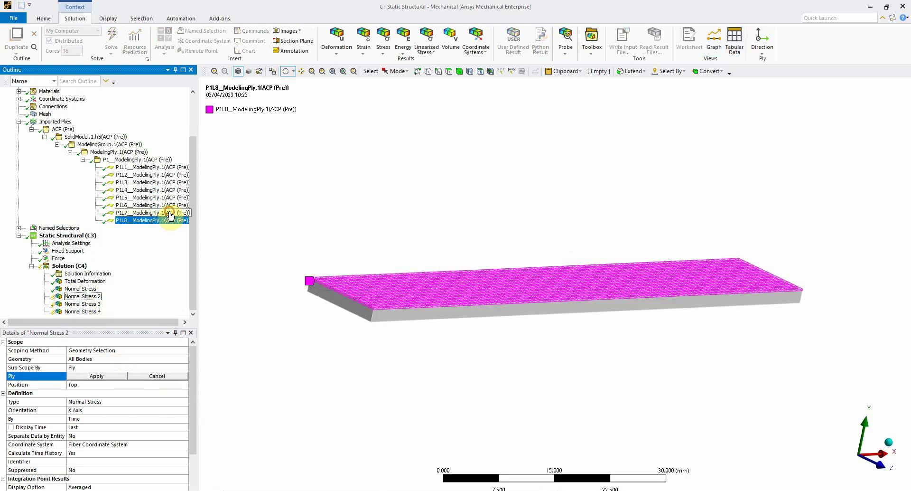
click(114, 375)
Scope the Normal Stress 3 result to ply P1L6__ModelingPly.1.
click(81, 303)
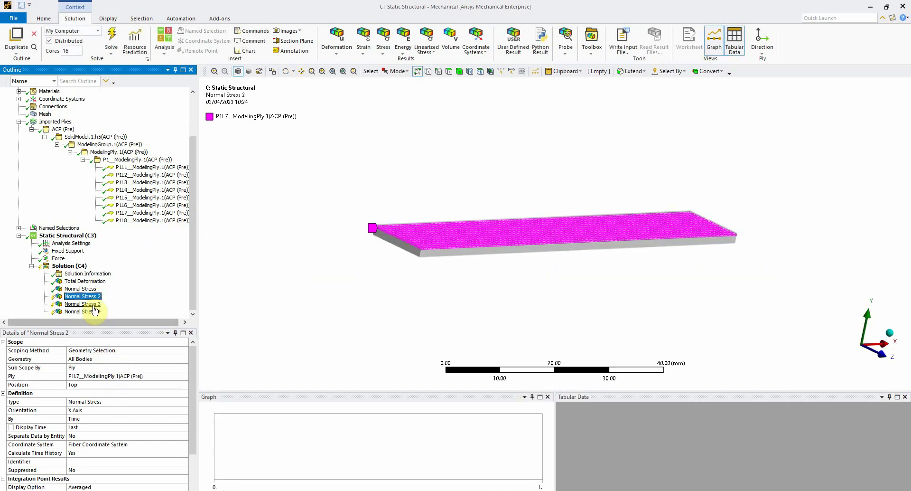
click(126, 376)
click(152, 206)
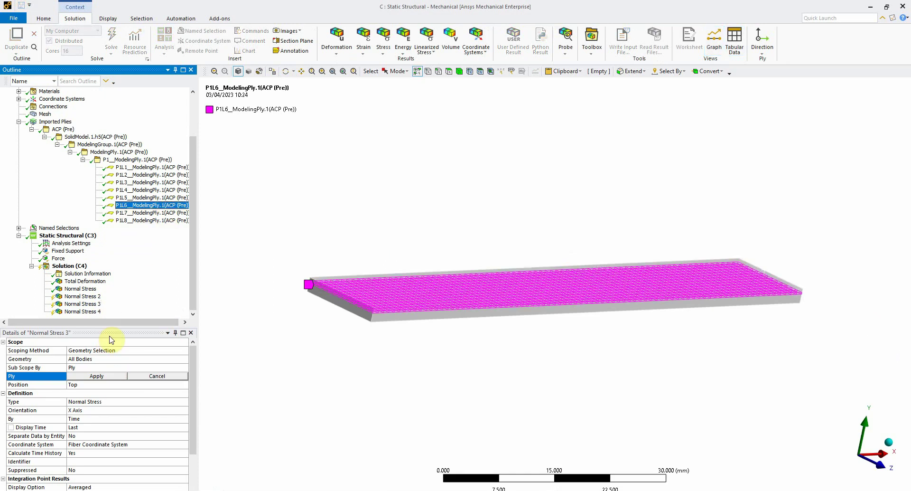
click(96, 375)
Scope the Normal Stress 4 result to ply P1L5__ModelingPly.1 and solve to evaluate the stress results.
click(82, 312)
click(125, 376)
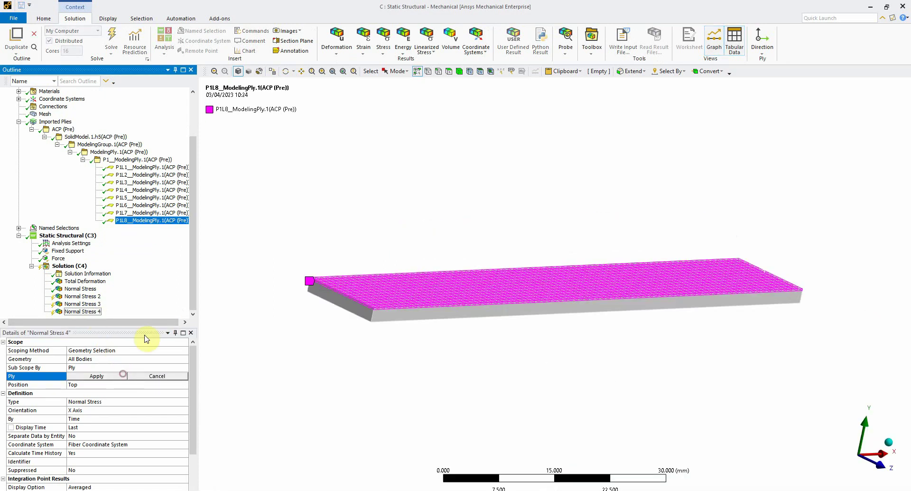
click(182, 198)
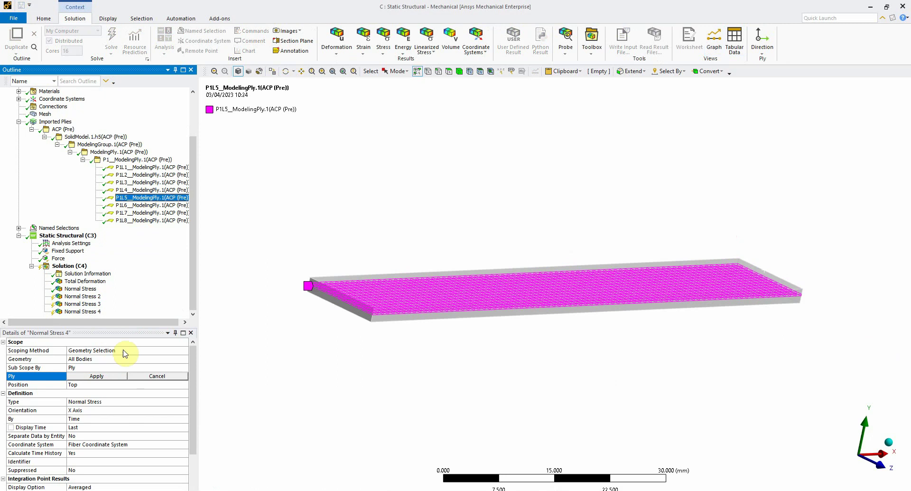
click(97, 376)
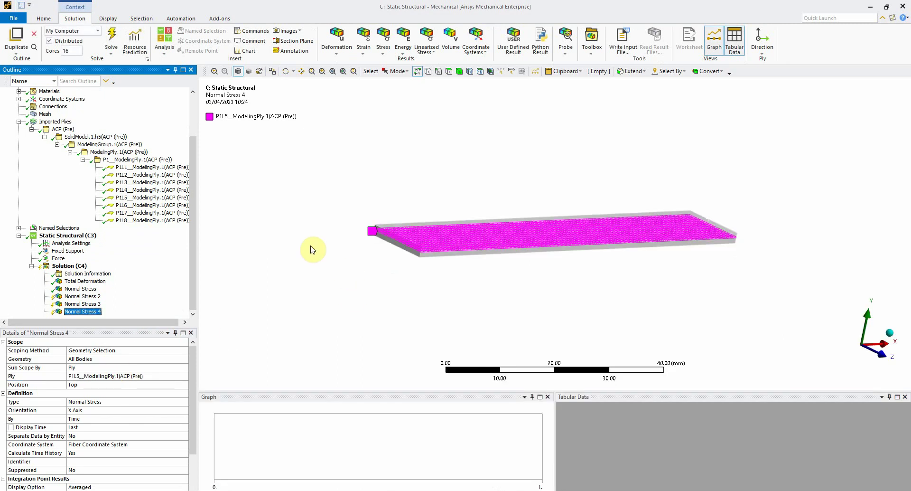
click(118, 43)
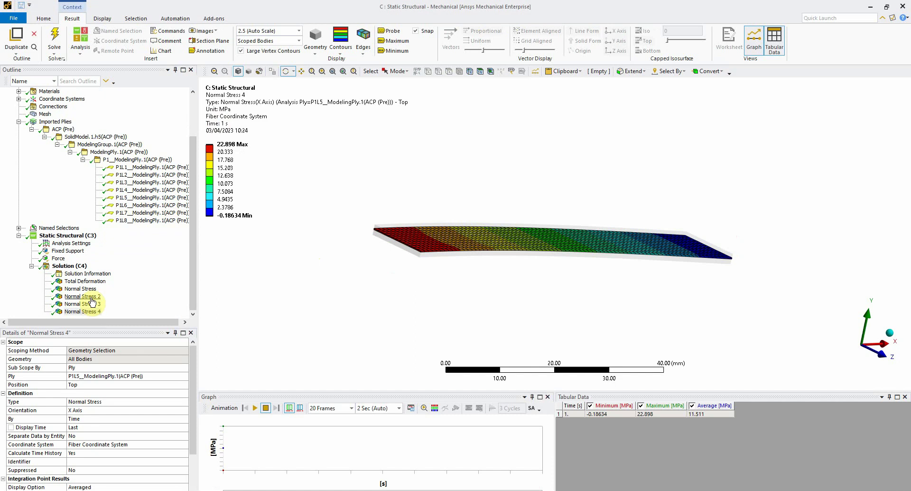
Display the Normal Stress result, switch to the CLT validation workbook in Excel and enter its maximum, 97.38, in ANSYS cell Z104.
click(79, 289)
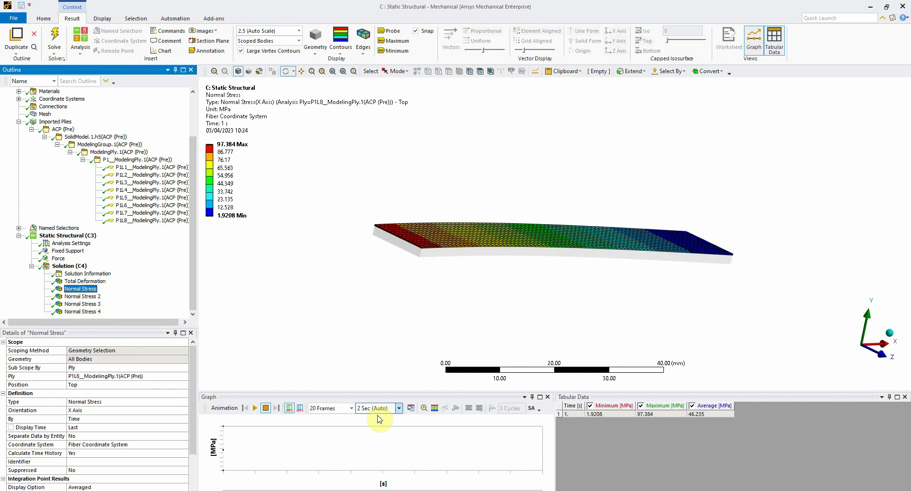
click(95, 489)
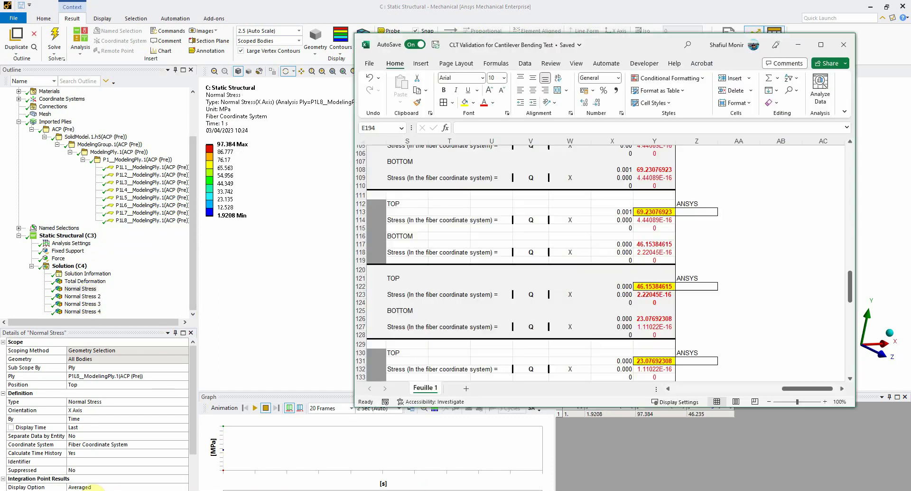
scroll(707, 202, up, 4)
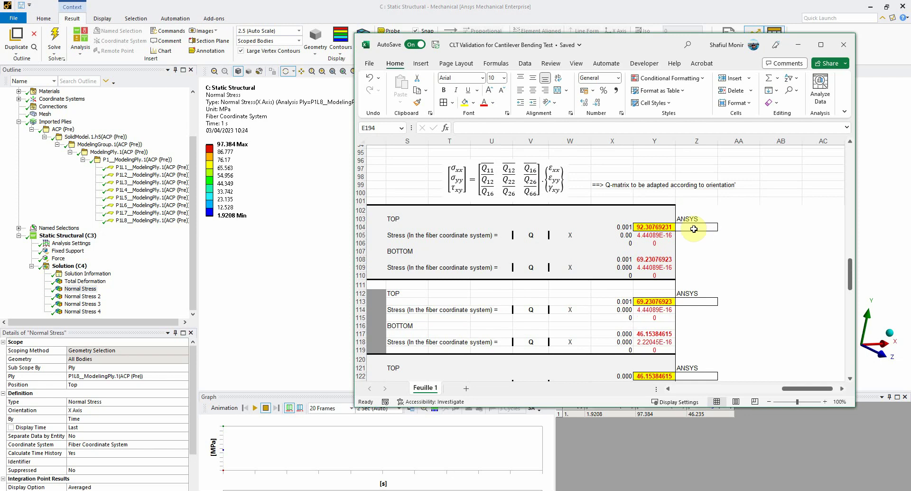
click(696, 230)
text(97.38)
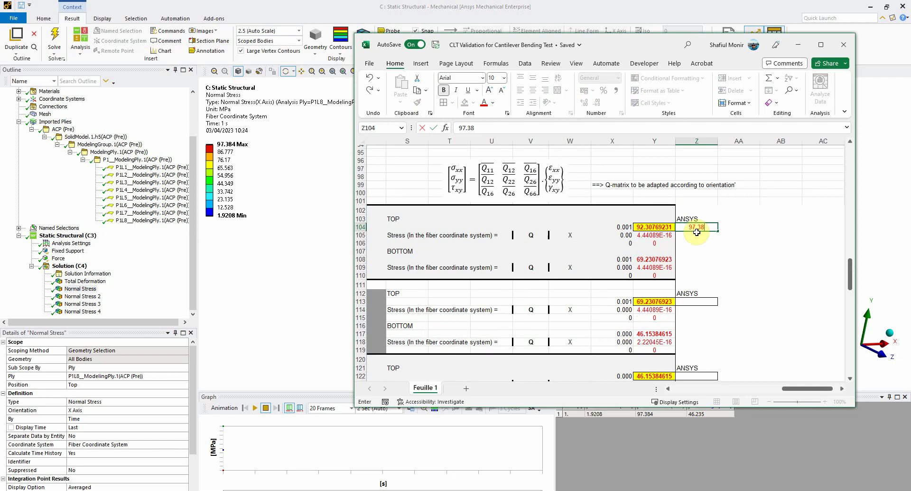
click(736, 255)
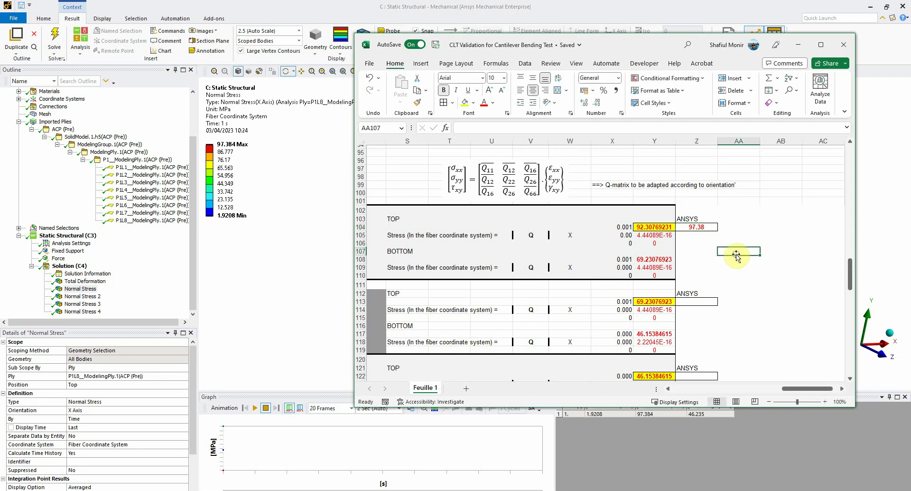
Display the Normal Stress 2 result in Ansys Mechanical and enter its maximum, 69.96, in cell Z113 of the Excel workbook.
click(97, 298)
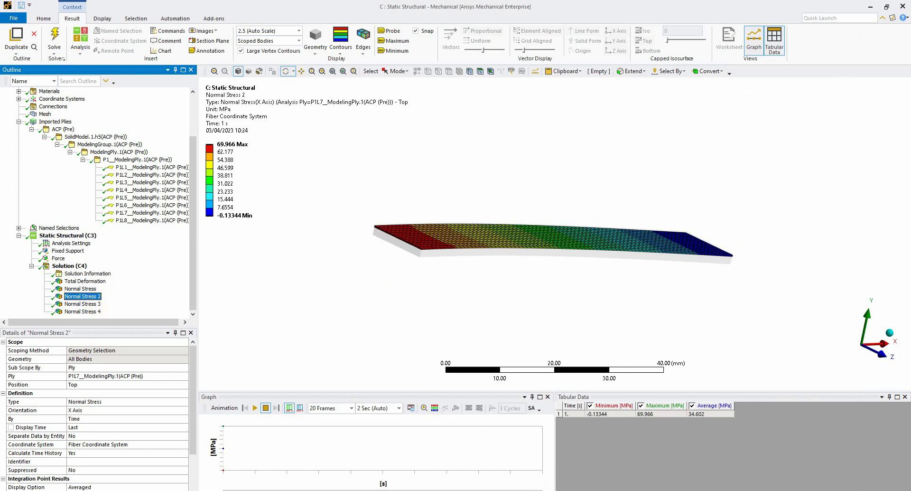
click(450, 489)
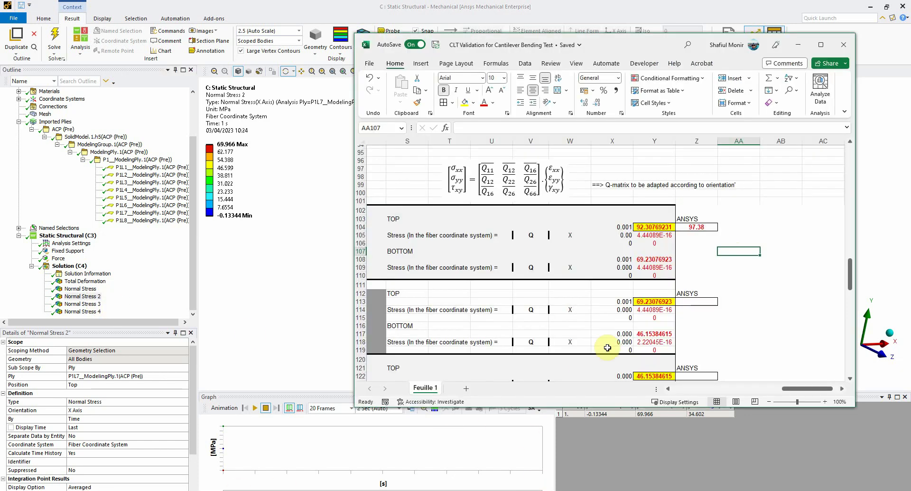
click(688, 302)
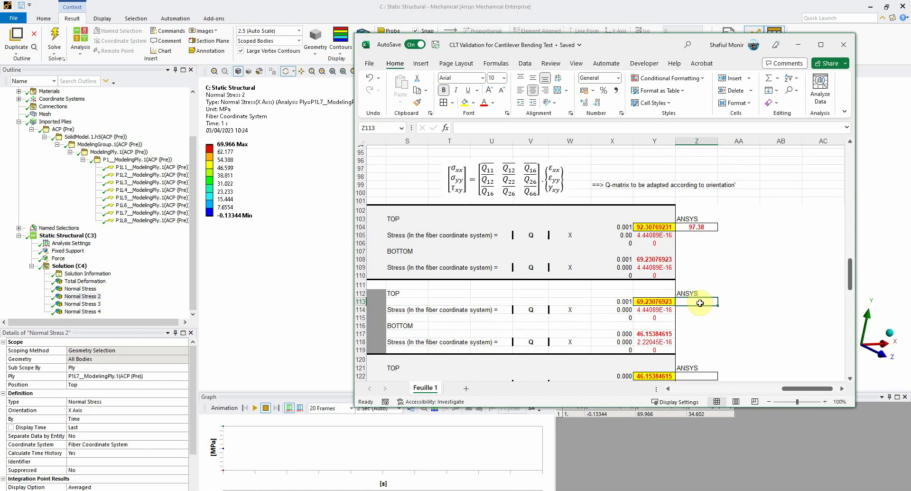
text(69.9)
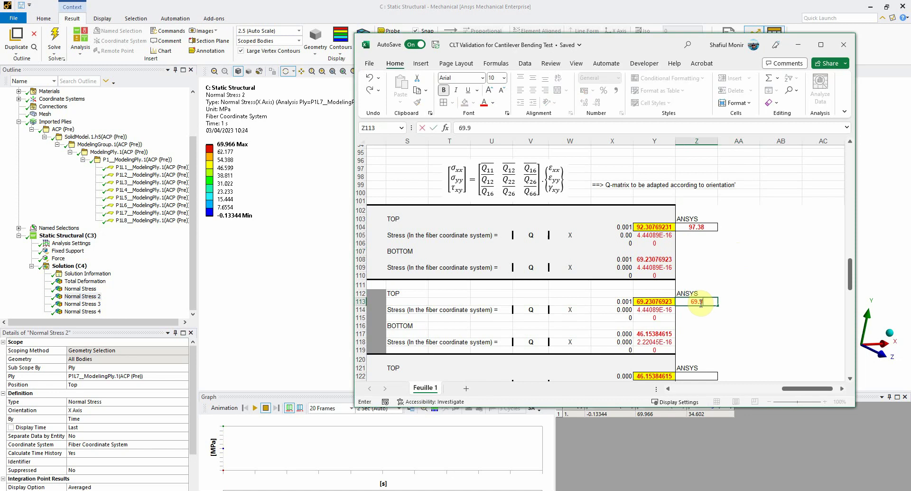
text(3)
key(BackSpace)
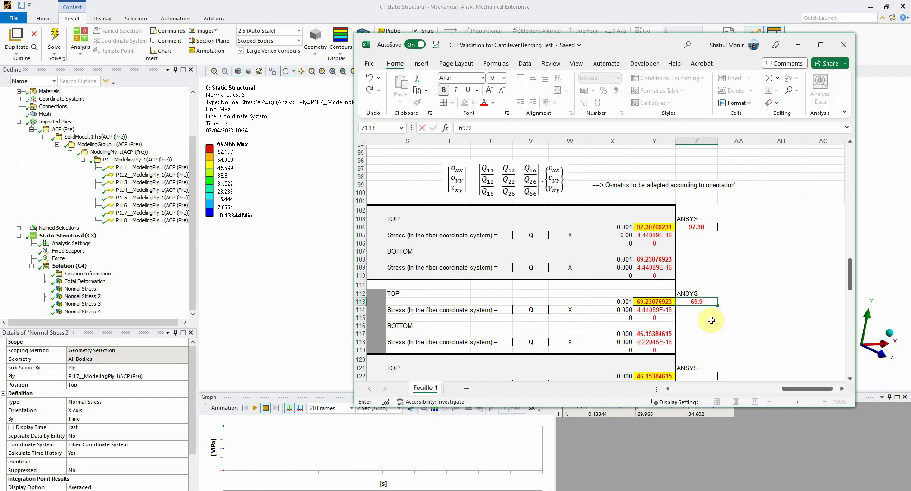
text(6)
key(Return)
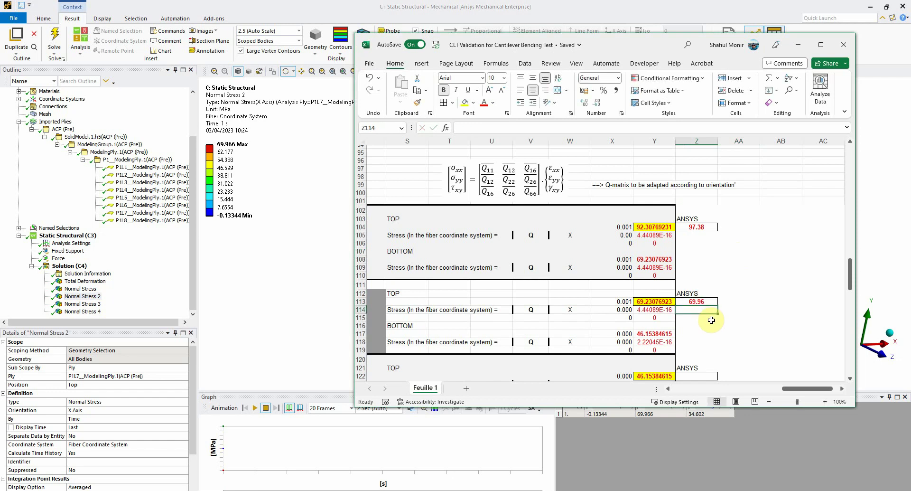
Display the Normal Stress 3 result in Ansys Mechanical and enter its maximum, 46.08, in cell Z122 of the Excel workbook.
click(90, 305)
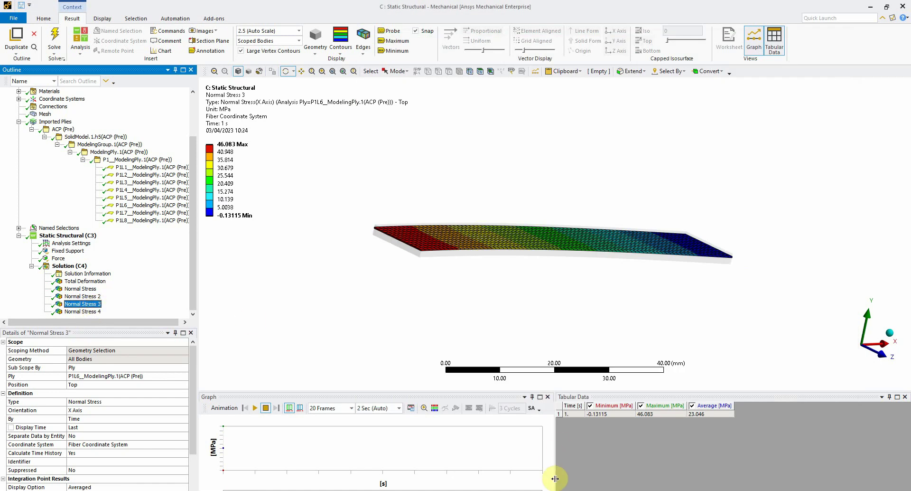
click(264, 488)
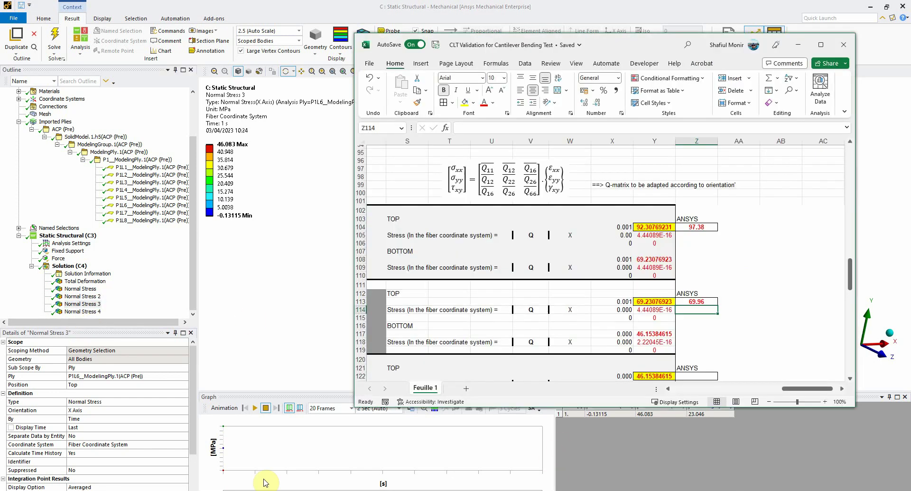
click(691, 376)
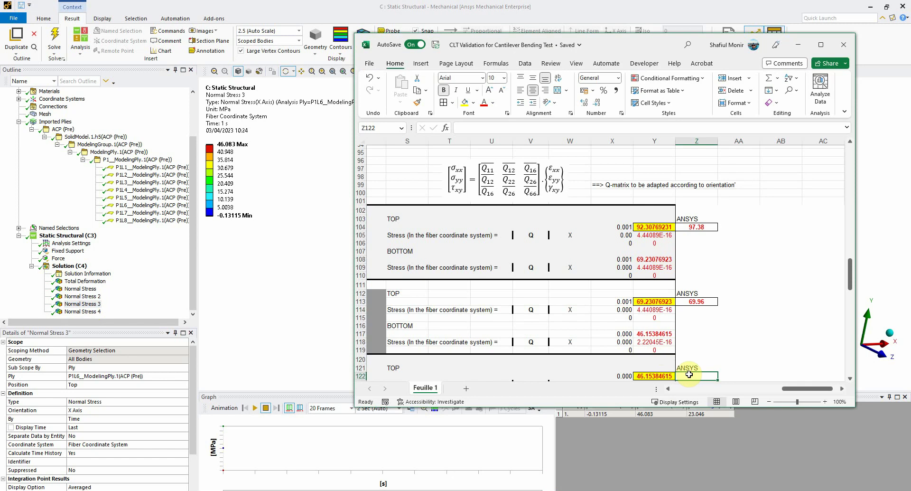
text(46.08)
key(Return)
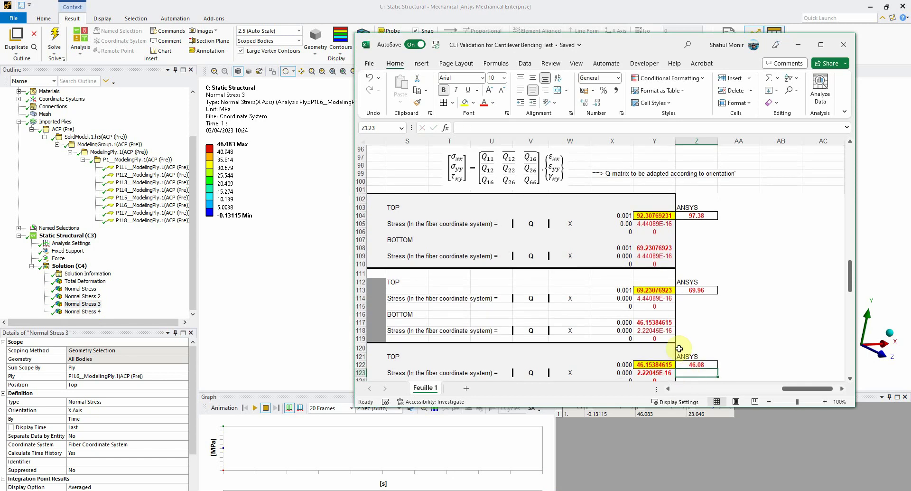
Display the Normal Stress 4 result in Ansys Mechanical and enter its maximum, 22.89, in cell Z131 of the Excel workbook.
scroll(677, 279, down, 4)
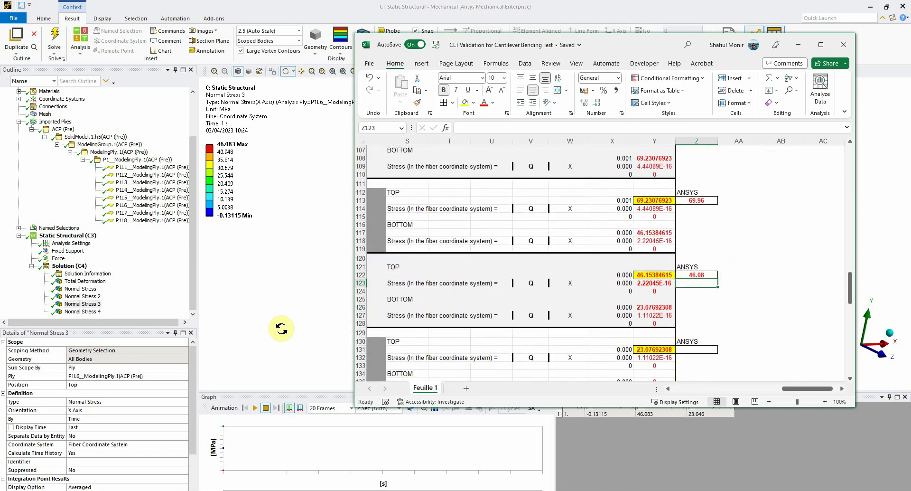
click(81, 311)
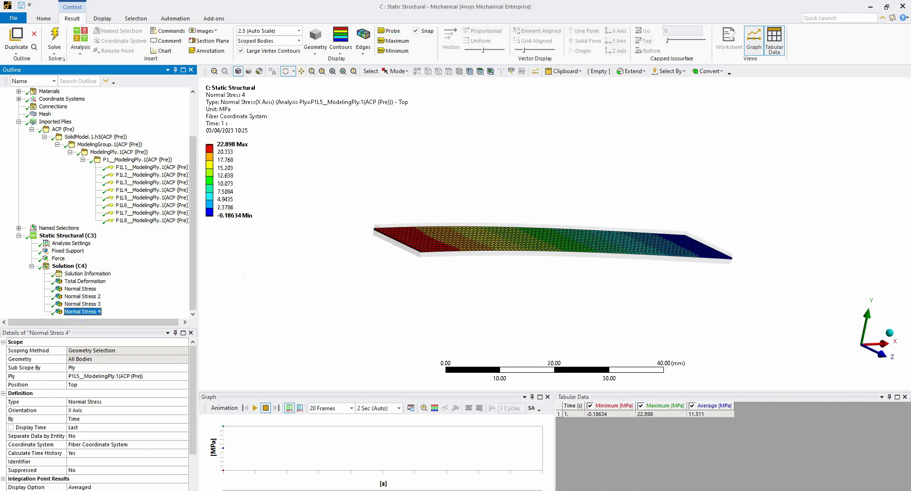
click(183, 490)
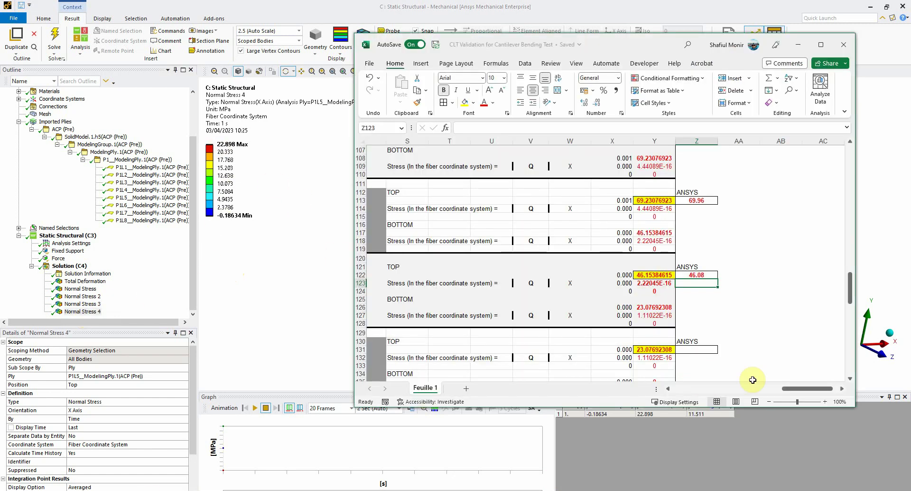
click(684, 350)
text(22.89)
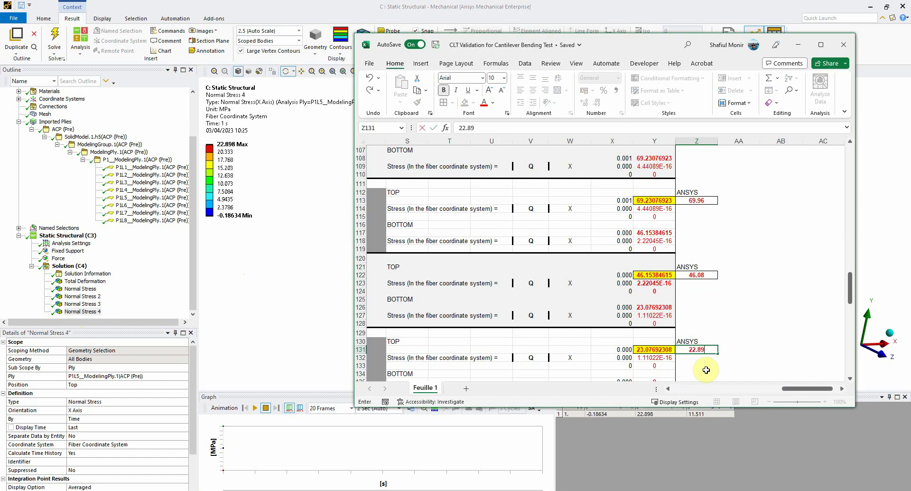
key(Return)
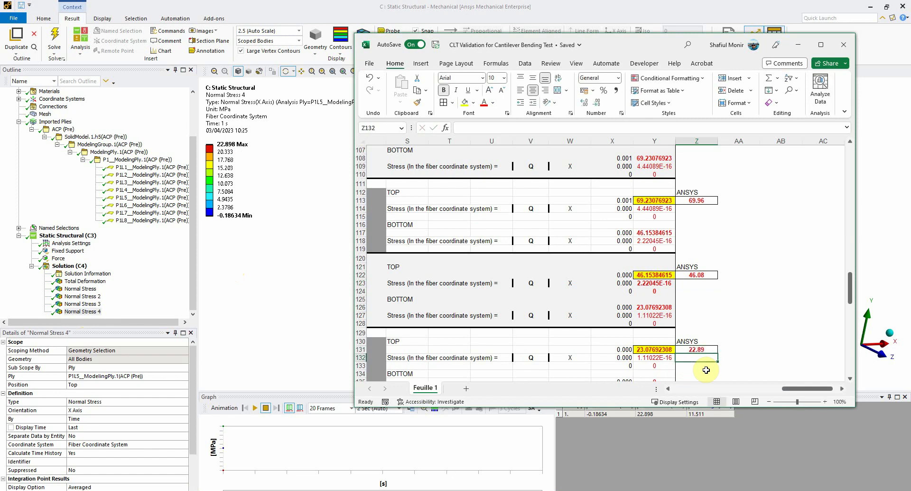
Compare the calculated and ANSYS top stresses ply by ply in the workbook, and return to Ansys Mechanical.
scroll(712, 218, up, 3)
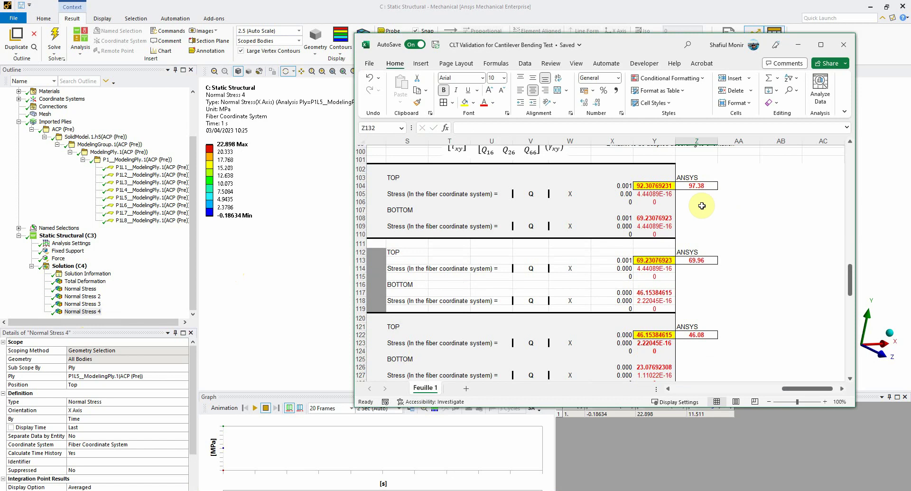
scroll(712, 350, down, 2)
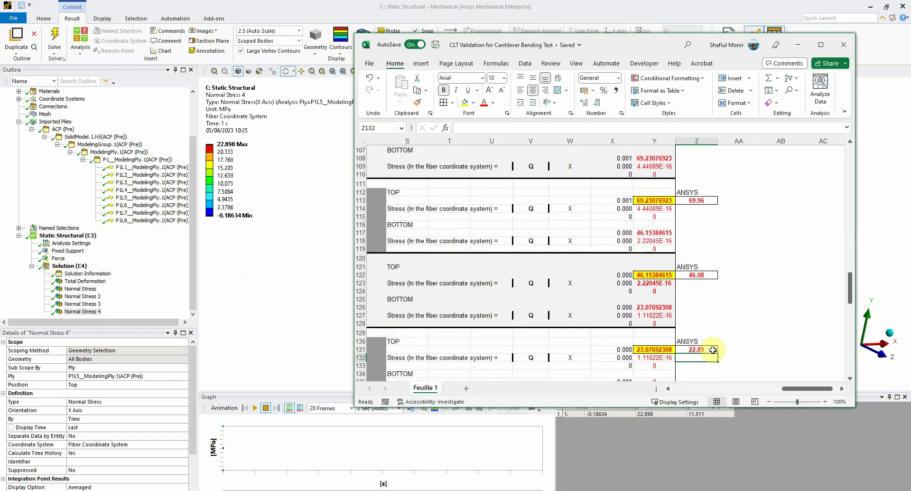
scroll(712, 328, up, 5)
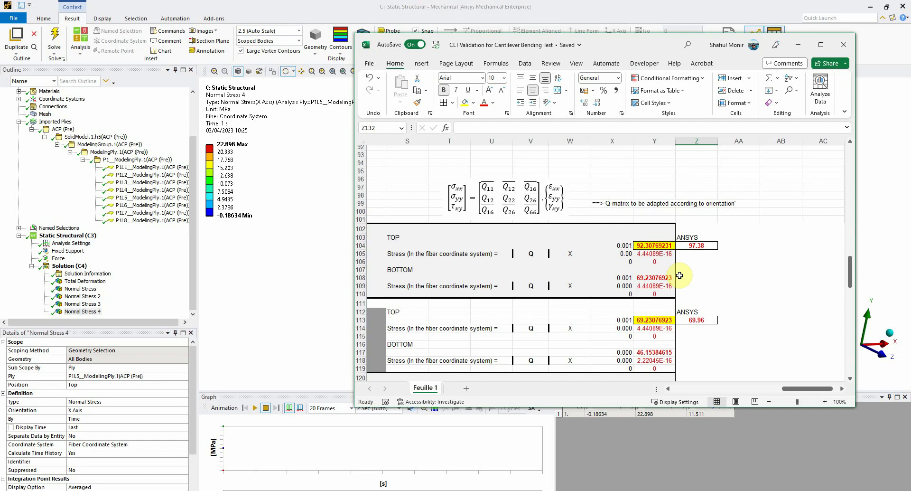
click(798, 44)
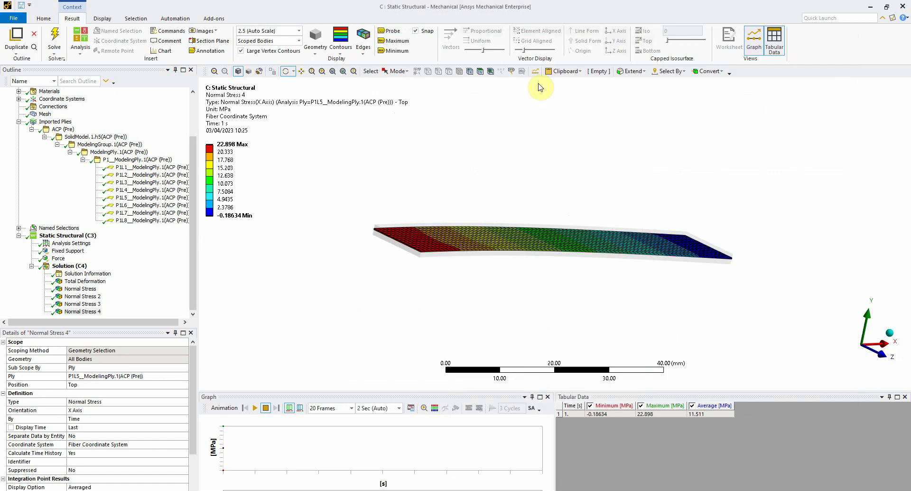
Leave Mechanical for the Workbench project, add a standalone Mechanical Model system below ACP (Pre), and create its geometry in DesignModeler.
click(903, 6)
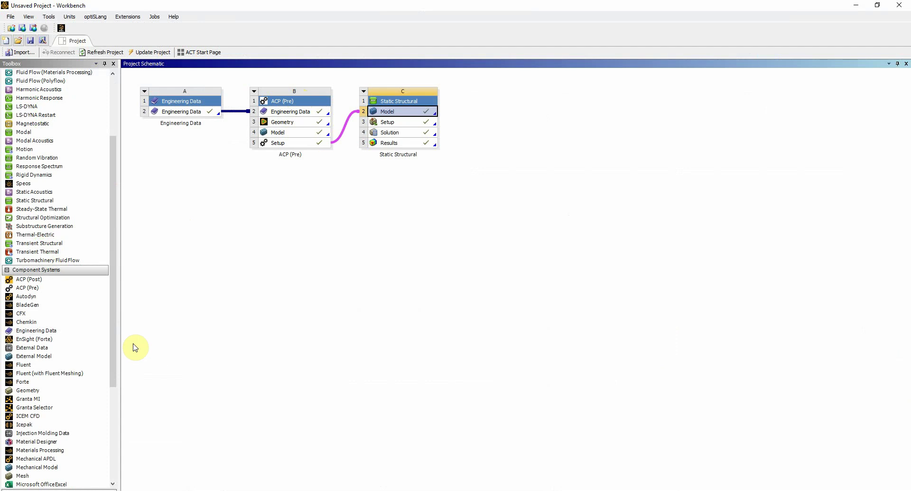
drag(116, 342, 116, 454)
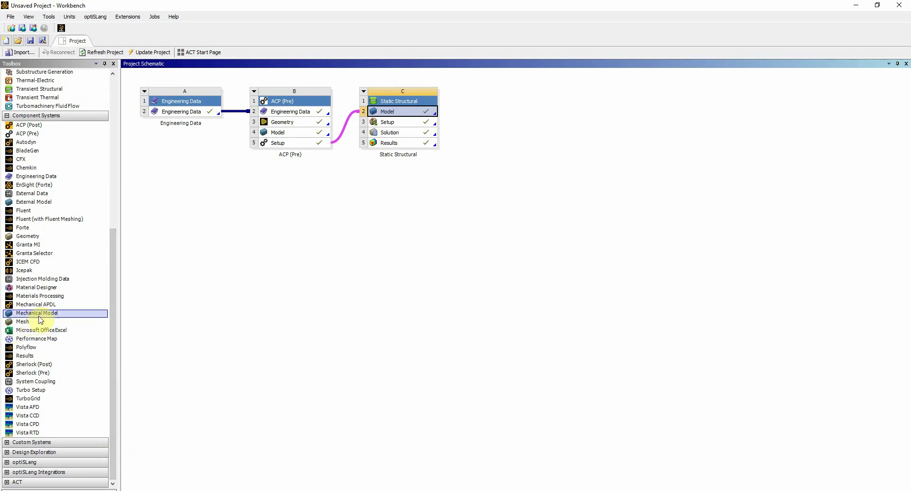
drag(40, 314, 299, 170)
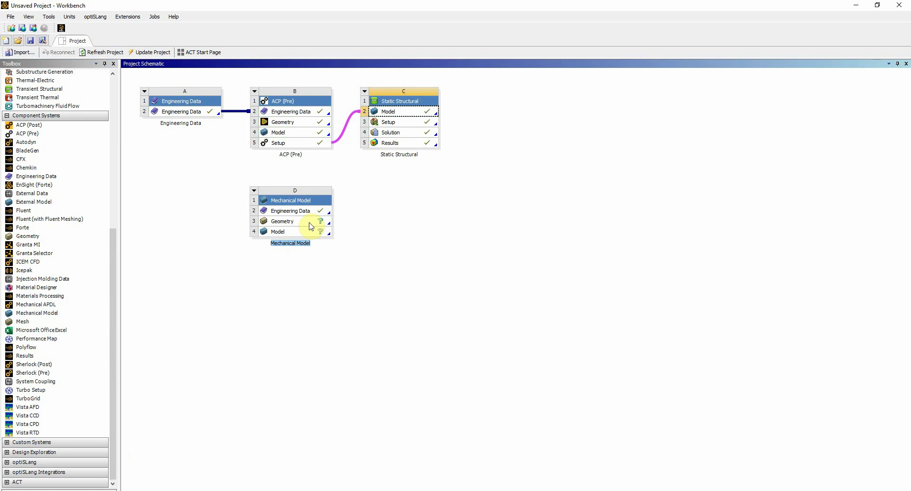
right_click(309, 222)
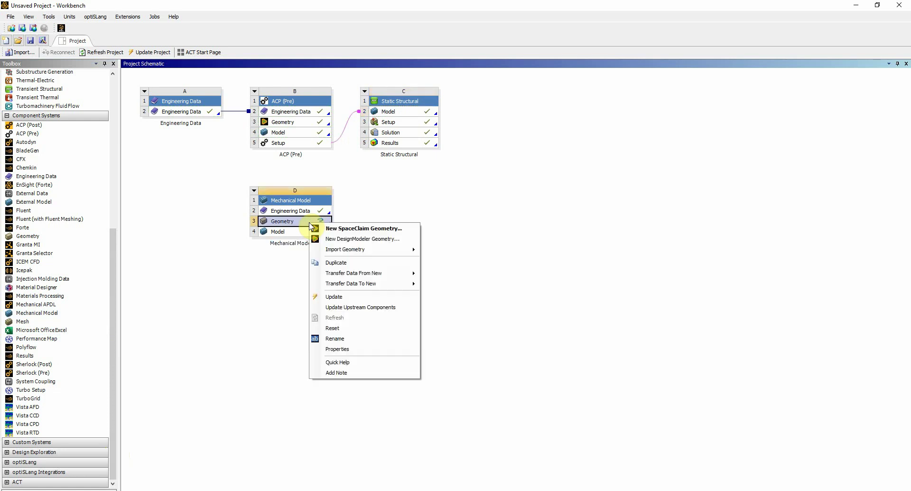
click(341, 239)
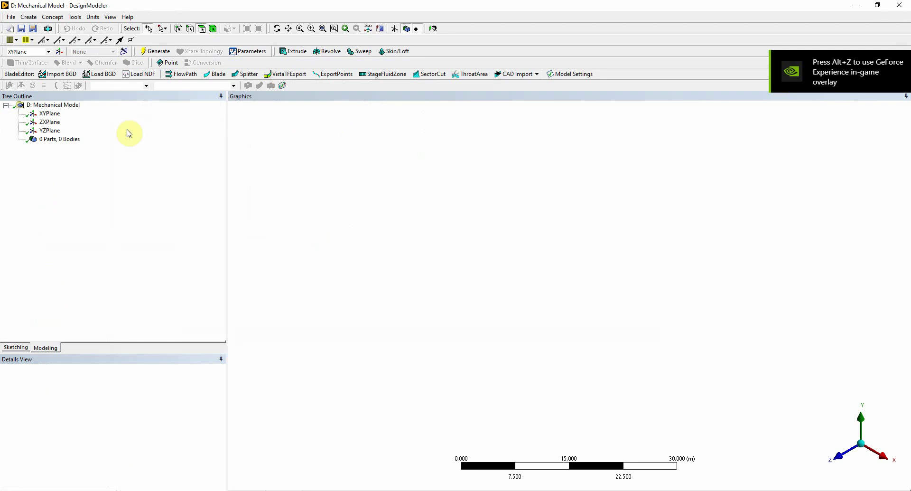
Set the DesignModeler length unit to millimetre and orient the view to look straight at the XYPlane.
click(48, 105)
right_click(47, 115)
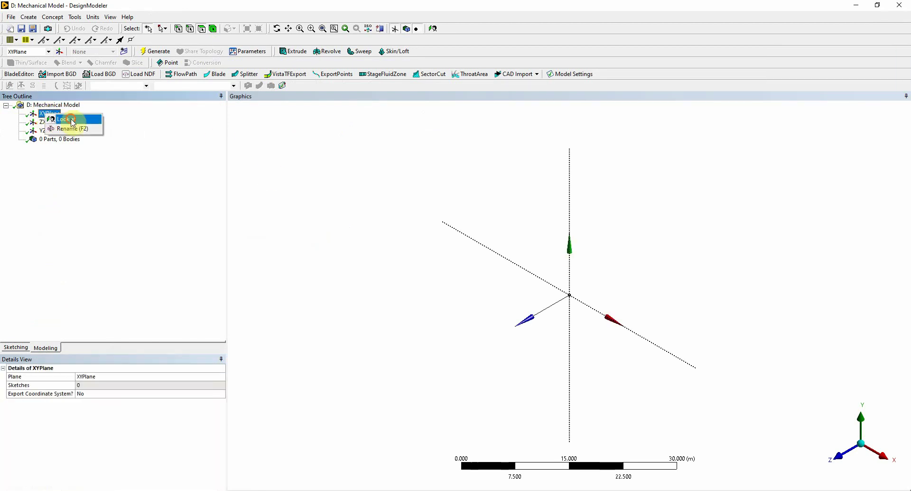
click(69, 119)
click(93, 17)
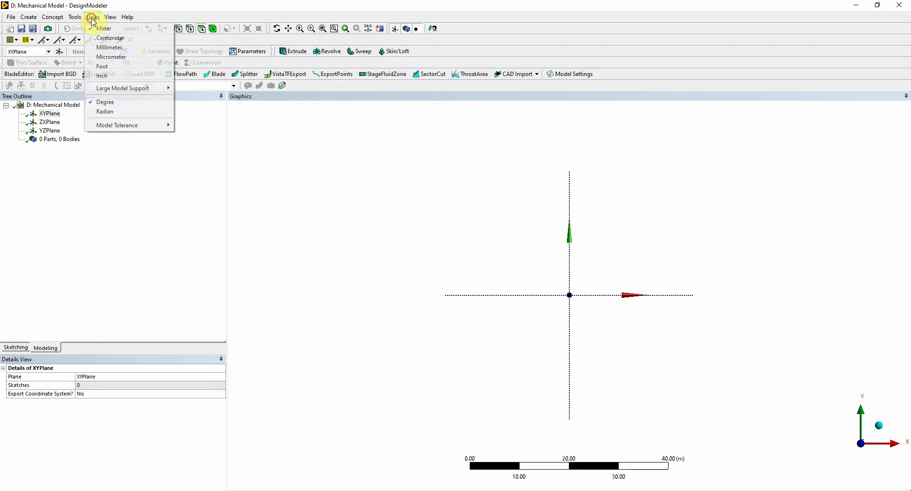
click(109, 48)
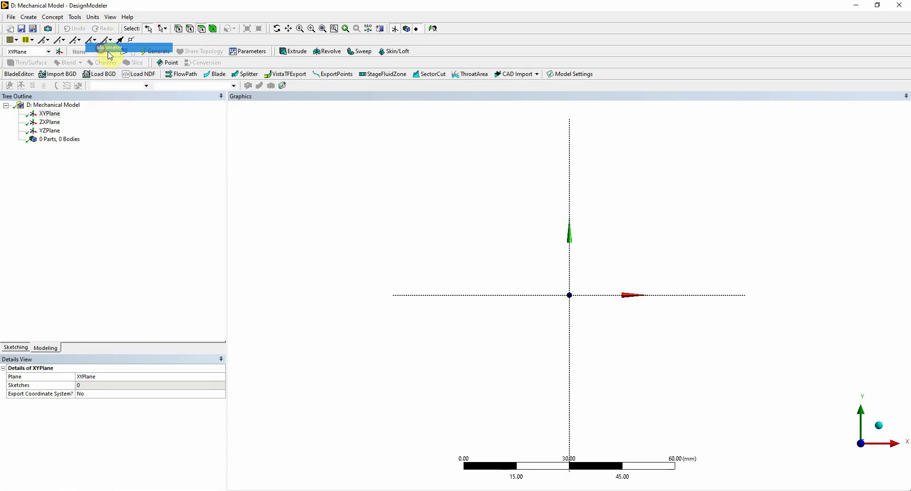
right_click(49, 114)
click(71, 120)
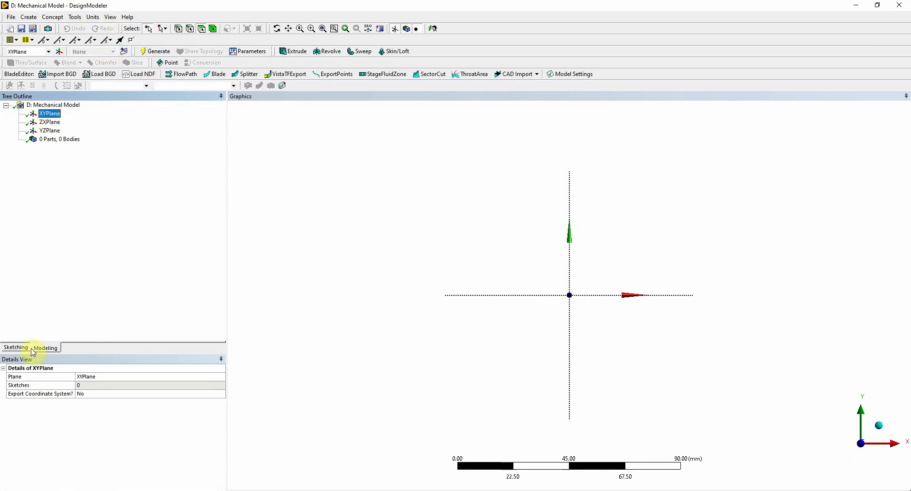
Sketch three circles about 9 mm in diameter on the XYPlane: one on the positive Y axis and one below the X axis on each side.
click(15, 347)
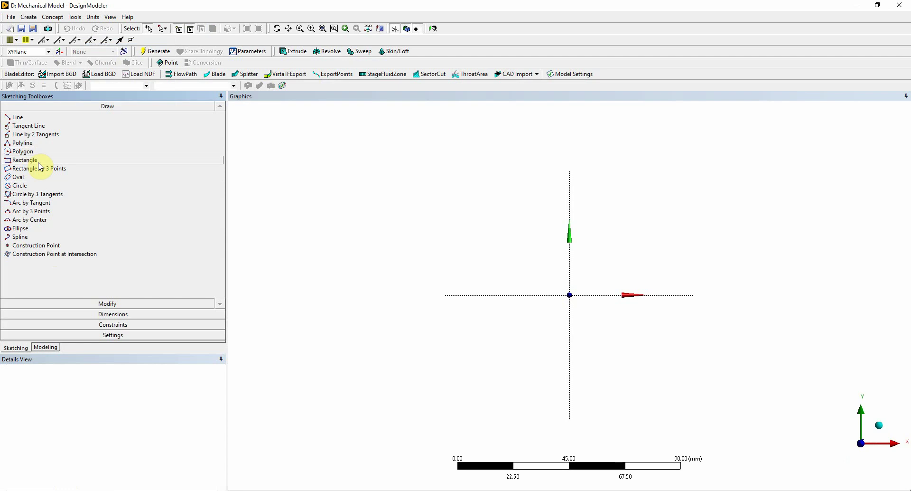
click(26, 185)
click(570, 254)
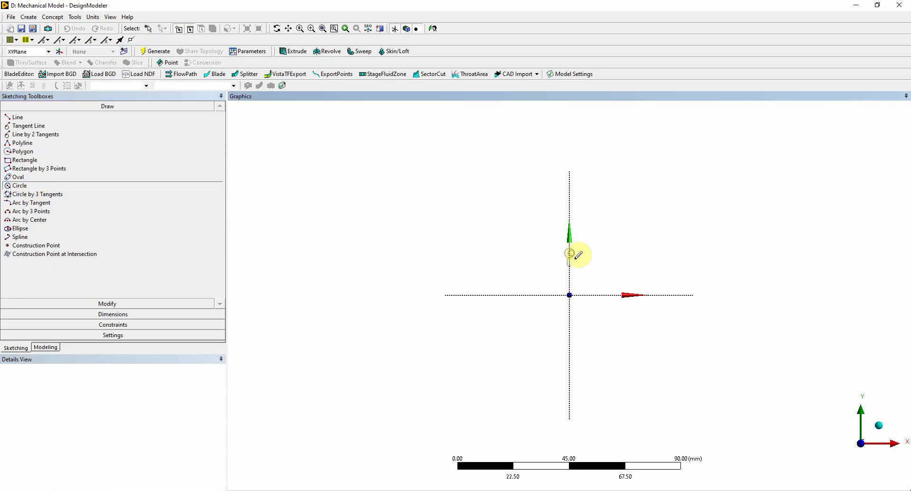
click(580, 259)
click(498, 330)
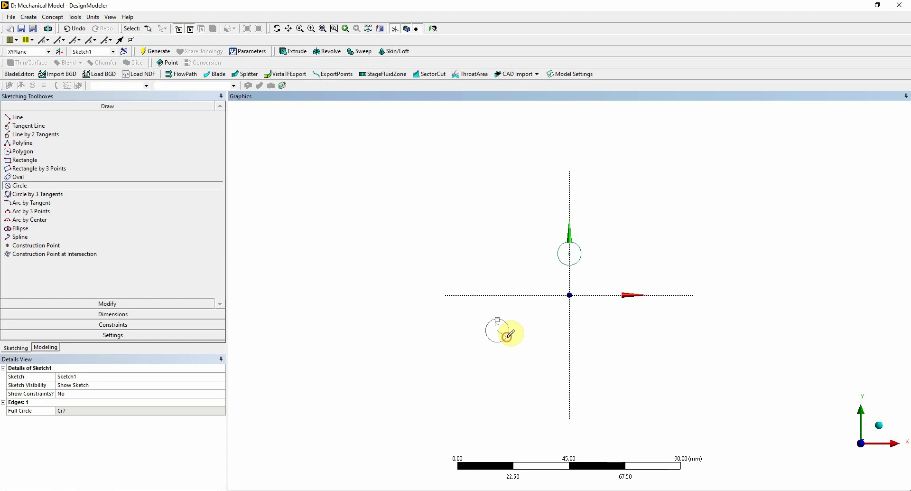
click(508, 335)
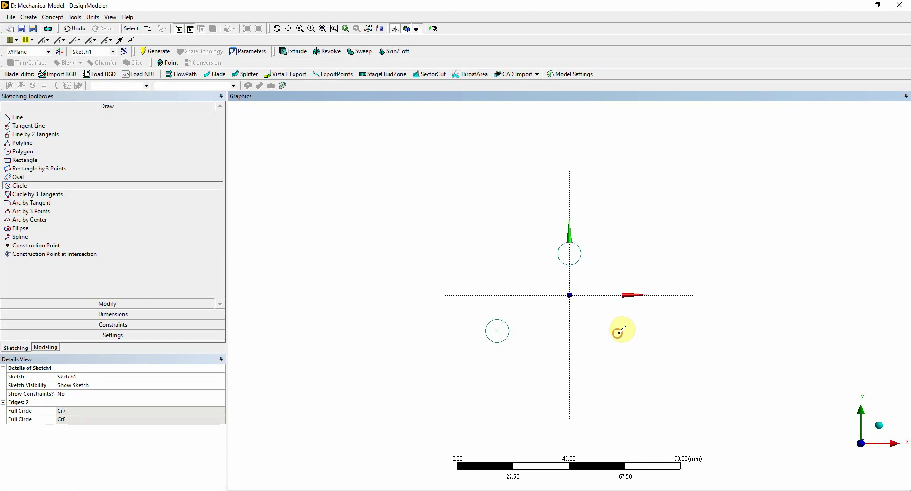
click(618, 333)
click(629, 334)
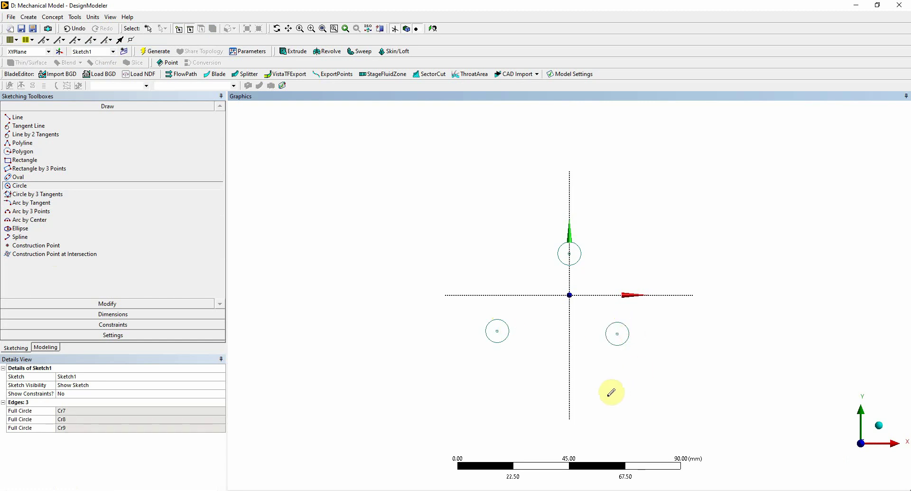
Make the centres of the two lower circles symmetric about the vertical axis.
click(106, 324)
click(35, 209)
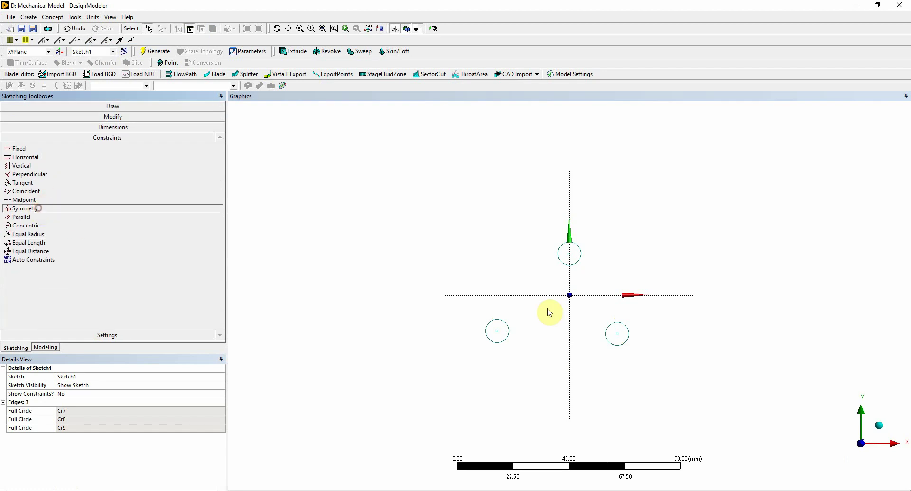
click(571, 279)
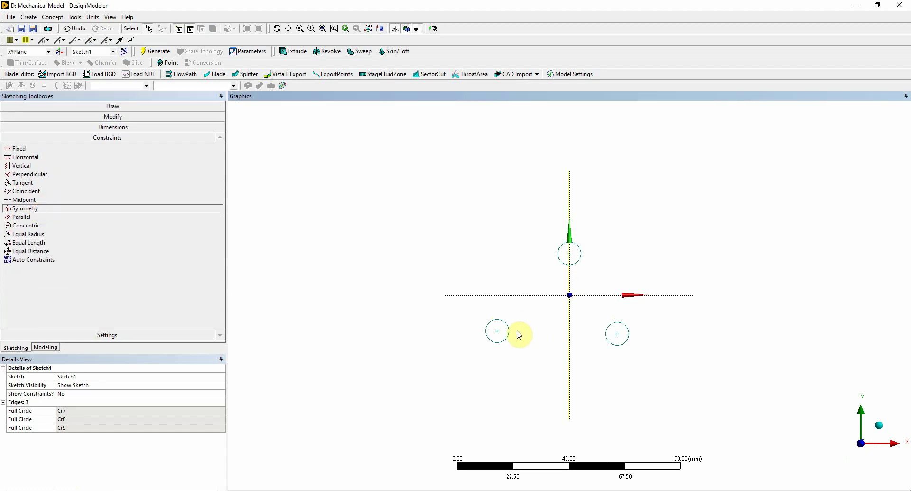
click(498, 331)
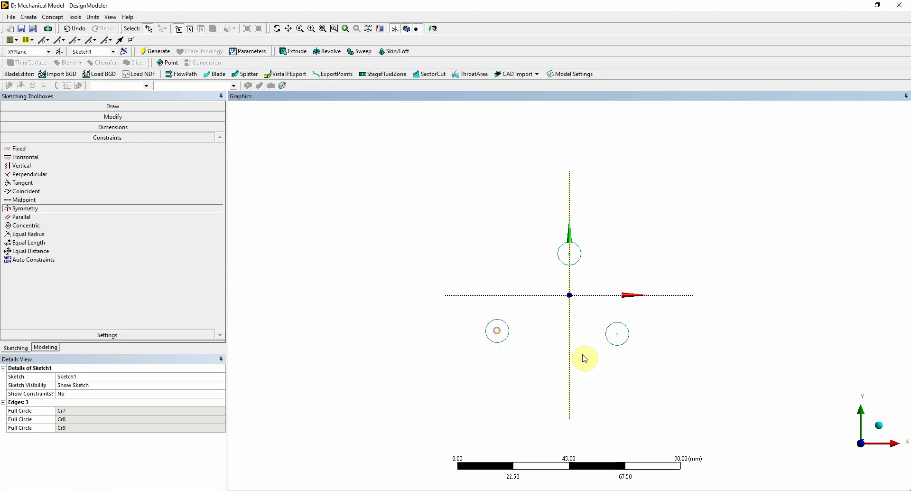
click(618, 335)
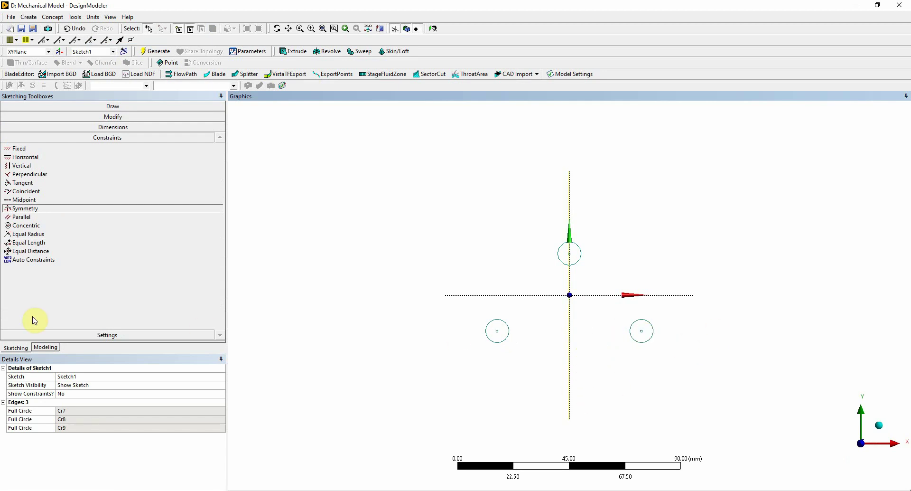
Dimension the upper circle's diameter and set it to 6 mm.
click(109, 127)
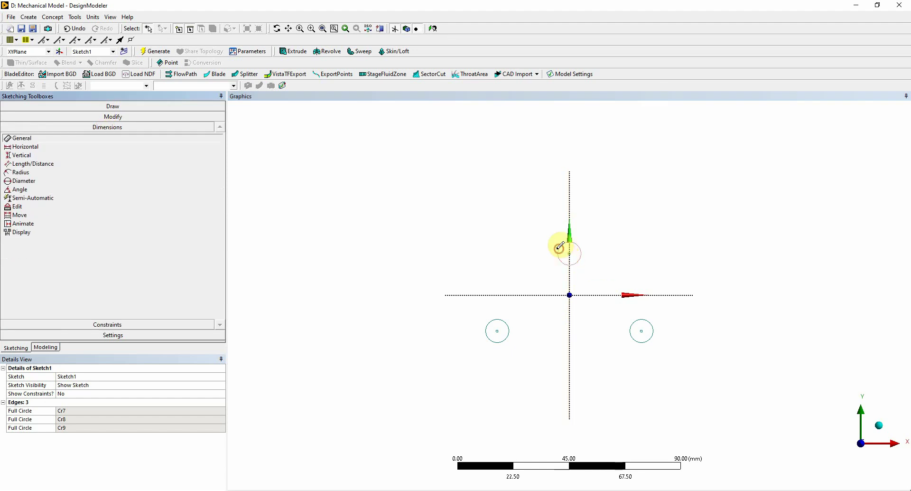
click(560, 246)
click(542, 245)
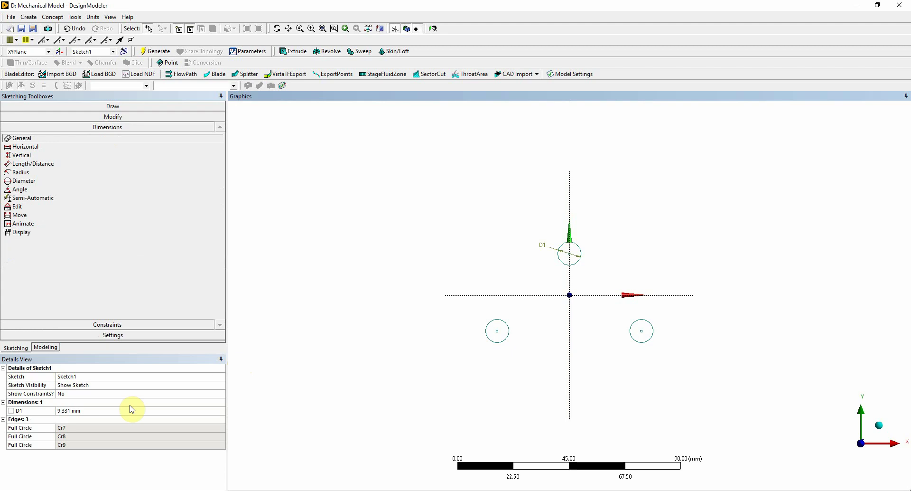
click(76, 410)
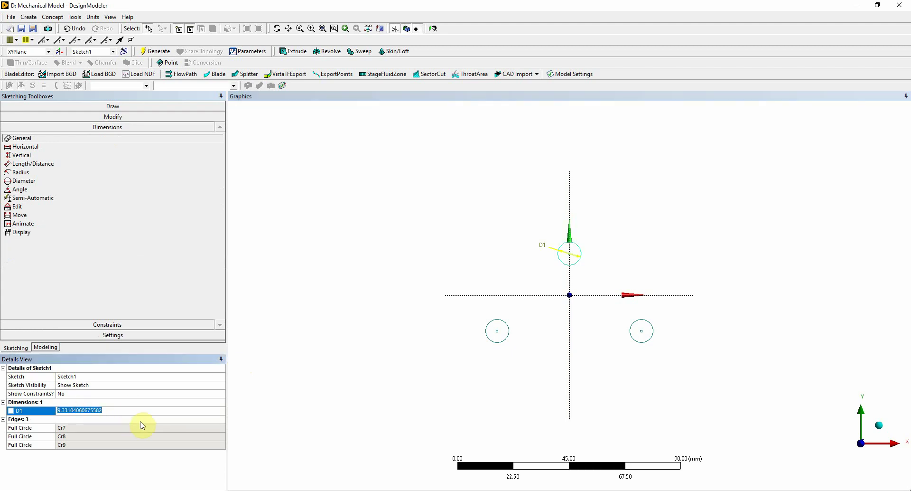
text(6)
key(Return)
Add a vertical dimension between the upper circle's centre and the X axis and set it to 5 mm.
scroll(515, 344, up, 5)
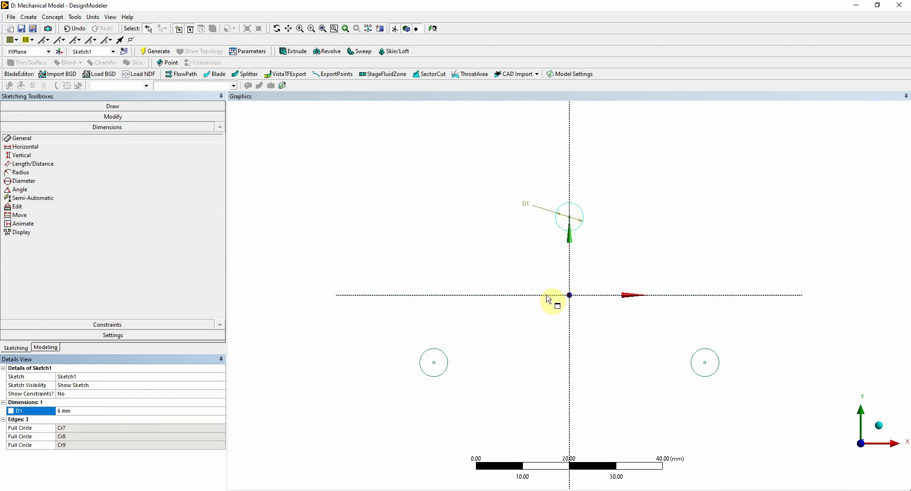
click(29, 154)
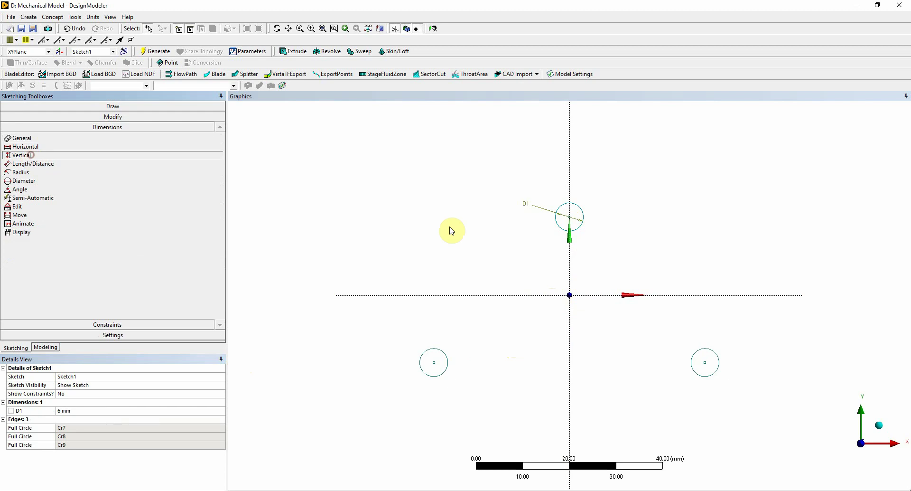
click(571, 217)
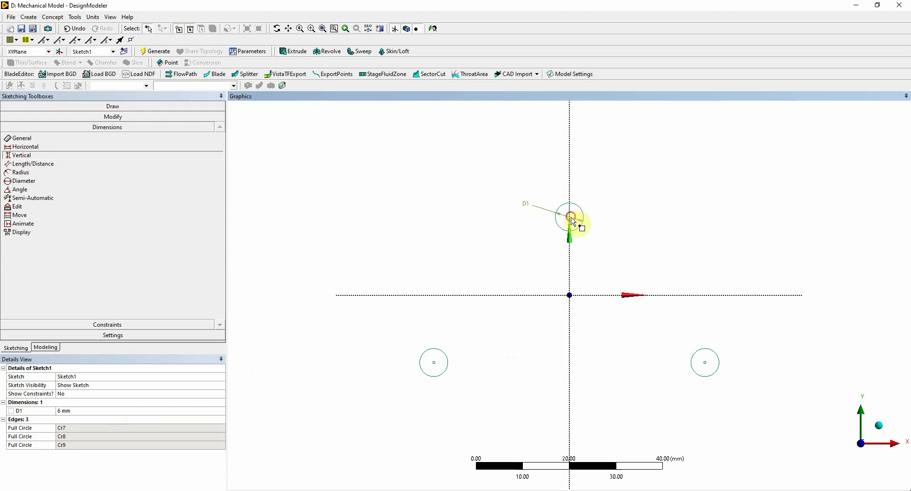
click(579, 293)
click(545, 277)
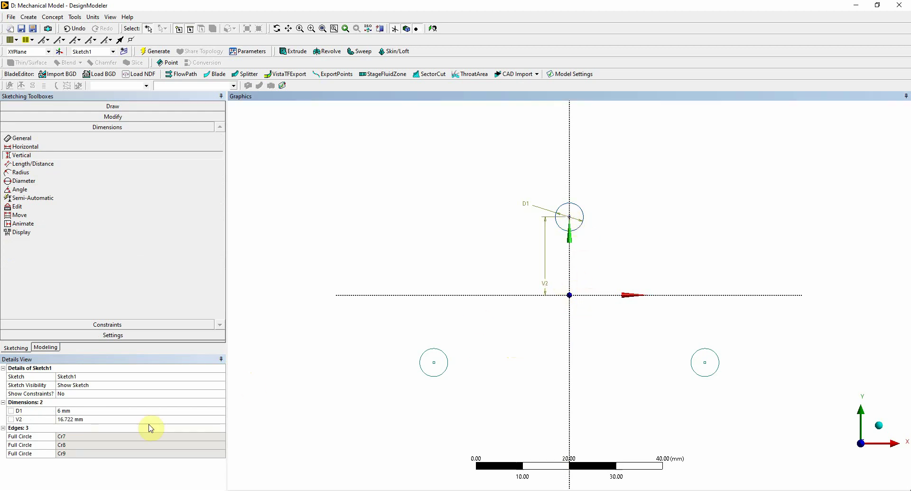
click(95, 419)
text(5)
key(Return)
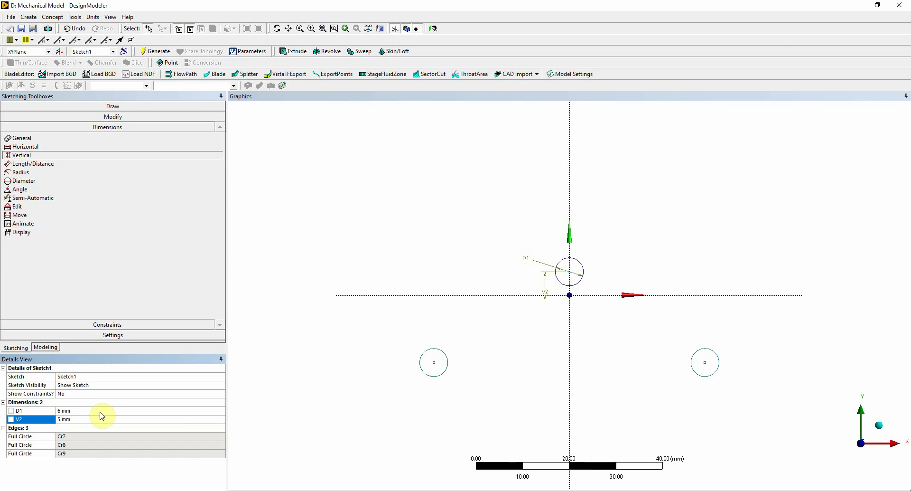
Add a vertical dimension between the lower-left circle's centre and the X axis and set it to 3 mm.
click(432, 362)
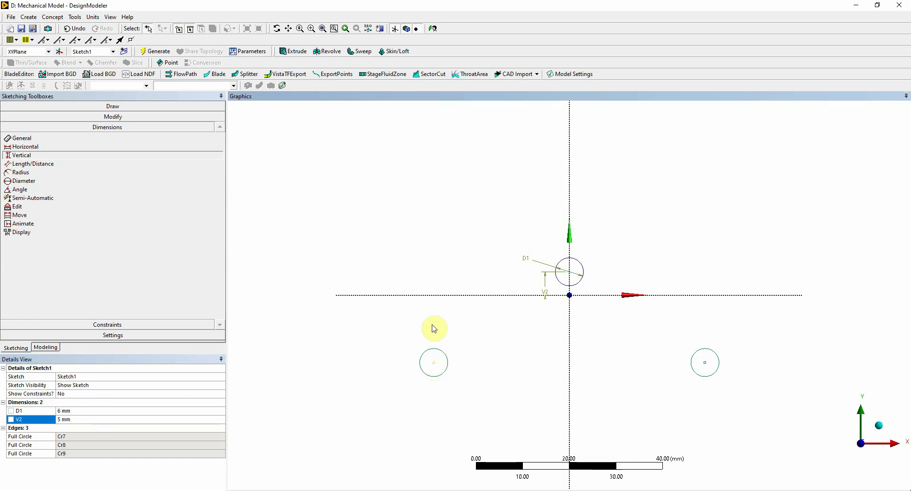
click(435, 295)
click(387, 314)
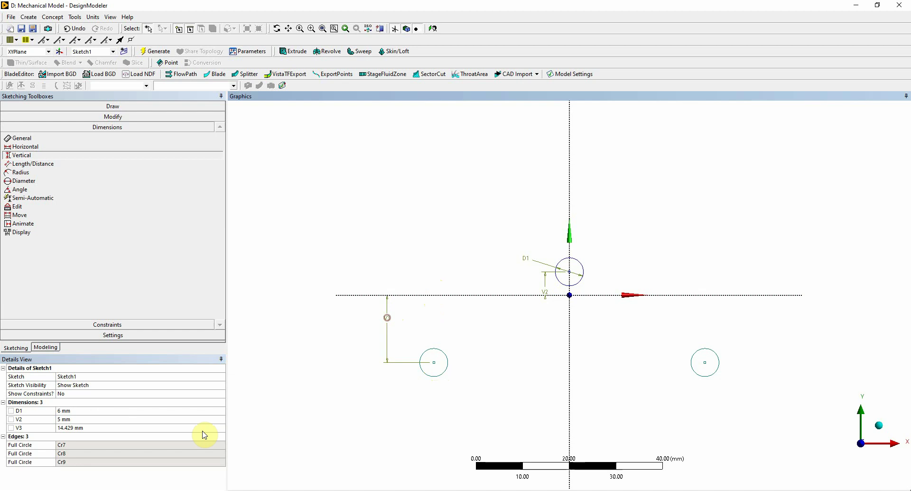
click(85, 428)
text(3)
key(Return)
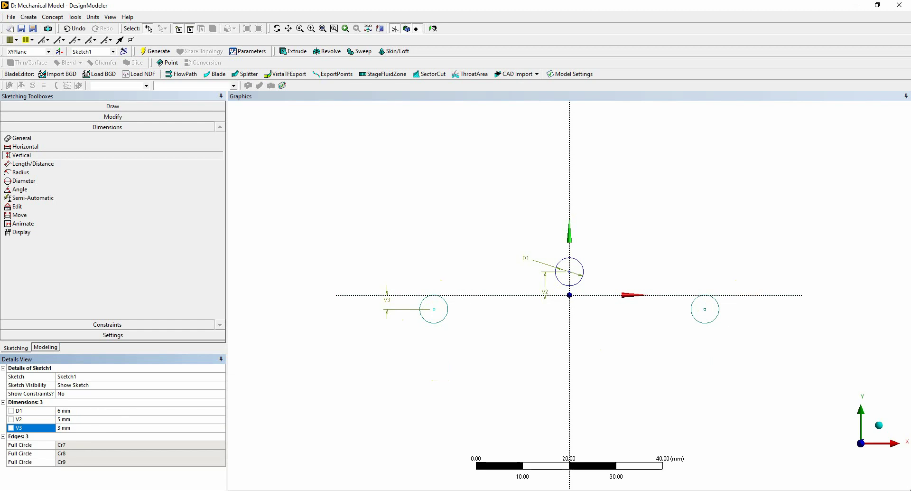
Check the three-point bend test's support span in the Word assignment brief and return to DesignModeler.
mouse_move(57, 488)
click(66, 474)
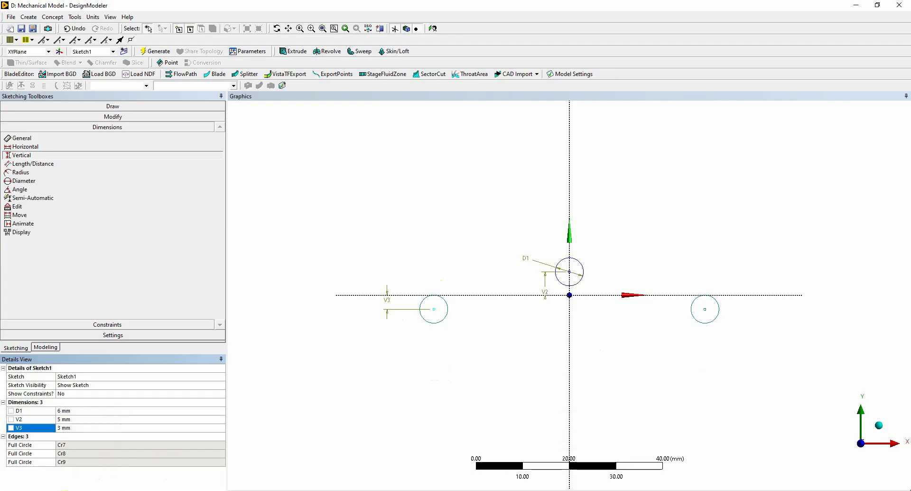
click(92, 456)
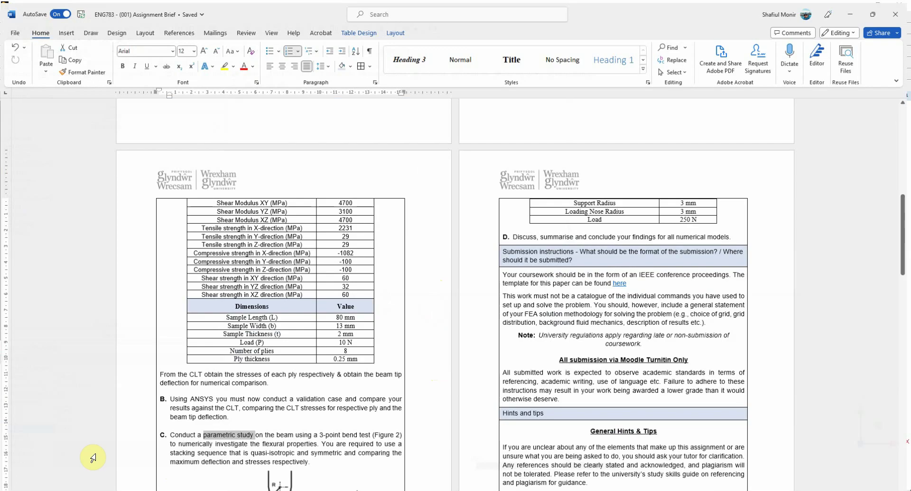
scroll(442, 392, down, 1)
scroll(442, 392, down, 3)
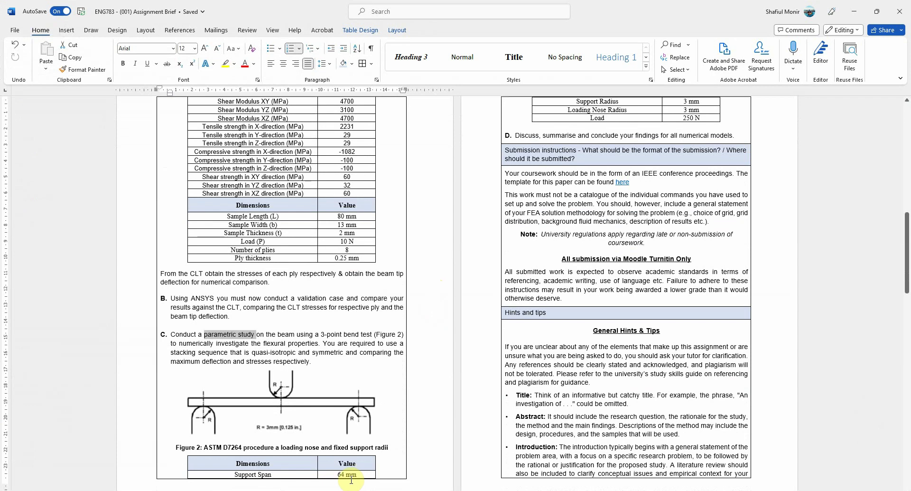
click(855, 14)
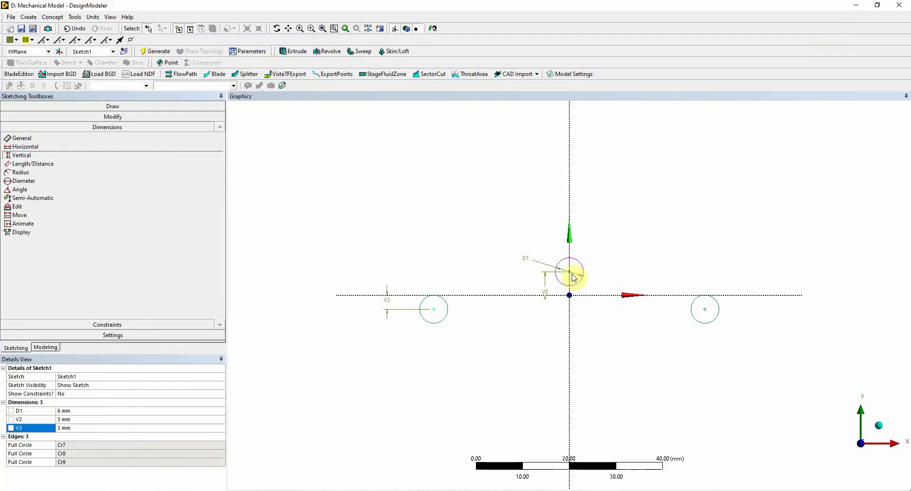
Add a horizontal dimension between the lower-left circle's centre and the Y axis and set it to 32 mm.
click(33, 148)
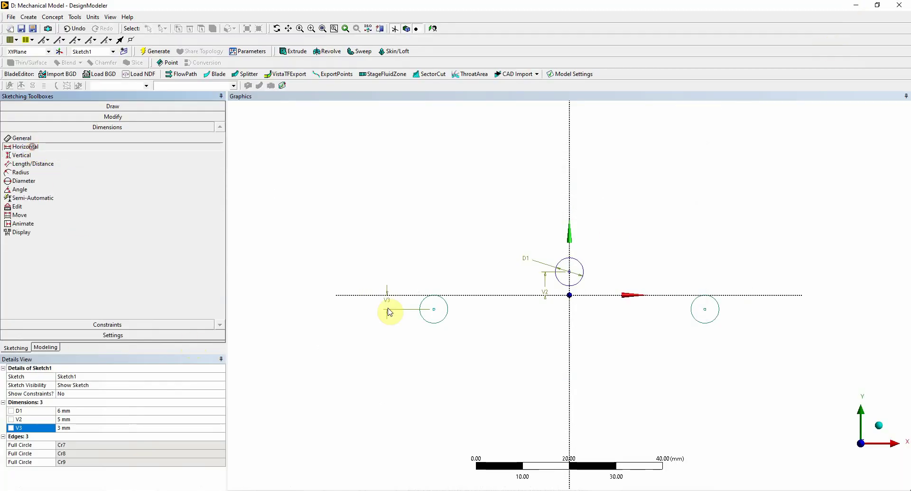
click(433, 309)
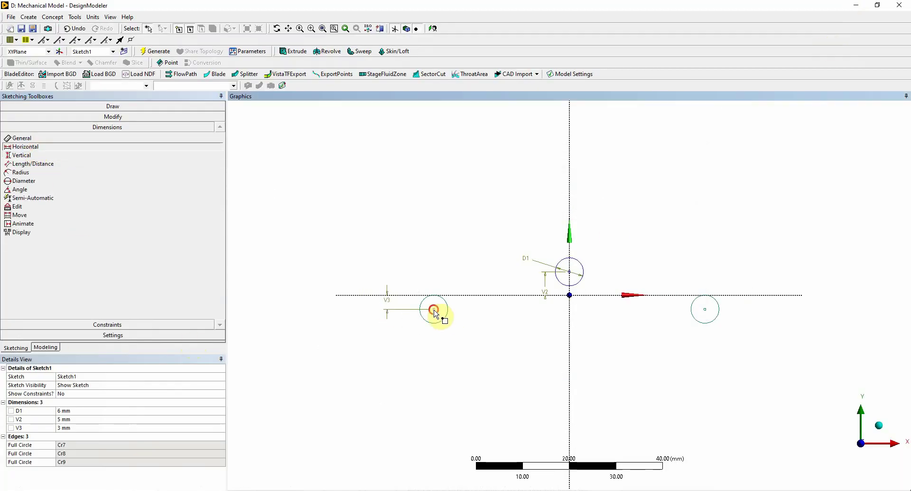
click(570, 317)
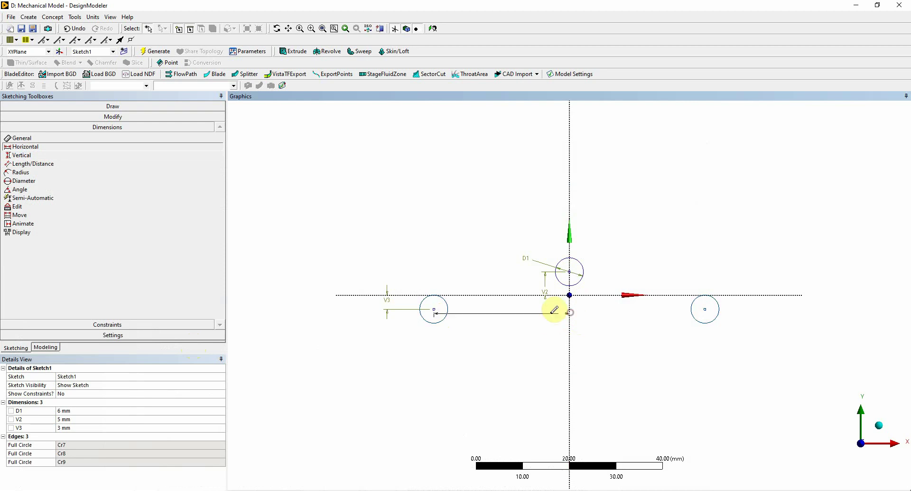
click(526, 315)
click(77, 420)
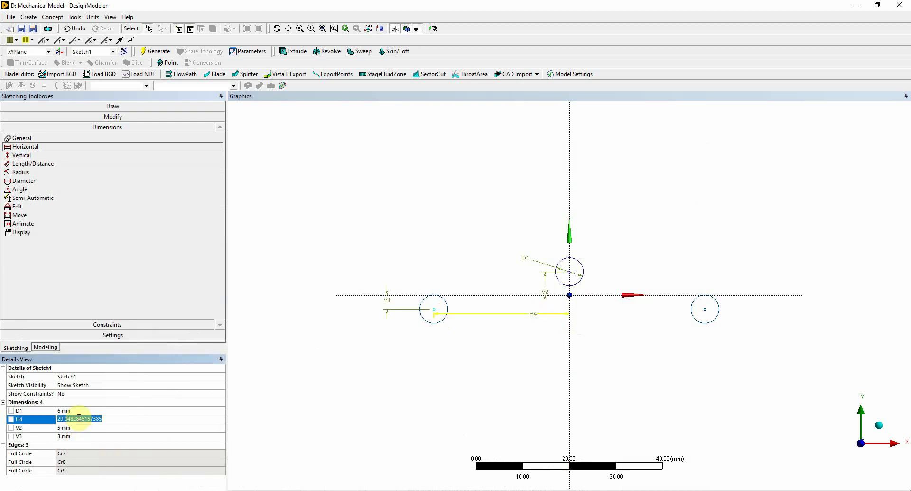
text(32)
key(Return)
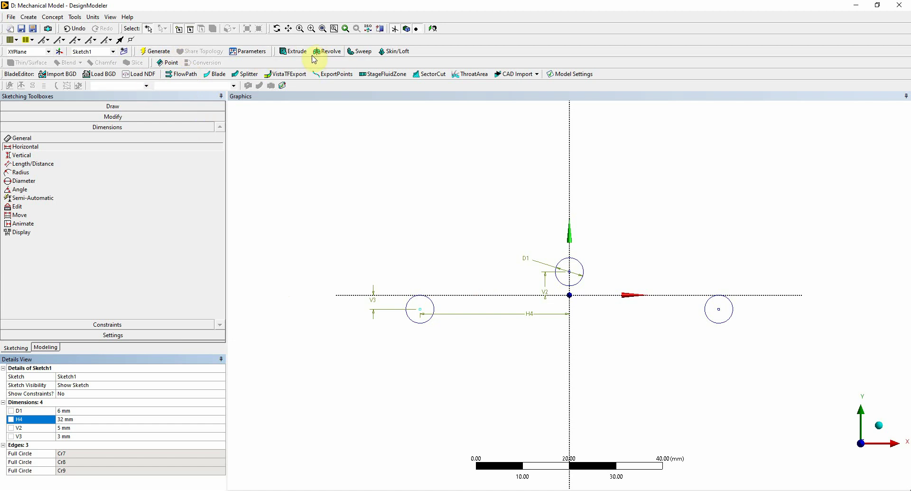
Start an extrusion of Sketch1 as added material with its direction set to Both - Symmetric.
click(294, 51)
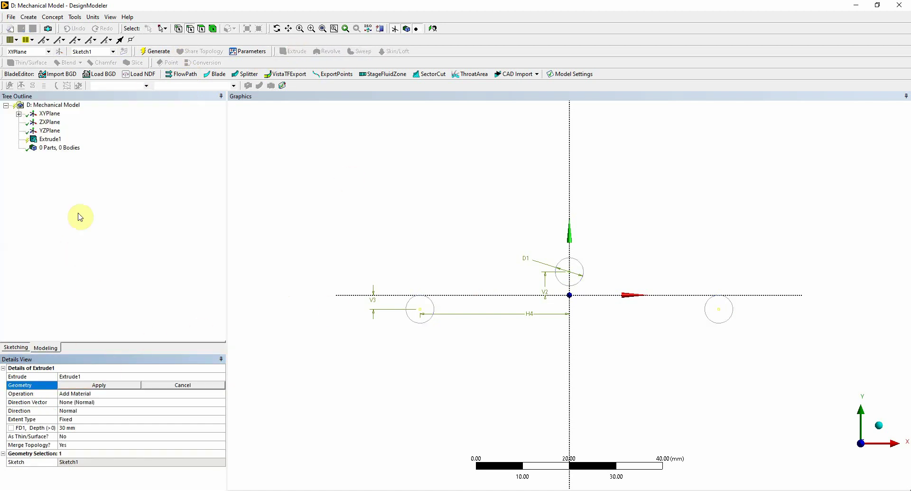
click(18, 114)
click(60, 122)
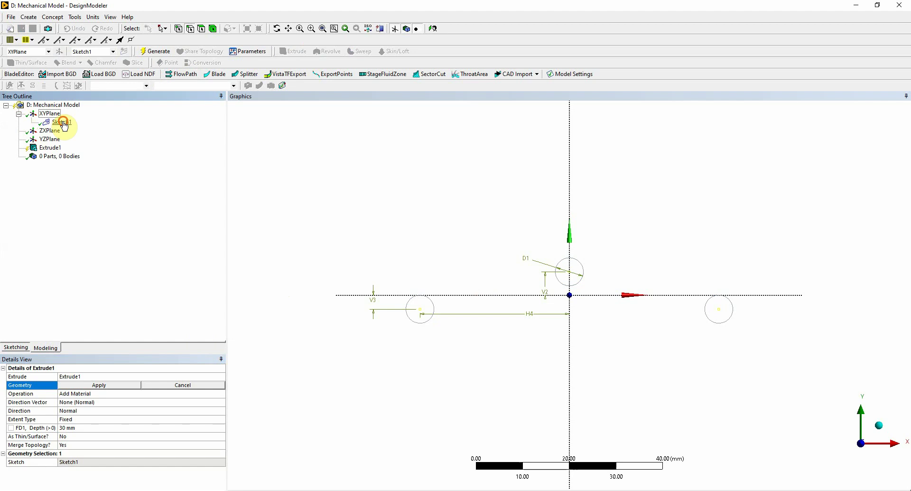
click(99, 385)
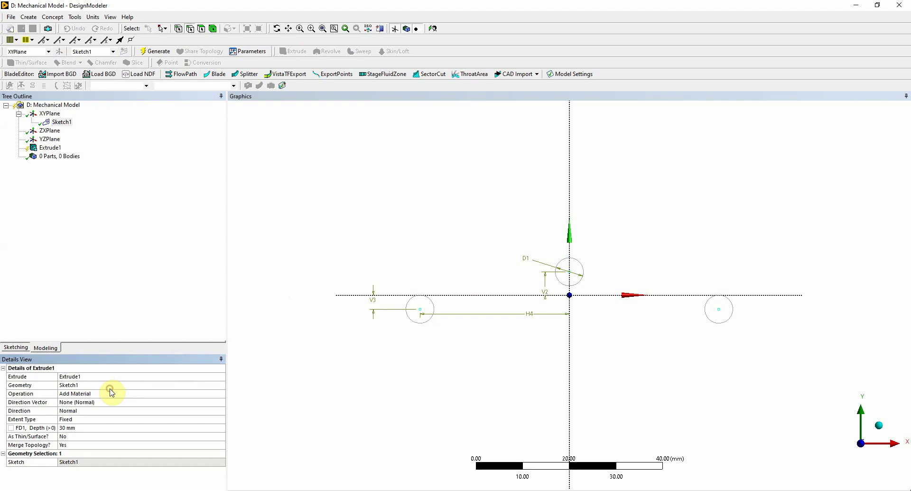
click(140, 402)
click(147, 410)
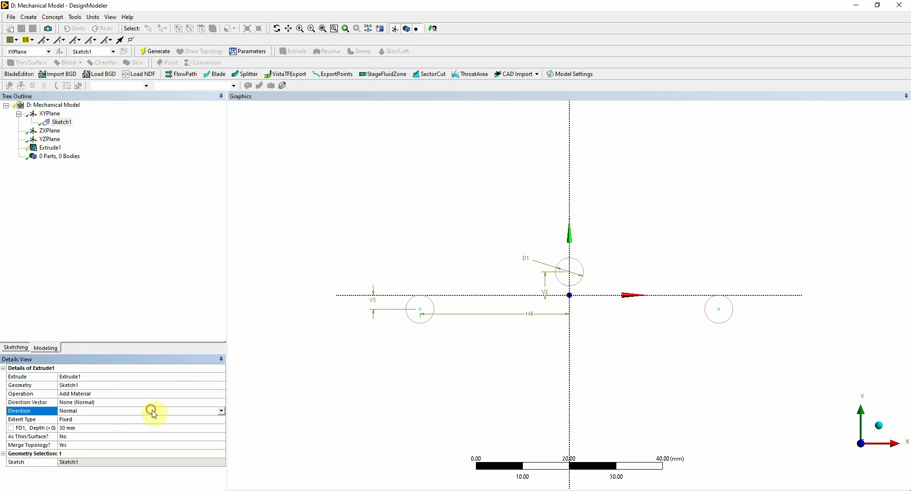
click(224, 411)
click(201, 433)
Set the extrusion depth to 6.5 mm and generate the loading nose and two support cylinders.
click(78, 428)
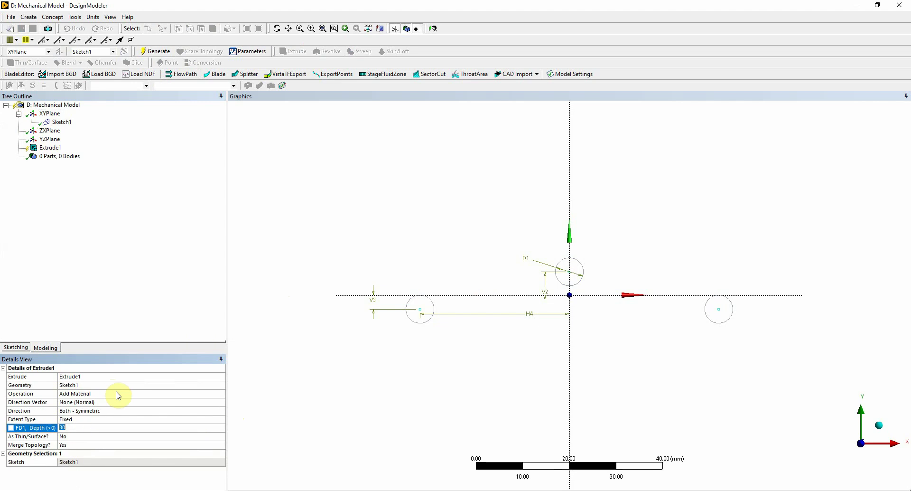
text(6.5)
key(Return)
click(157, 53)
mouse_move(513, 305)
middle_down()
mouse_move(431, 332)
mouse_move(428, 356)
mouse_move(488, 311)
mouse_move(515, 314)
middle_up()
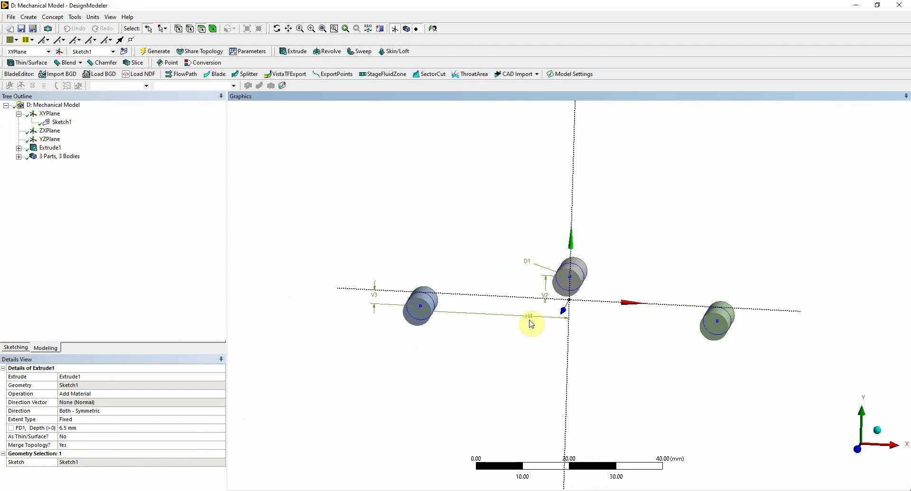
scroll(532, 324, down, 2)
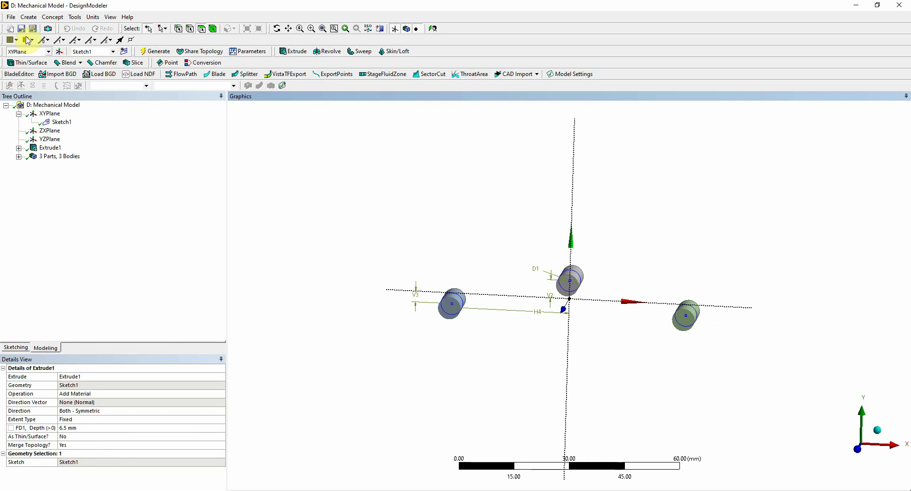
Close DesignModeler and add a Static Structural system beside the Mechanical Model in the Workbench project schematic.
click(11, 16)
click(40, 173)
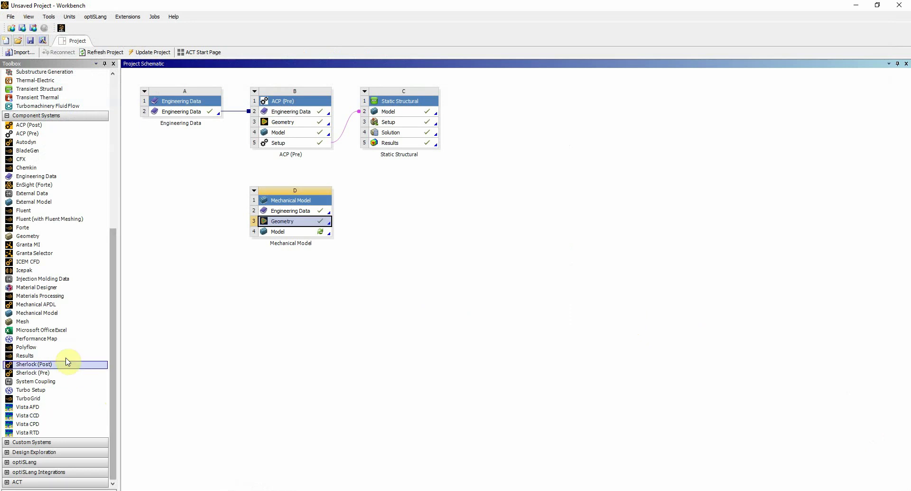
drag(114, 262, 107, 154)
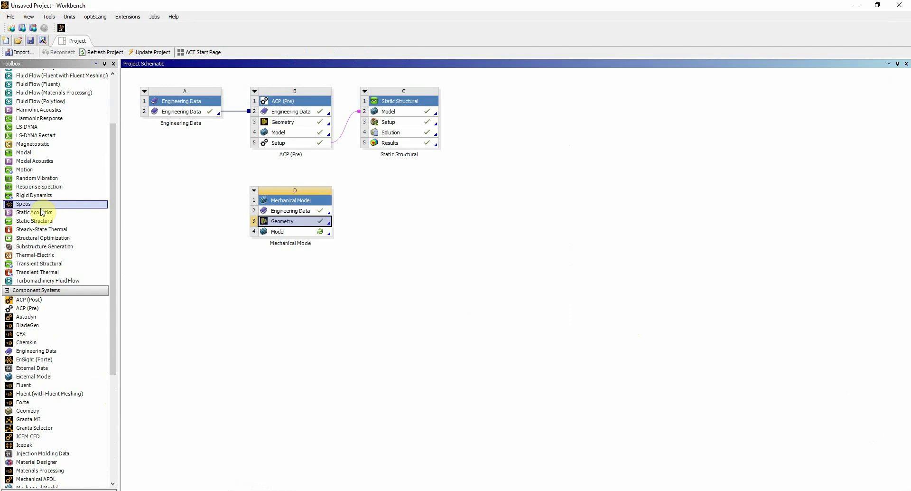
drag(36, 220, 420, 201)
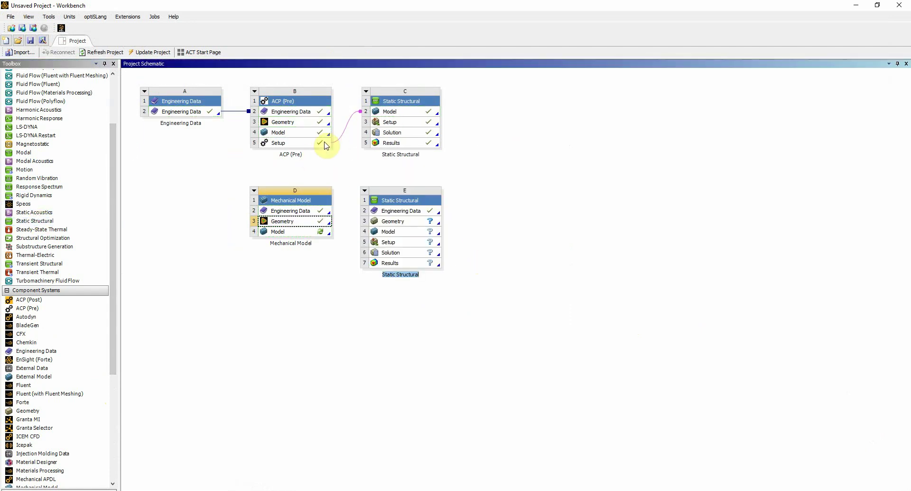
Transfer the ACP (Pre) setup as solid composite data and the Mechanical Model's model into the new Static Structural system's model.
drag(323, 142, 388, 233)
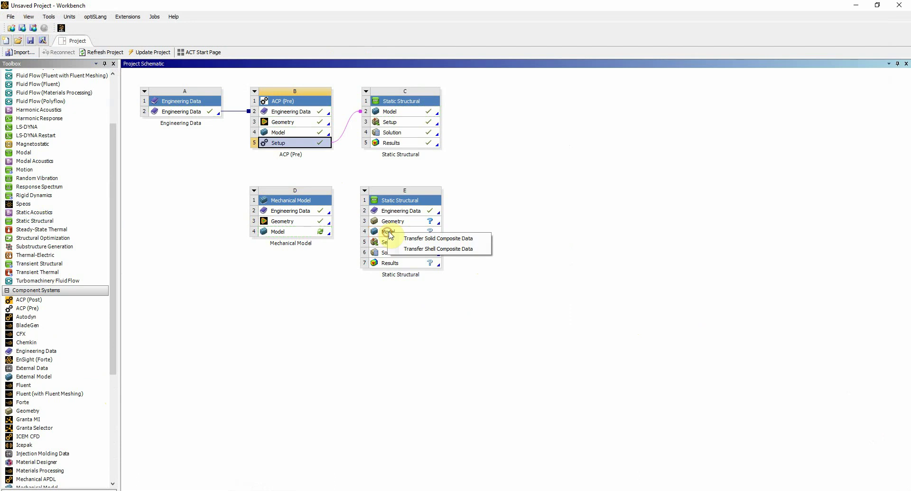
click(425, 238)
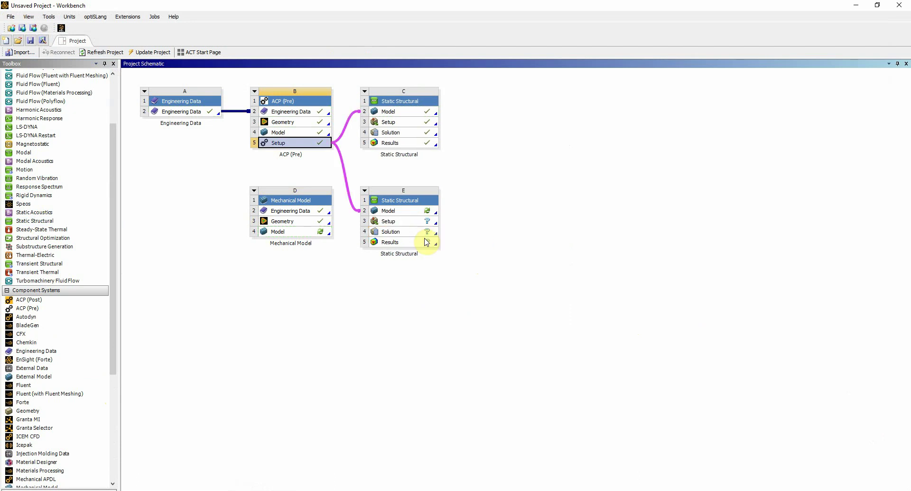
drag(315, 232, 387, 211)
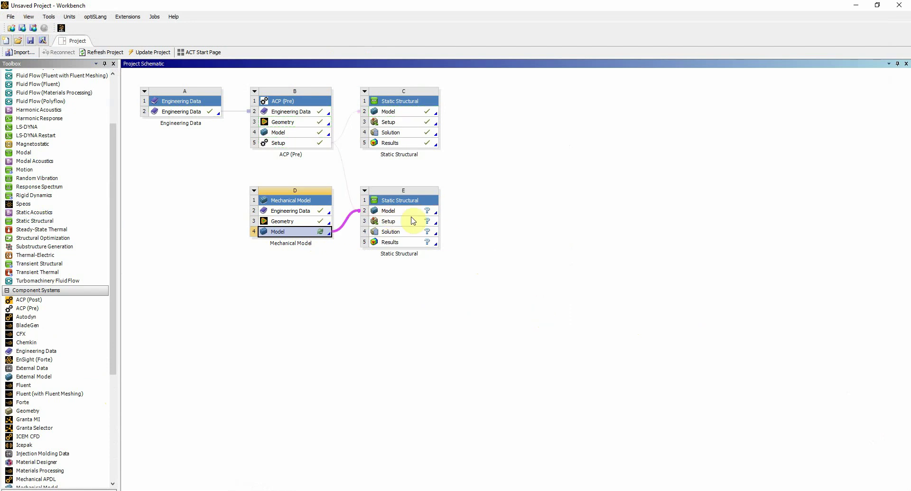
Refresh and update the Mechanical Model system's model cell.
right_click(320, 238)
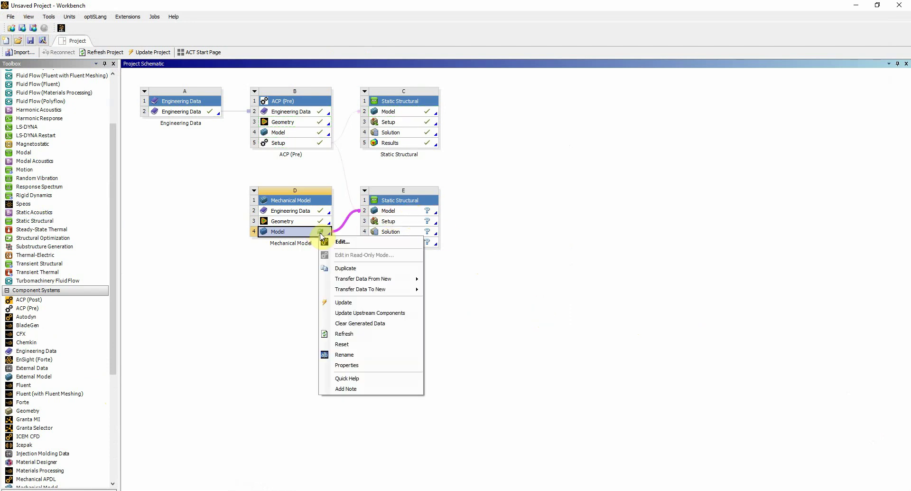
click(359, 332)
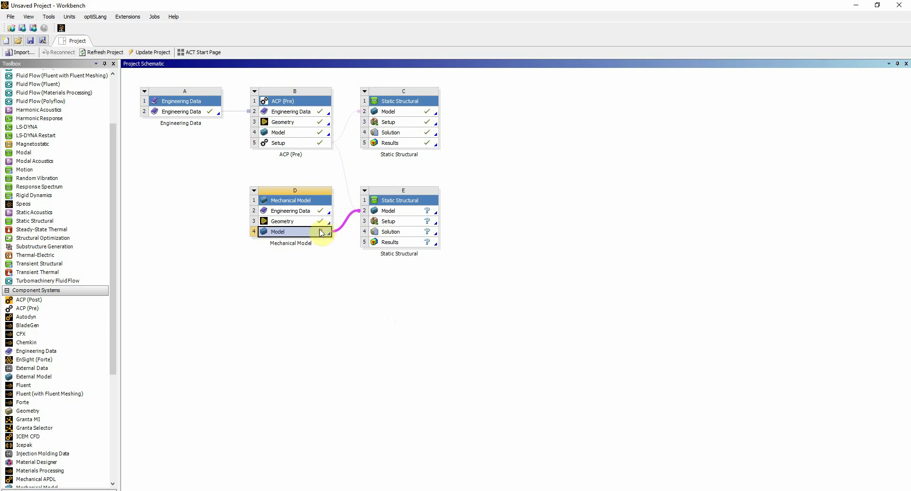
right_click(322, 234)
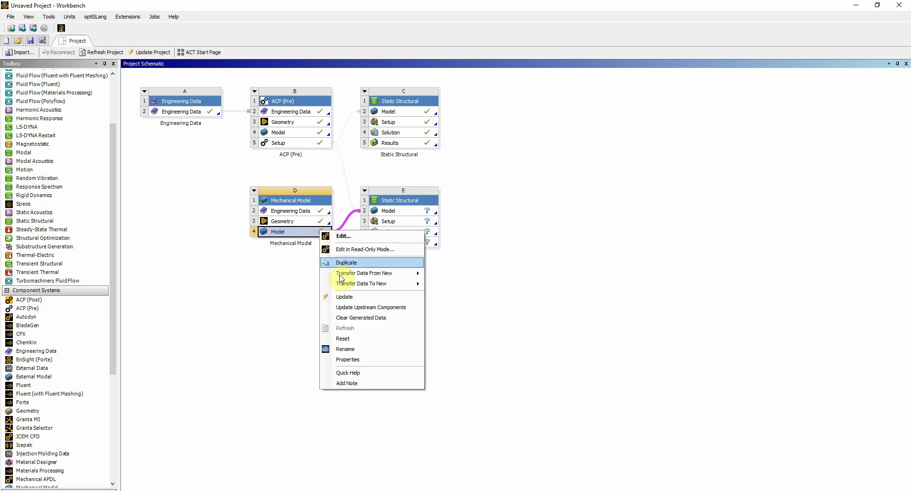
click(366, 302)
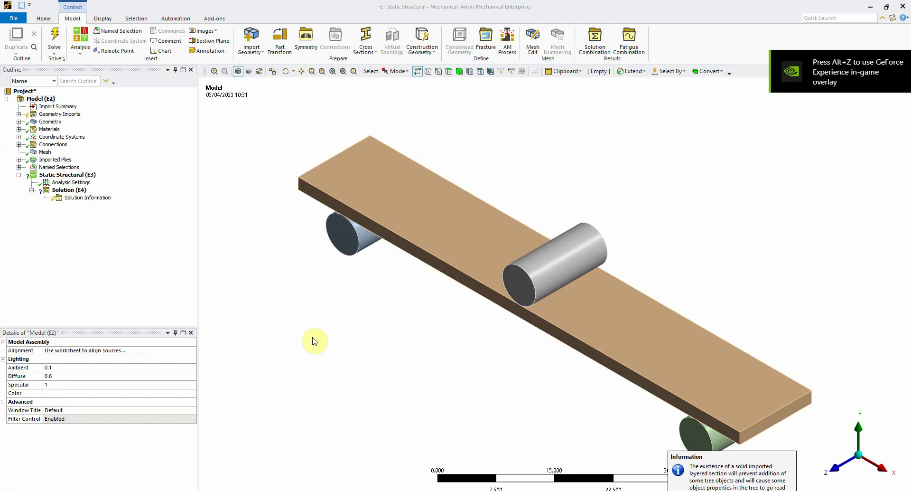
Inspect the assembly's mesh and apply a fixed support to all six faces of the two lower support cylinders.
click(45, 153)
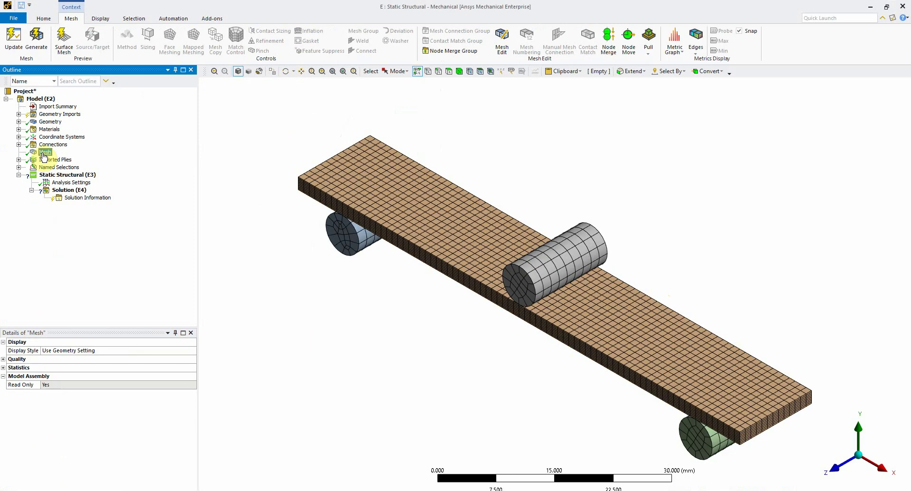
middle_drag(533, 315, 609, 267)
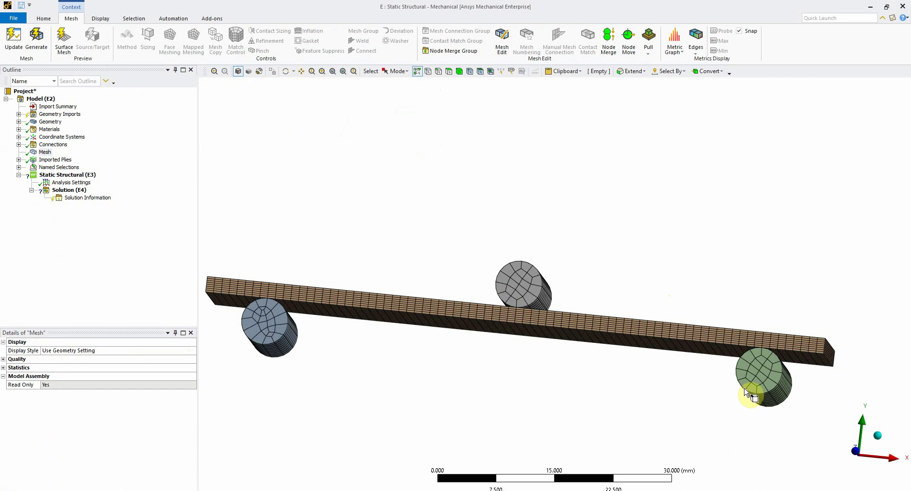
middle_drag(624, 377, 556, 417)
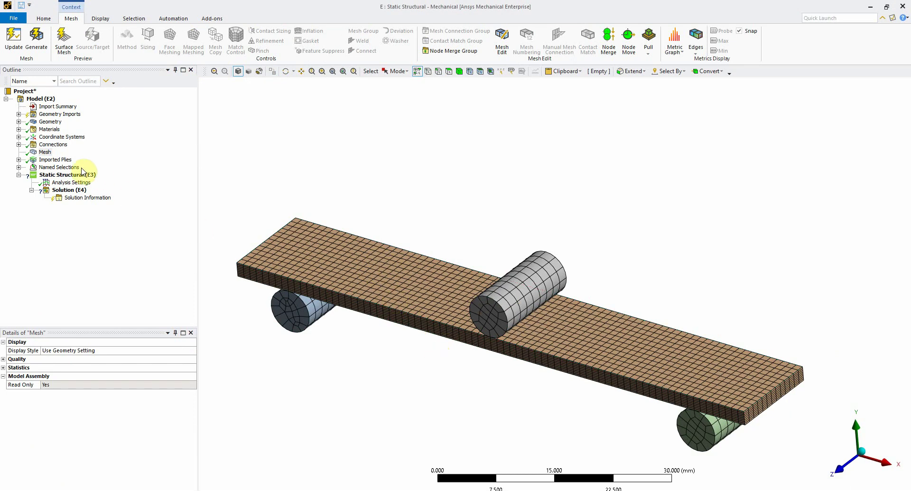
click(42, 176)
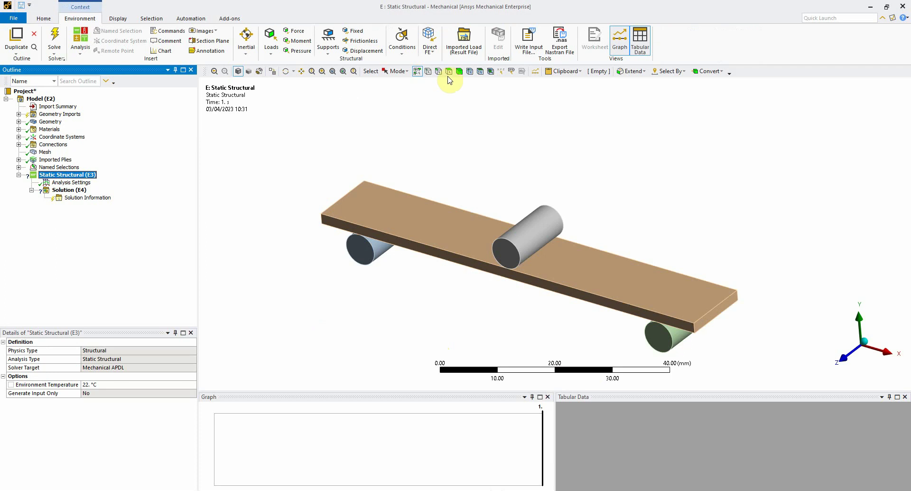
click(449, 71)
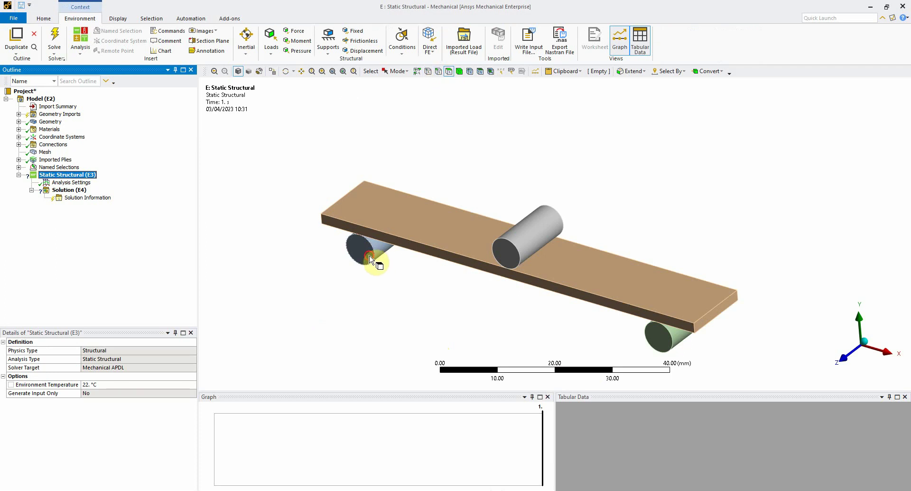
click(380, 246)
ctrl+click(669, 340)
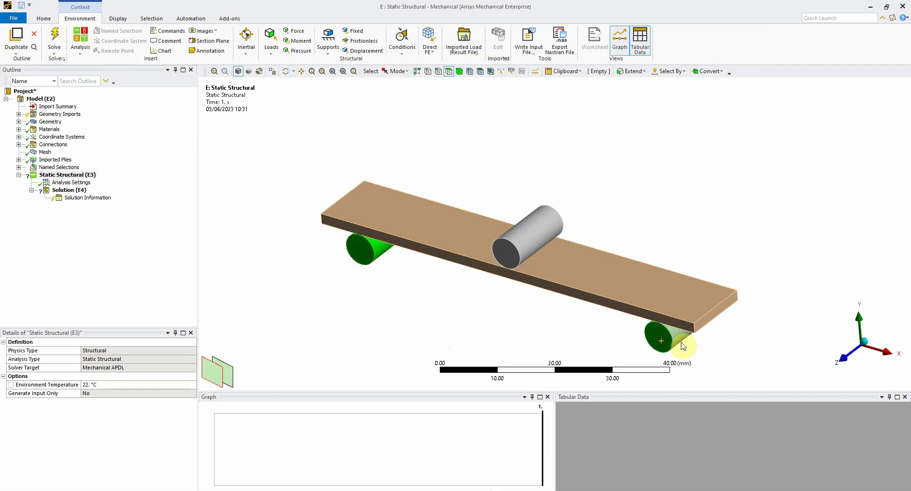
middle_drag(717, 338, 493, 334)
ctrl+click(403, 300)
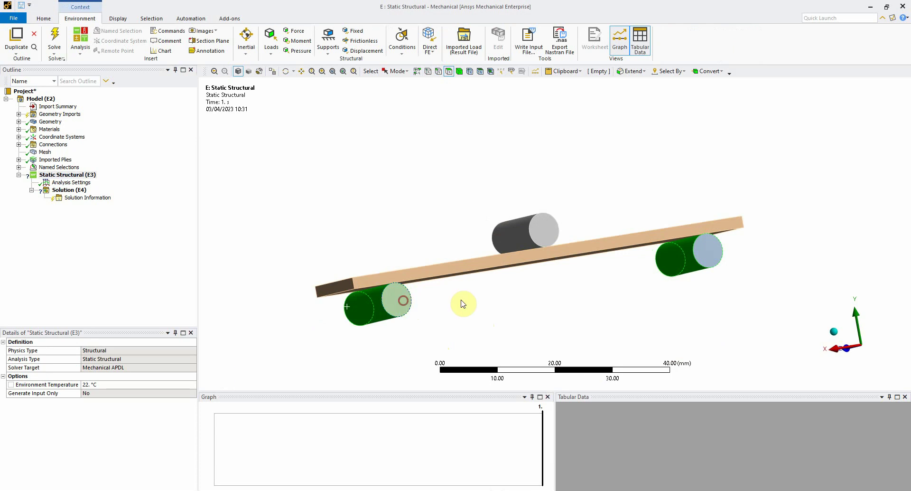
ctrl+click(705, 253)
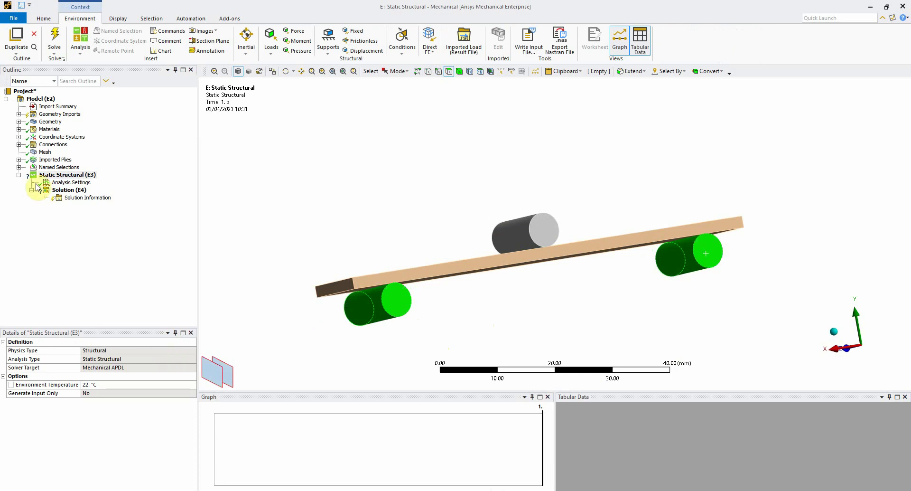
click(360, 32)
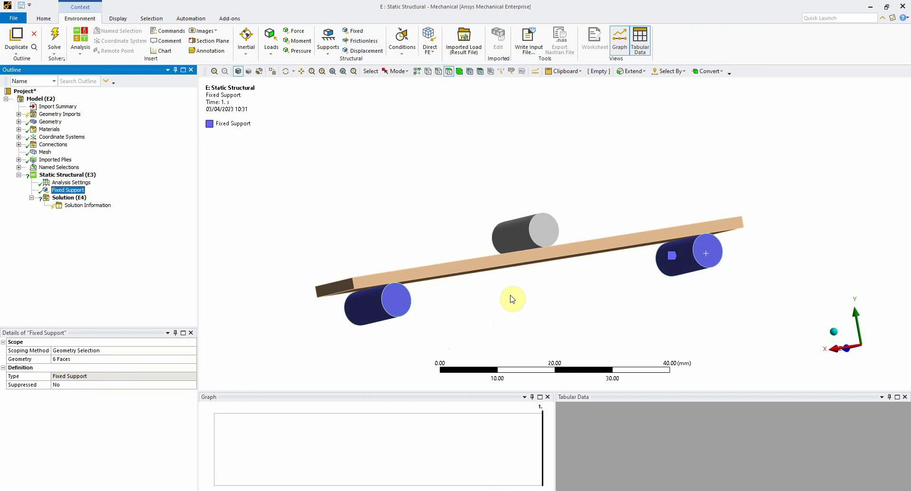
Apply a force to all three faces of the upper loading cylinder, defined by components with a Y component of -250 N.
click(538, 235)
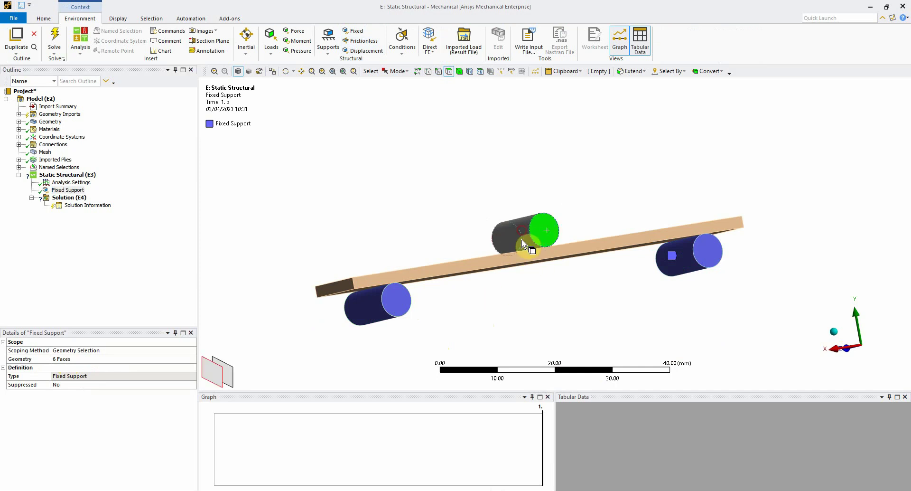
middle_drag(525, 248, 735, 289)
ctrl+click(535, 235)
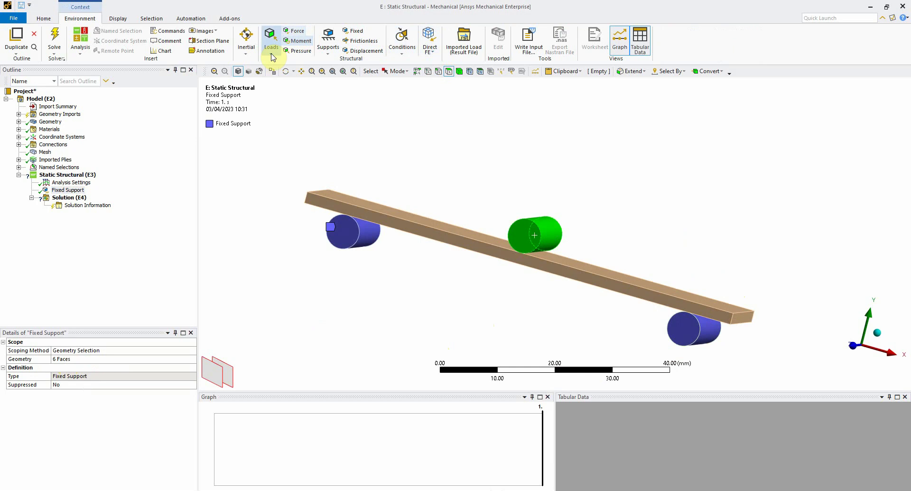
click(296, 32)
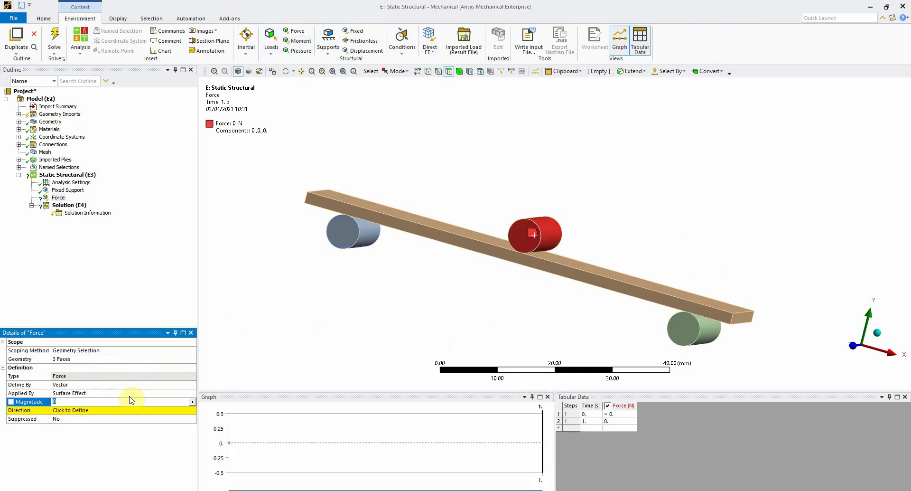
double_click(117, 384)
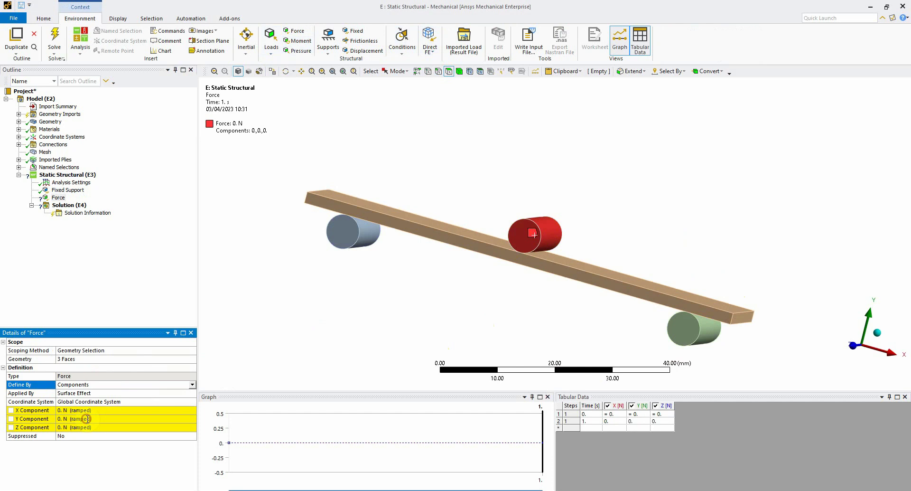
click(87, 419)
text(-250)
key(Return)
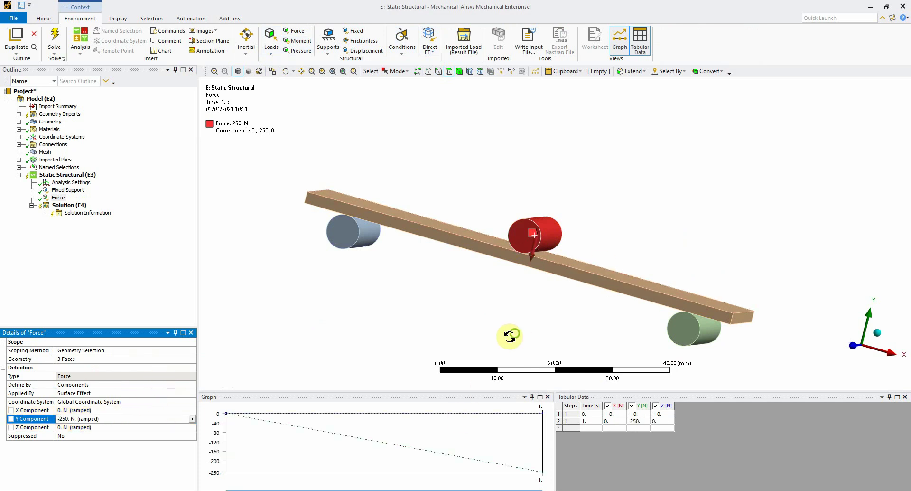
Add a displacement on the loading cylinder's three faces with X and Z components of 0 mm, leaving Y free.
middle_drag(508, 332, 540, 303)
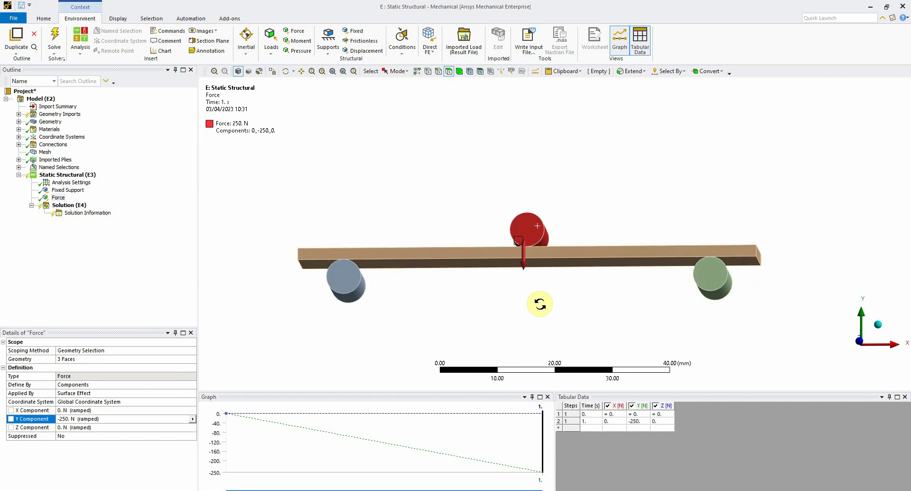
right_click(60, 177)
mouse_move(106, 180)
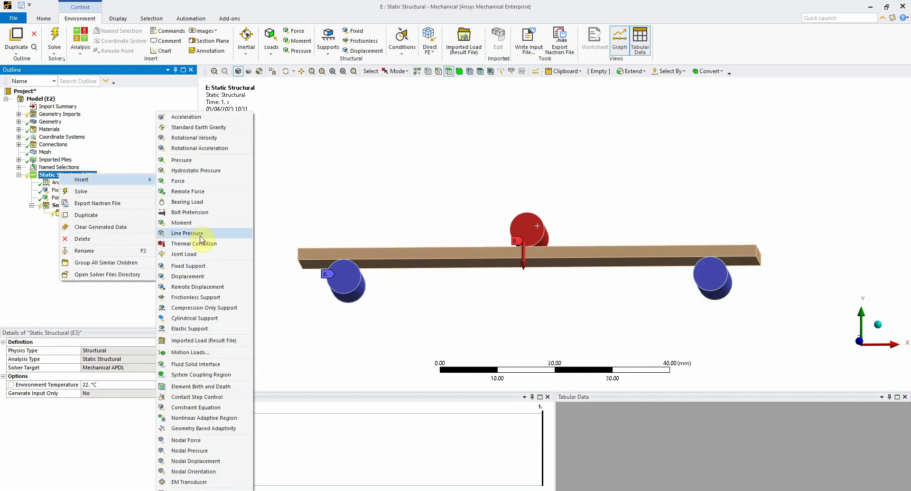
click(208, 276)
click(532, 230)
middle_drag(573, 234, 492, 279)
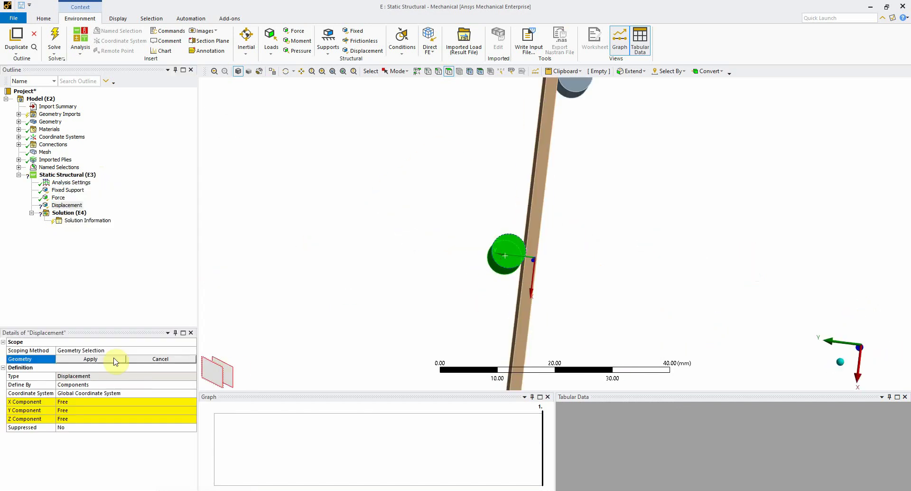
click(90, 359)
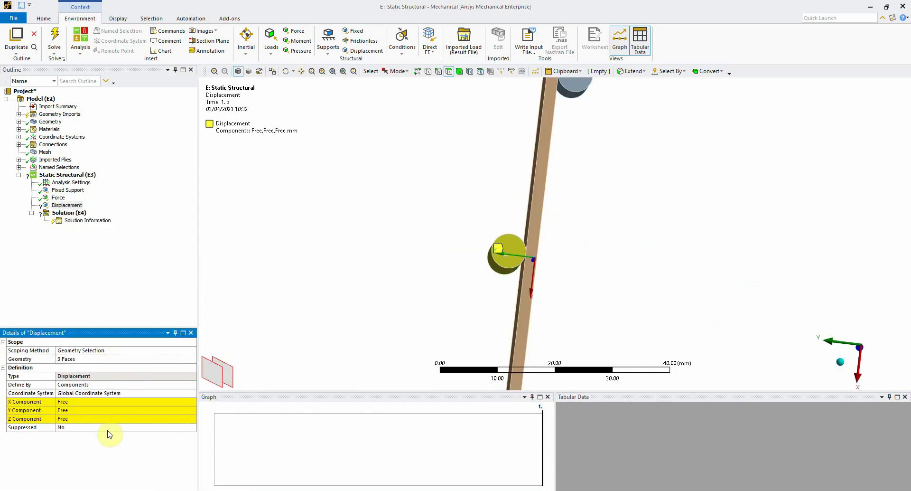
click(70, 402)
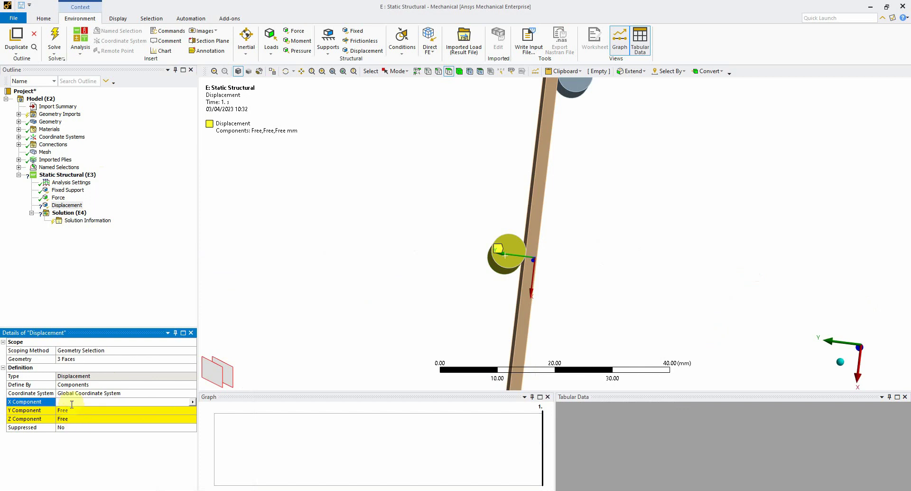
click(71, 419)
text(0)
Add a remote displacement on all six faces of the beam with the Z component set to 0 mm.
middle_drag(331, 315, 634, 260)
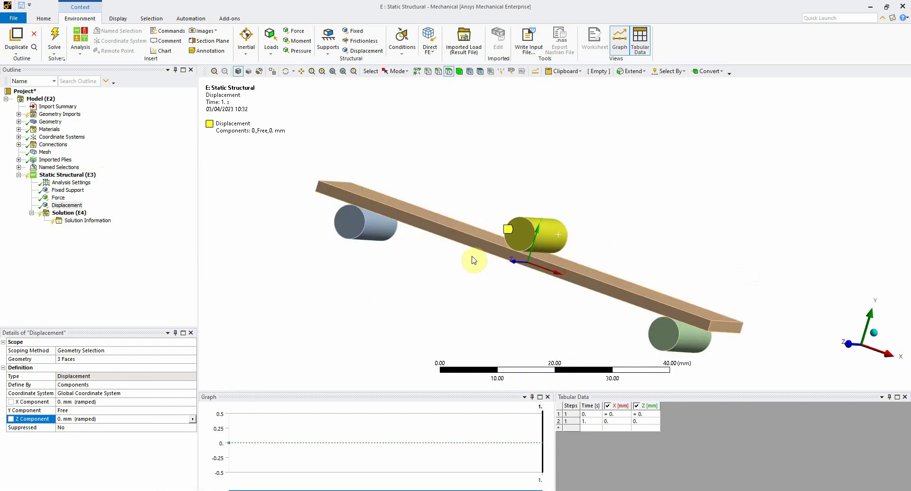
click(399, 217)
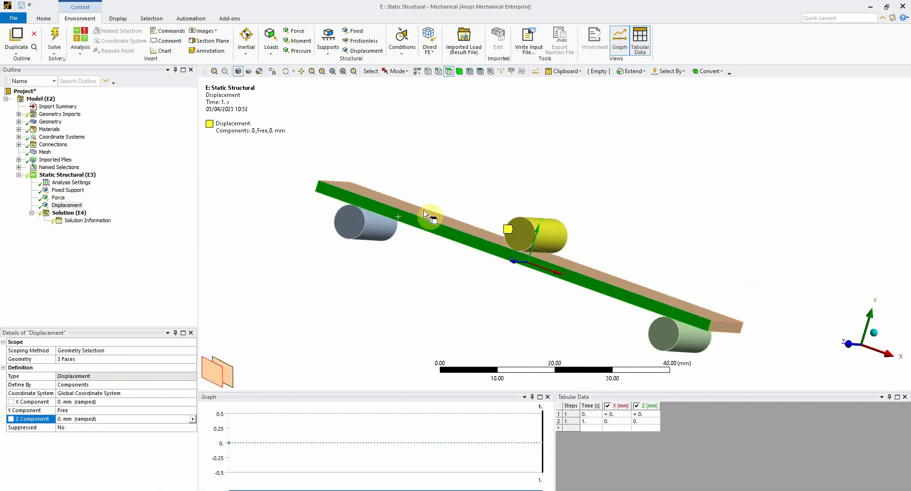
middle_drag(489, 287, 169, 251)
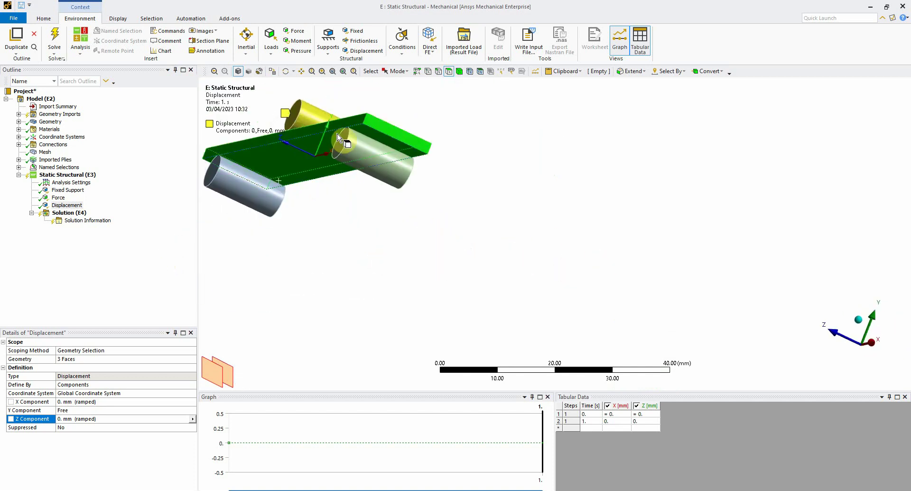
right_click(350, 127)
mouse_move(403, 131)
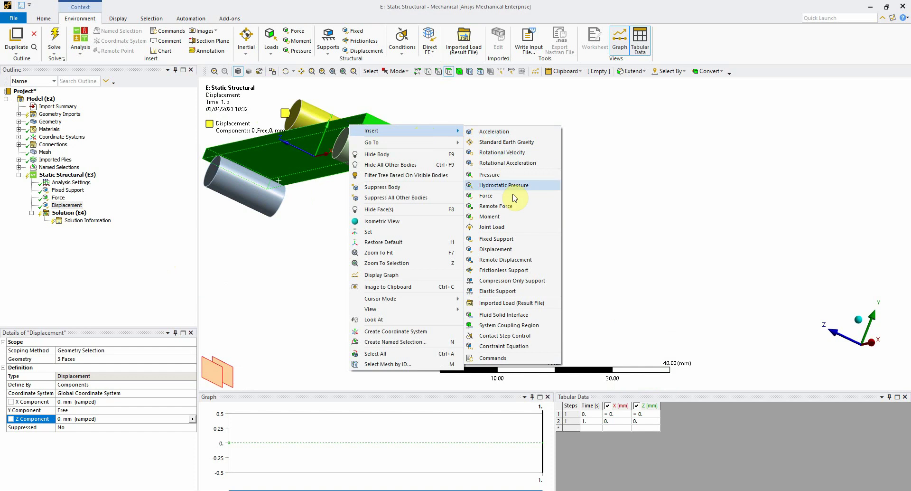
click(521, 260)
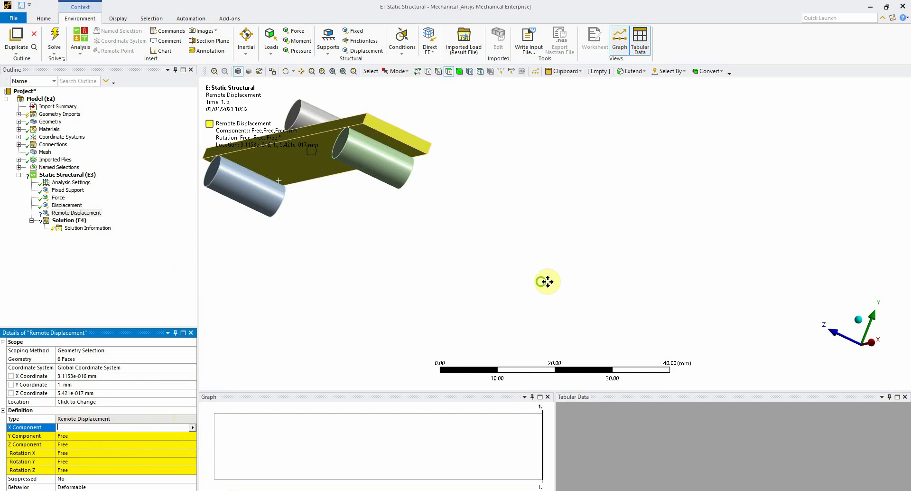
middle_drag(545, 280, 676, 273)
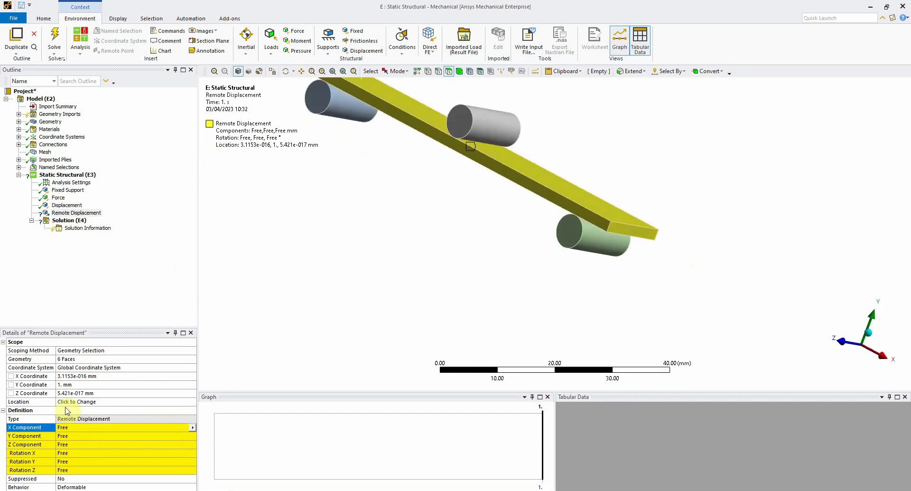
click(72, 444)
text(0)
key(Return)
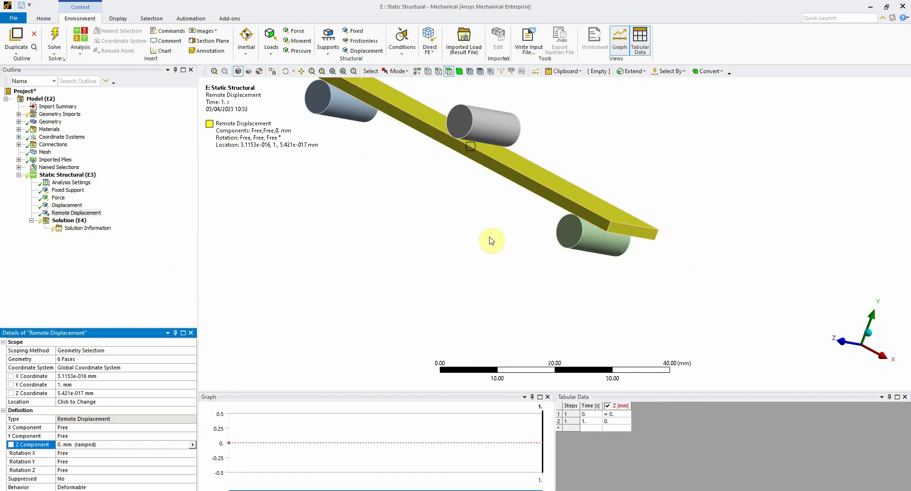
Set the contact between the upper loading cylinder and the beam to No Separation.
middle_drag(492, 240, 575, 321)
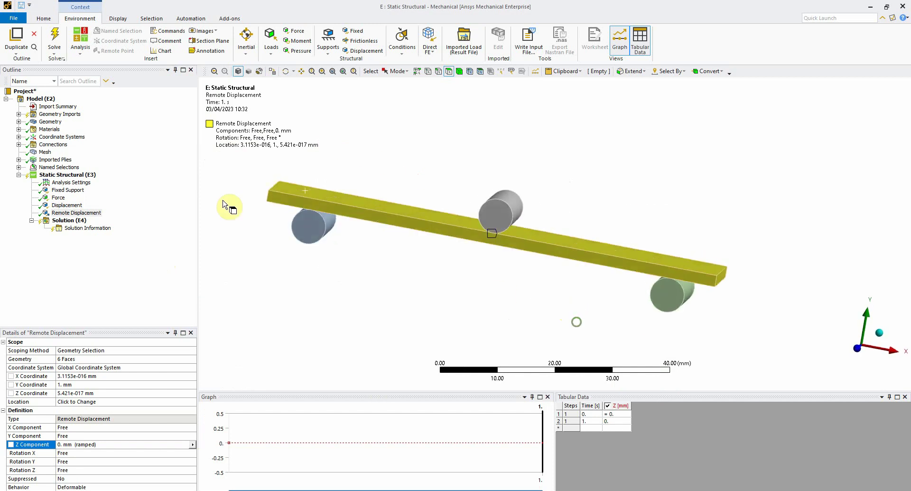
click(19, 144)
click(32, 152)
click(81, 160)
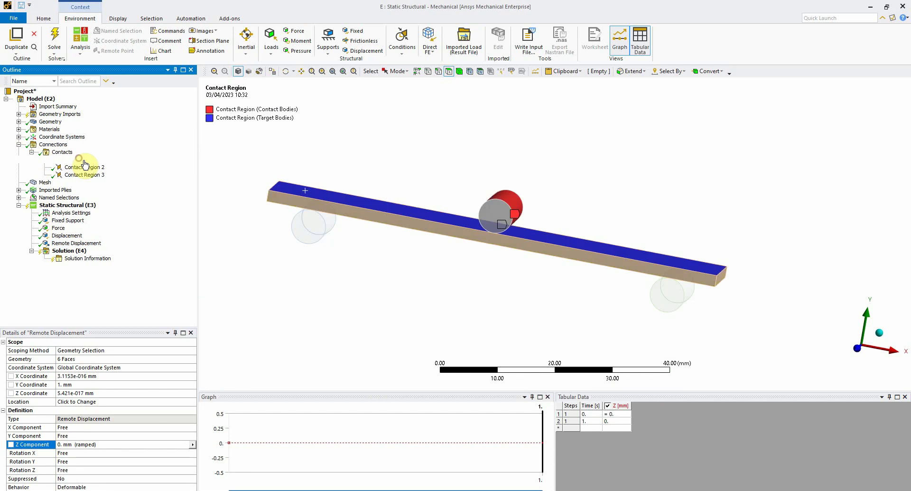
click(127, 411)
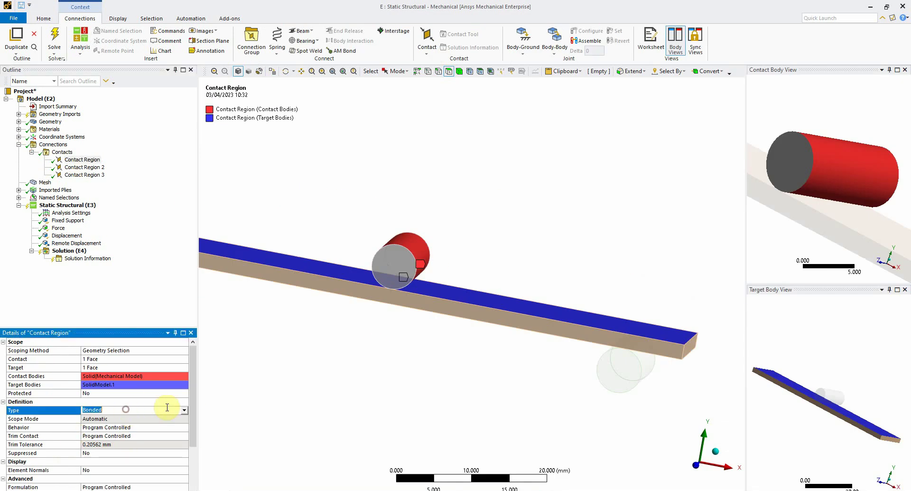
click(184, 410)
click(163, 424)
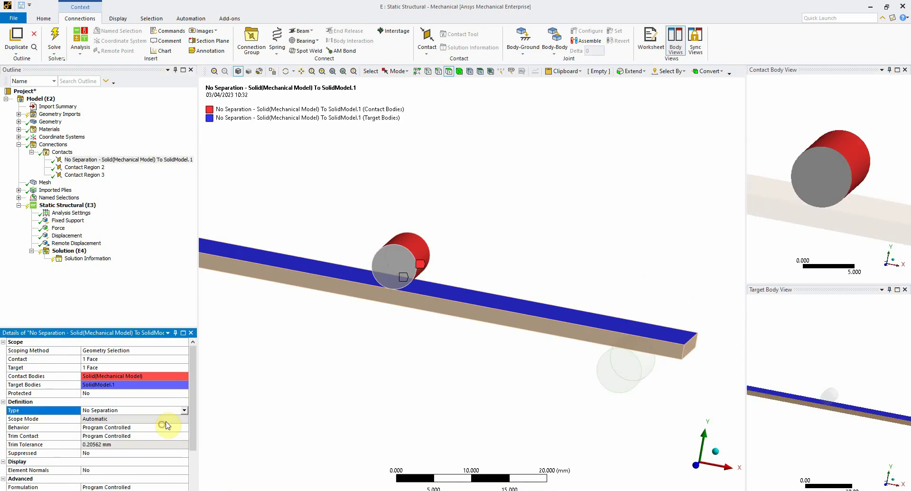
Set both contacts between the lower support cylinders and the beam to Frictionless.
click(85, 167)
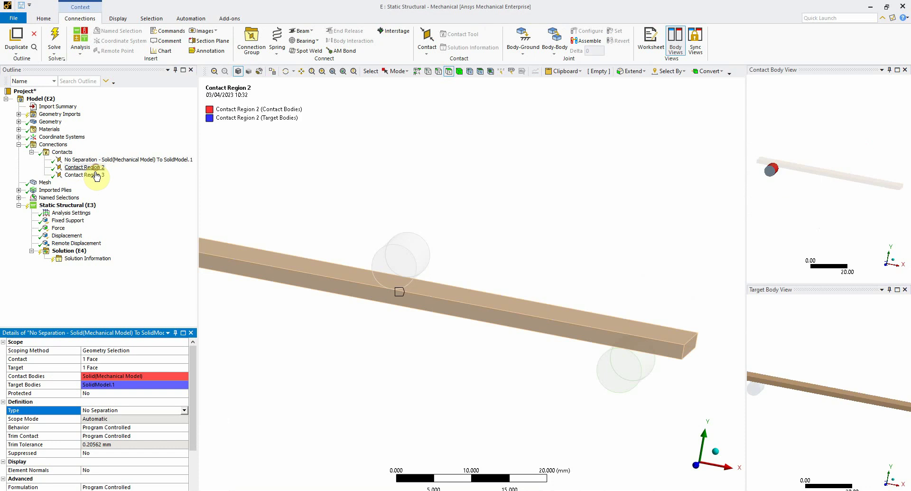
shift+click(84, 175)
click(172, 411)
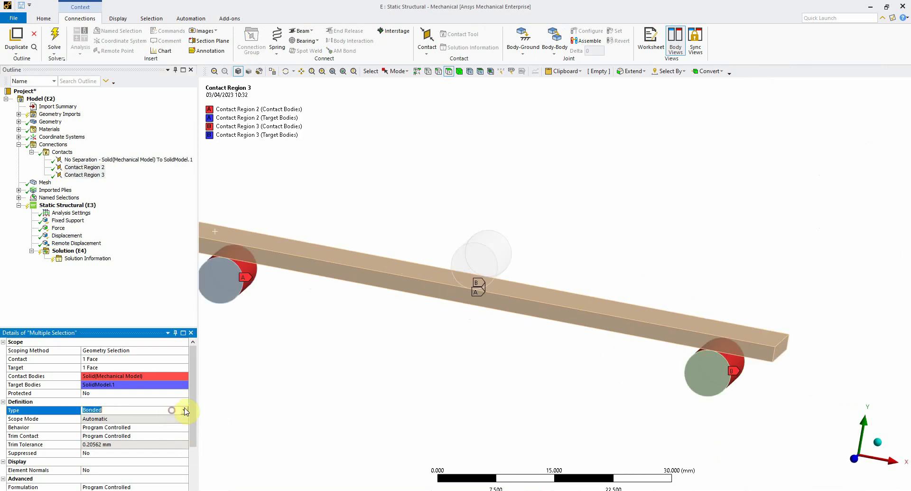
click(184, 410)
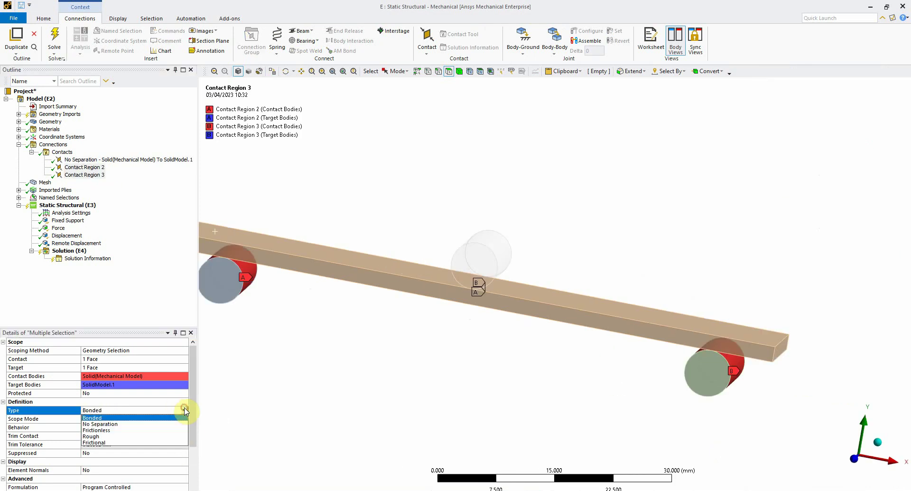
click(157, 430)
Solve the static structural analysis and dismiss the remote boundary condition warning.
click(63, 250)
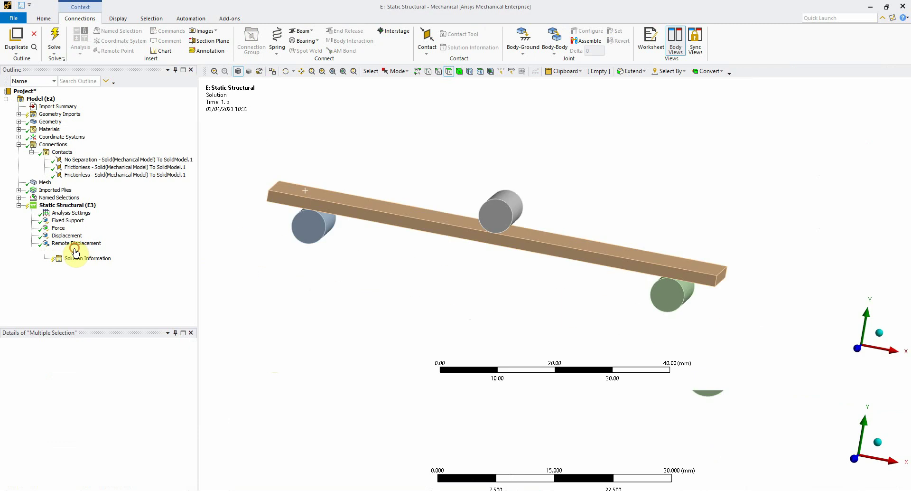
right_click(69, 251)
click(95, 268)
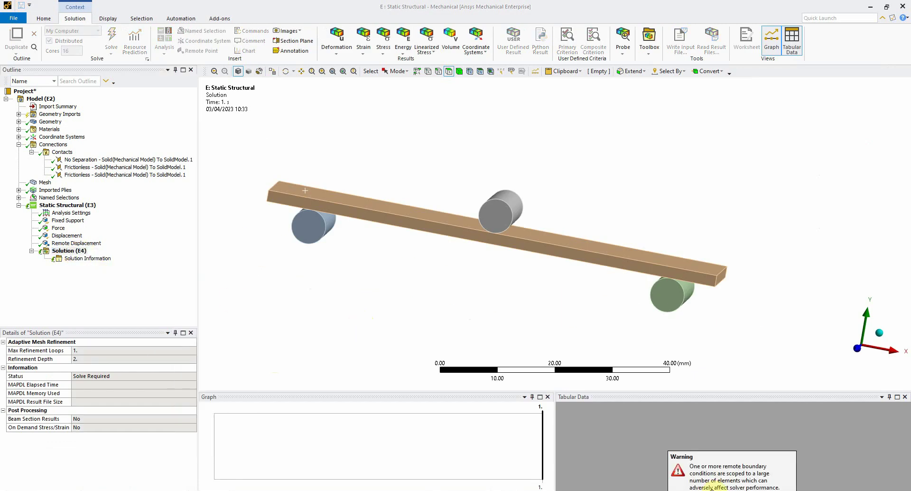
click(747, 473)
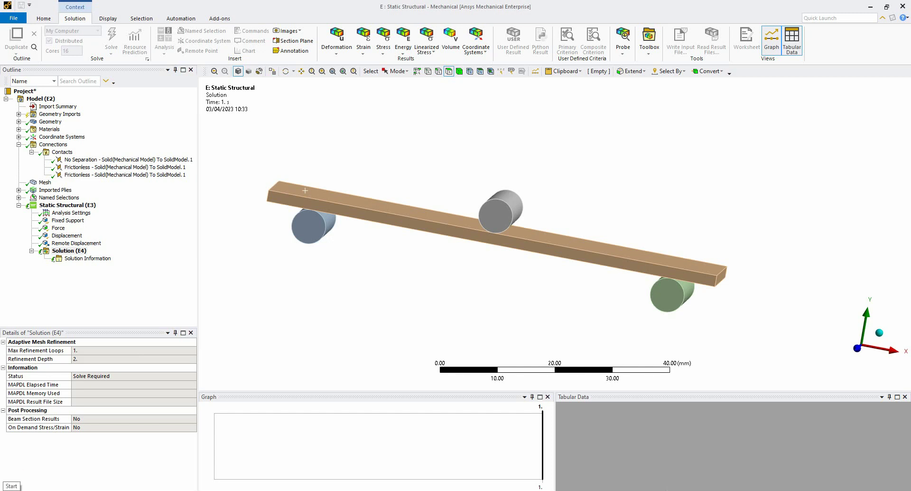
key(super)
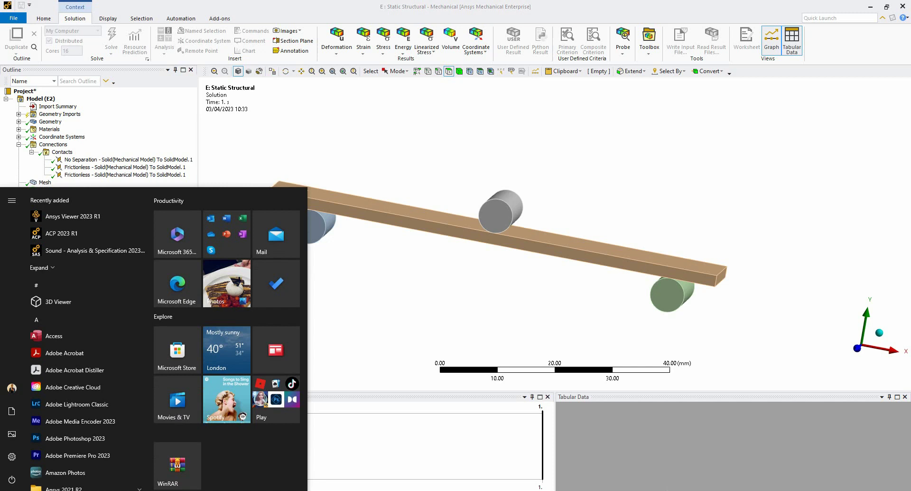
click(397, 451)
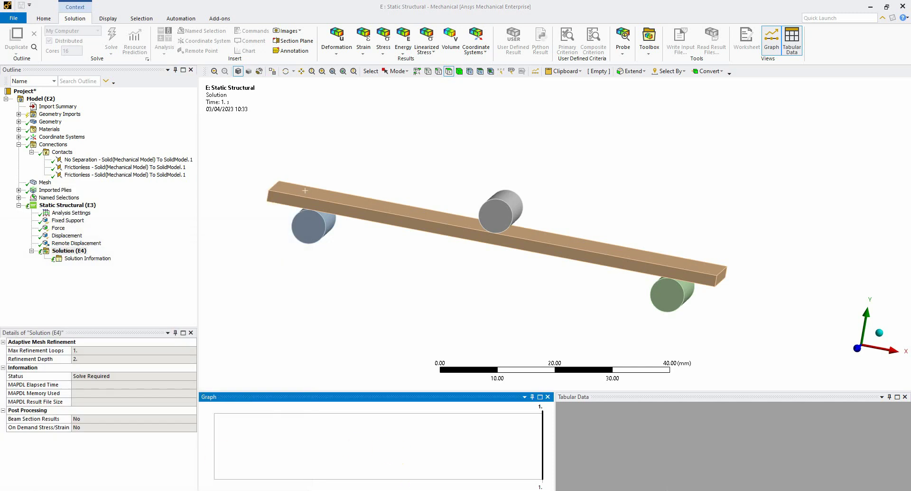
click(117, 489)
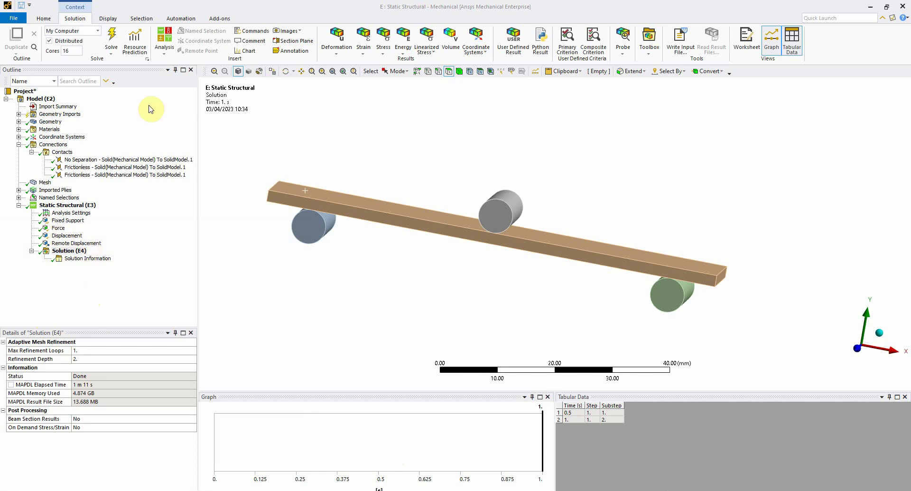
Add directional deformation and normal stress results to the solution.
click(336, 41)
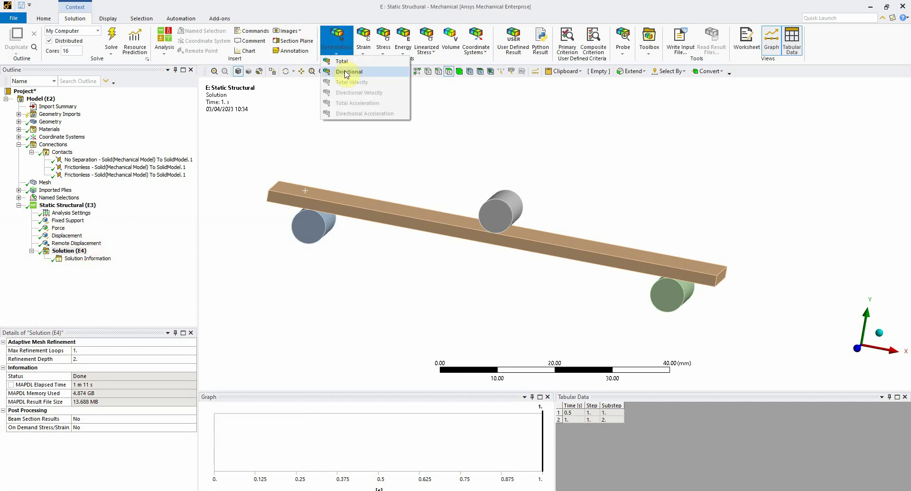
click(346, 72)
click(383, 41)
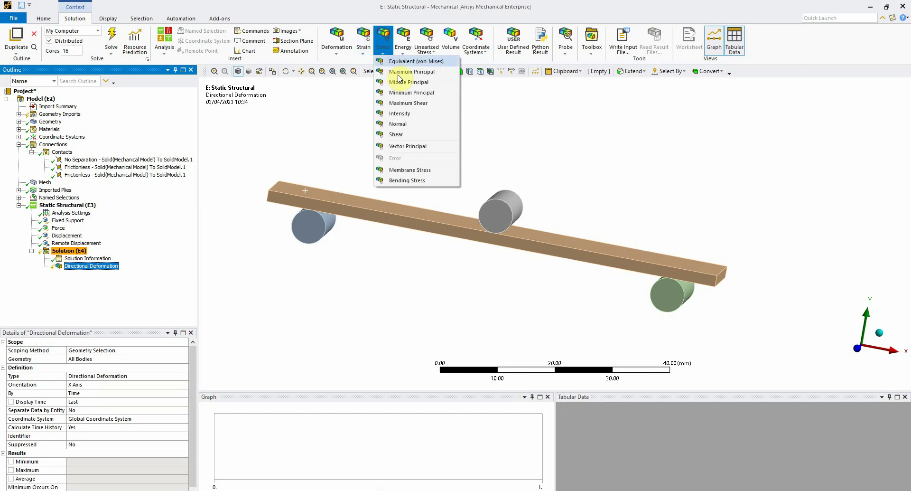
click(397, 124)
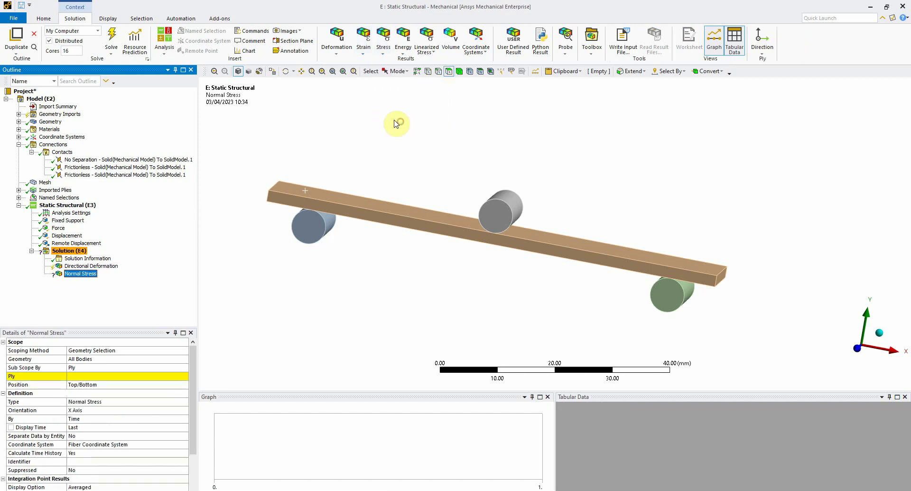
Sub-scope the normal stress result by Layer instead of by ply.
click(119, 369)
click(185, 368)
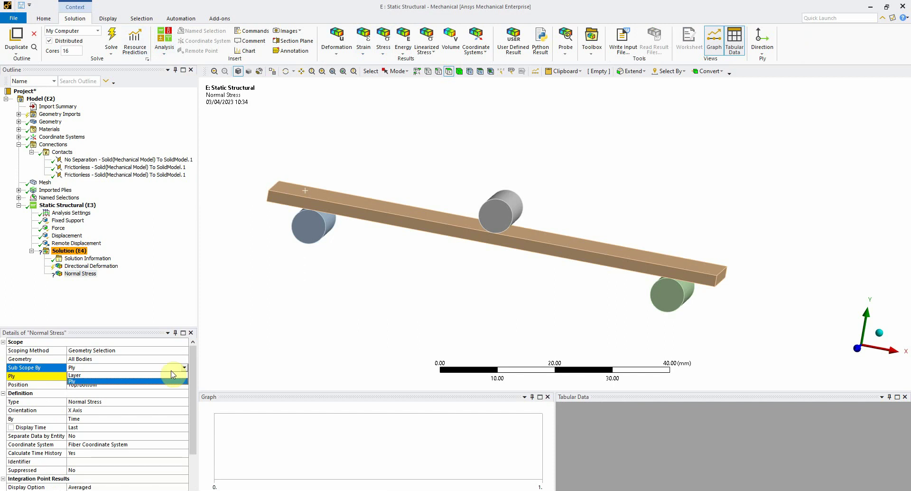
click(166, 376)
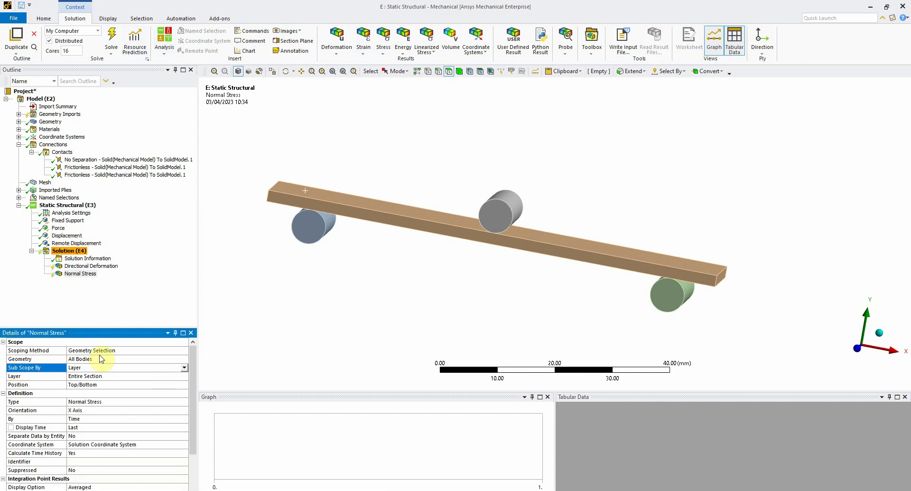
Evaluate the added results and inspect the directional deformation and normal stress contours on the bent beam.
click(111, 40)
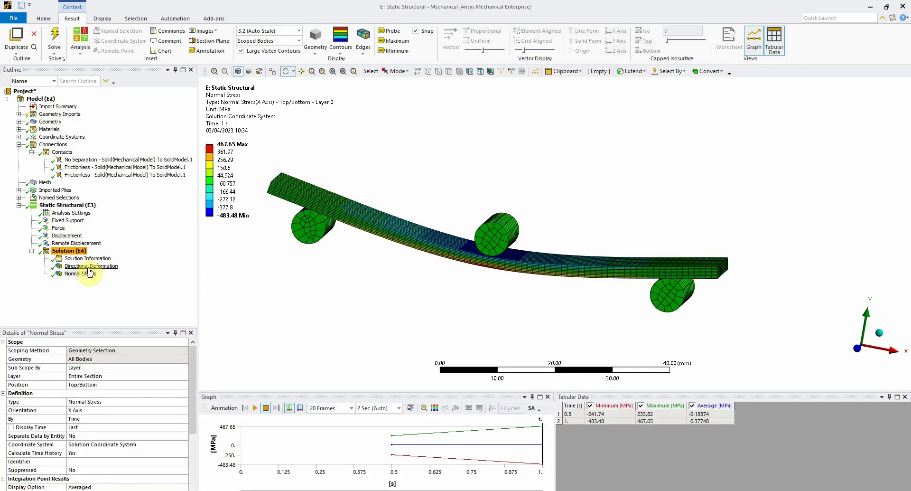
click(87, 267)
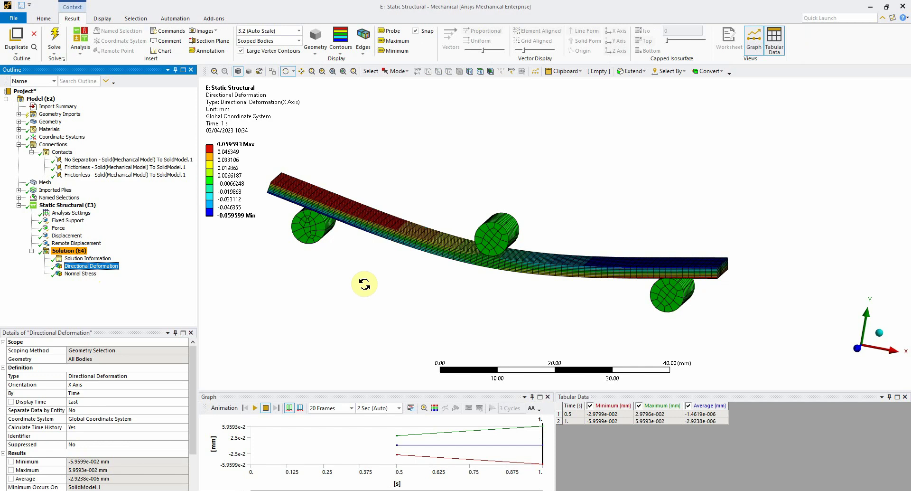
drag(366, 287, 392, 285)
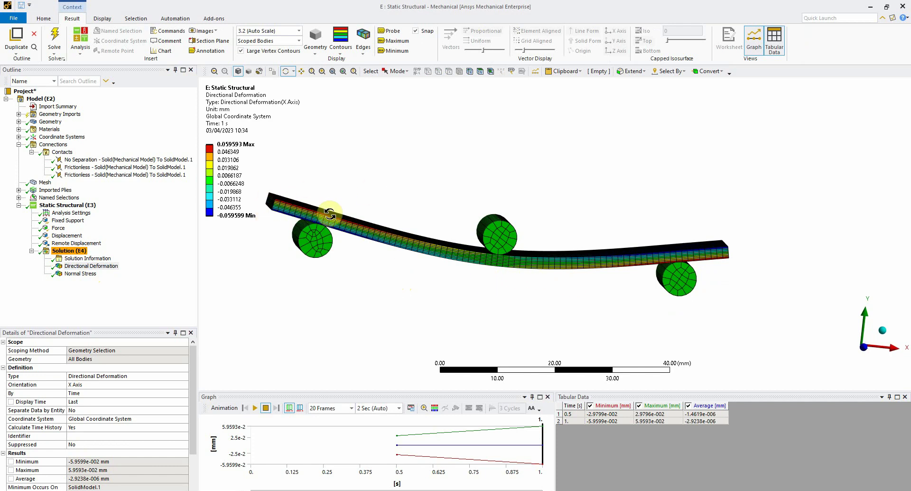
mouse_move(541, 287)
mouse_down()
mouse_move(503, 309)
mouse_move(486, 301)
mouse_move(534, 280)
mouse_move(521, 285)
mouse_move(533, 302)
mouse_up()
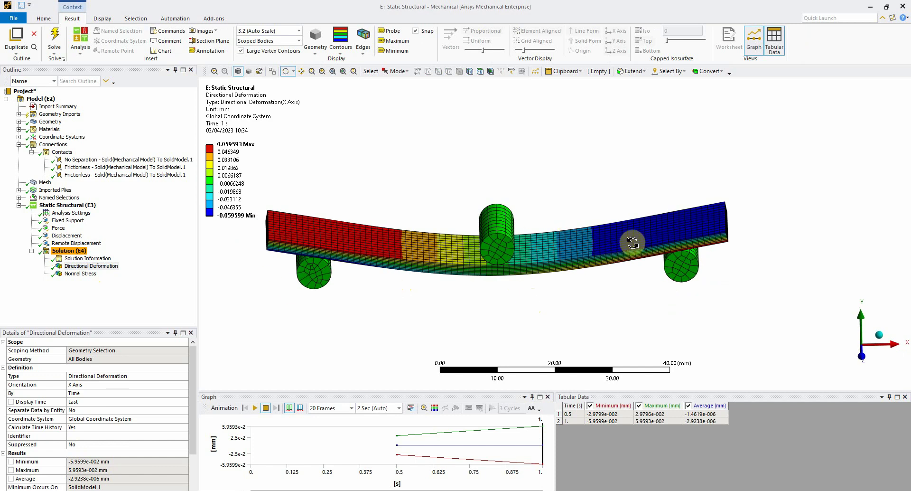
click(77, 274)
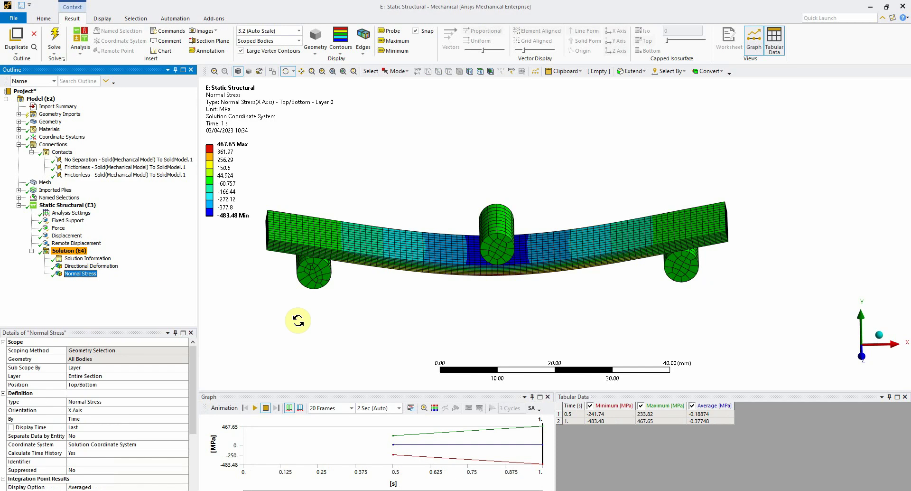
drag(494, 303, 490, 284)
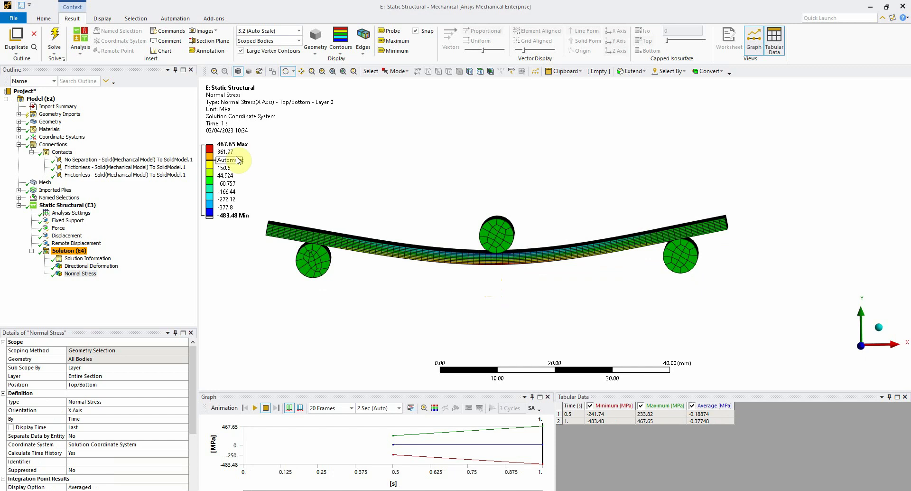
click(80, 267)
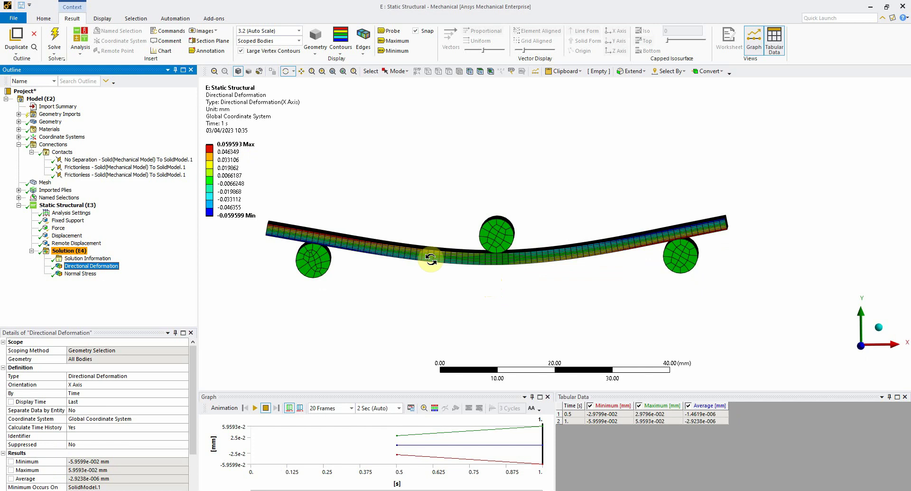
click(80, 274)
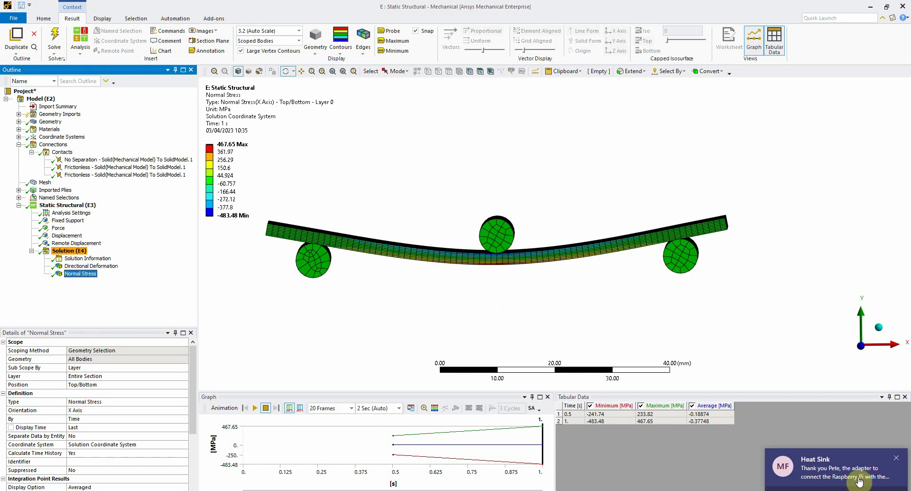
click(896, 460)
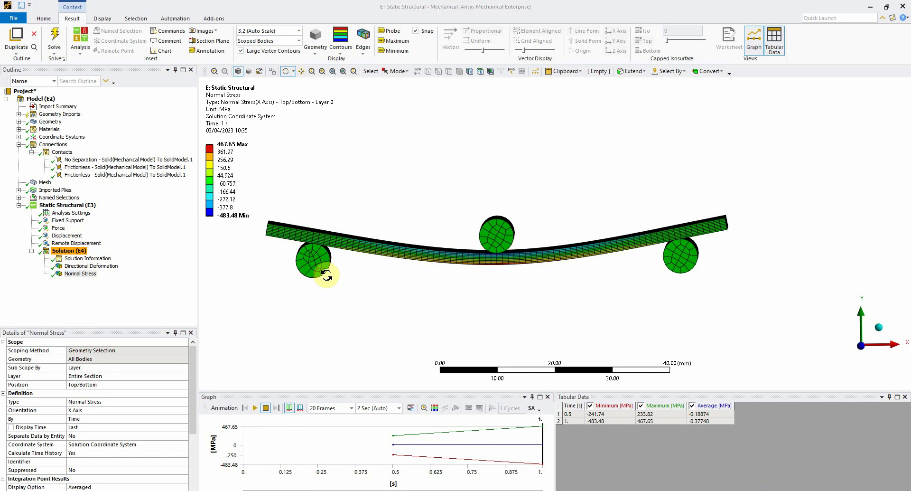
Insert a path as construction geometry in the model.
right_click(51, 123)
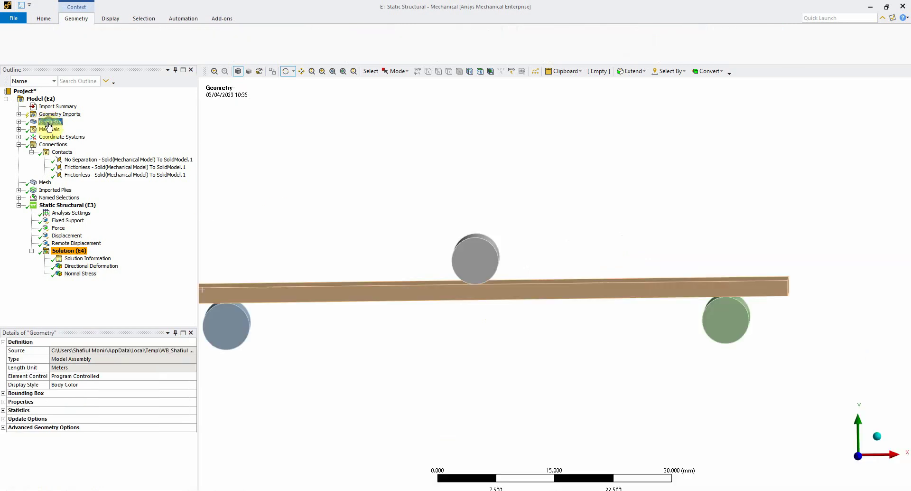
mouse_move(77, 130)
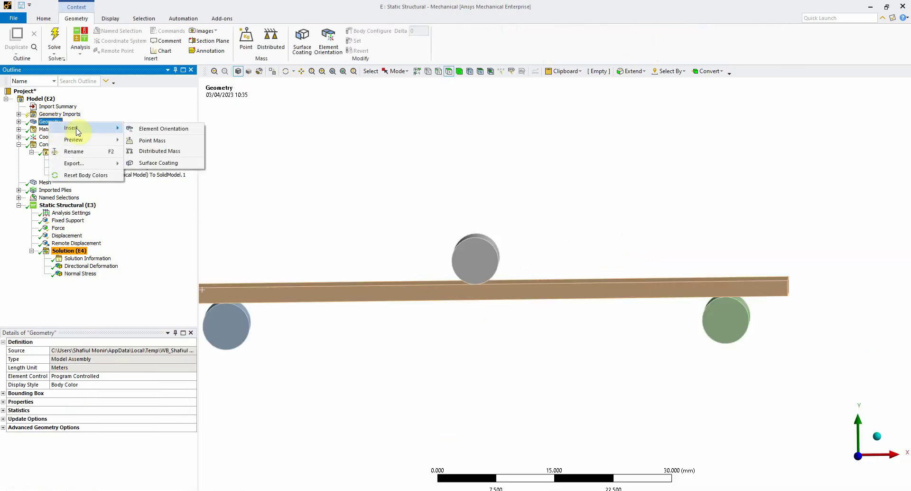
right_click(39, 98)
mouse_move(81, 103)
mouse_move(175, 147)
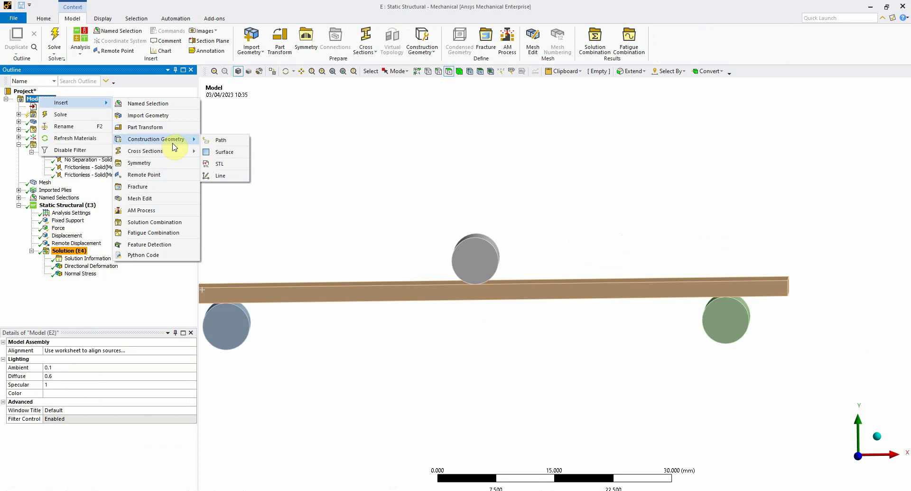
click(215, 140)
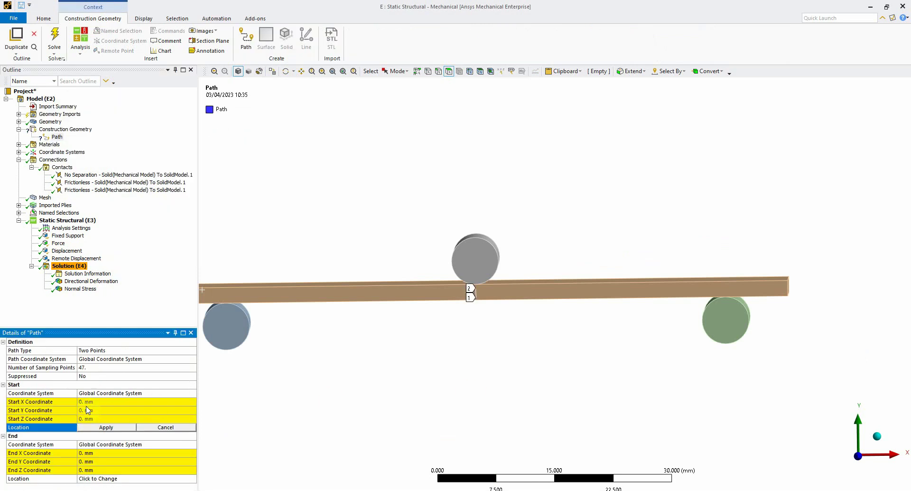
Define the path along the beam from X -40 mm, Y 1 mm to X 40 mm, Y 1 mm.
click(101, 408)
text(1)
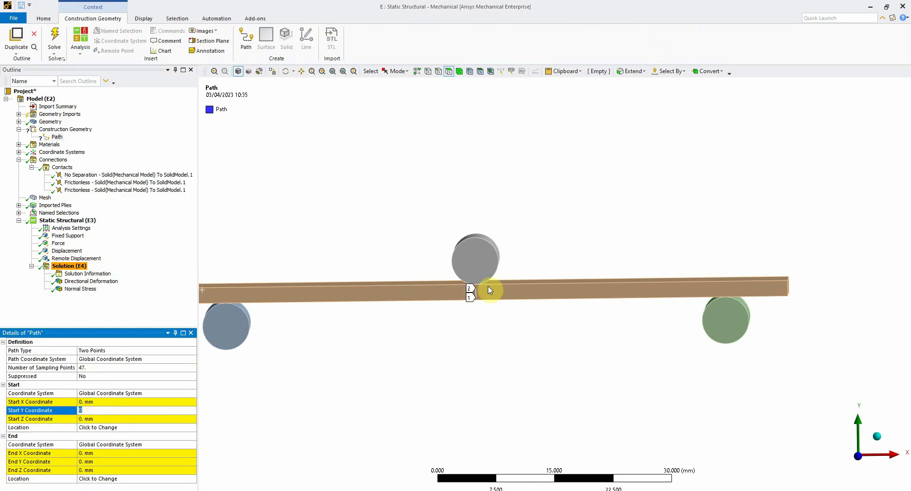
click(126, 463)
click(101, 401)
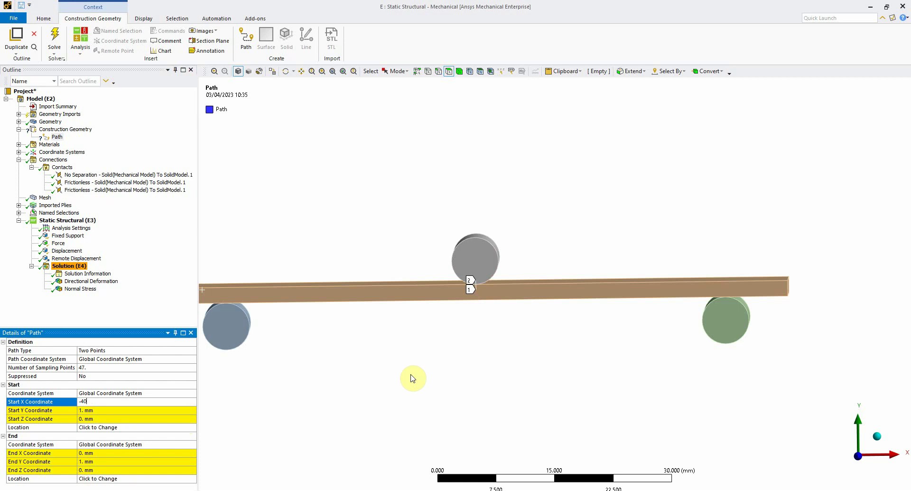
click(144, 454)
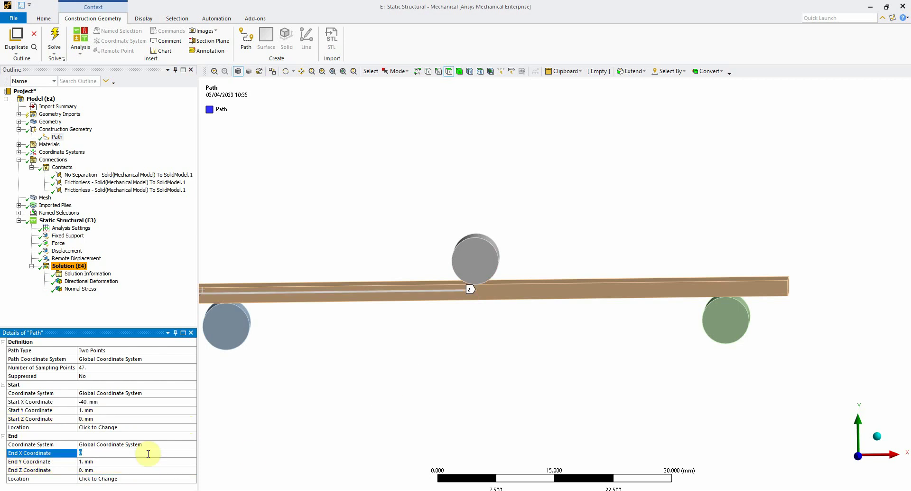
text(40)
key(Return)
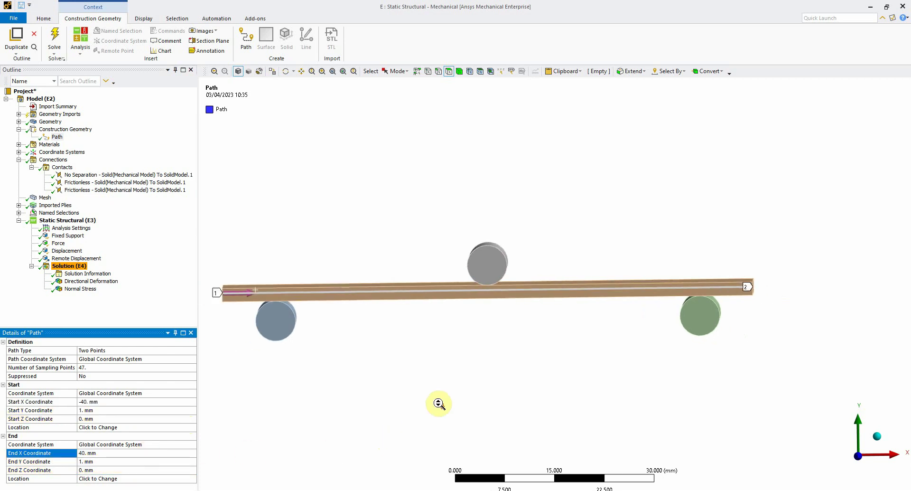
mouse_move(450, 383)
middle_down()
mouse_move(546, 393)
mouse_move(417, 386)
mouse_move(454, 385)
middle_up()
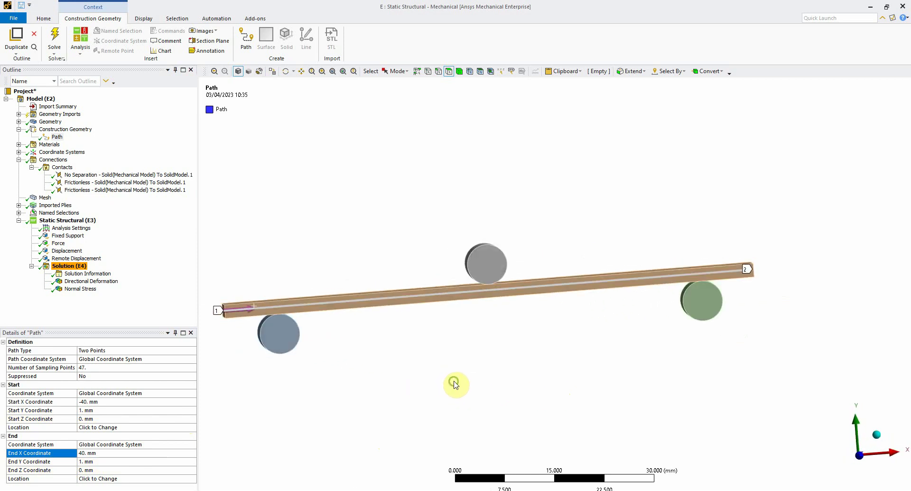
Add a total deformation result to the solution and scope it to the path along the beam.
click(76, 267)
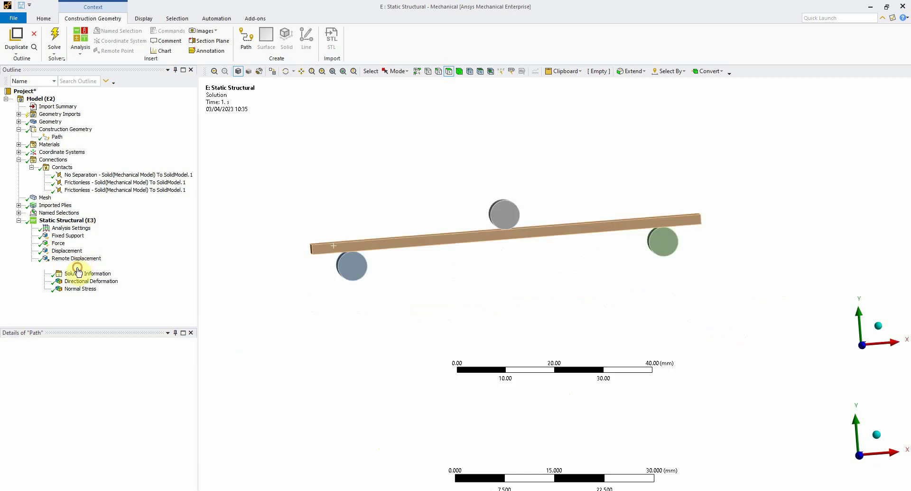
click(337, 47)
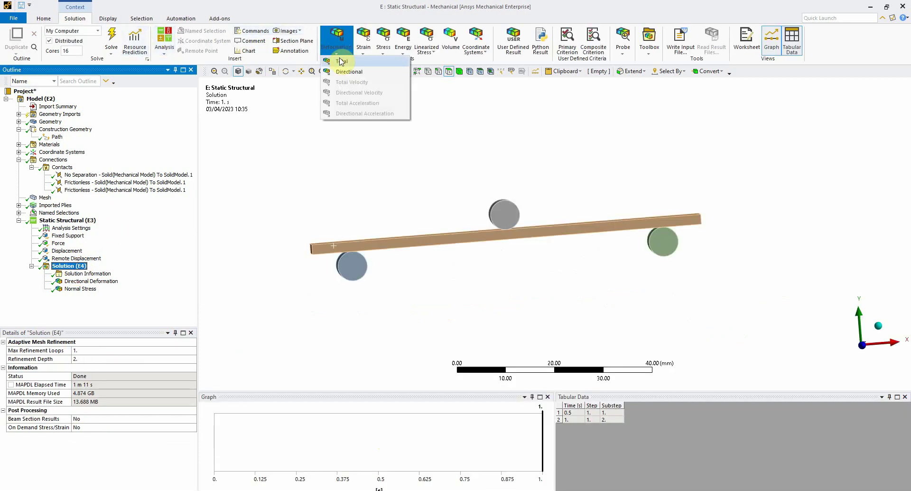
click(340, 62)
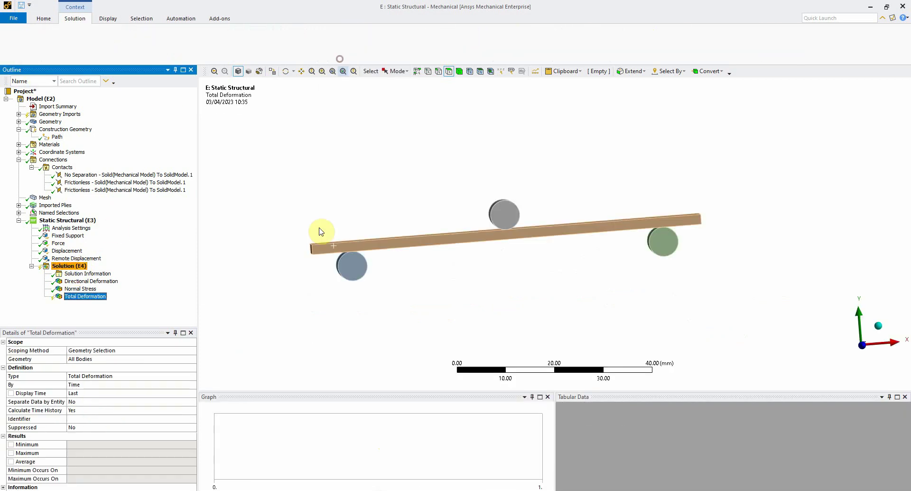
click(137, 351)
click(193, 350)
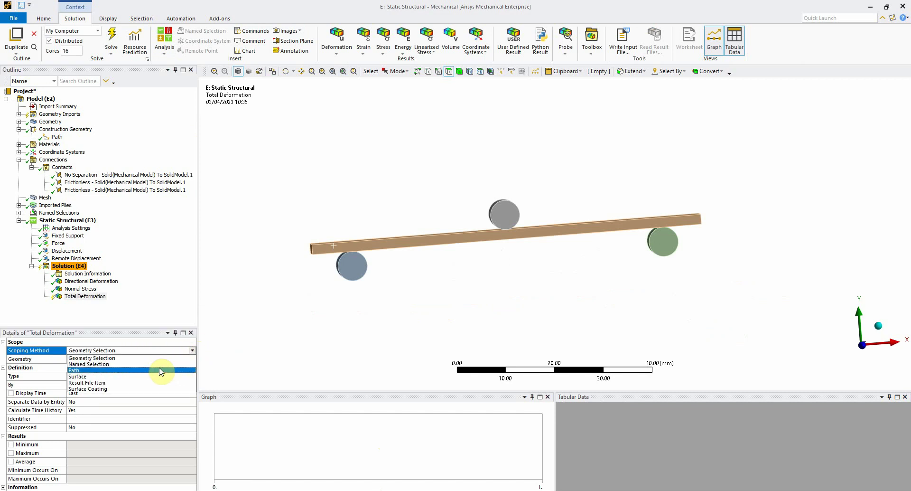
click(160, 370)
click(192, 359)
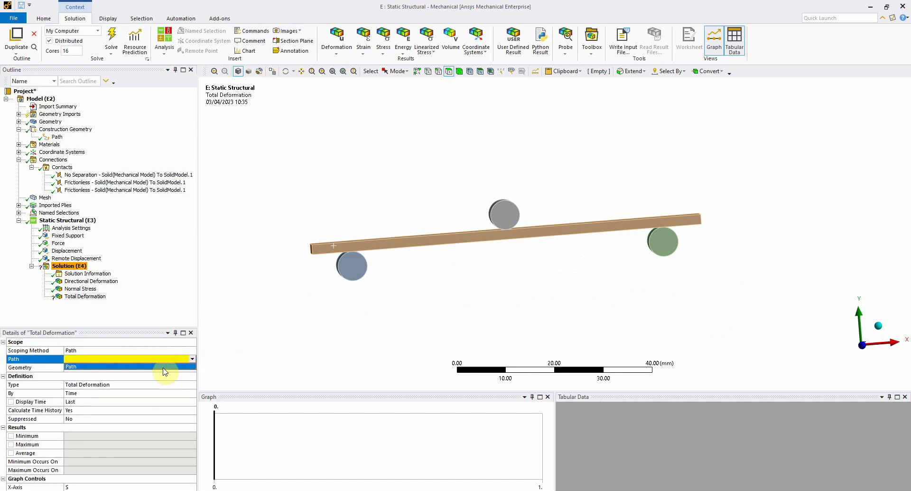
click(164, 367)
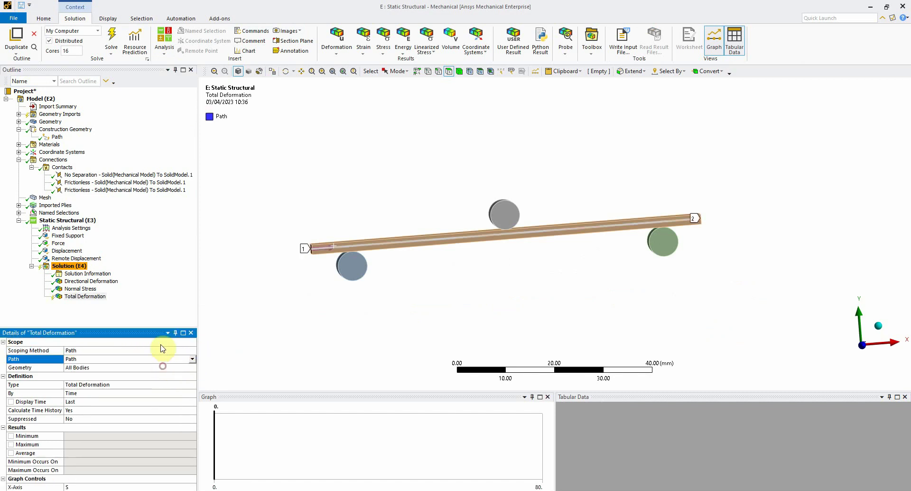
Add a second normal stress result and scope it to the path along the beam.
click(383, 40)
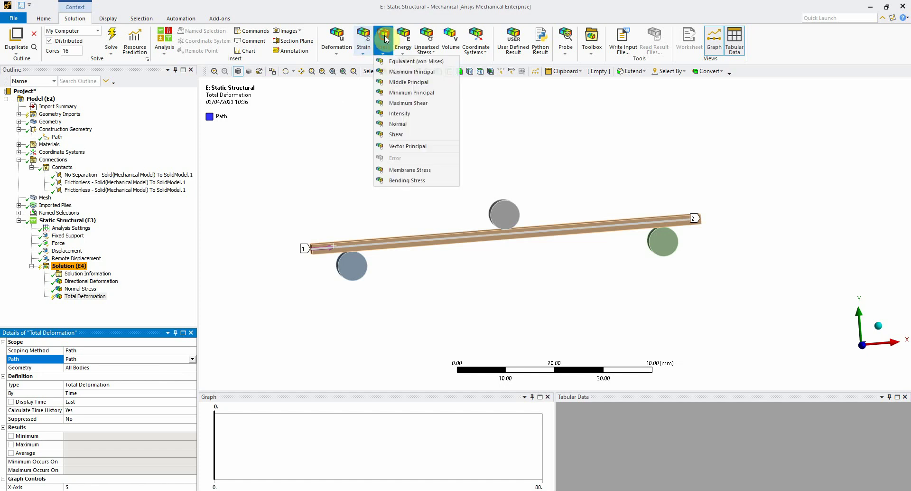
click(413, 123)
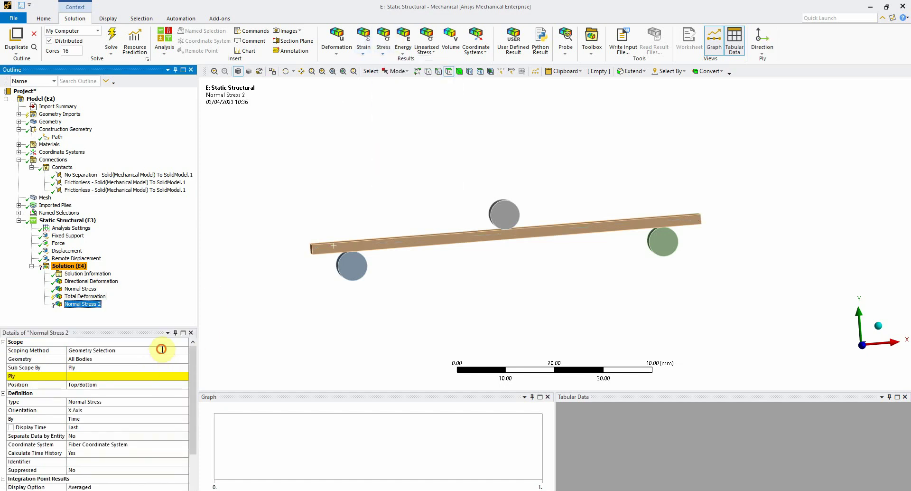
click(162, 350)
click(184, 349)
click(150, 374)
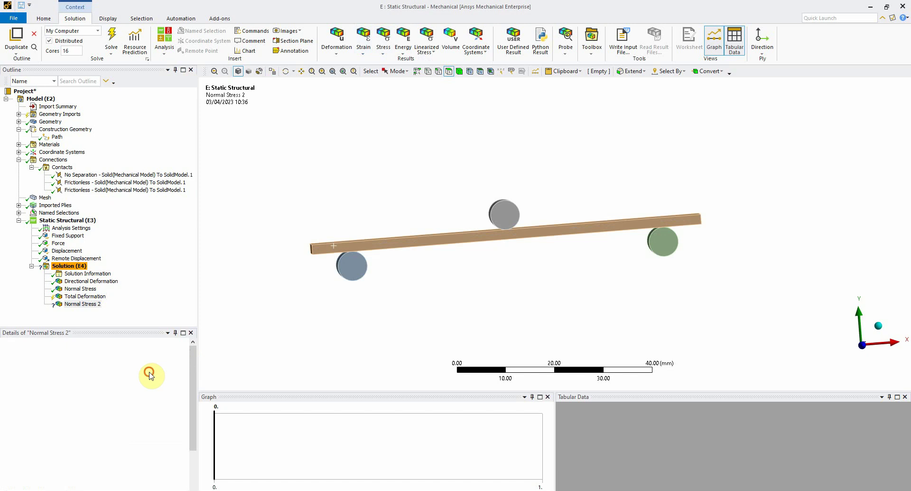
click(186, 359)
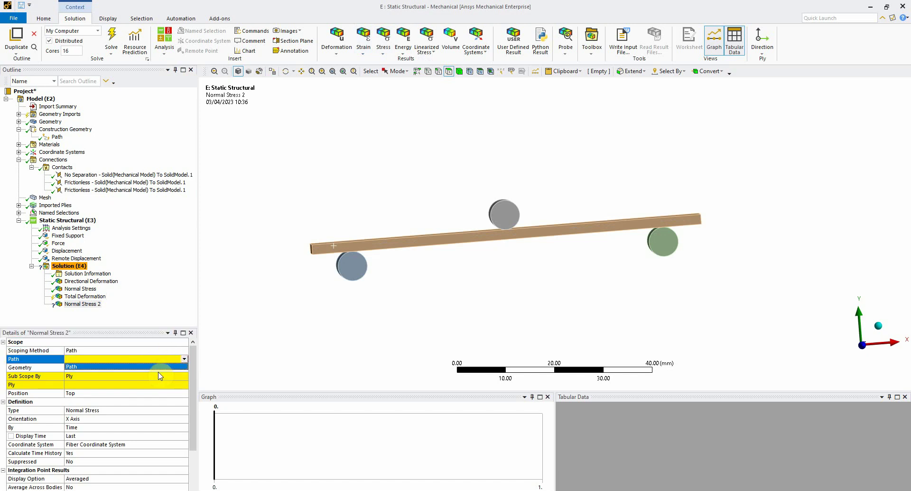
click(157, 367)
Sub-scope the path's normal stress by Layer, then evaluate and view the stress and total deformation along the path.
click(183, 375)
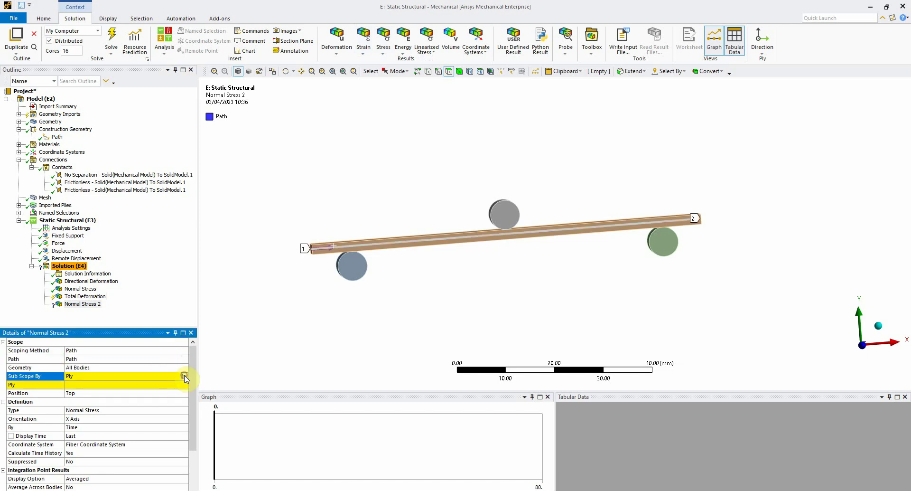
click(184, 376)
click(170, 383)
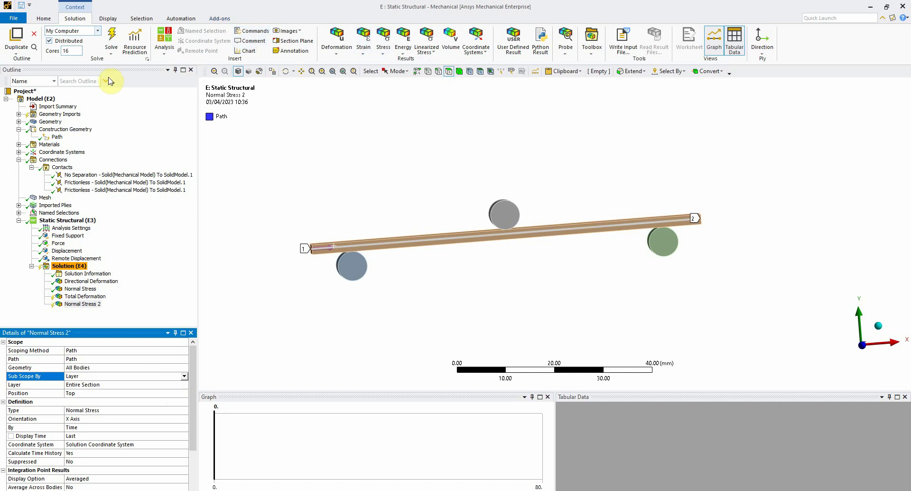
click(114, 35)
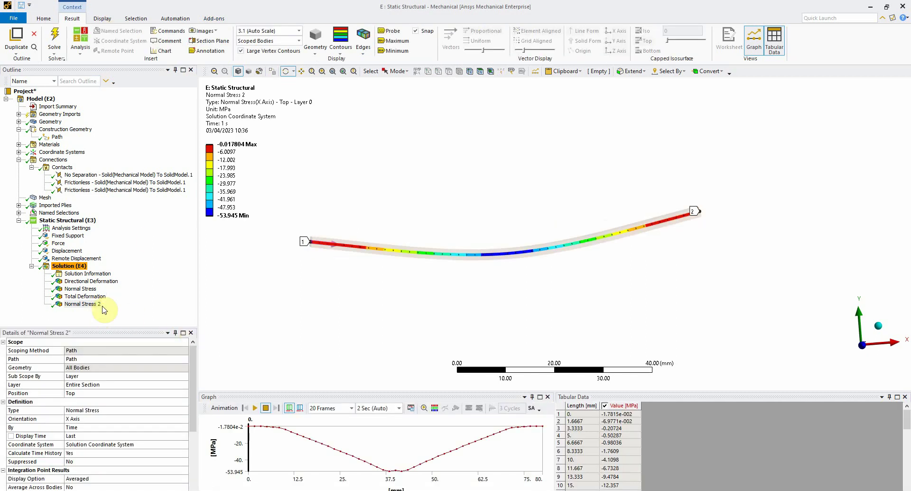
click(75, 296)
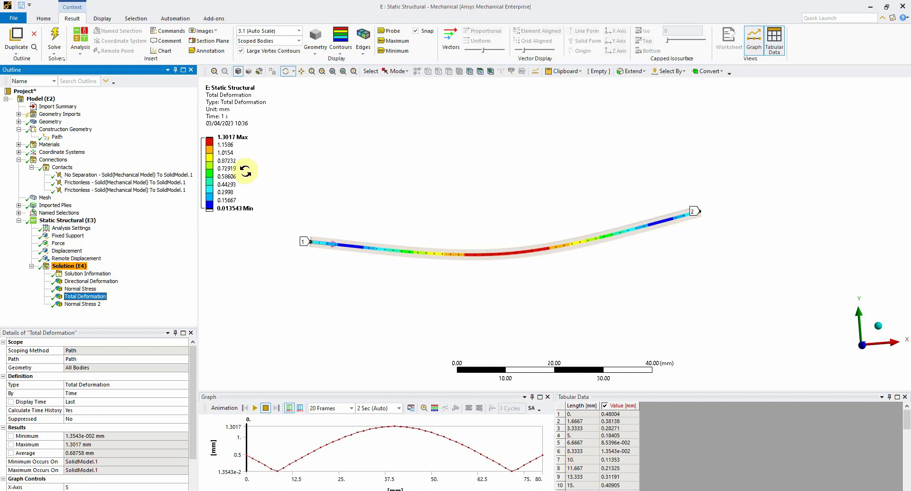
Change the all-bodies directional deformation result's type to Total Deformation.
click(88, 282)
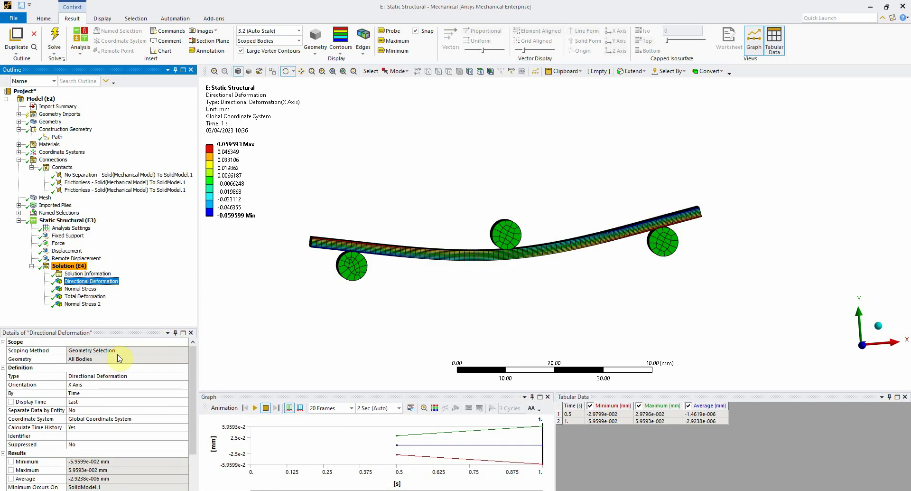
click(126, 375)
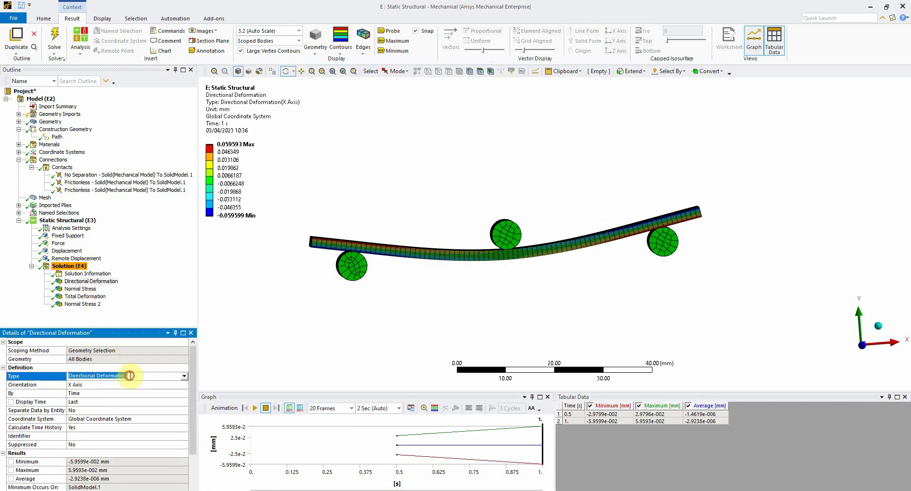
click(184, 376)
click(181, 385)
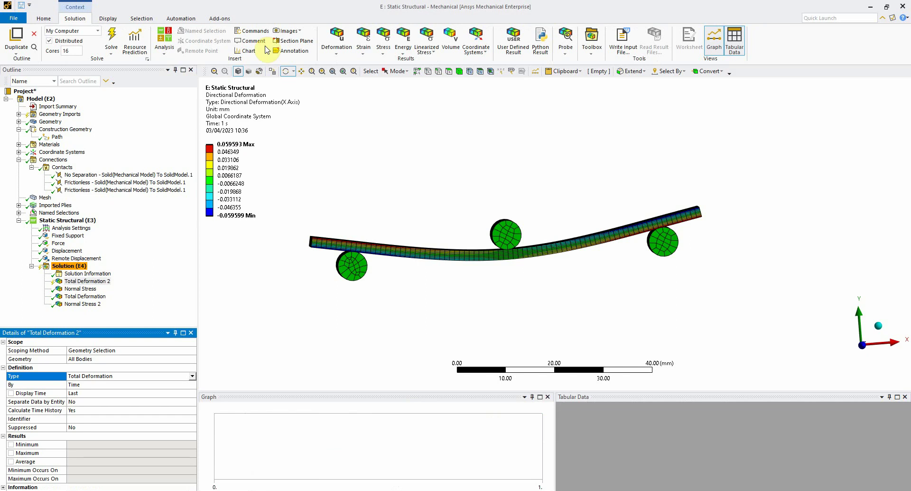
Evaluate the all-bodies total deformation result and view the all-bodies normal stress result.
click(111, 38)
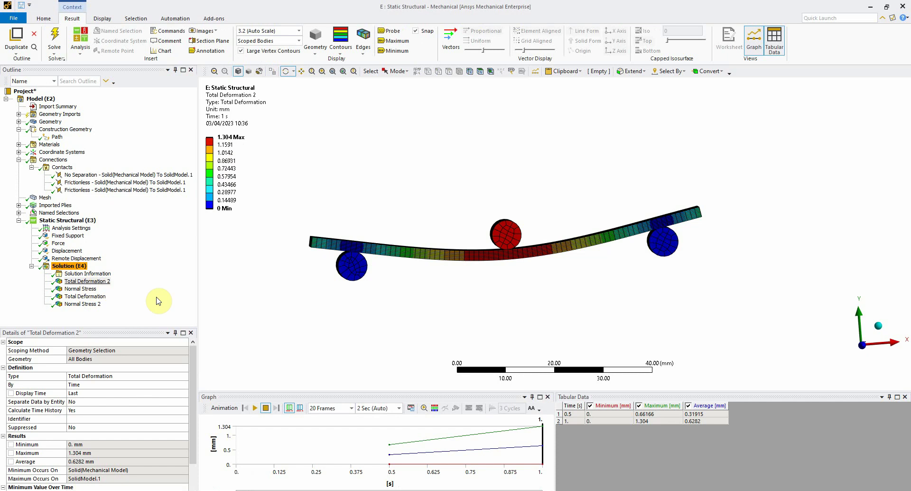
click(88, 289)
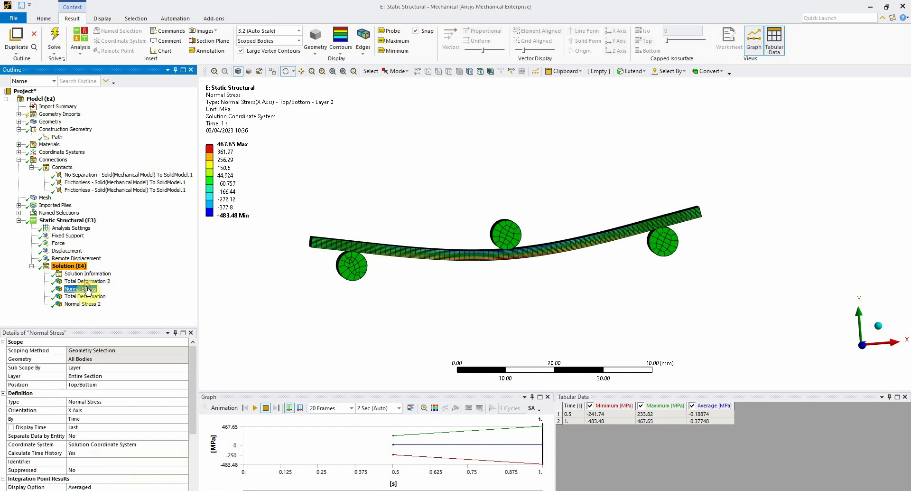
Copy the path total deformation's full length and value table into a new Excel workbook, starting at cell A1.
click(91, 296)
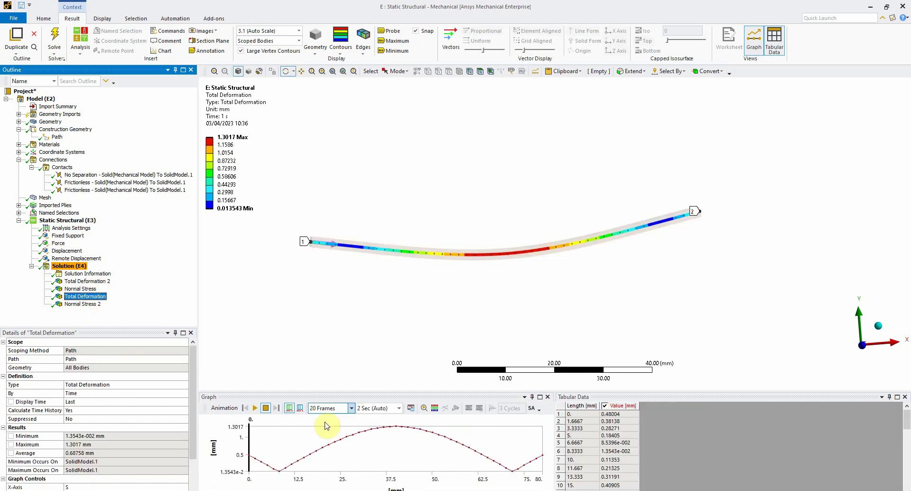
drag(585, 416, 585, 489)
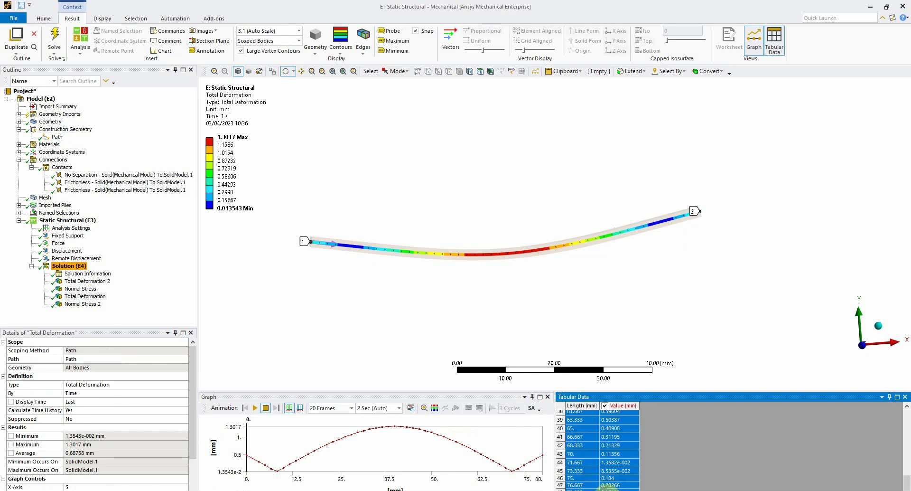
right_click(607, 485)
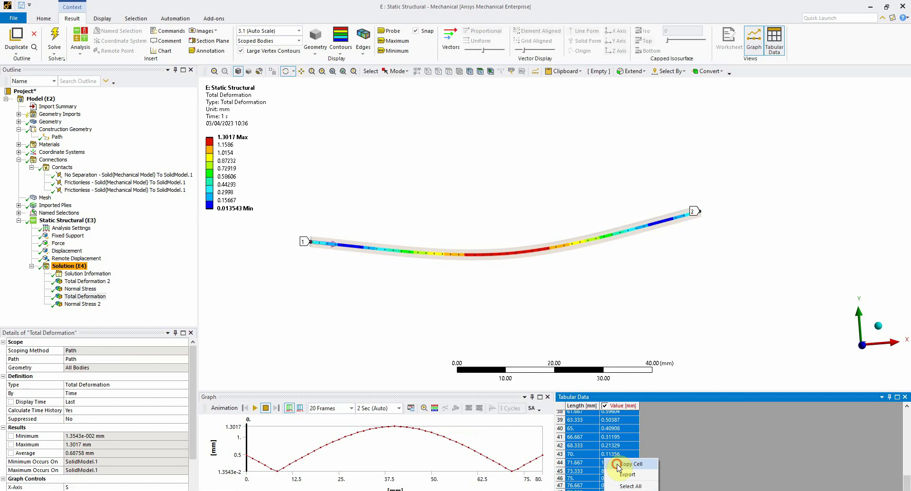
click(618, 465)
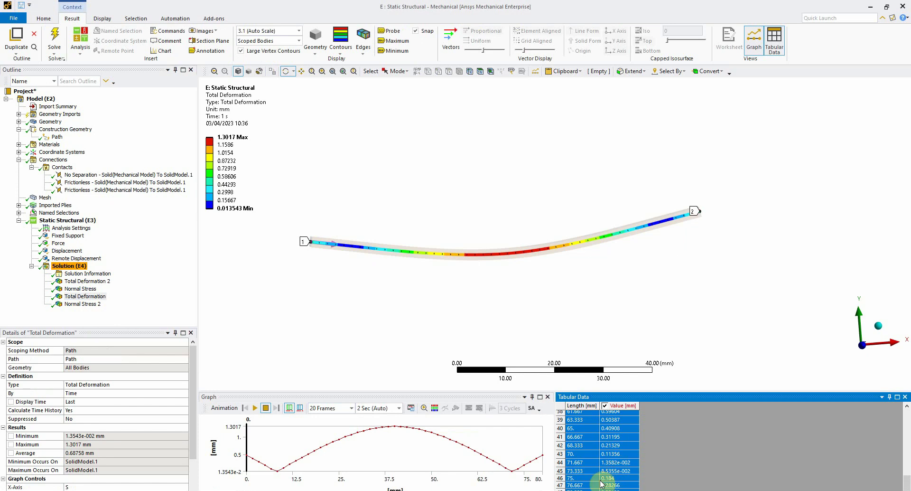
right_click(83, 490)
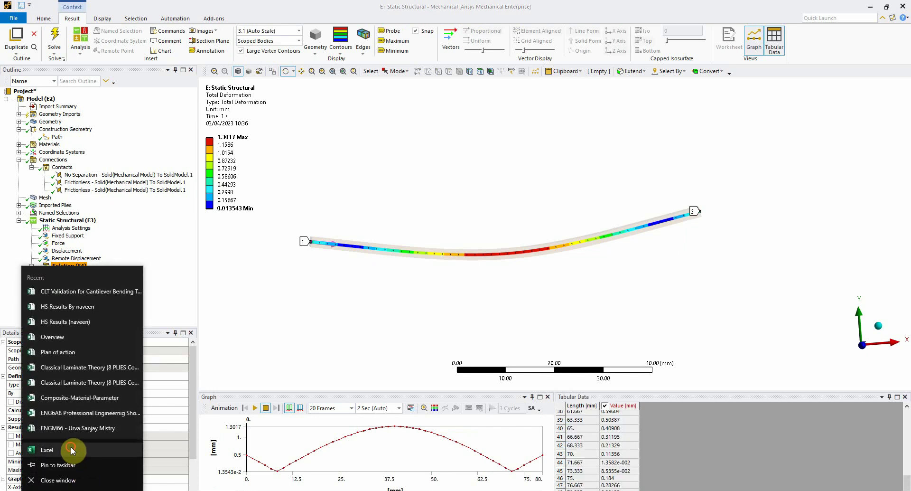
click(73, 449)
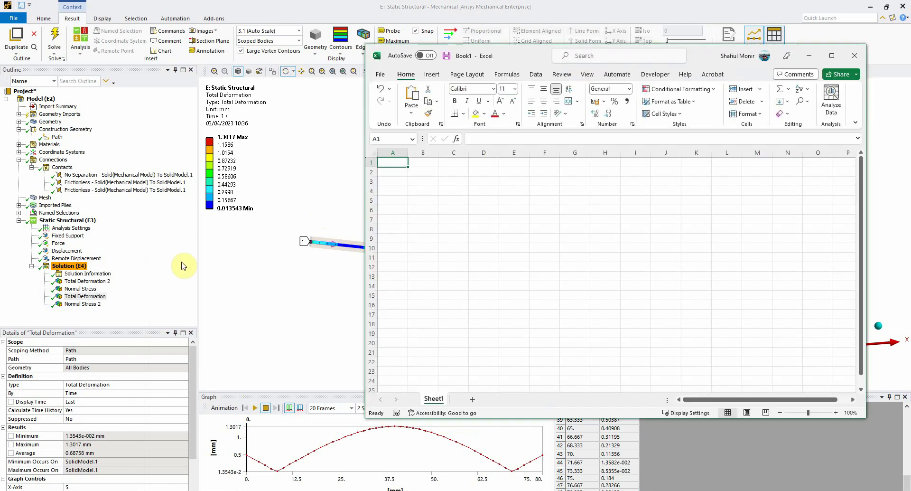
key(ctrl+v)
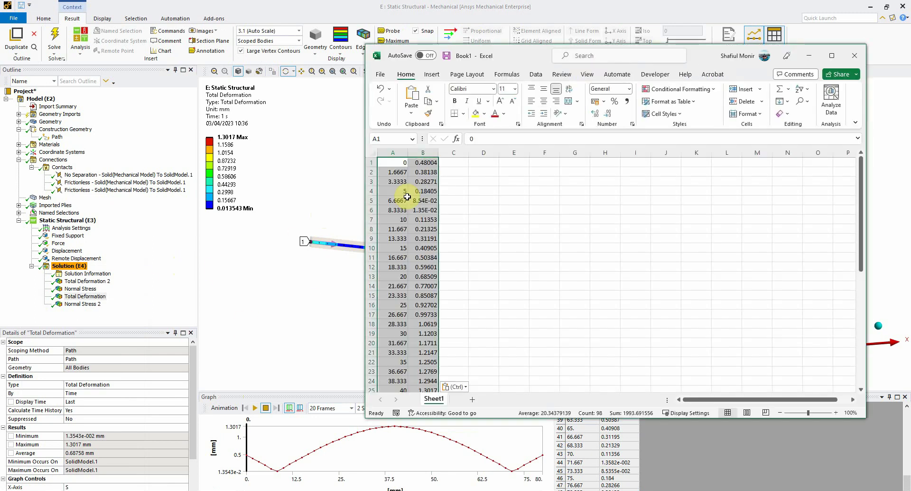
click(489, 239)
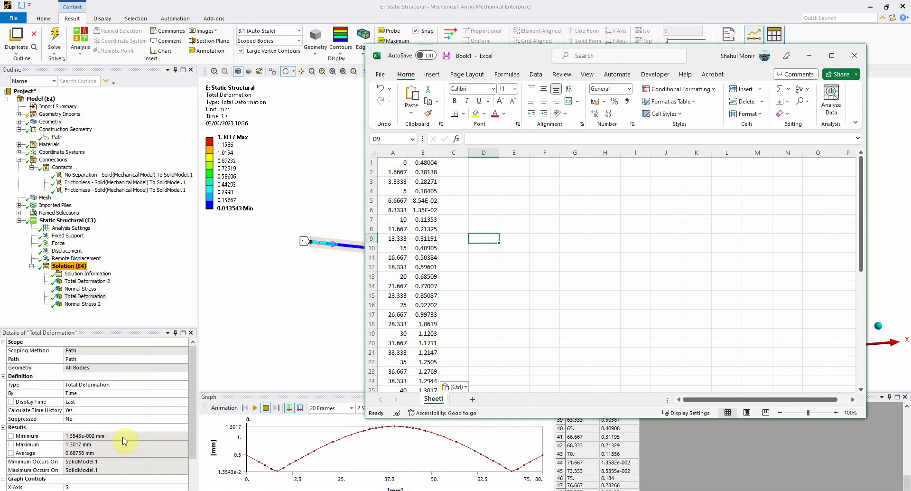
Copy the path normal stress's full length and value table into the Excel workbook at cell F1, then return to Mechanical.
click(81, 304)
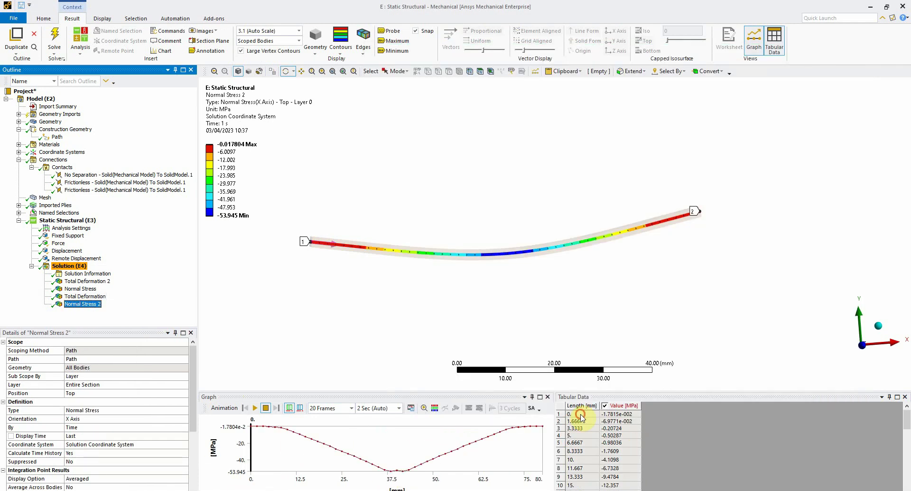
drag(582, 416, 582, 453)
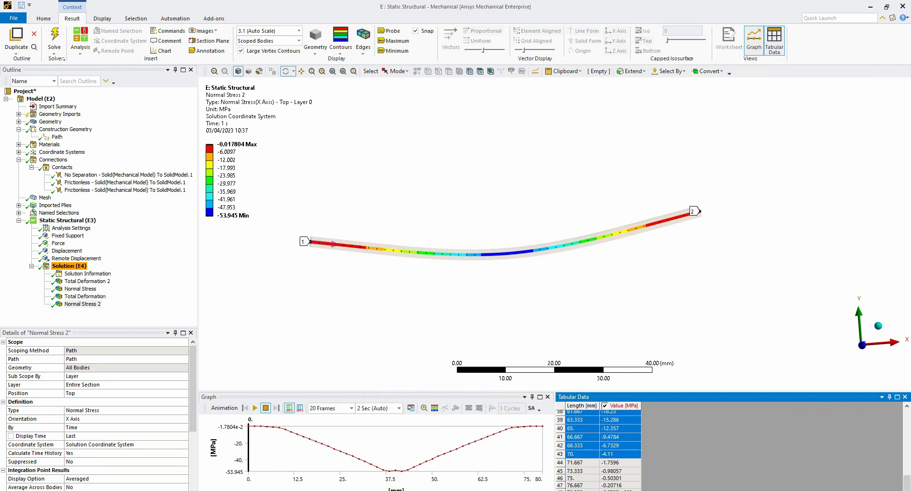
drag(618, 486, 618, 490)
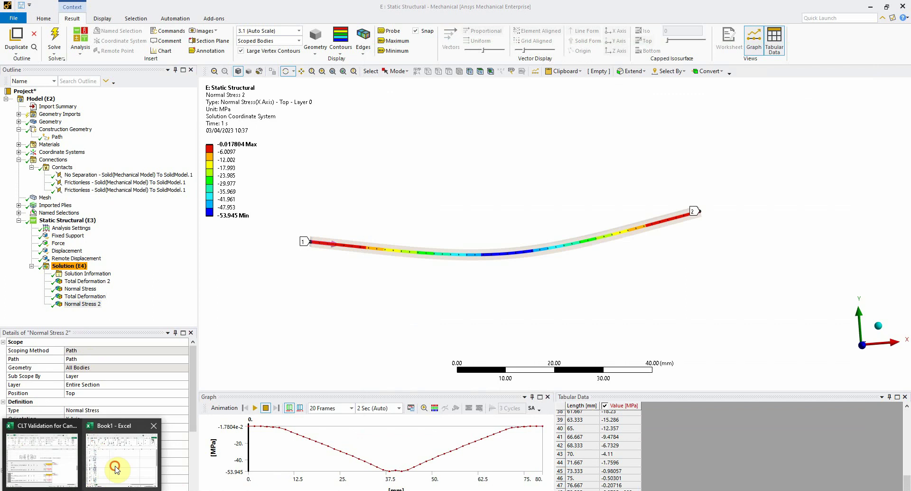
click(138, 458)
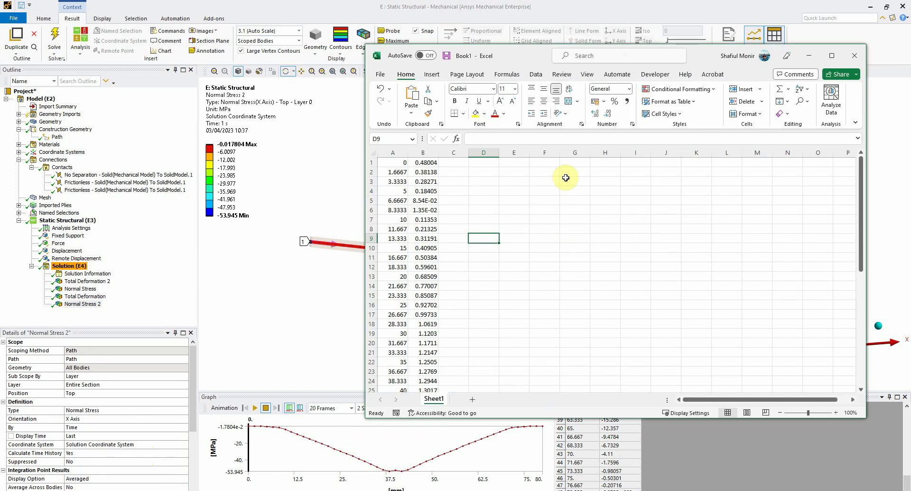
click(549, 163)
key(ctrl+v)
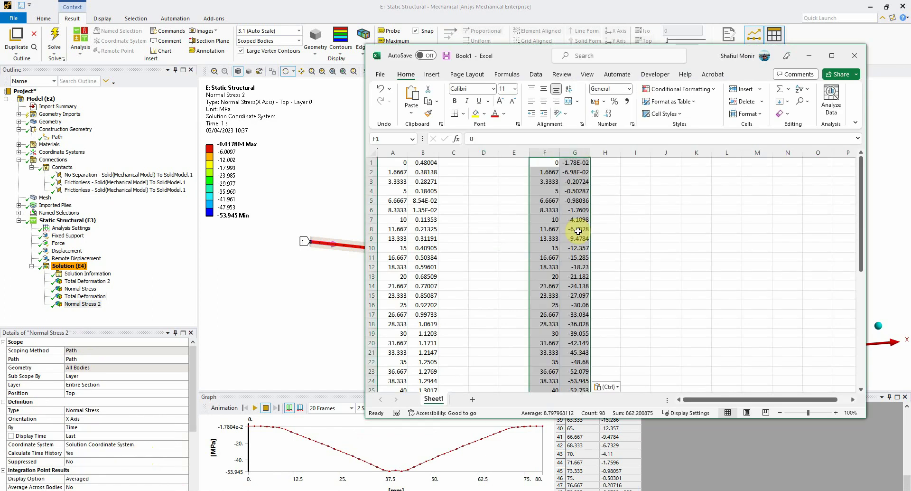
click(703, 263)
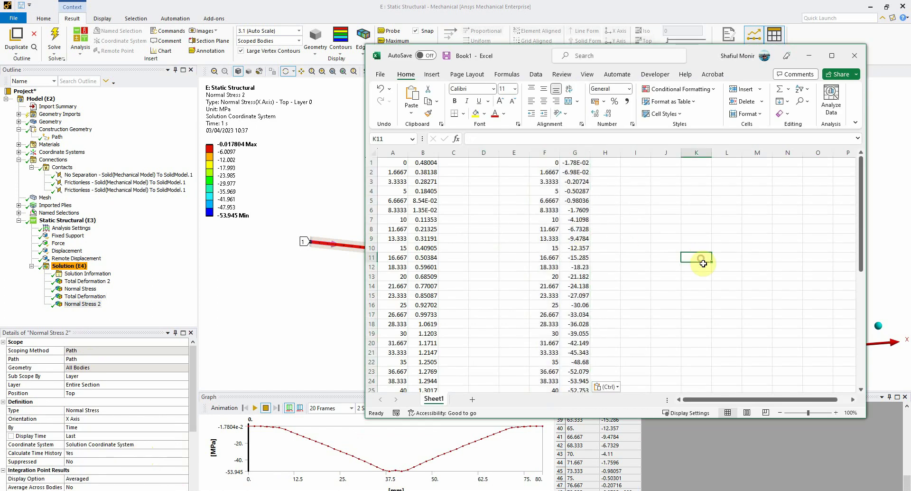
click(809, 57)
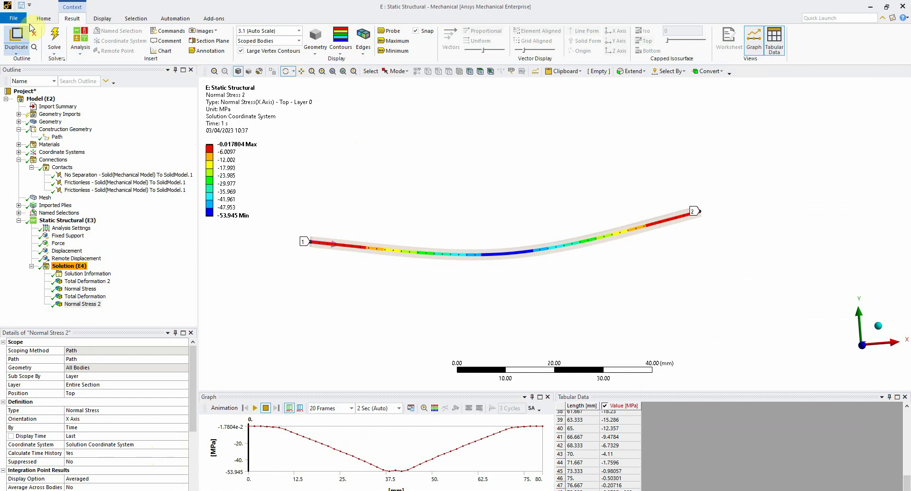
Close Mechanical and duplicate the ACP (Pre) system in the Workbench project, keeping its upstream connections.
click(903, 8)
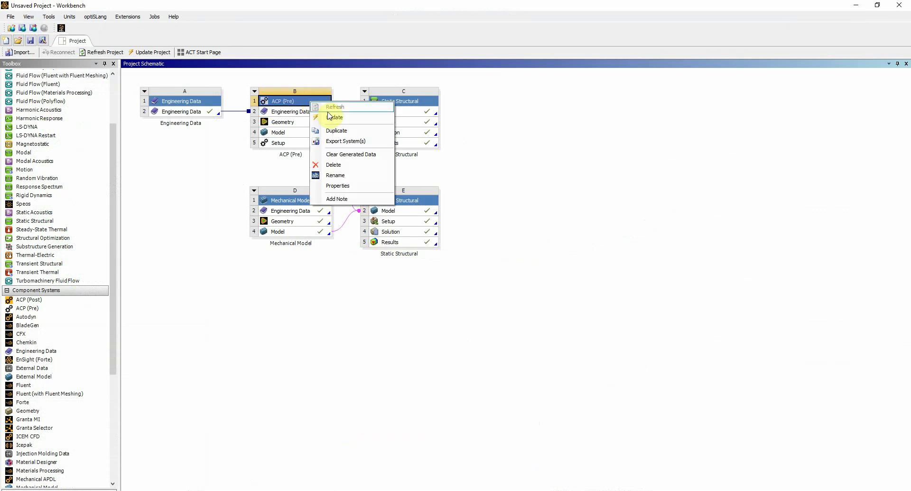
click(338, 131)
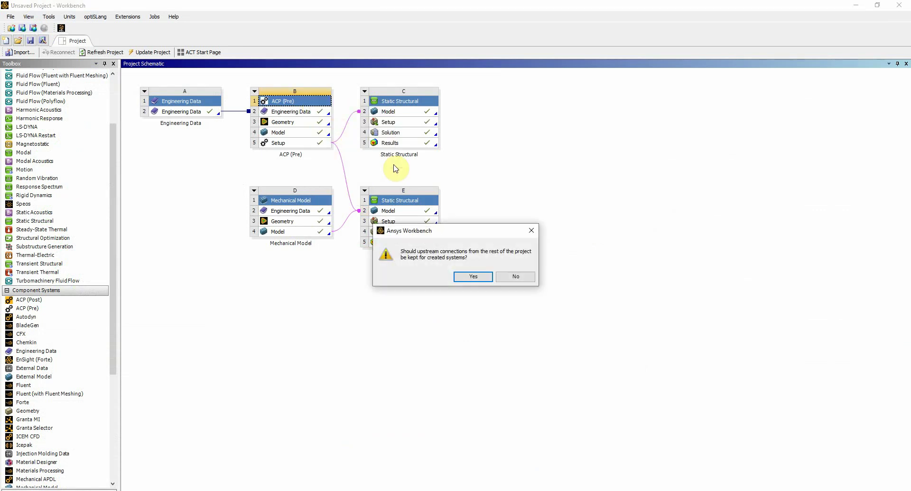
click(478, 279)
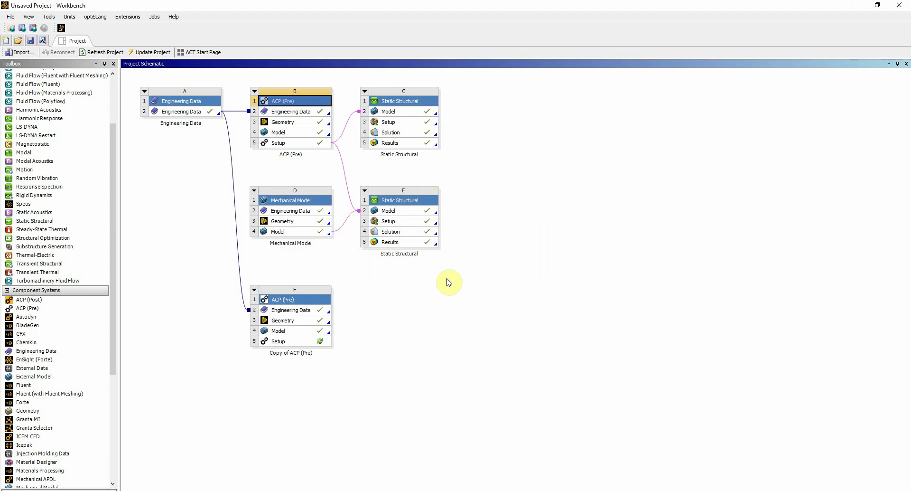
right_click(309, 202)
click(514, 328)
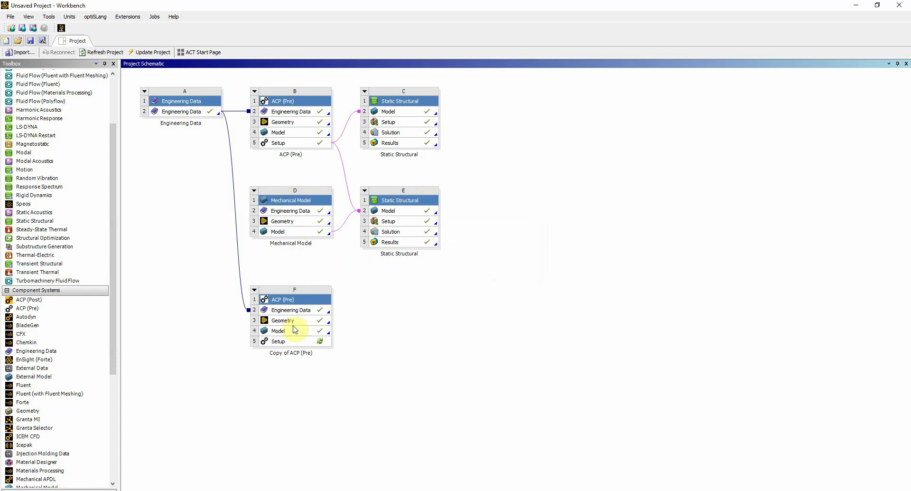
Open the Setup of the copied ACP (Pre) system and bring up the properties of Stackup.1.
click(309, 342)
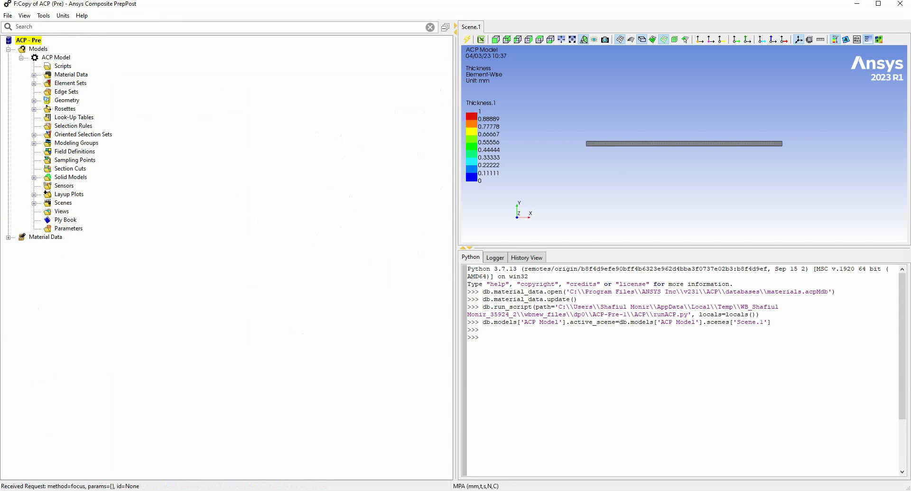
click(72, 126)
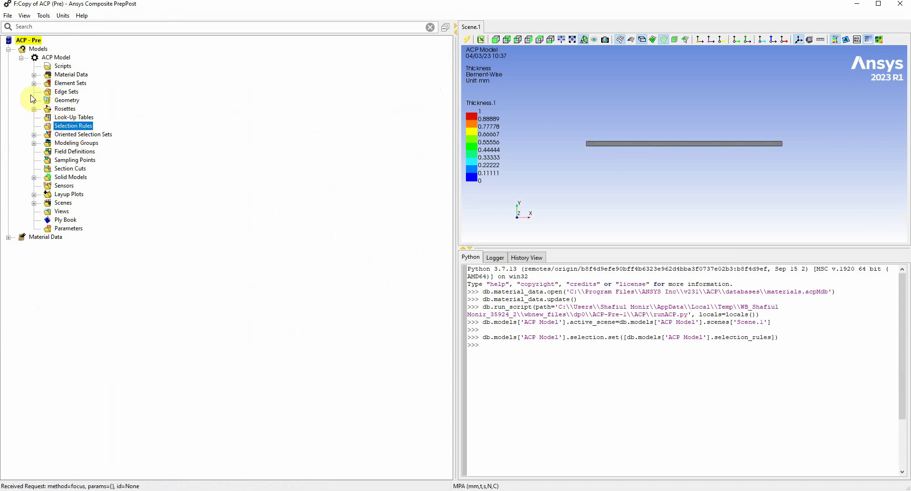
click(34, 74)
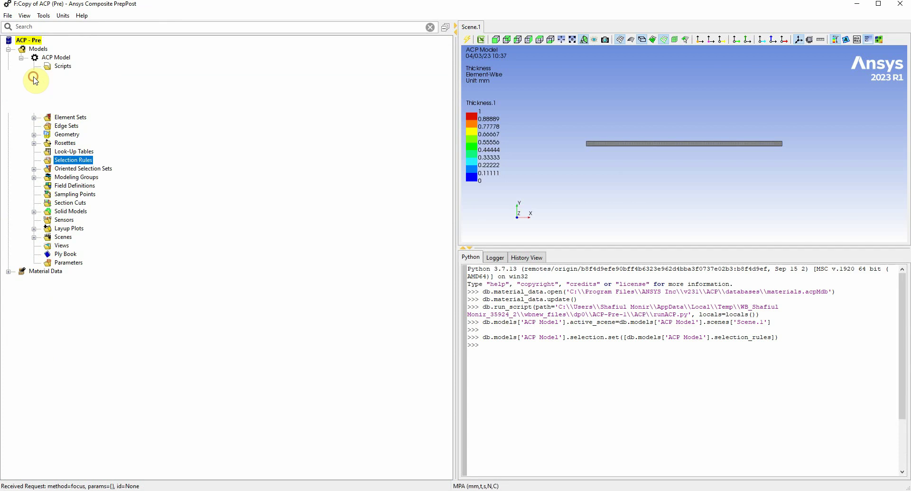
click(46, 100)
double_click(85, 109)
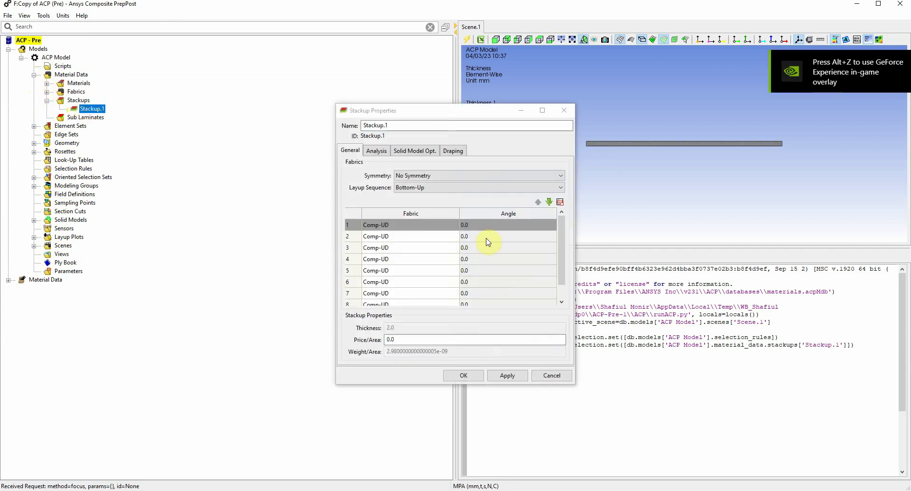
Set the angles of Stackup.1's plies 2, 3 and 4 to 45, -45 and 90 degrees.
double_click(475, 227)
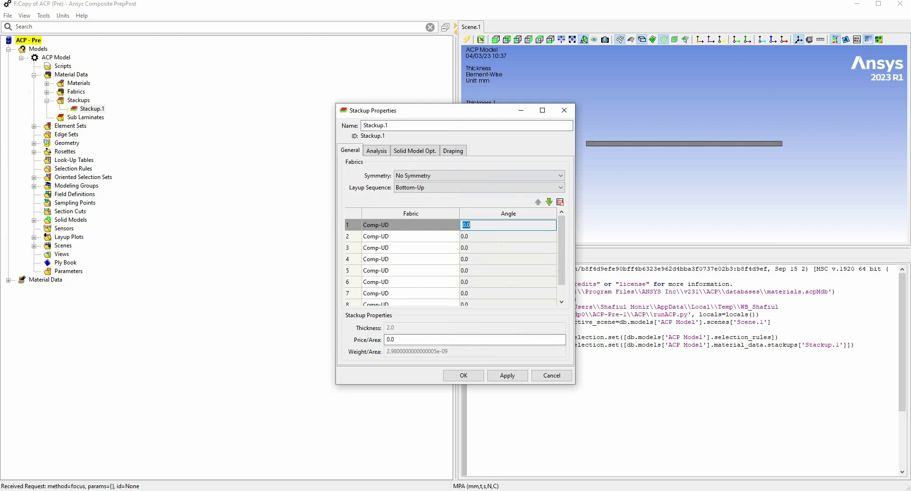
click(485, 241)
text(45)
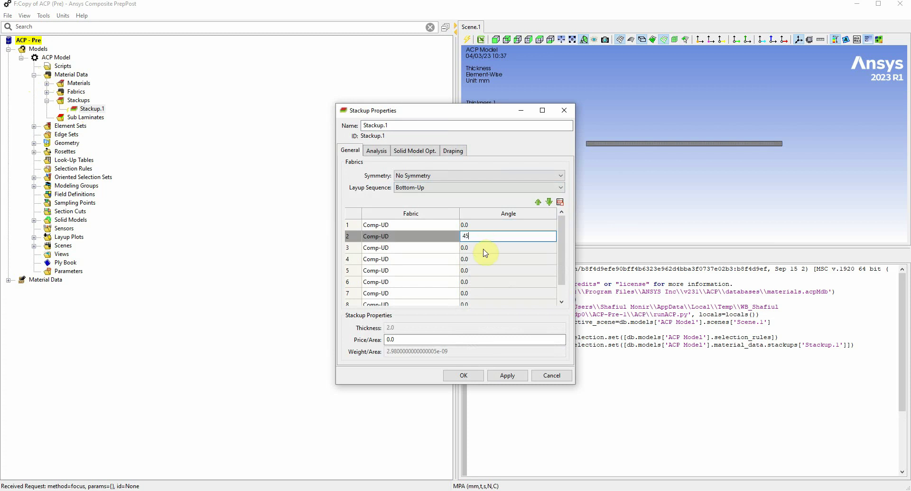
click(484, 248)
text(-45)
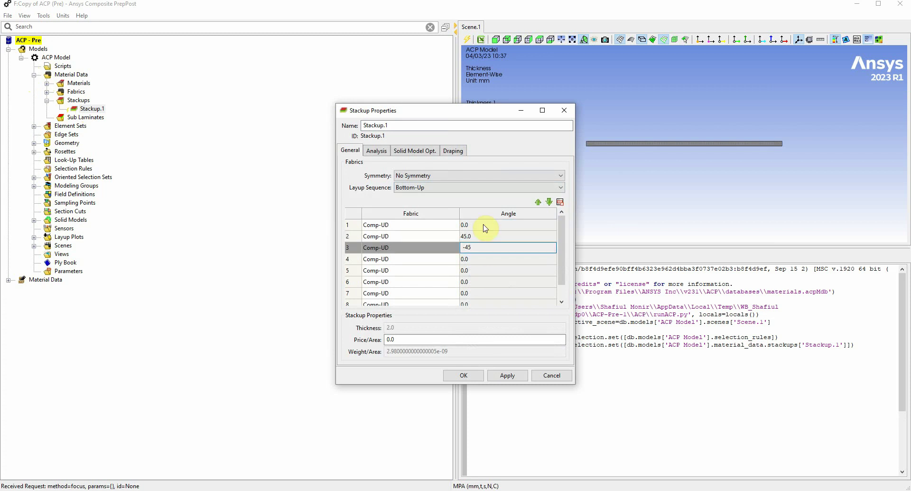
click(477, 260)
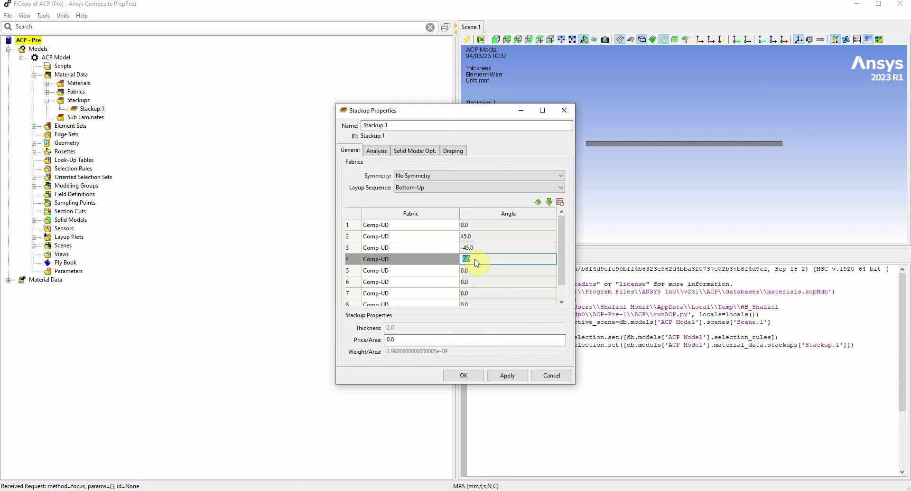
text(90)
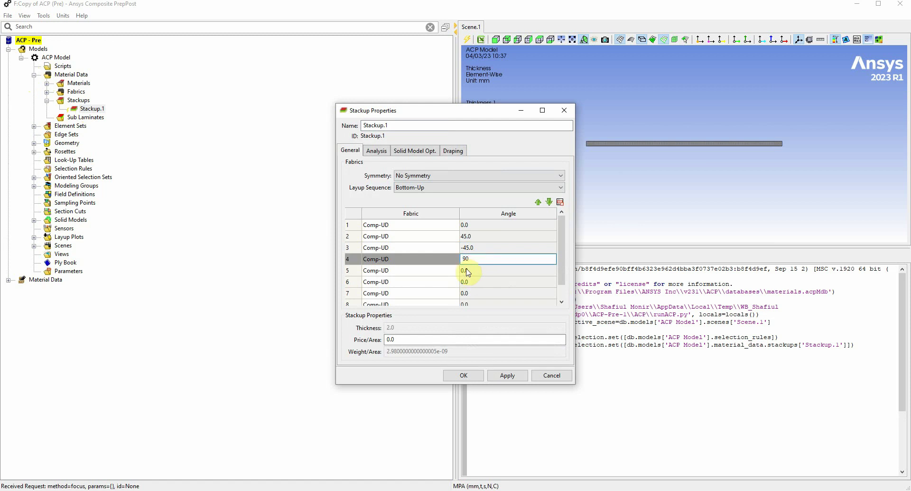
Set the angles of Stackup.1's plies 5, 6 and 7 to 90, -45 and 45 degrees and apply the stackup.
click(463, 272)
text(90)
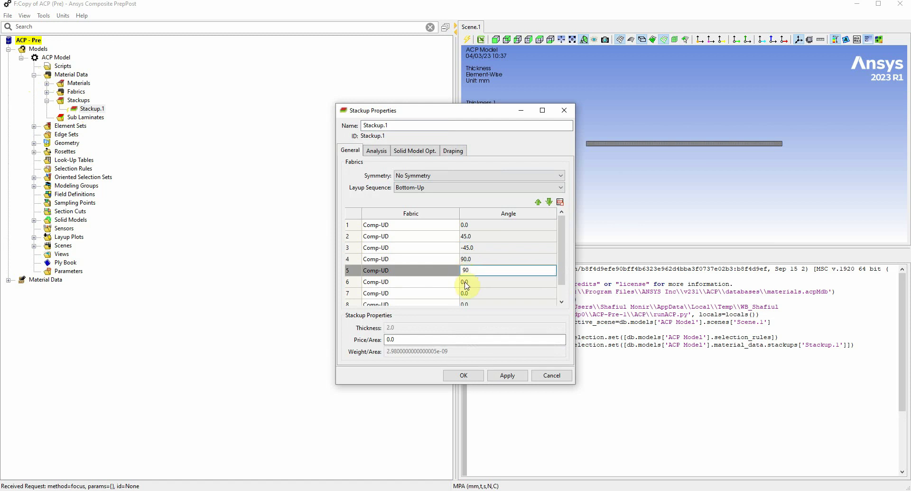
click(466, 284)
text(-45)
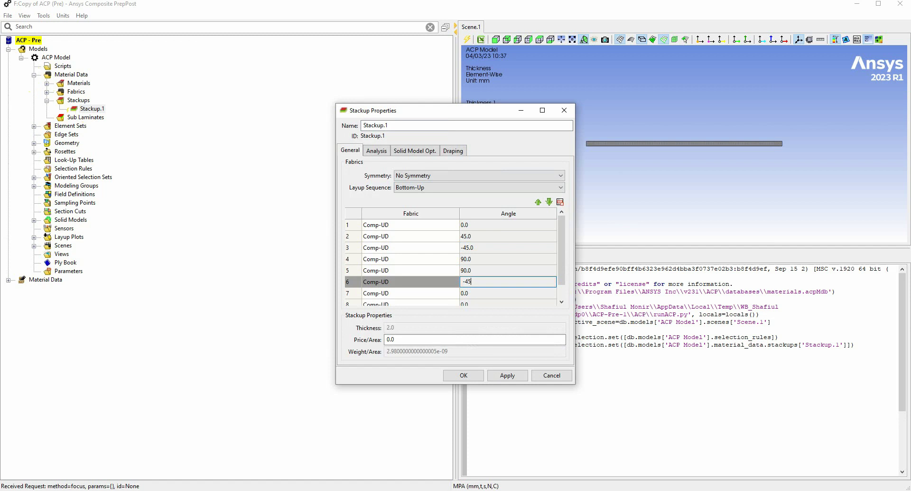
click(489, 293)
text(45)
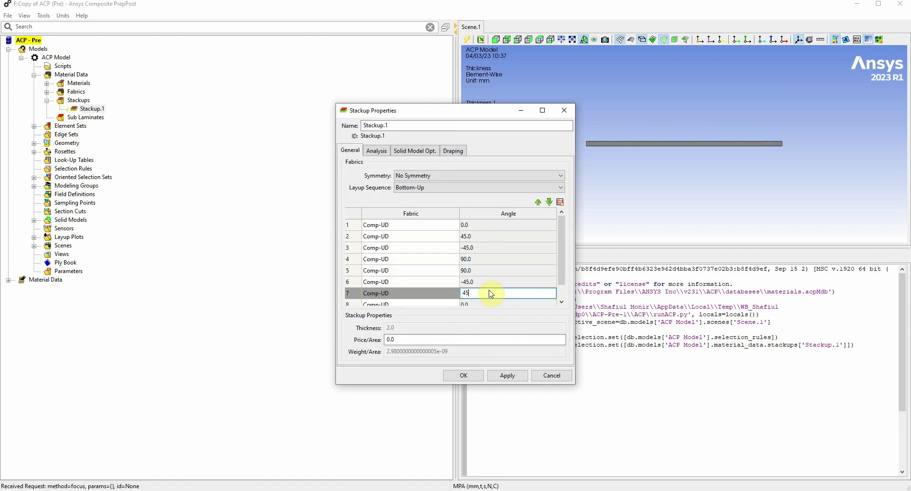
scroll(560, 260, down, 1)
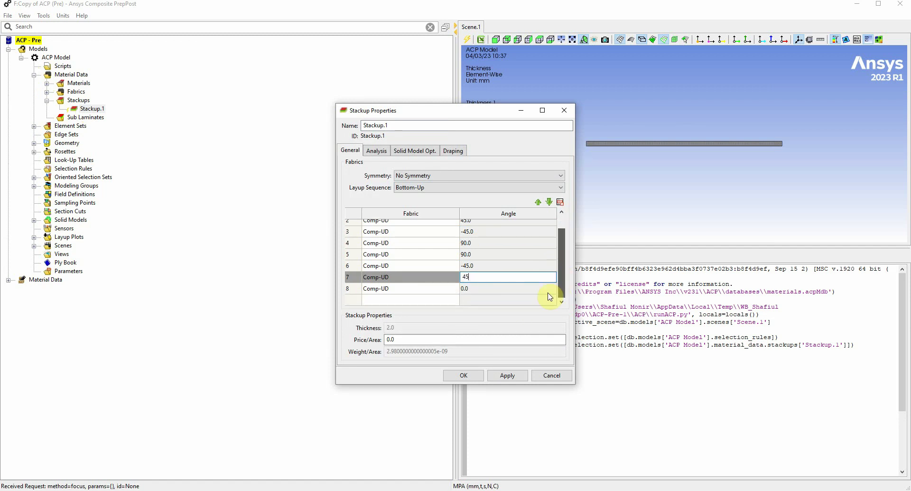
click(507, 375)
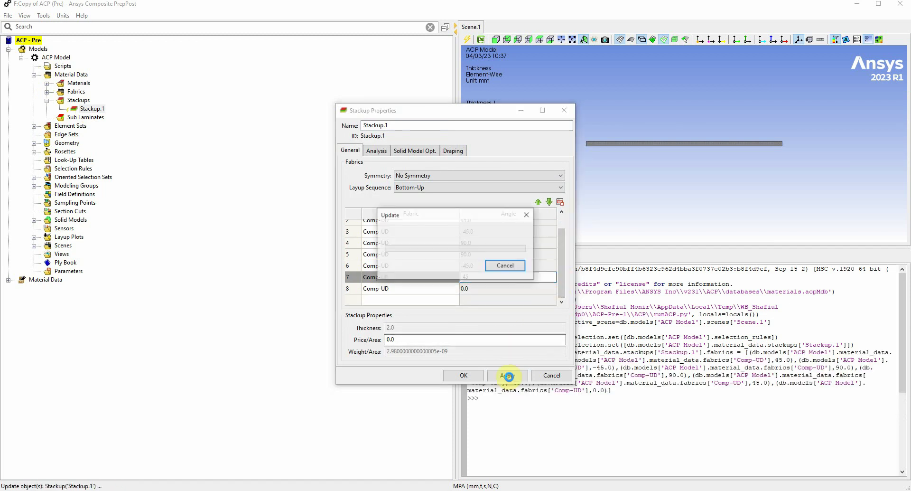
Accept Stackup.1's properties and update the ACP model.
click(471, 376)
click(468, 40)
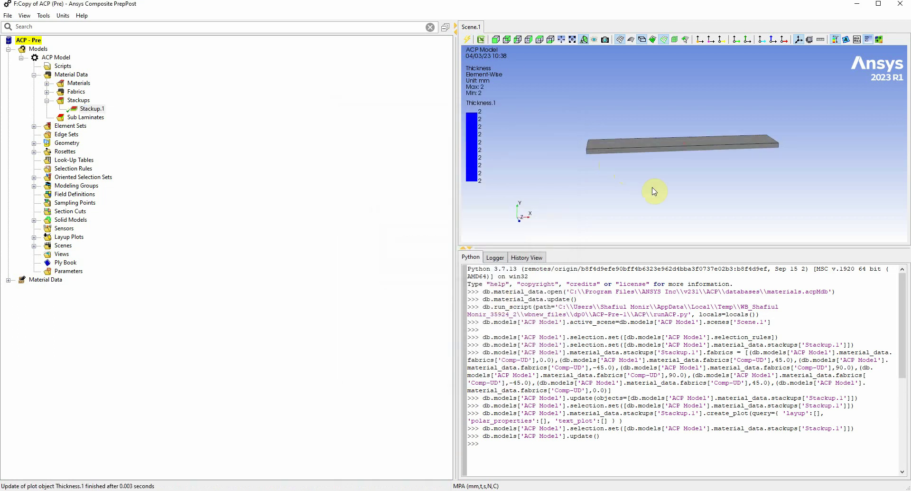
scroll(661, 178, up, 5)
drag(661, 179, 574, 176)
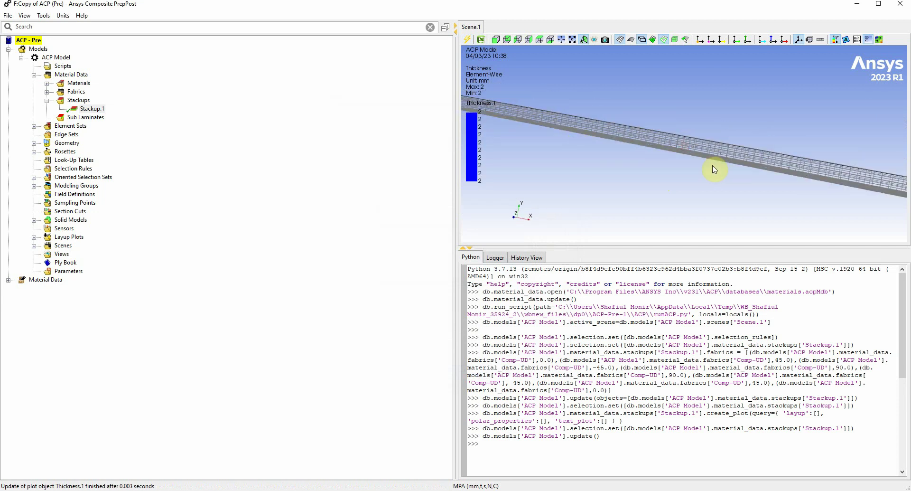
drag(657, 169, 733, 181)
Toggle the beam's surface display and the selected-element mesh display on and off in the scene.
click(632, 40)
scroll(733, 182, up, 5)
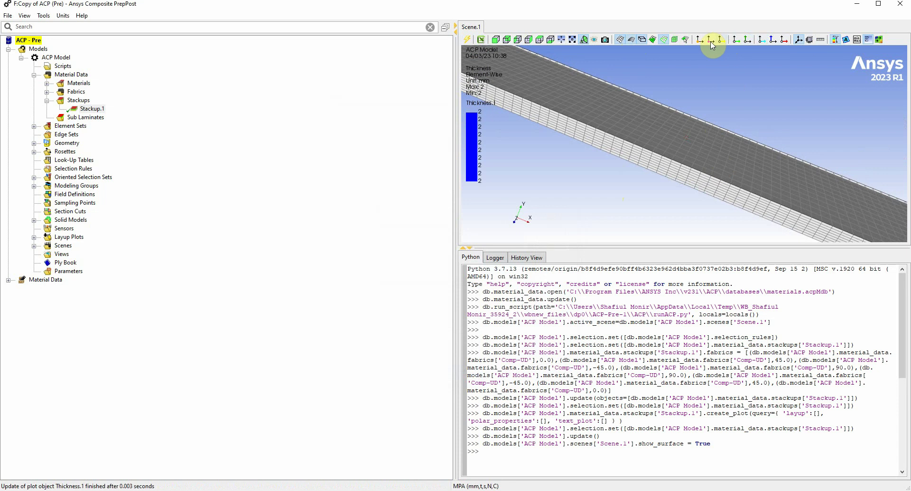
click(655, 41)
click(656, 41)
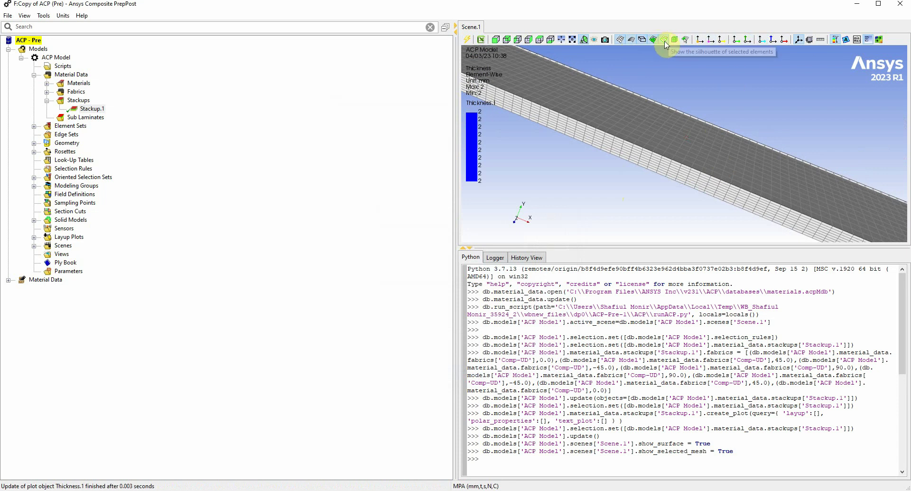
click(637, 44)
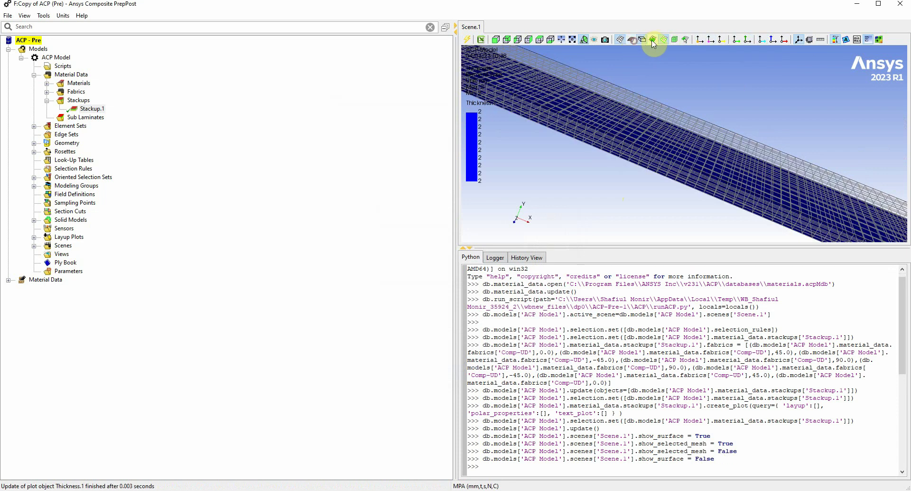
click(653, 42)
click(654, 40)
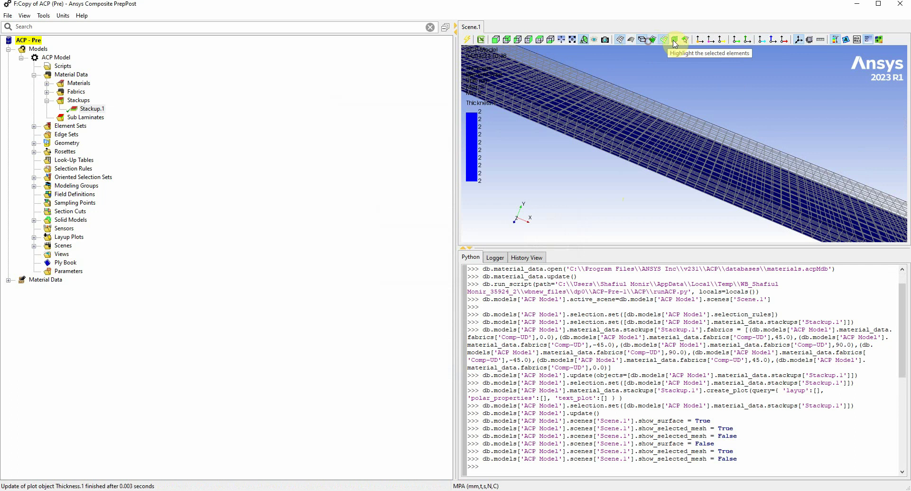
Turn on the display of solid elements, normals, orientations, and reference, fiber and transverse directions, and enable continuous picking.
click(675, 40)
click(686, 41)
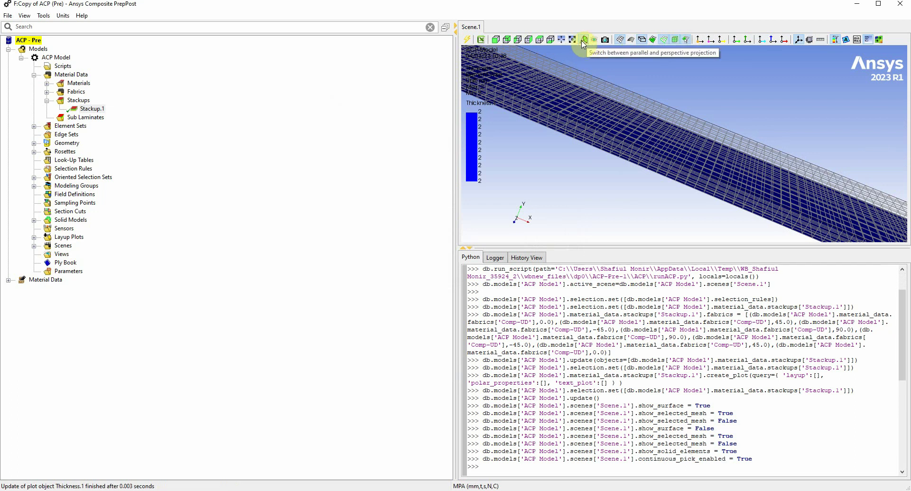
click(700, 40)
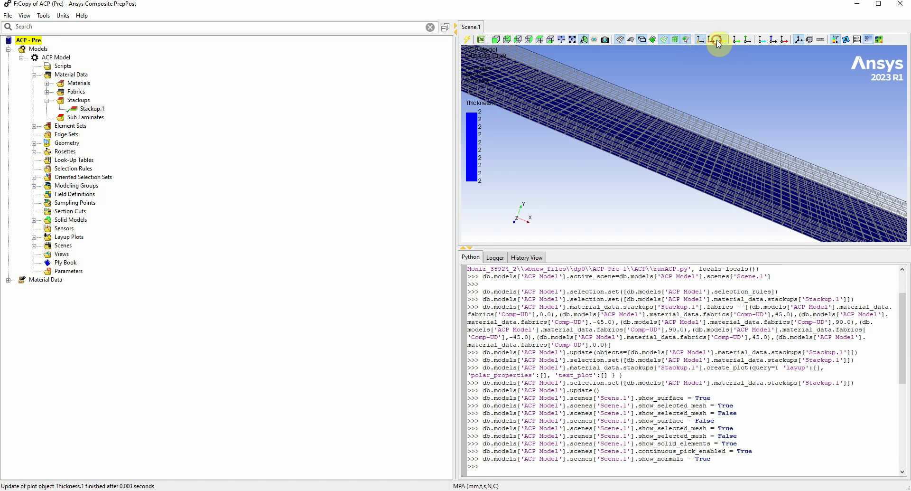
click(721, 41)
click(736, 40)
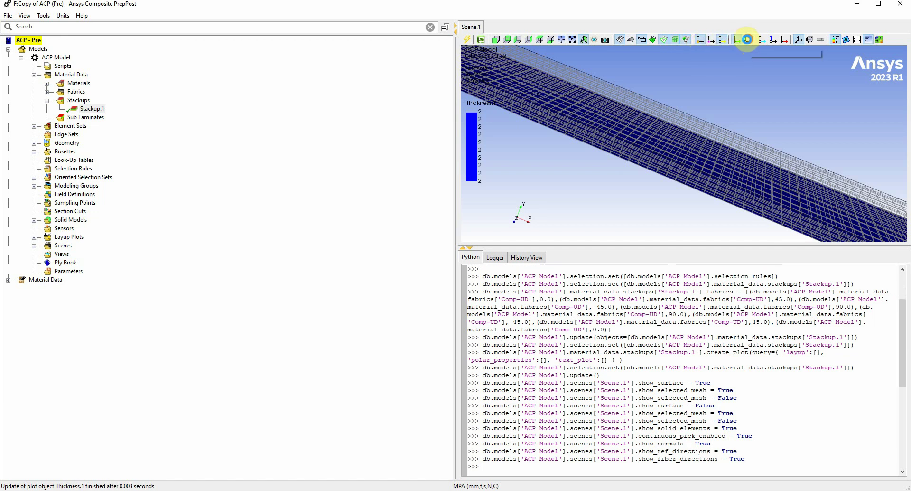
click(748, 40)
click(713, 41)
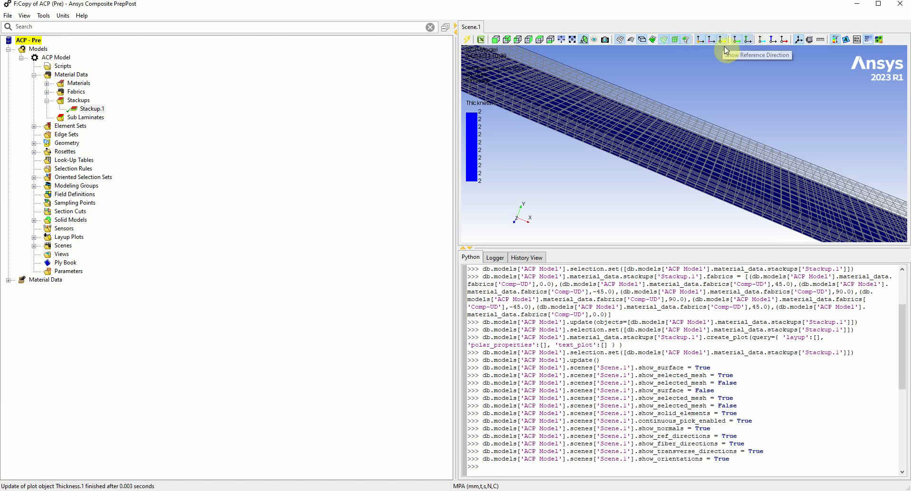
Show the draped fiber, draped transverse and material 1 directions and the labeled bounding box, and inspect the whole beam.
click(777, 40)
click(784, 40)
click(799, 40)
click(809, 39)
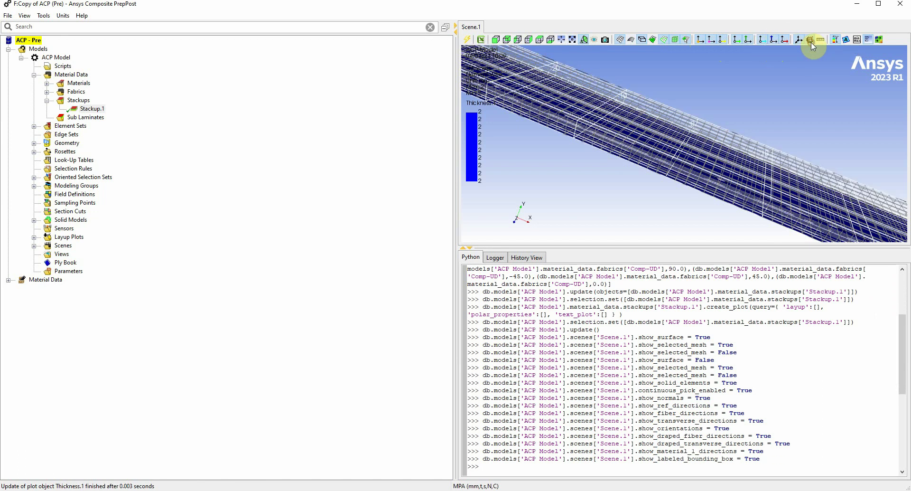
drag(767, 92, 821, 156)
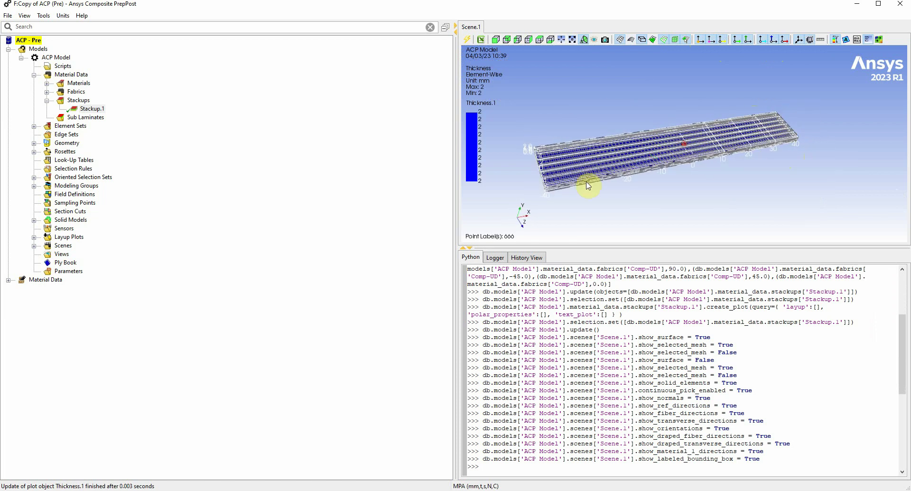
click(621, 150)
Close Ansys Composite PrepPost and return to the Workbench project.
click(7, 15)
click(18, 65)
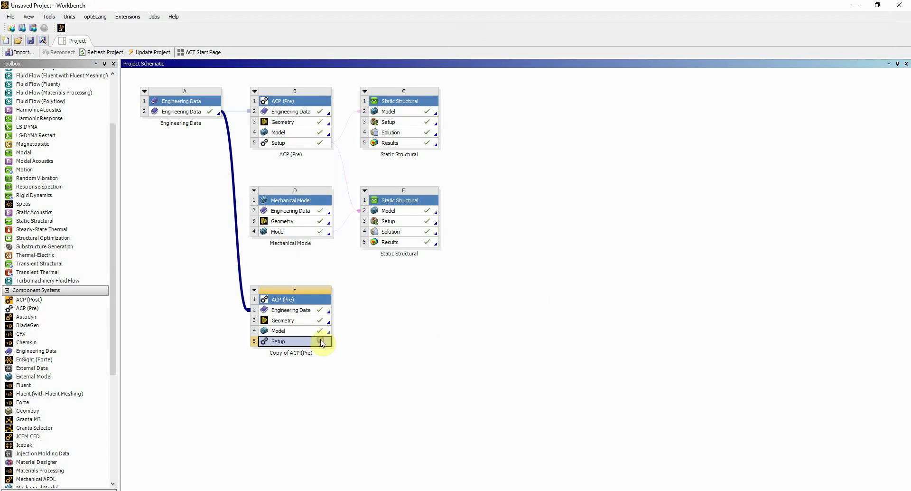
right_click(323, 351)
click(376, 399)
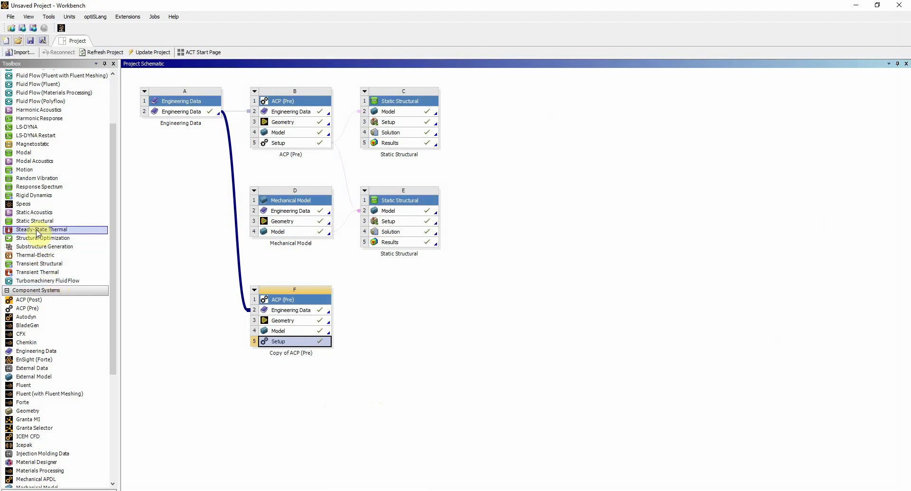
drag(35, 221, 398, 315)
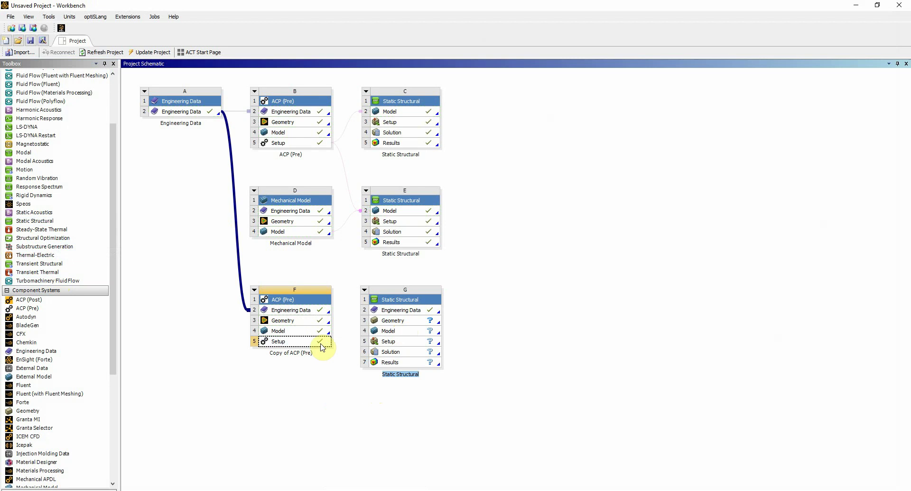
drag(320, 341, 384, 334)
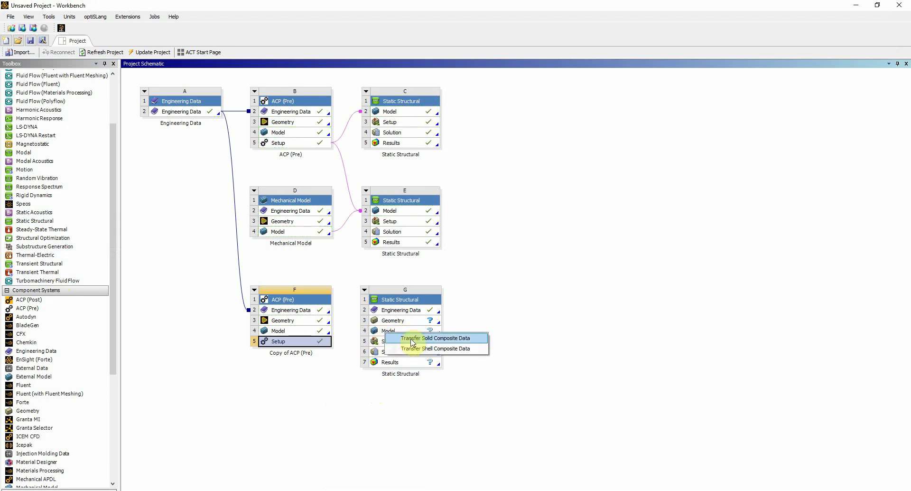
click(412, 338)
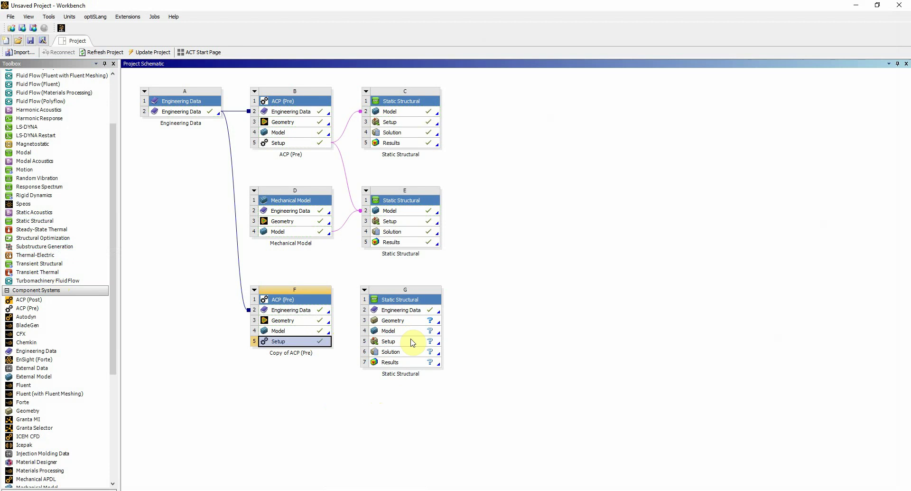
right_click(406, 302)
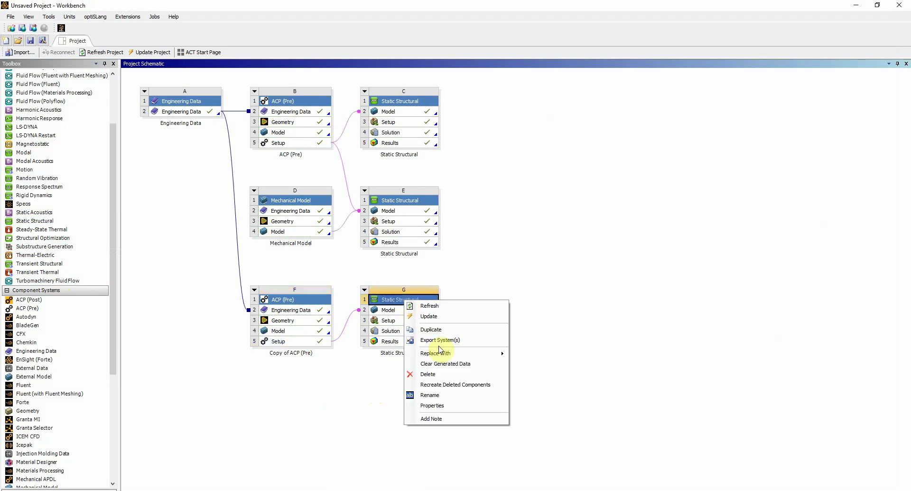
click(444, 364)
click(468, 276)
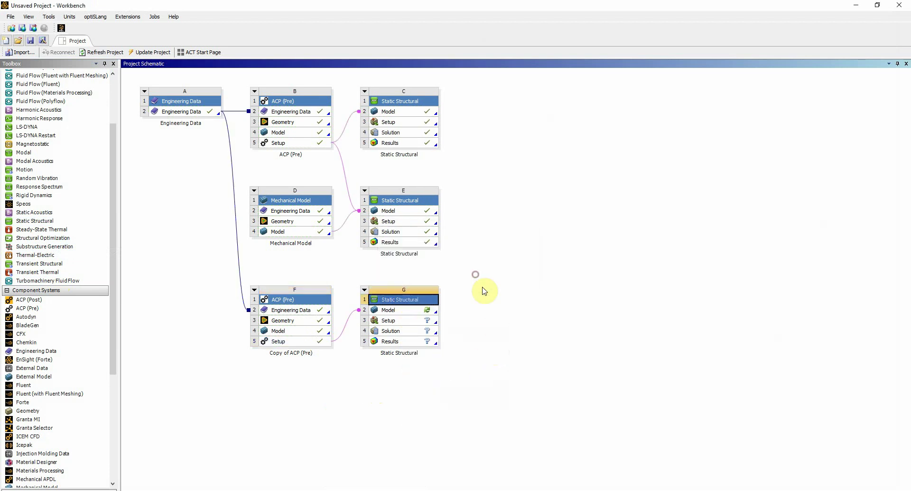
Duplicate the Static Structural system fed by the Mechanical Model, keeping its upstream connections.
right_click(408, 200)
click(442, 231)
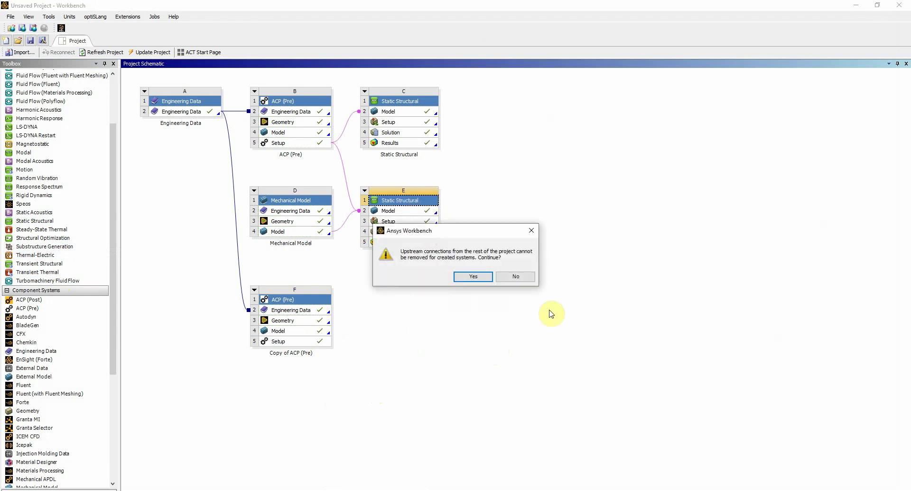
click(474, 277)
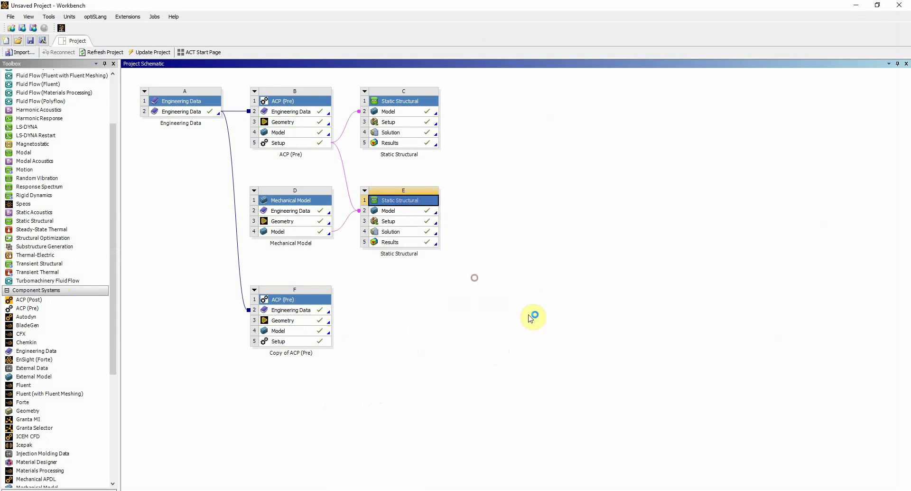
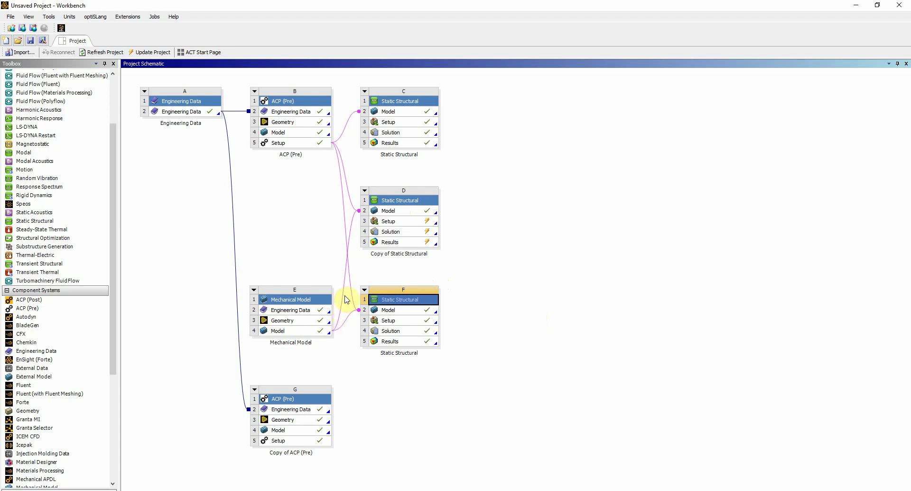
Replace the original ACP (Pre) link into Static Structural F's Model with solid composite data from the Setup of Copy of ACP (Pre).
click(350, 286)
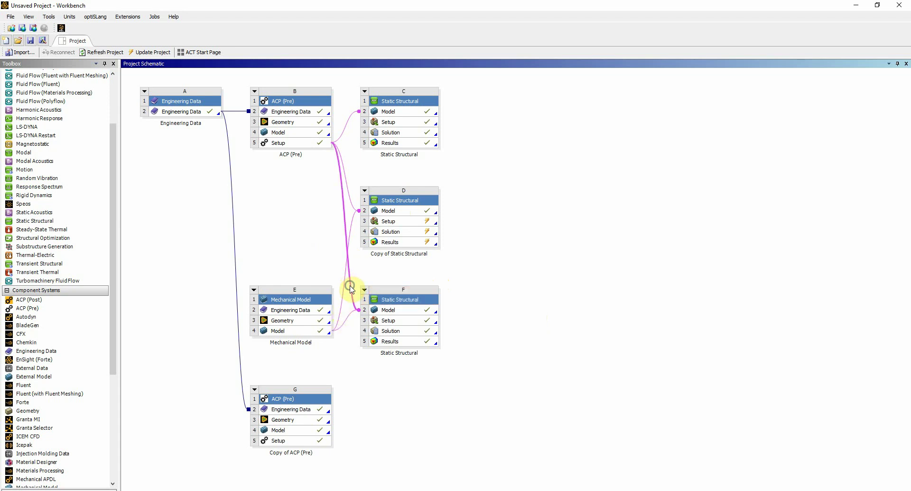
right_click(351, 288)
click(375, 298)
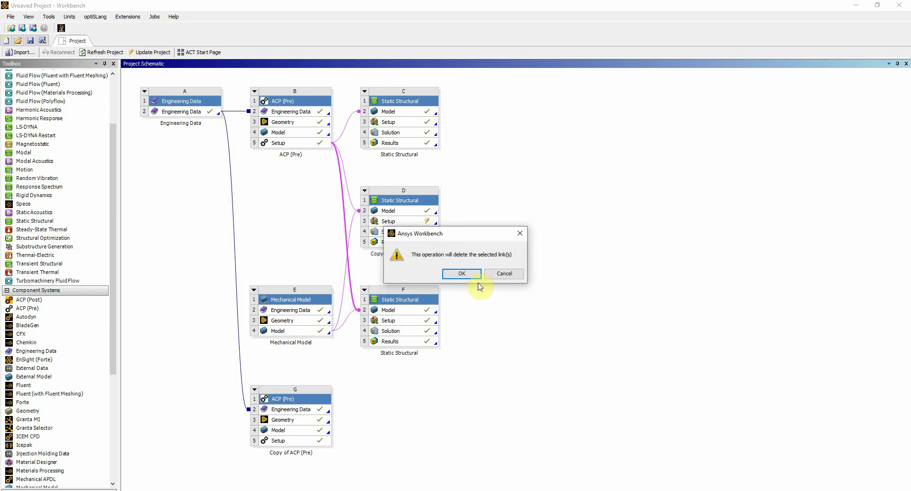
click(473, 275)
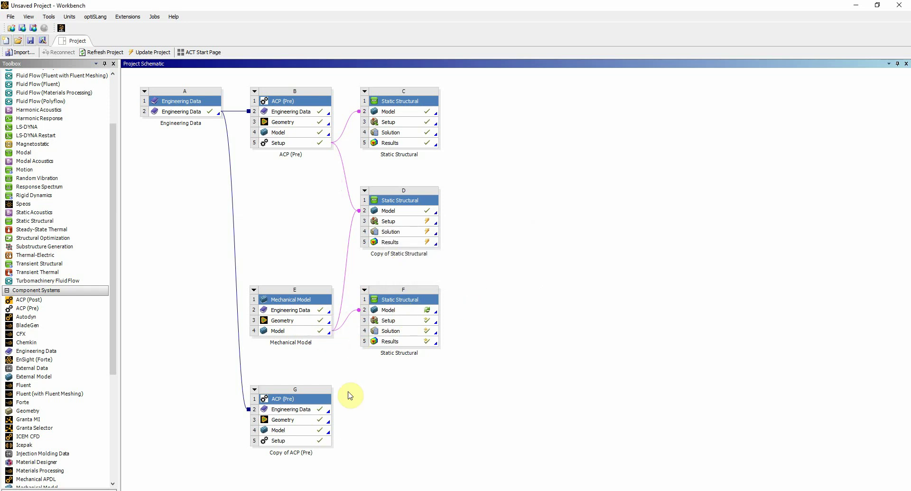
drag(314, 443, 385, 314)
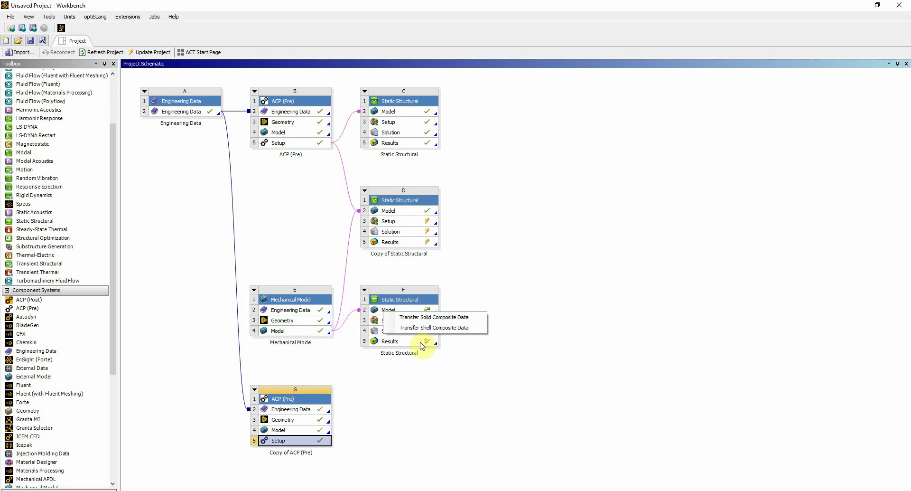
click(427, 316)
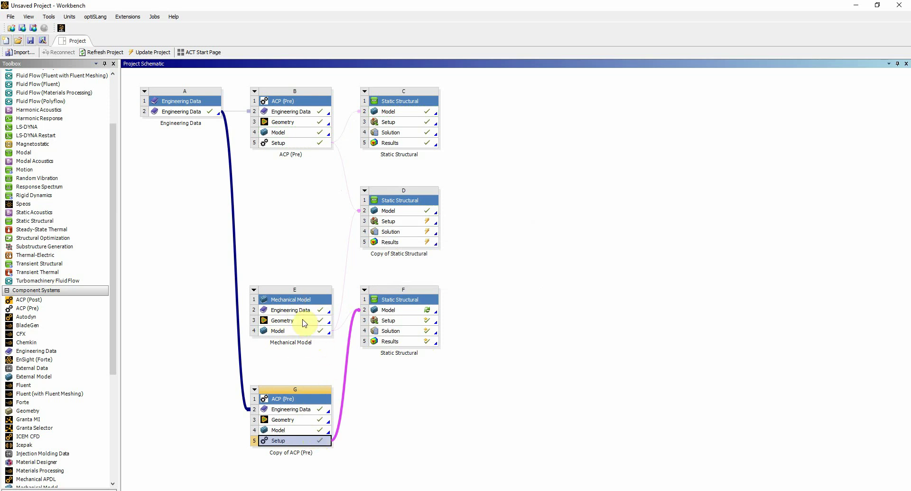
Open the Model of Static Structural F in Mechanical and read in the upstream data.
double_click(422, 314)
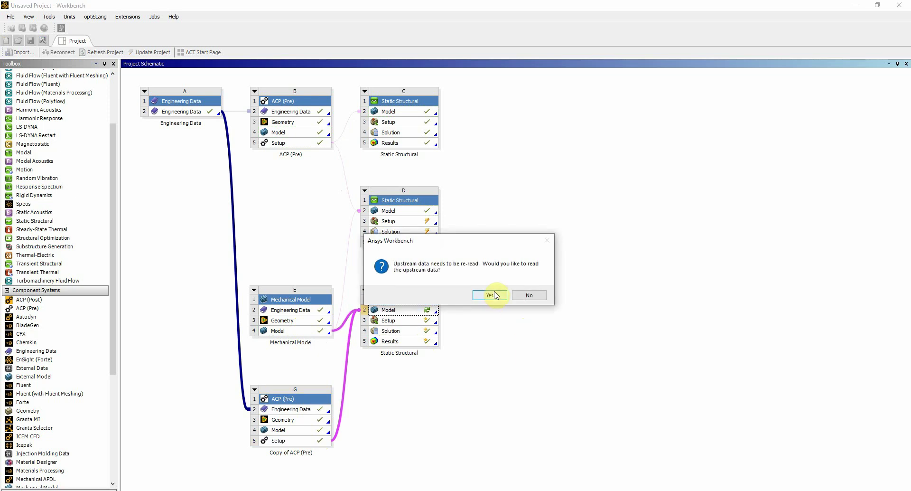
click(495, 297)
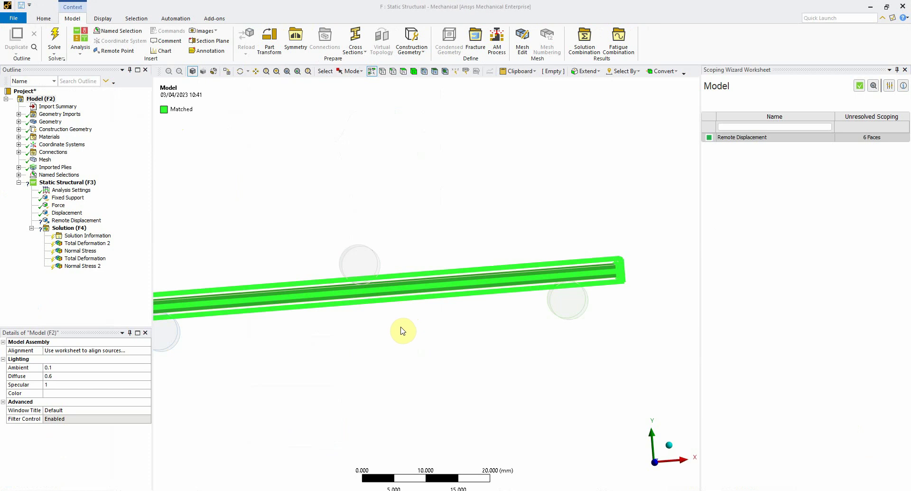
ctrl+middle_drag(402, 328, 503, 326)
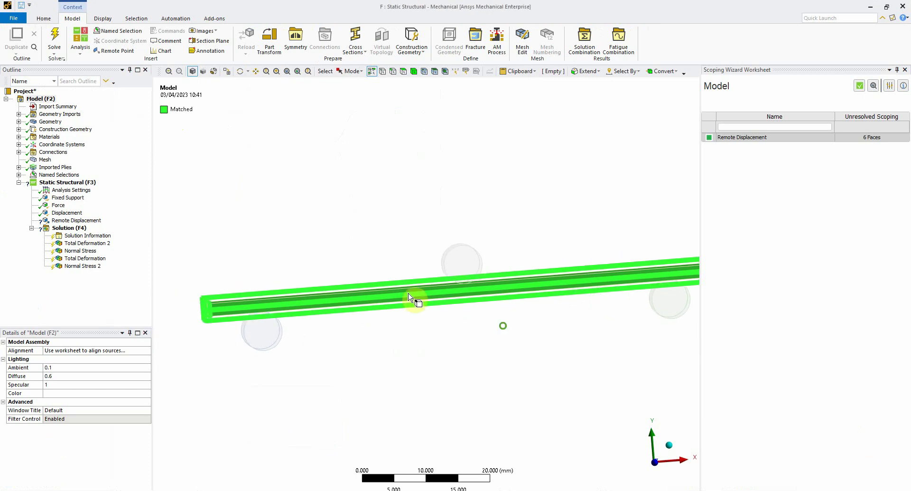
Rescope the Remote Displacement's geometry to five faces of the composite beam.
click(76, 220)
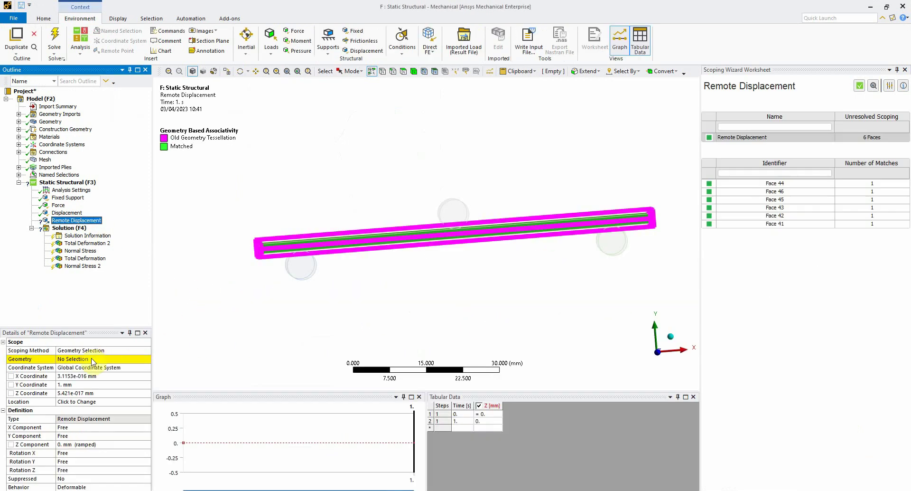
click(110, 359)
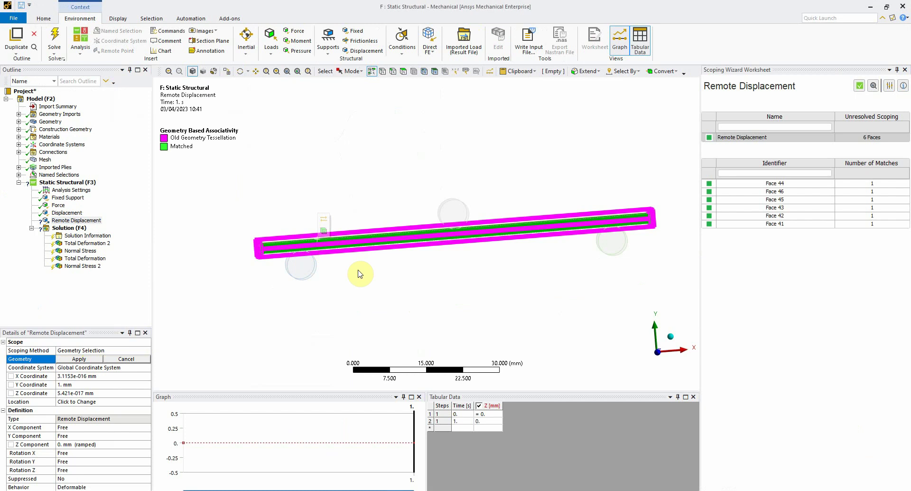
middle_drag(358, 271, 414, 295)
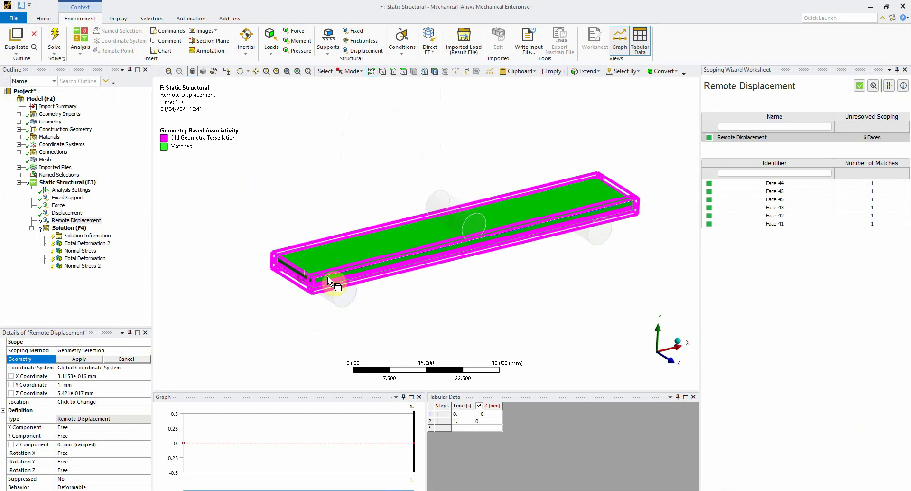
middle_drag(633, 256, 444, 248)
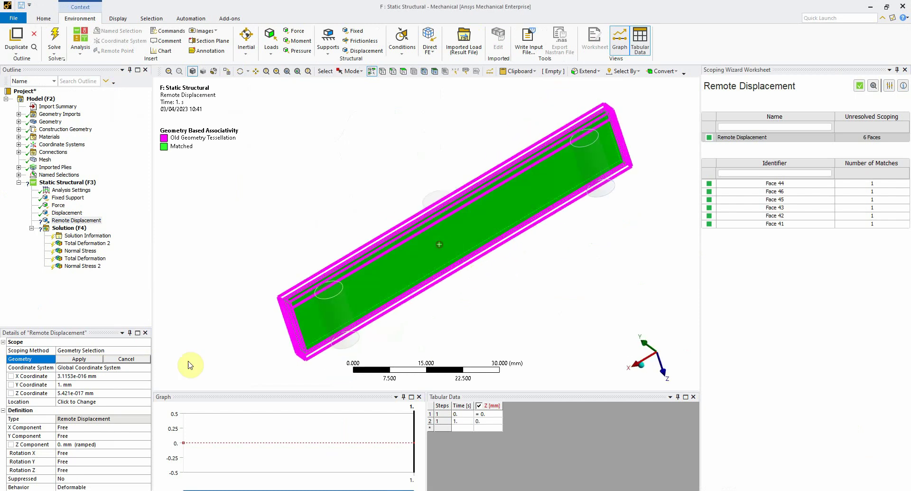
click(84, 361)
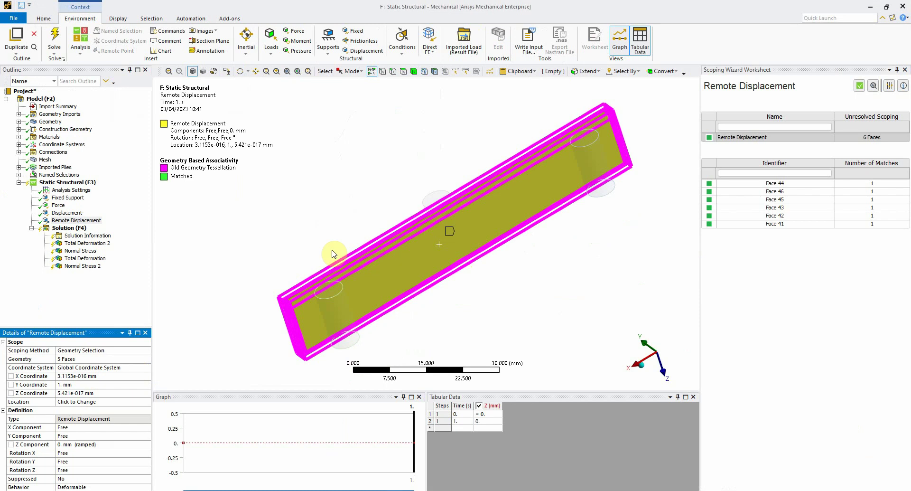
Rescope the Remote Displacement's geometry to all six outer faces of the composite beam.
middle_drag(362, 250, 646, 199)
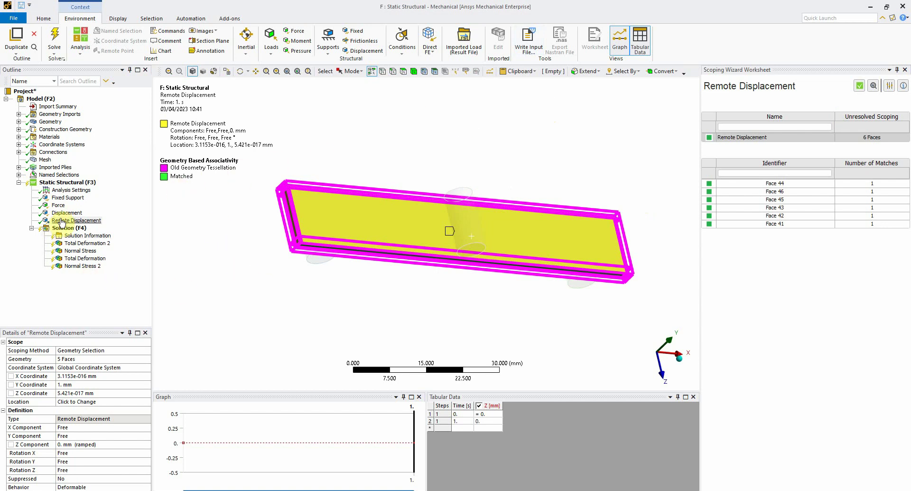
click(346, 231)
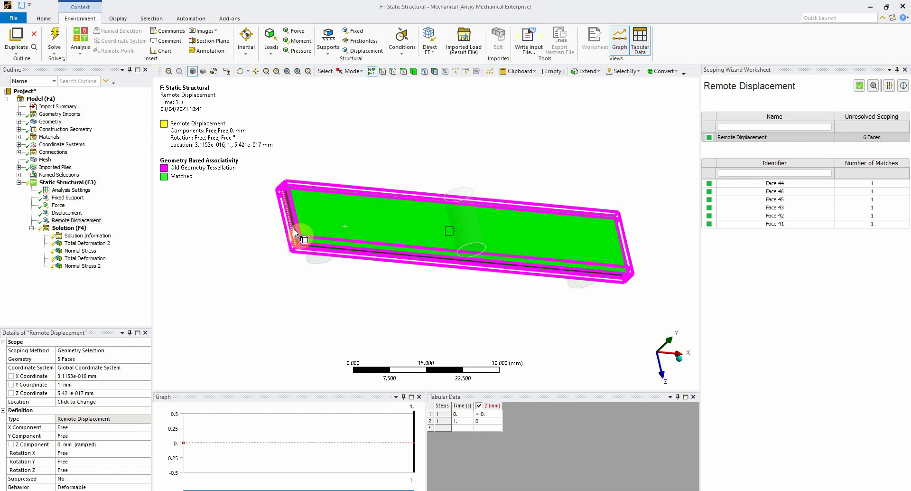
scroll(311, 252, up, 2)
click(404, 70)
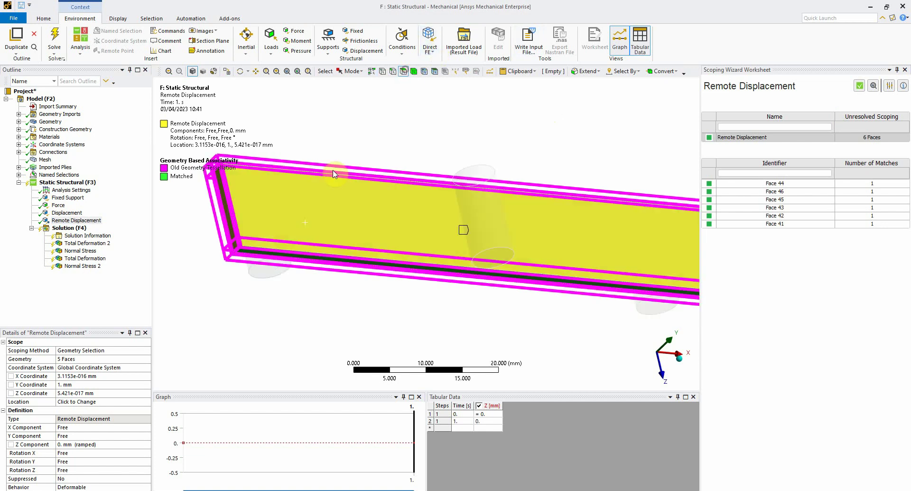
click(279, 218)
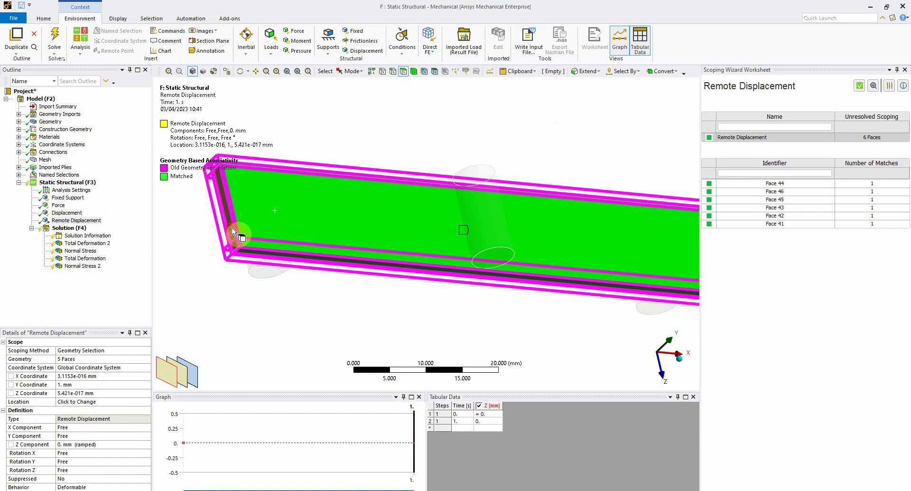
ctrl+click(233, 232)
click(288, 260)
middle_drag(340, 211, 342, 259)
click(391, 227)
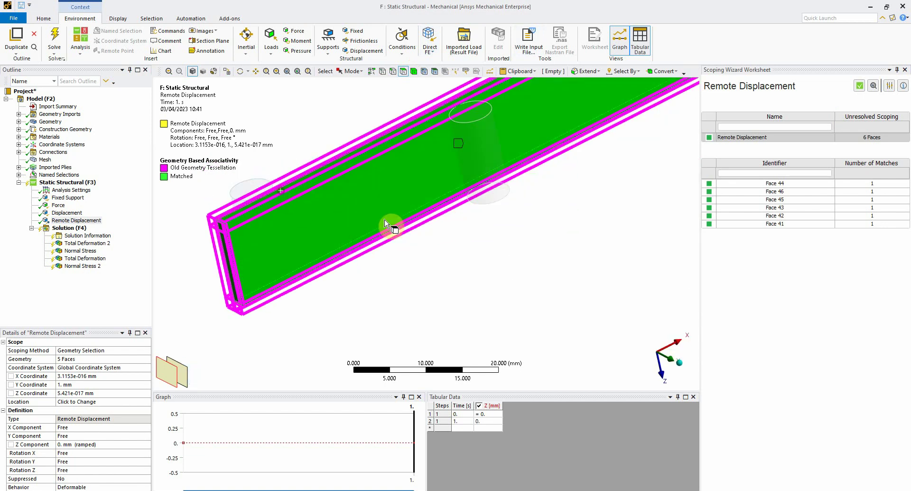
middle_drag(506, 227, 362, 265)
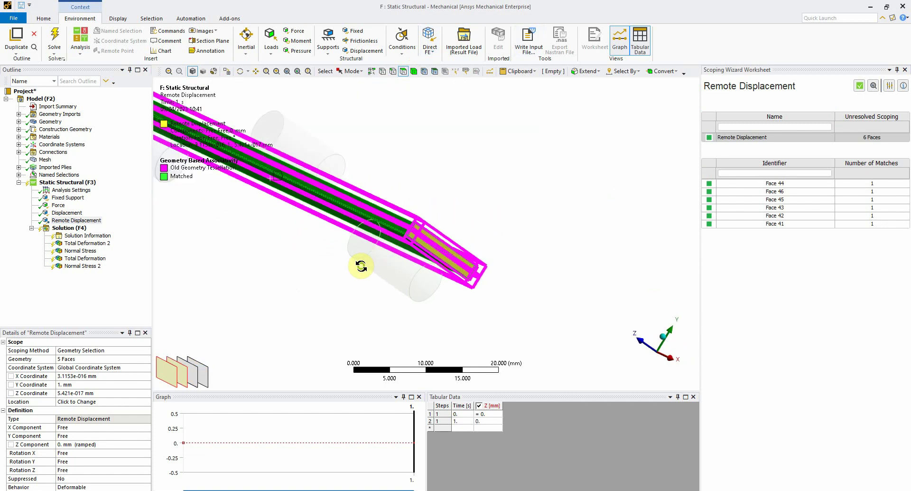
click(431, 252)
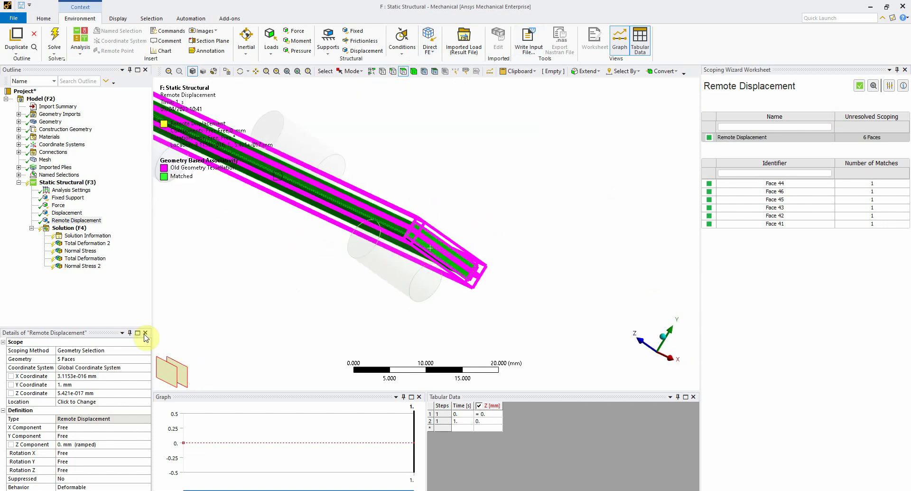
click(83, 360)
click(76, 359)
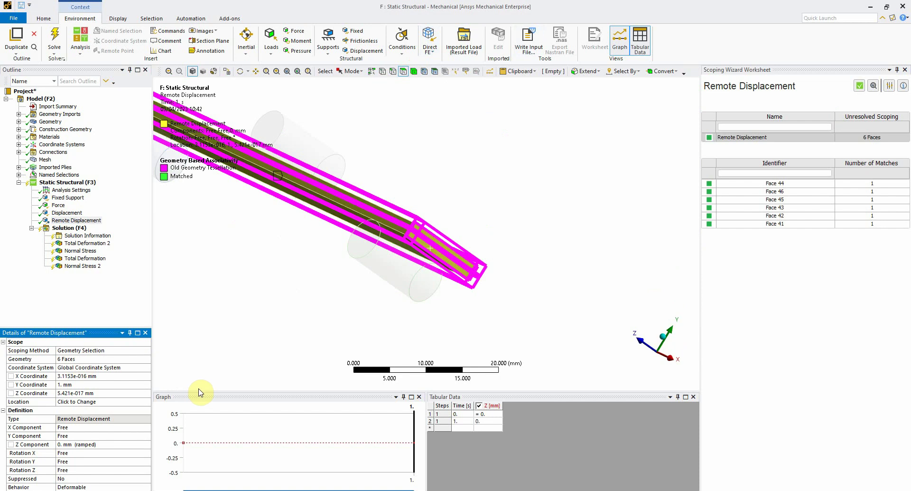
Solve Static Structural F and display its Total Deformation 2 and Normal Stress results.
click(55, 38)
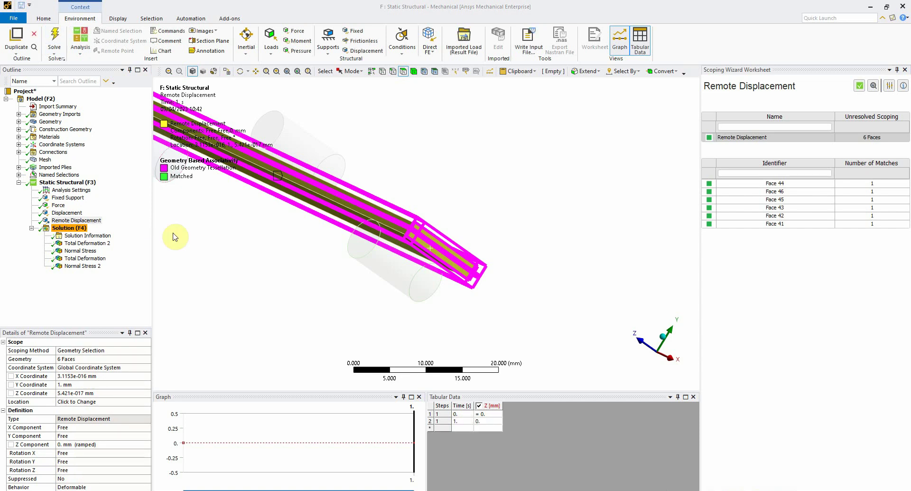
click(78, 244)
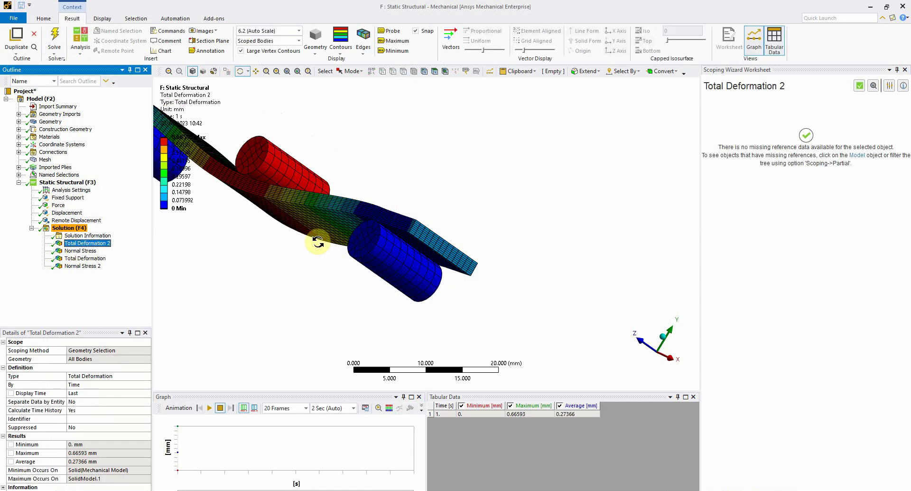
drag(315, 240, 522, 319)
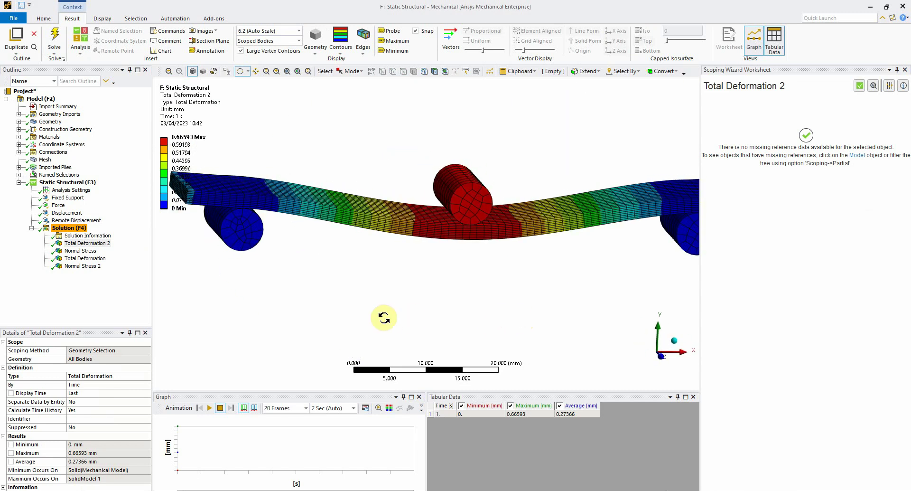
drag(376, 299, 399, 291)
click(84, 251)
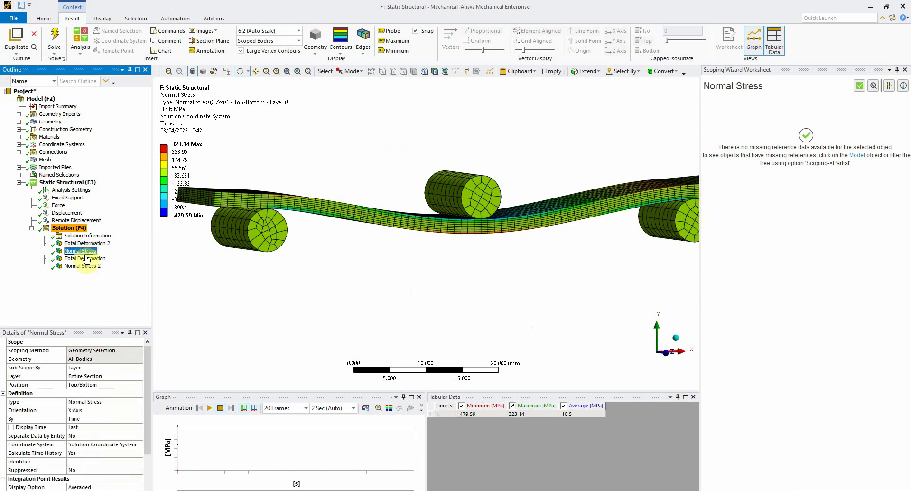
Copy the path-based Total Deformation table of system F into the Book1 Excel sheet starting at cell C1.
click(87, 259)
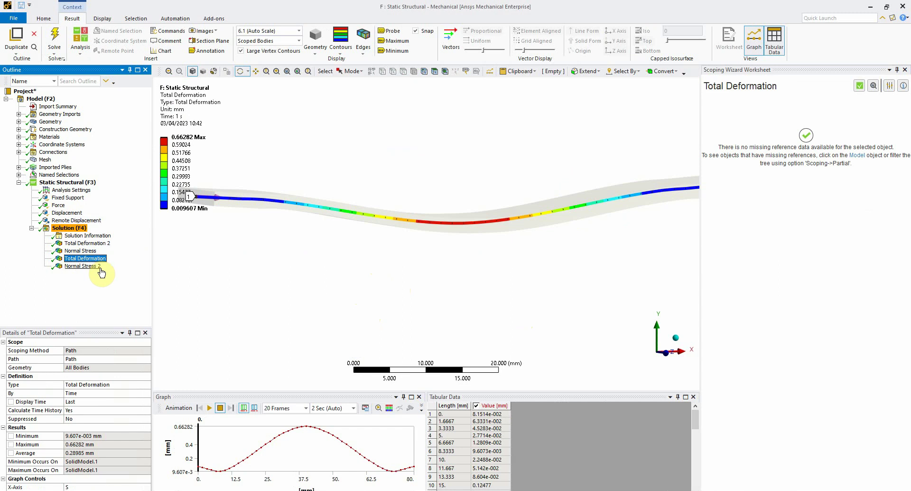
drag(461, 417, 489, 487)
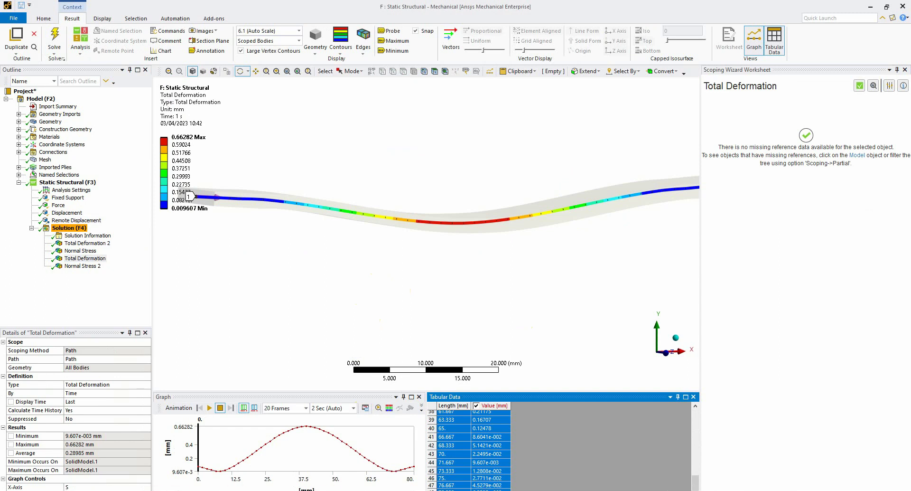
click(125, 467)
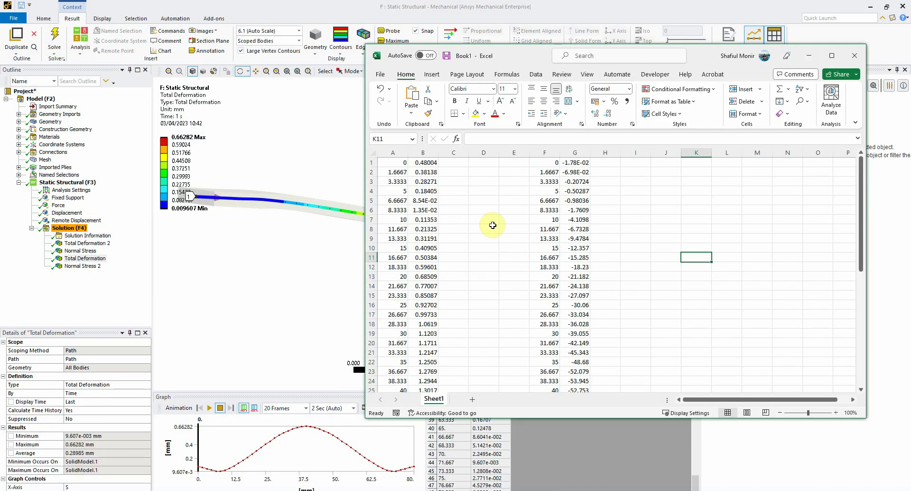
click(463, 163)
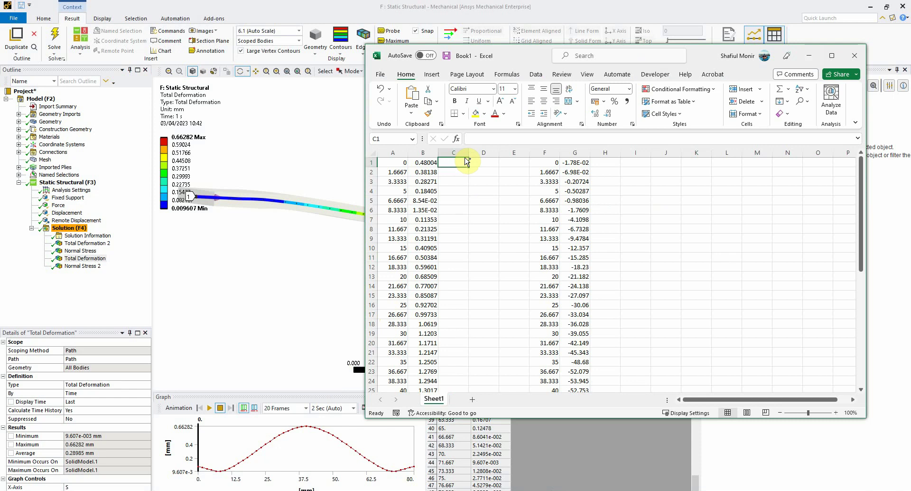
key(ctrl+v)
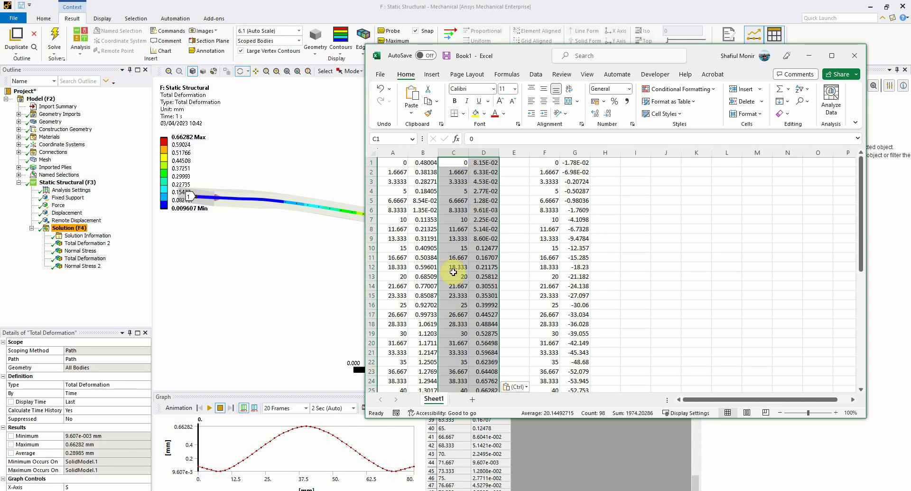
Compare the path-based Normal Stress 2 result with the all-bodies Normal Stress contour.
click(82, 265)
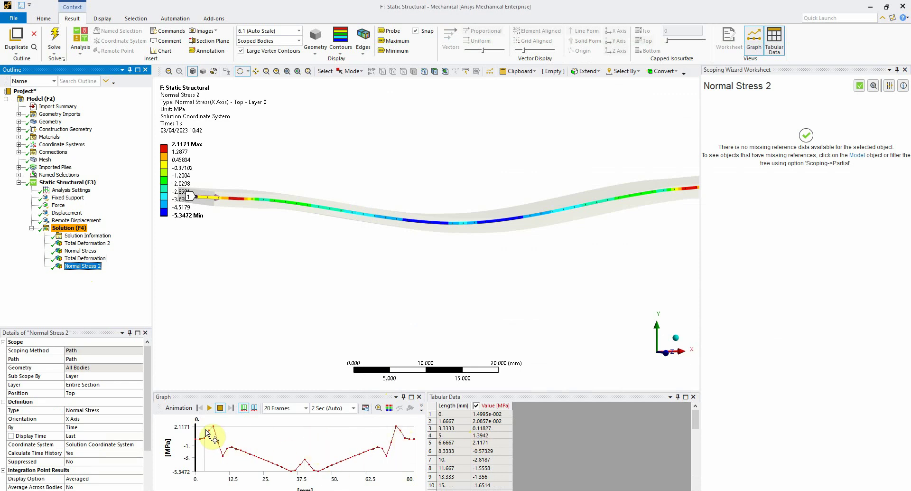
click(461, 444)
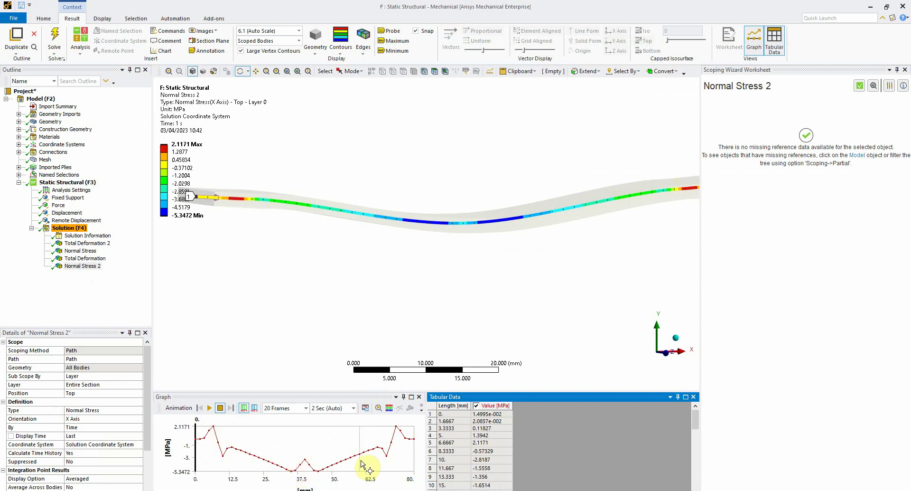
click(81, 251)
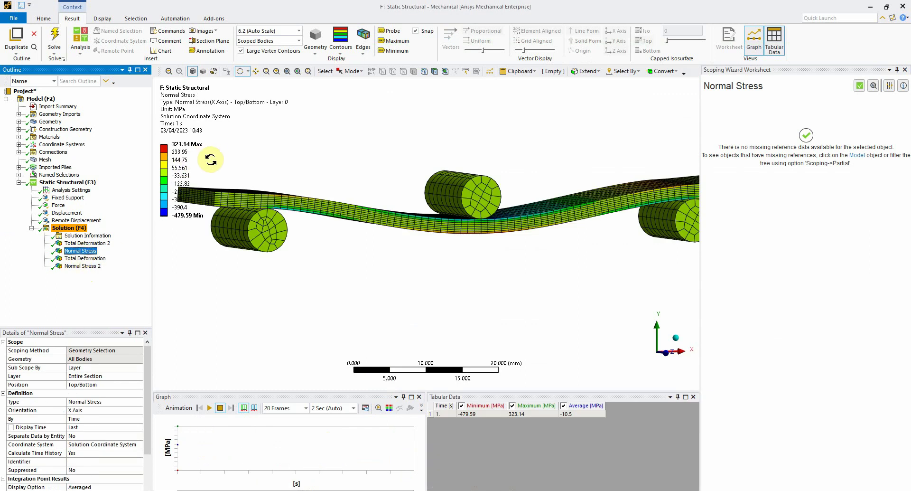
mouse_move(453, 231)
mouse_down()
mouse_move(456, 262)
mouse_move(443, 231)
mouse_move(408, 224)
mouse_move(370, 195)
mouse_move(369, 230)
mouse_move(333, 225)
mouse_move(432, 230)
mouse_move(437, 246)
mouse_move(451, 235)
mouse_up()
Copy the path-based Normal Stress 2 table into the Book1 Excel sheet starting at cell H1.
click(79, 267)
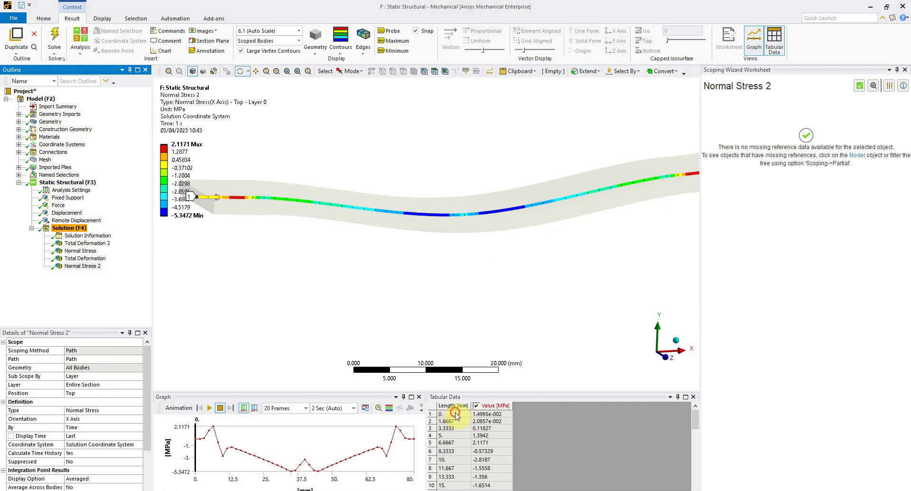
drag(456, 416, 453, 488)
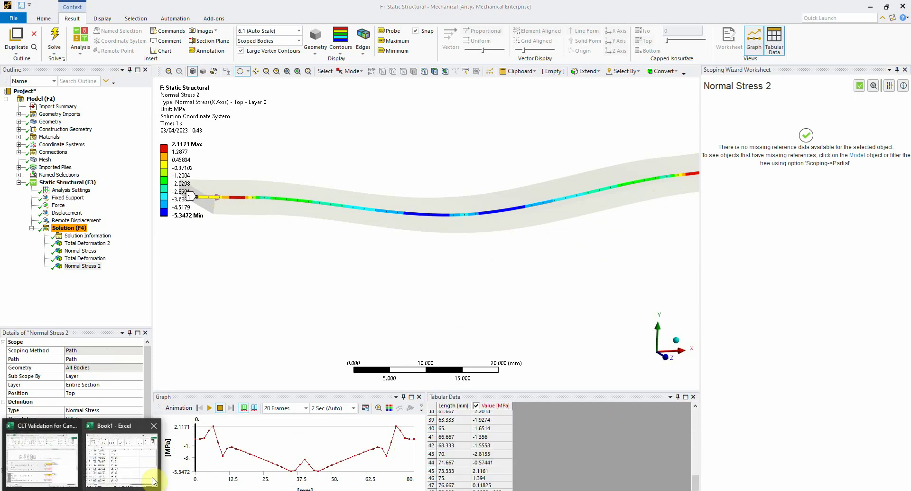
click(135, 456)
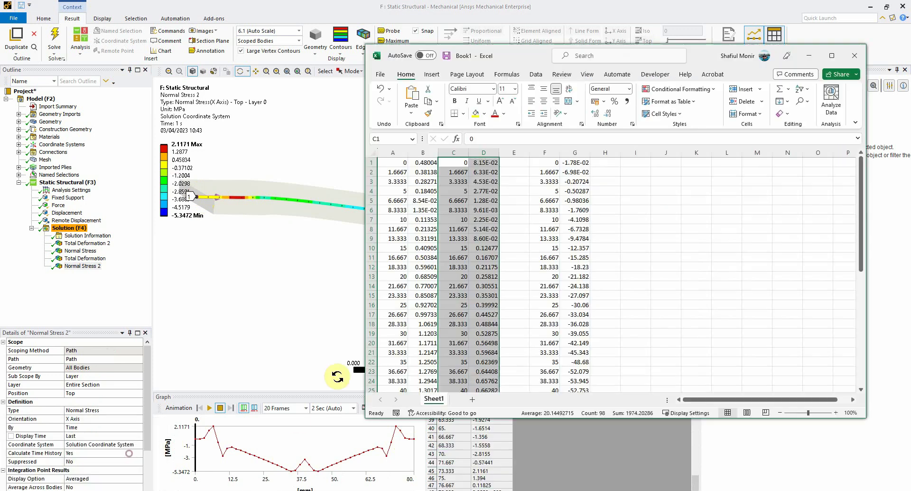
click(616, 164)
key(ctrl+v)
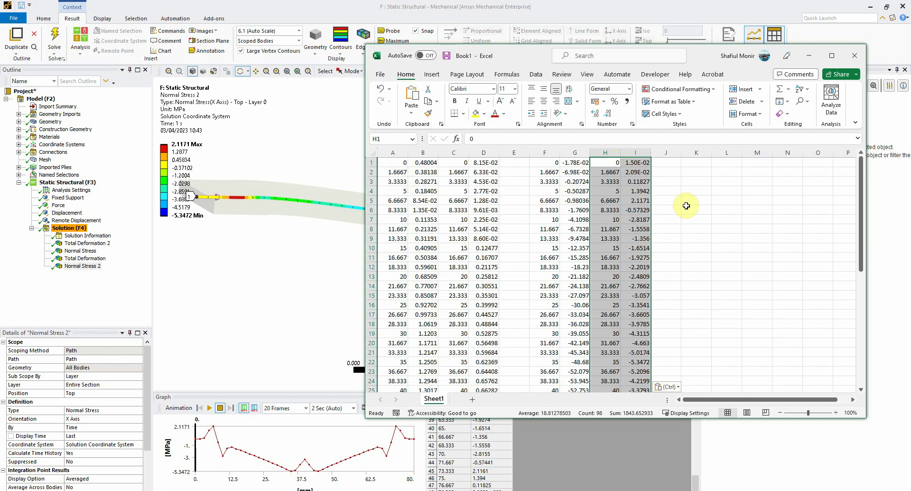
Insert an empty scatter chart with straight lines and markers and place it beside the data, from column J onward.
click(696, 200)
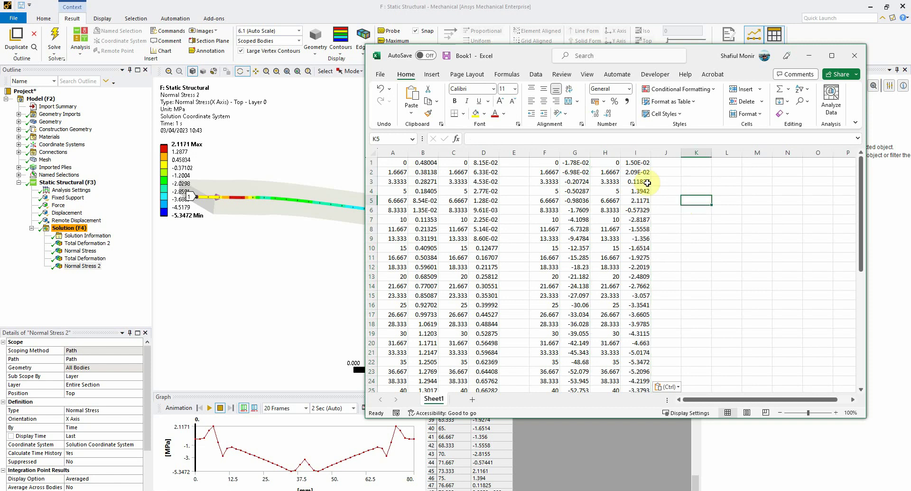
click(433, 76)
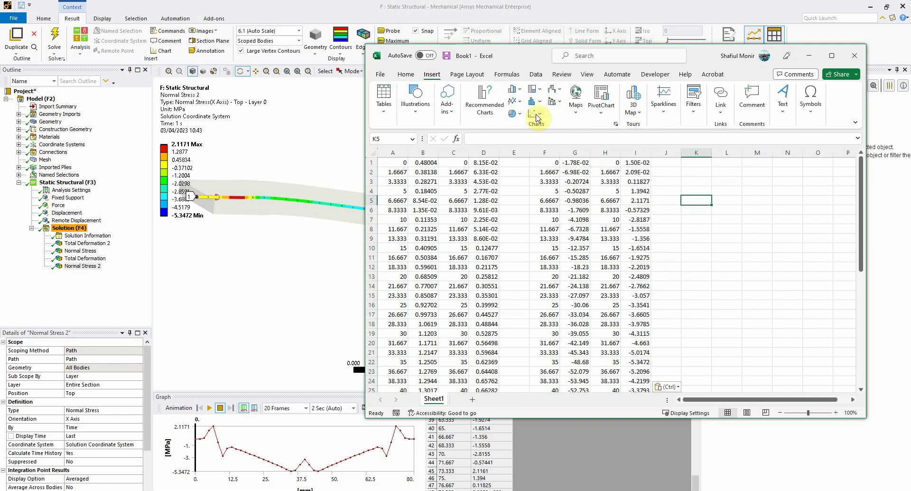
click(532, 115)
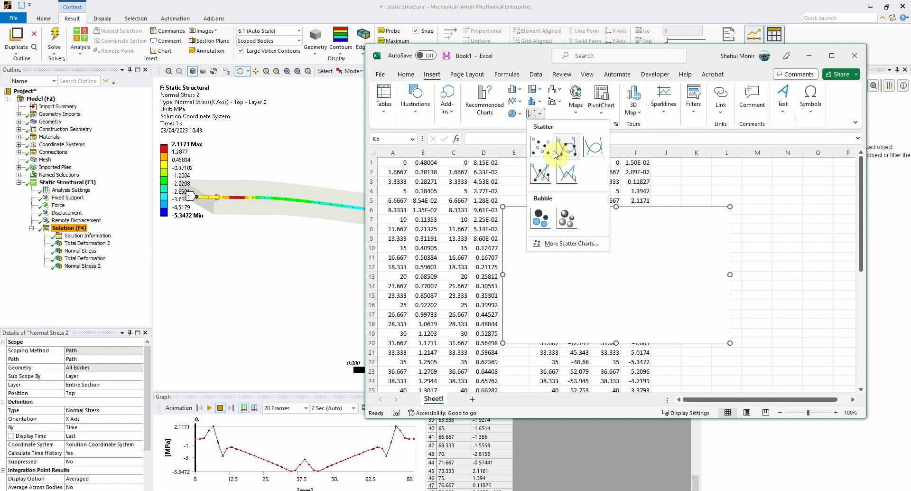
click(541, 174)
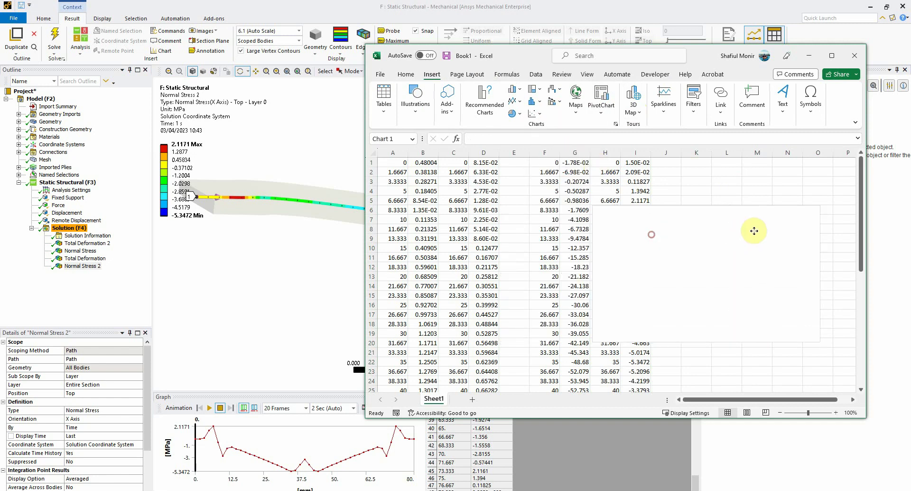
drag(754, 230, 826, 225)
Add a data series to the scatter chart with A1:A49 as X values and B1:B49 as Y values.
right_click(771, 224)
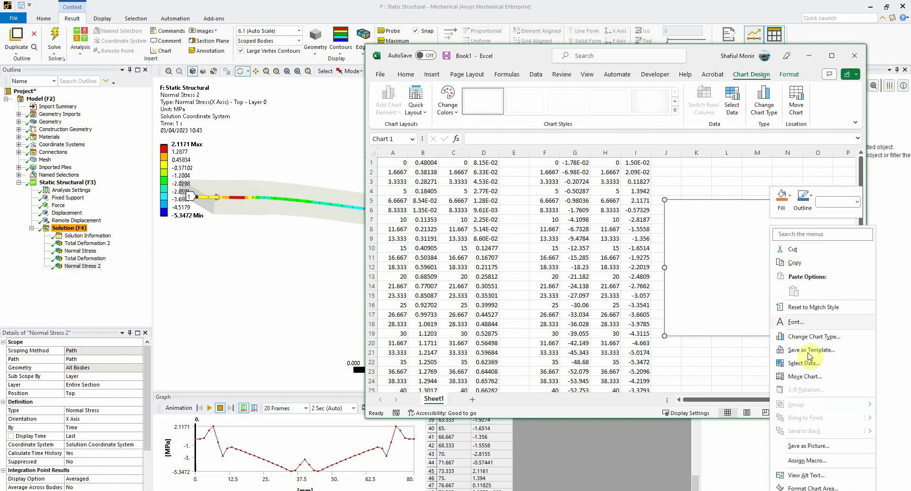
click(805, 376)
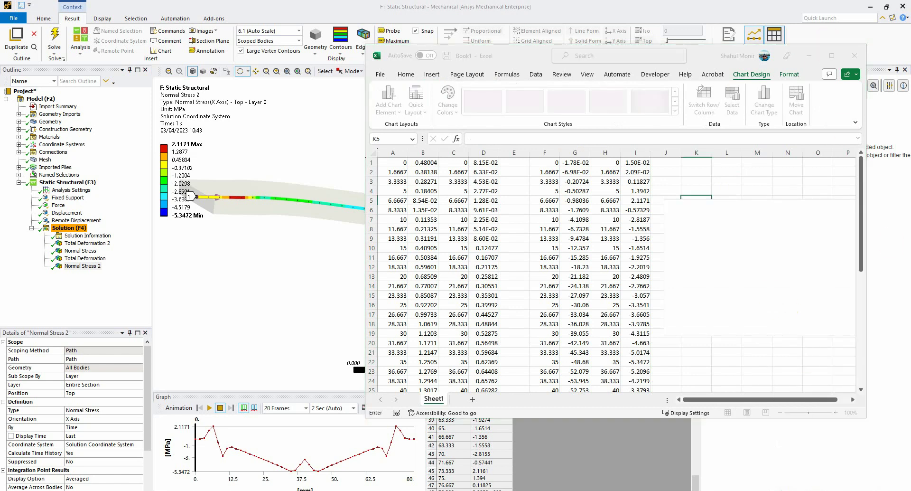
click(403, 163)
key(ctrl+shift+Down)
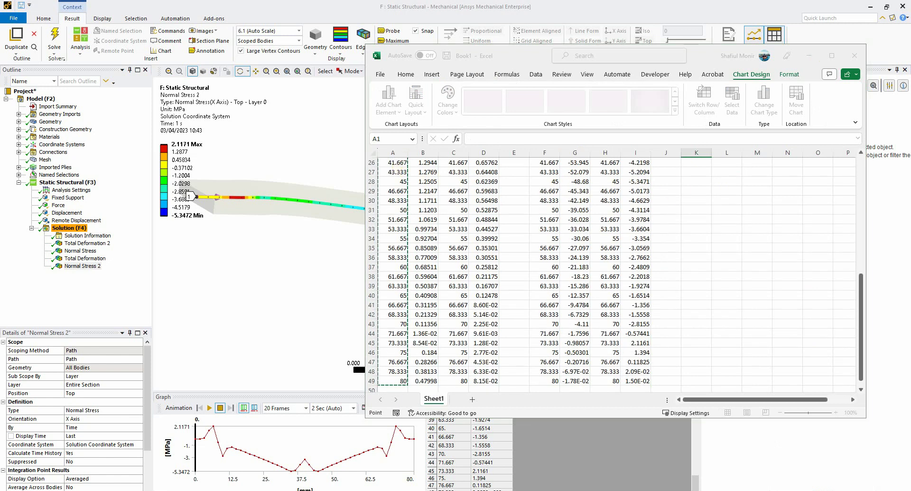
key(Tab)
scroll(552, 280, up, 8)
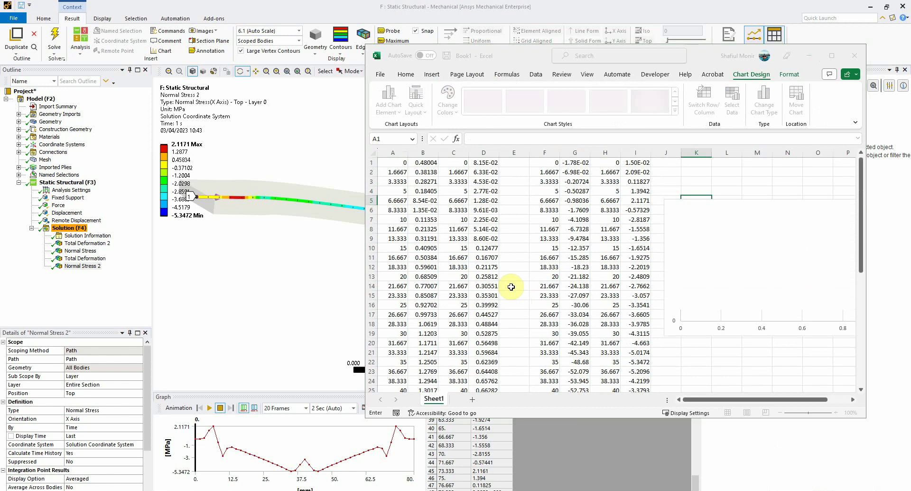
click(431, 163)
key(ctrl+shift+Down)
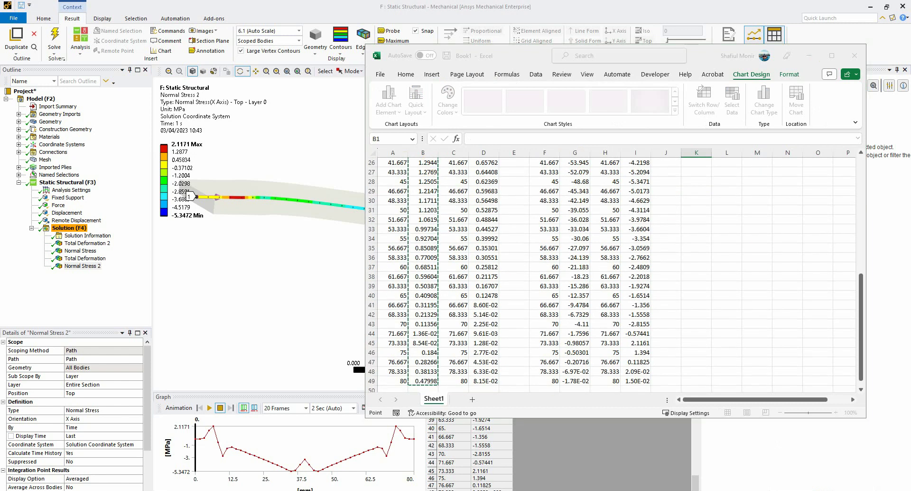
key(Return)
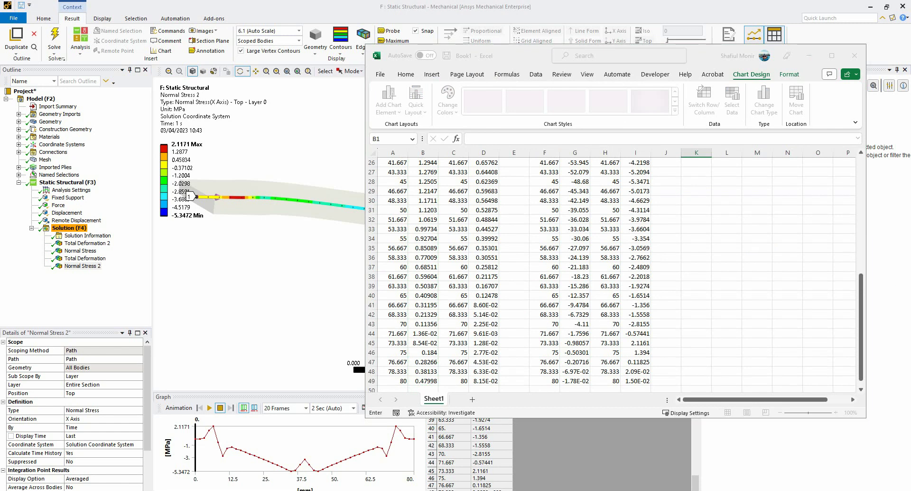
scroll(549, 227, up, 8)
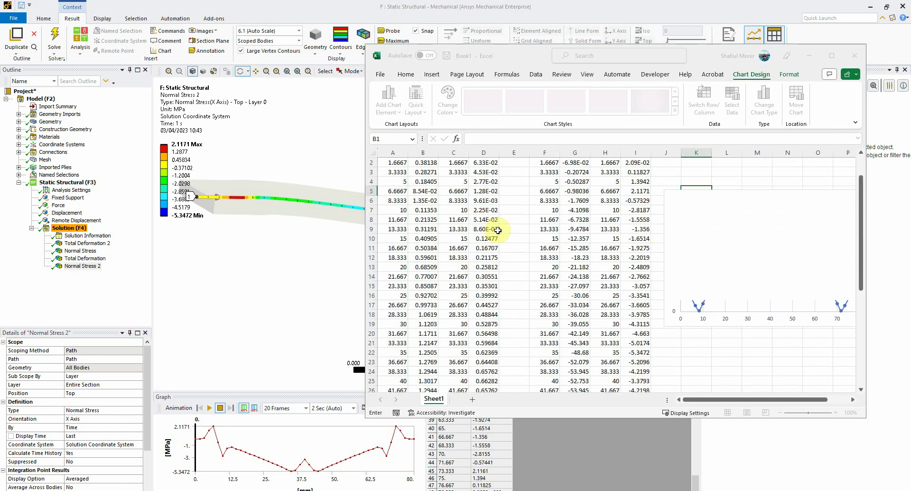
Add a second data series to the scatter chart with C1:C49 as X values and D1:D49 as Y values.
click(462, 163)
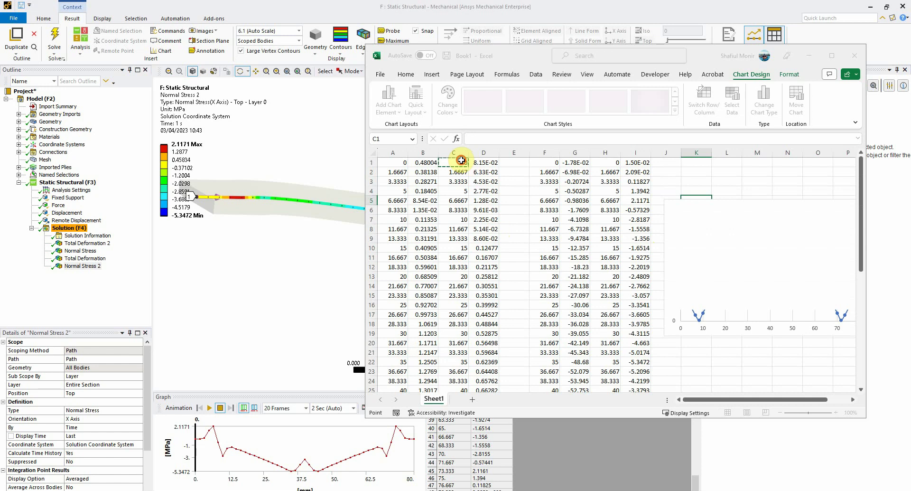
key(ctrl+shift+Down)
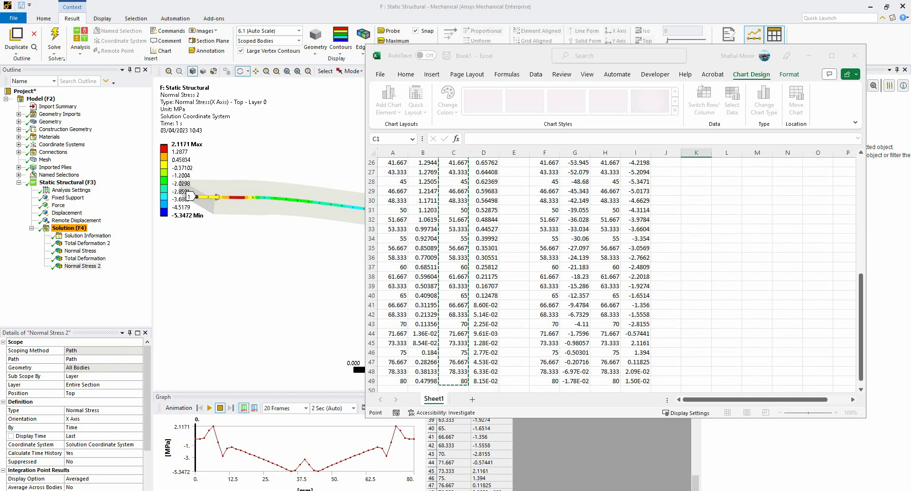
key(Tab)
scroll(396, 232, up, 3)
scroll(338, 249, up, 2)
scroll(463, 226, up, 6)
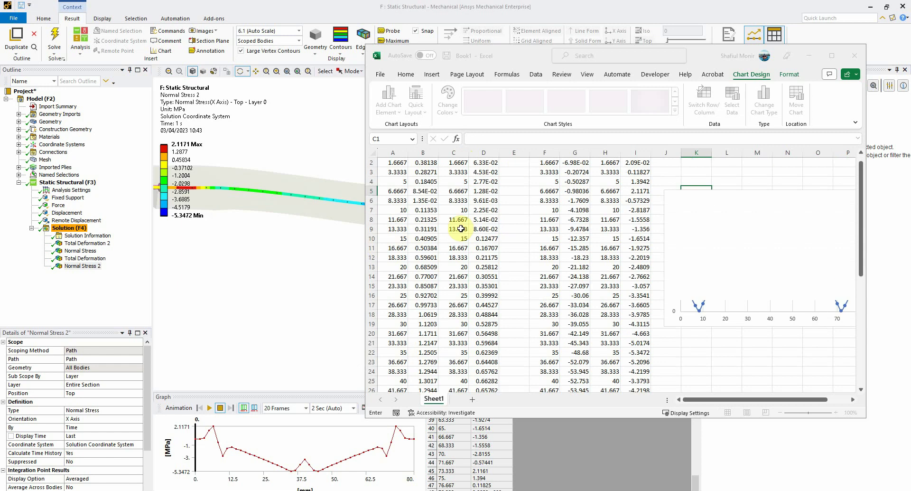
click(490, 163)
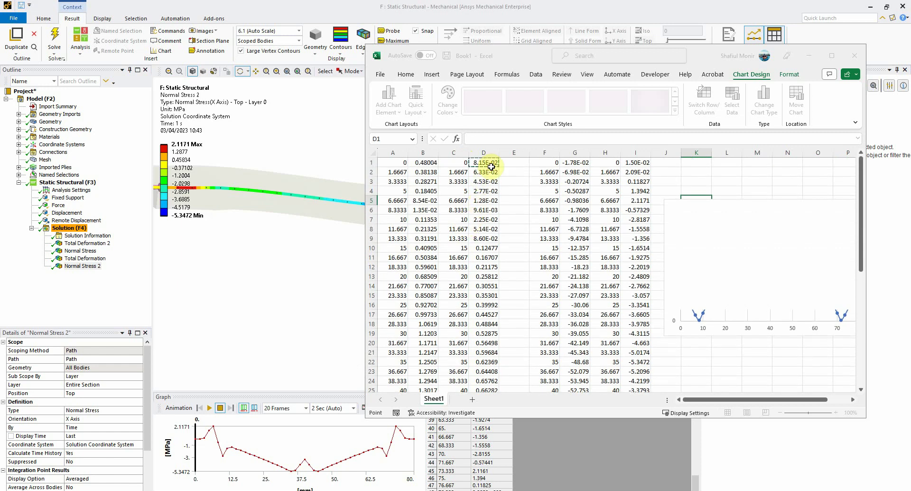
key(ctrl+shift+Down)
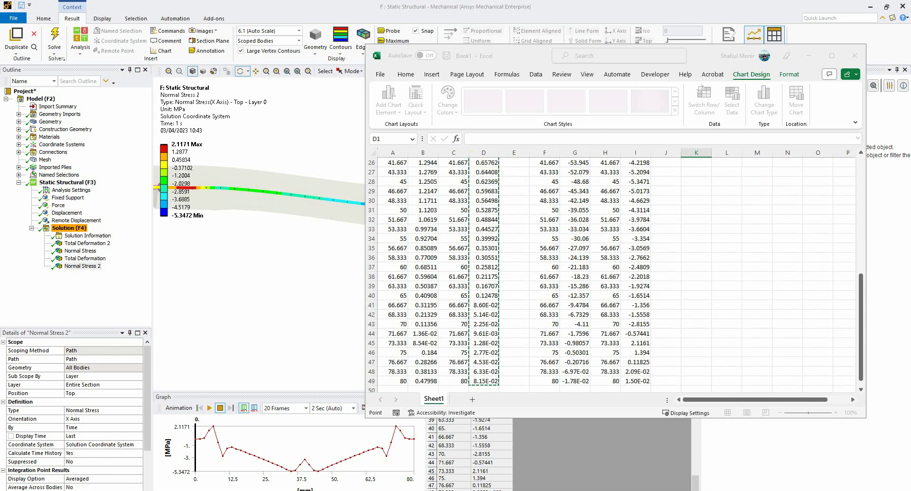
key(Escape)
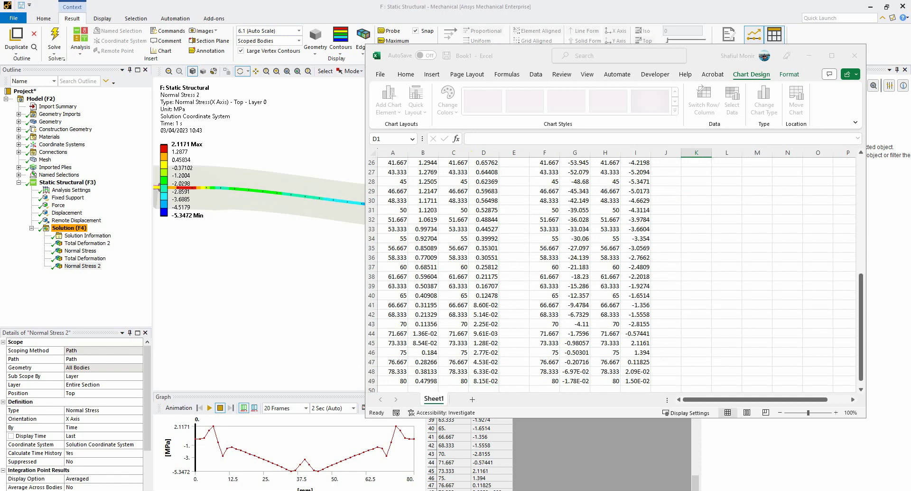
Move the scatter chart over the data to view both deformation curves, and place it back toward the empty columns beside the data.
click(865, 287)
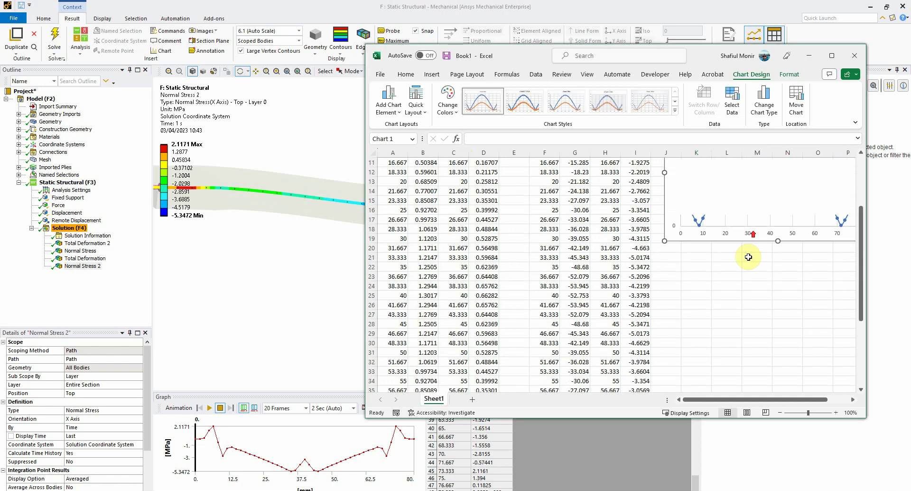
drag(755, 215, 661, 203)
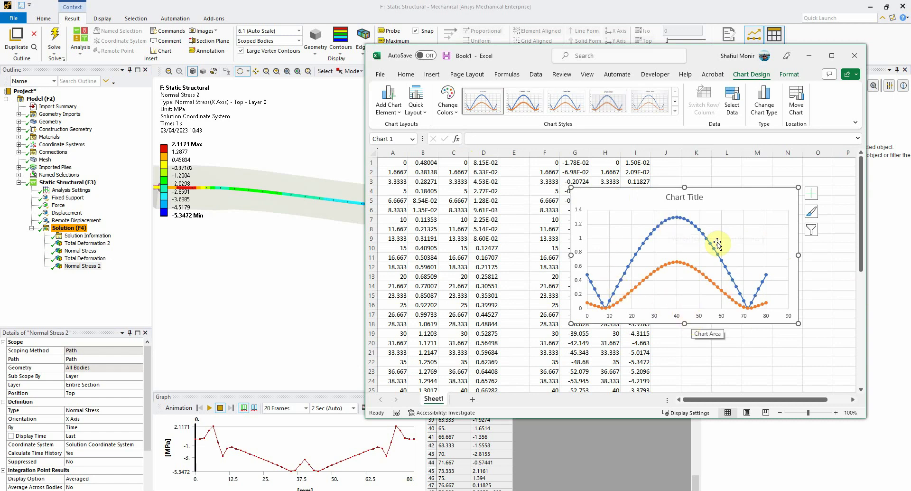
drag(698, 198, 775, 213)
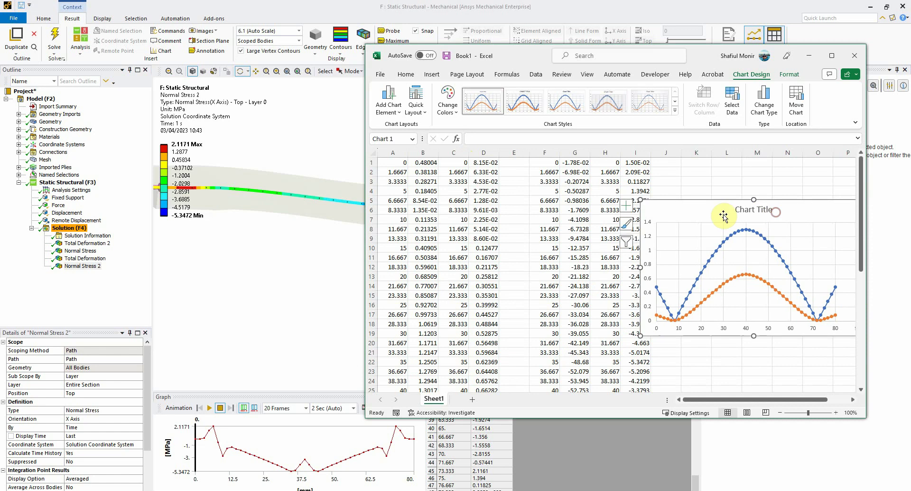